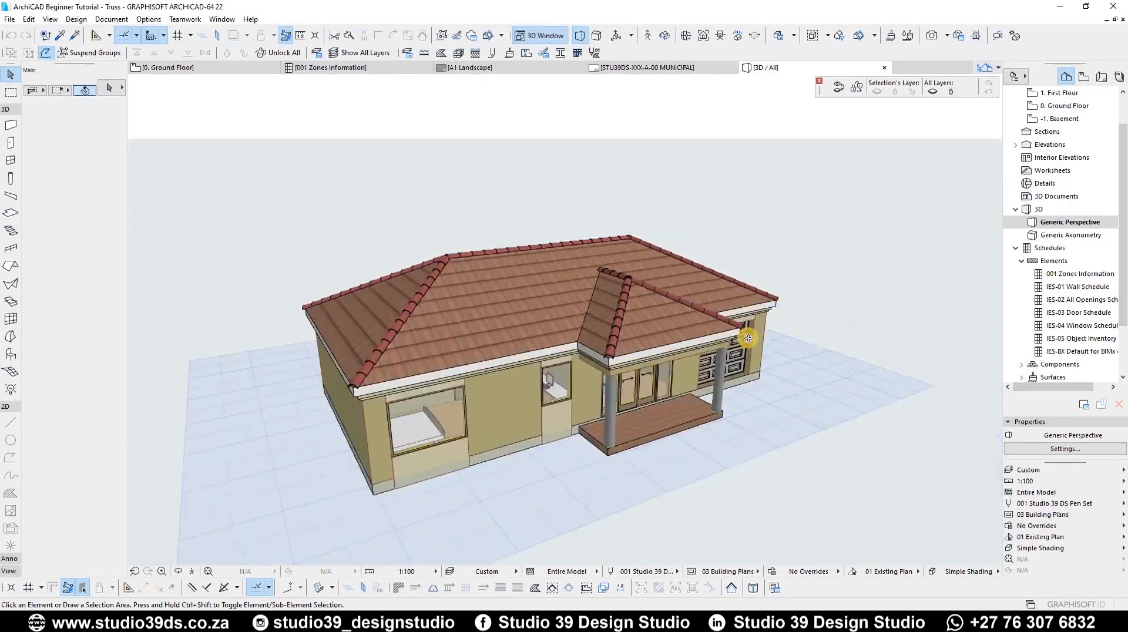
Examine the house's hipped roof, ridge tiles and verandah roof from several angles in the 3D view
middle_click_drag(491, 398, 664, 361, "shift")
scroll(443, 317, "up", 5)
scroll(519, 343, "down", 5)
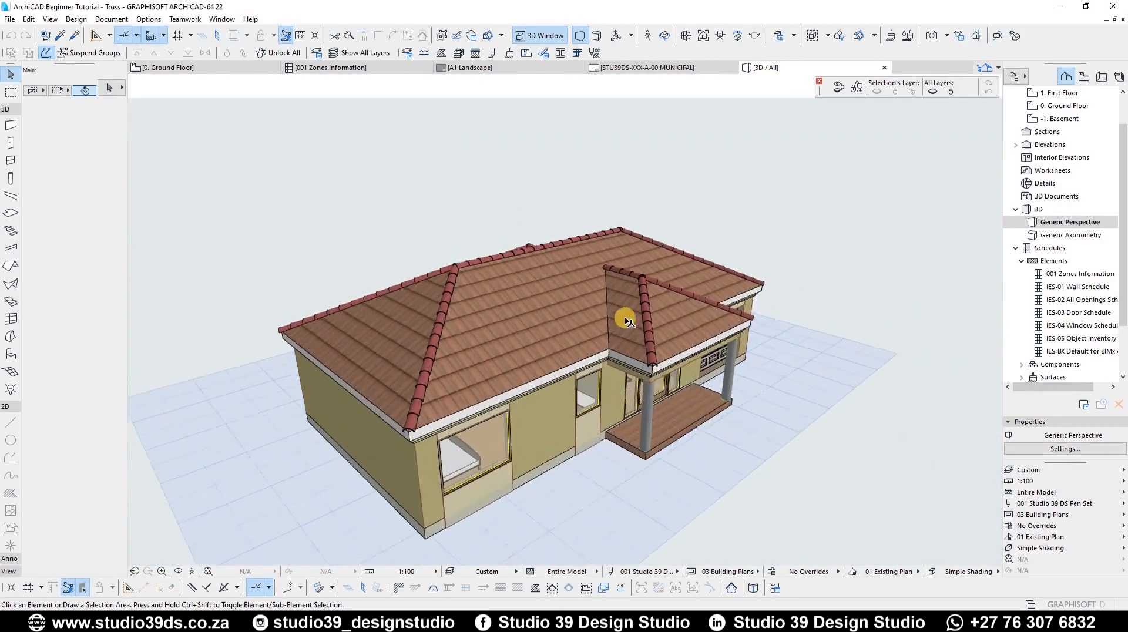
scroll(627, 320, "up", 3)
scroll(487, 302, "down", 5)
middle_click_drag(468, 239, 74, 153, "shift")
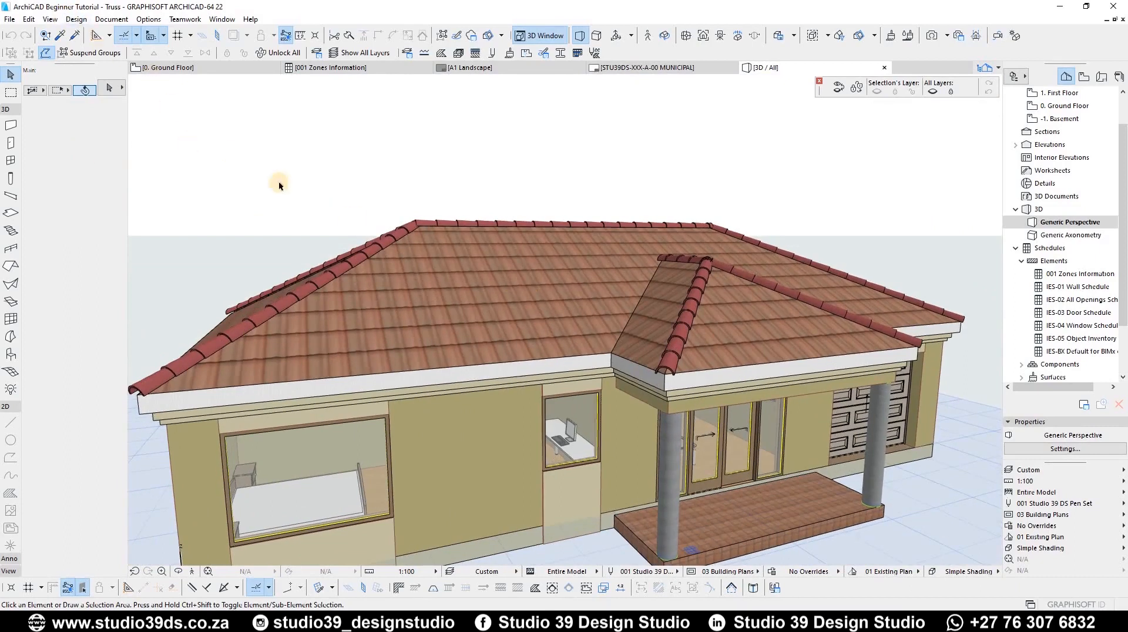
middle_click_drag(609, 221, 570, 232, "shift")
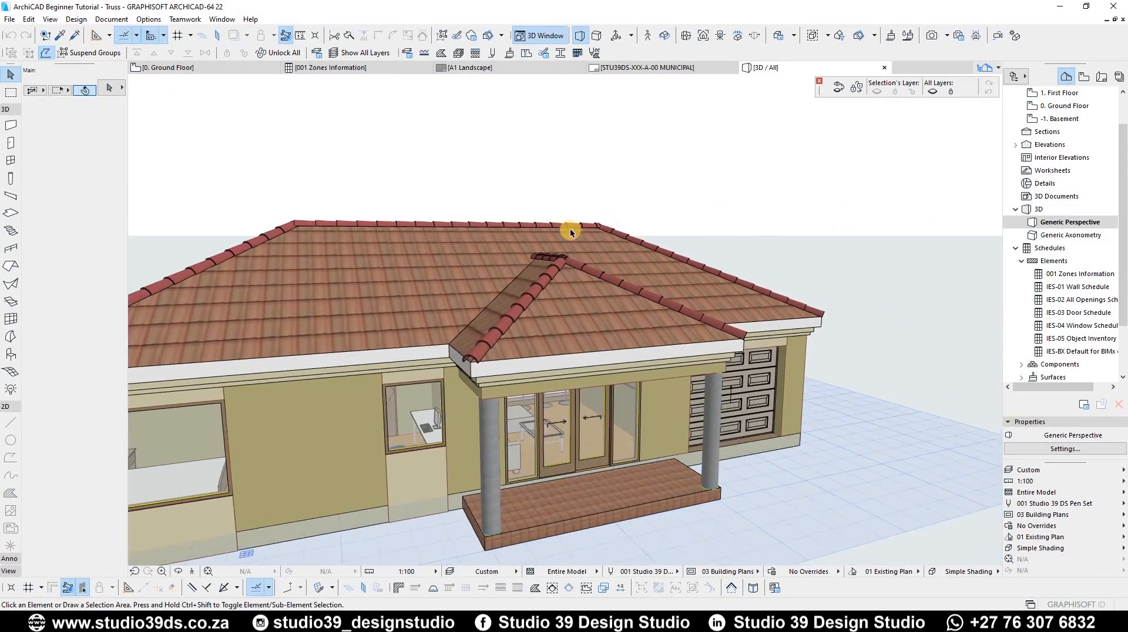
scroll(570, 232, "down", 3)
middle_click_drag(580, 283, 457, 176, "shift")
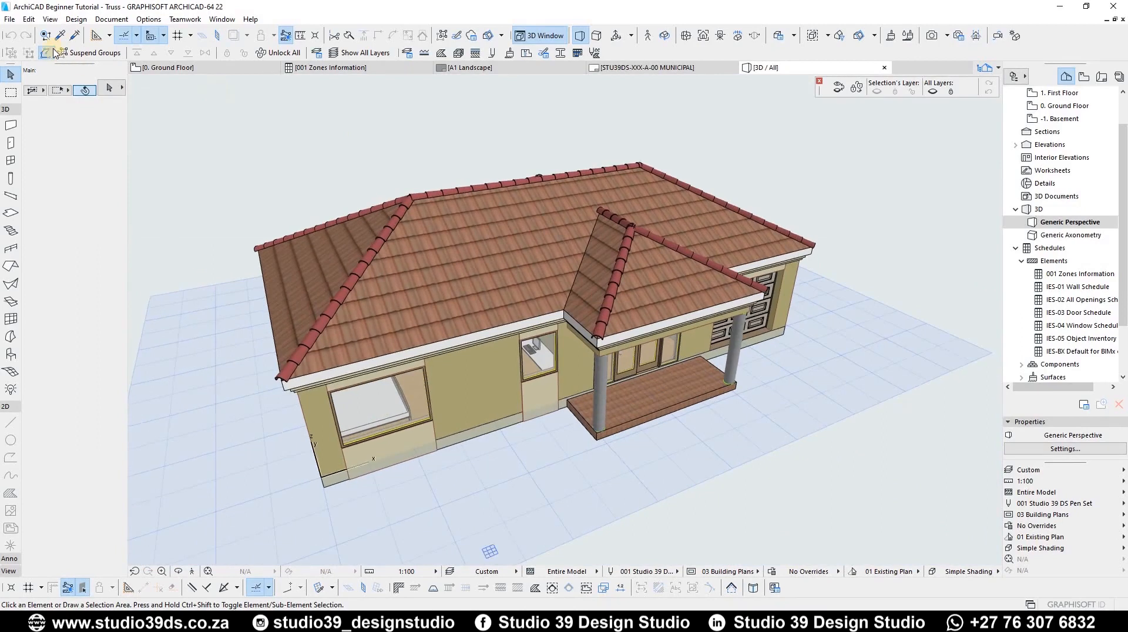
left_click(74, 19)
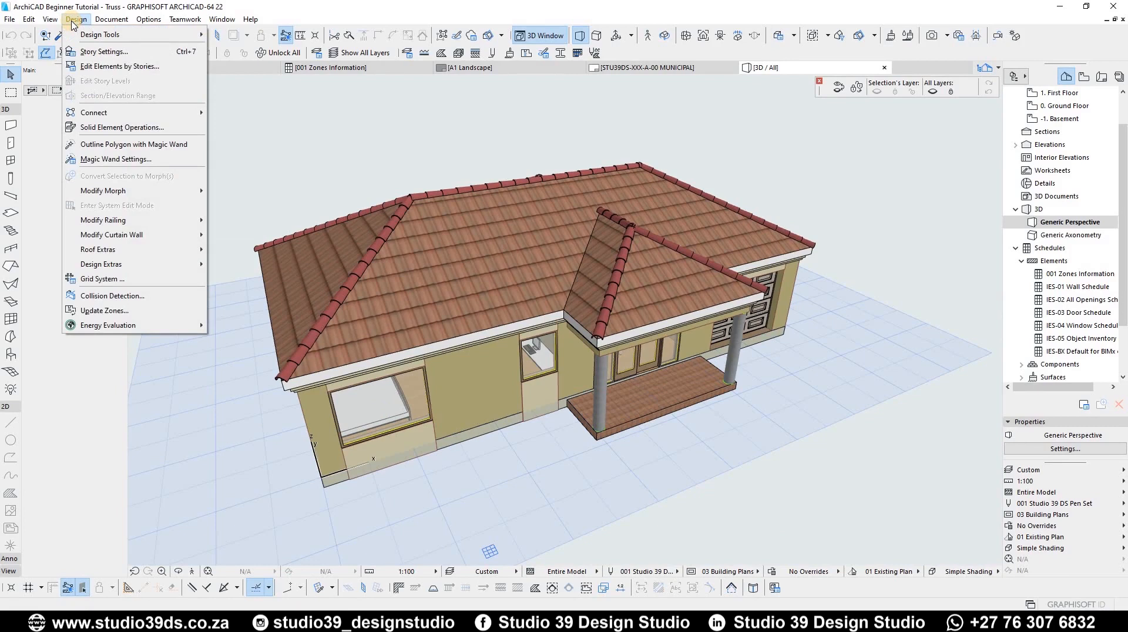
mouse_move(111, 253)
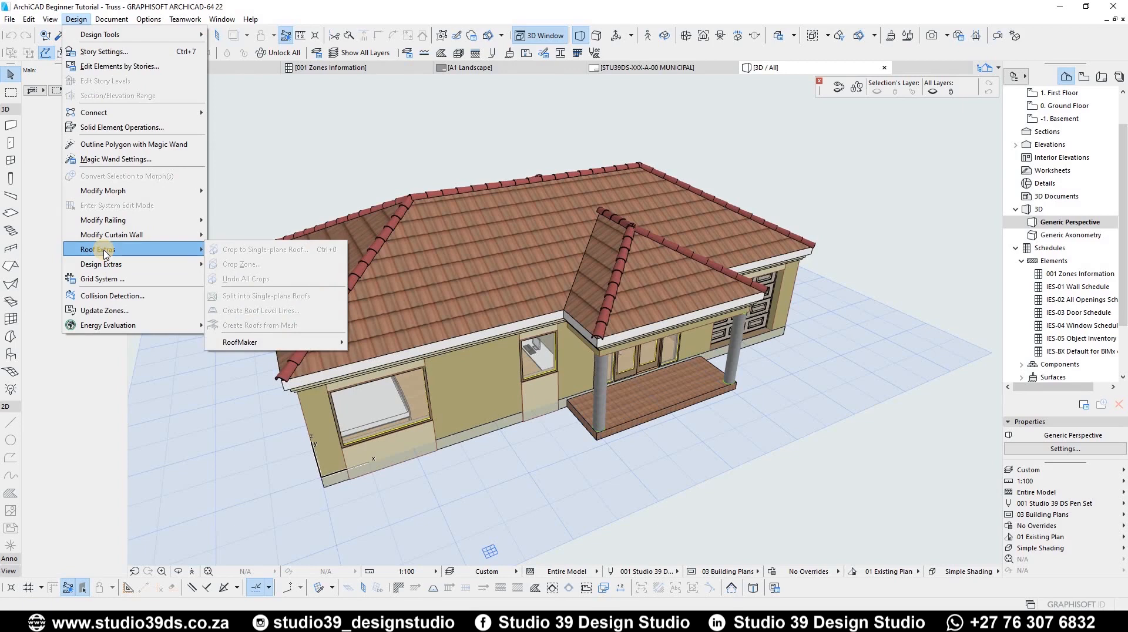
mouse_move(247, 346)
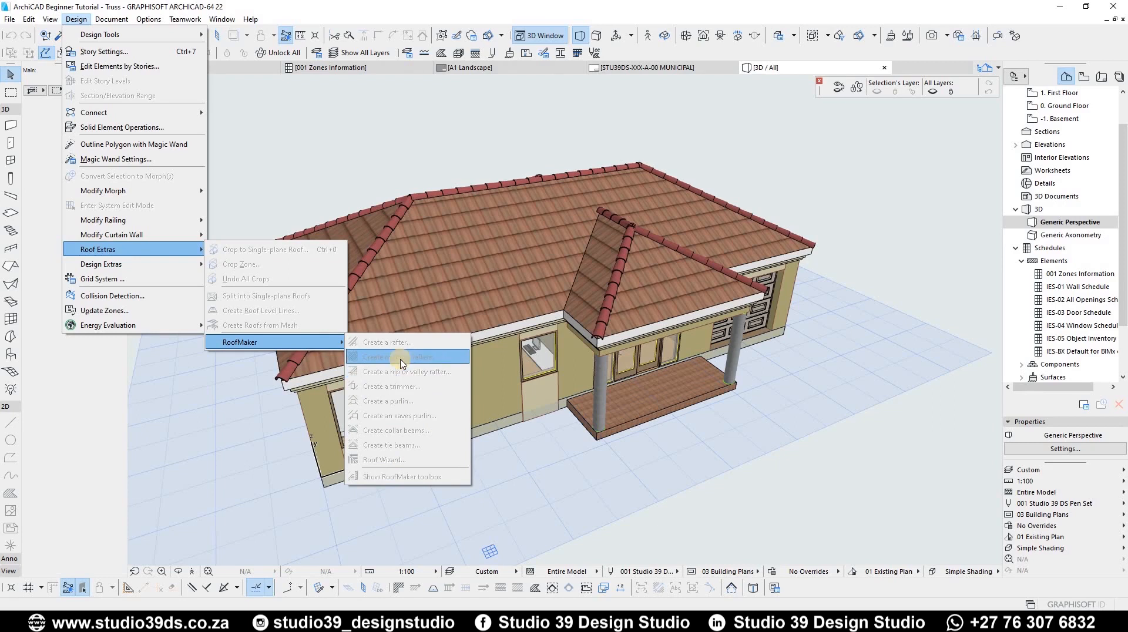
left_click(949, 405)
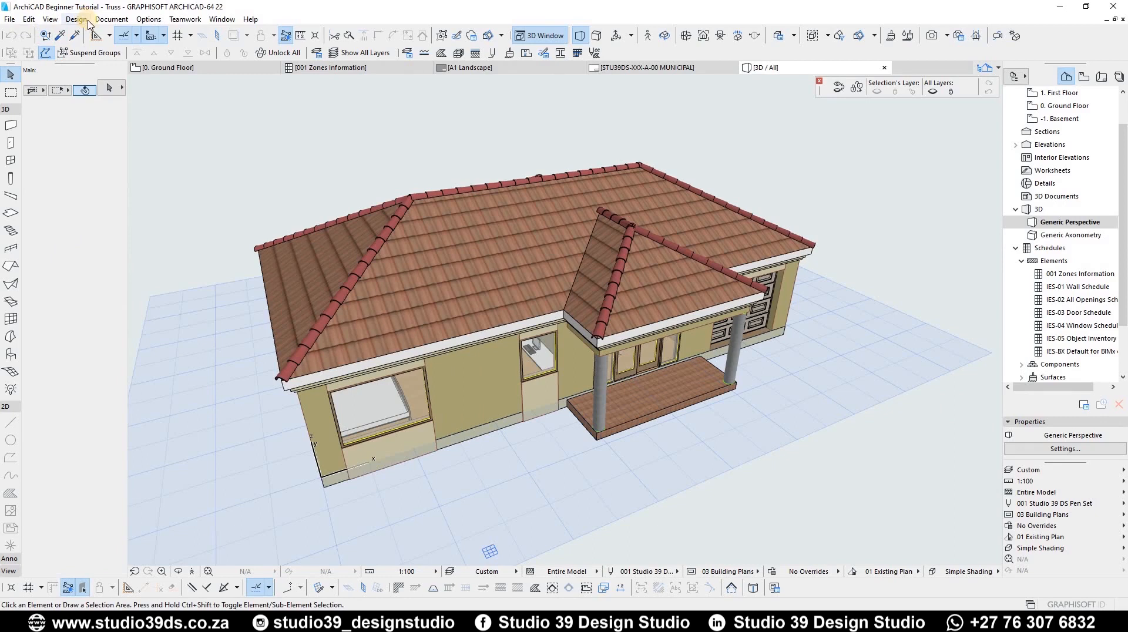
Switch to the ground floor plan and display the RoofMaker toolbox
key("F2")
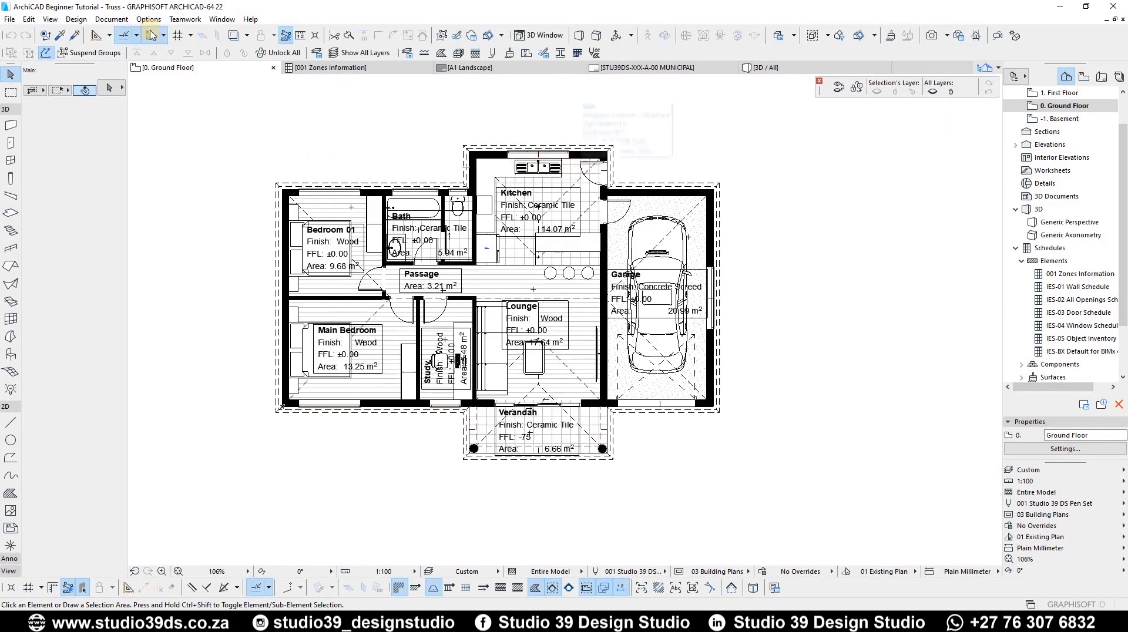
left_click(73, 20)
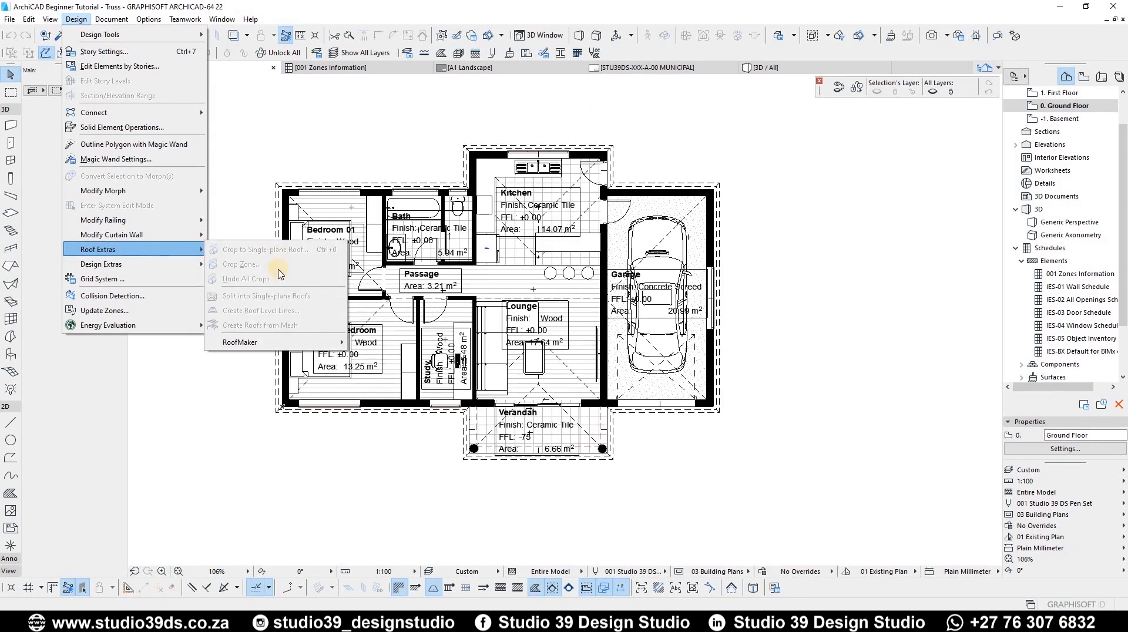
mouse_move(282, 342)
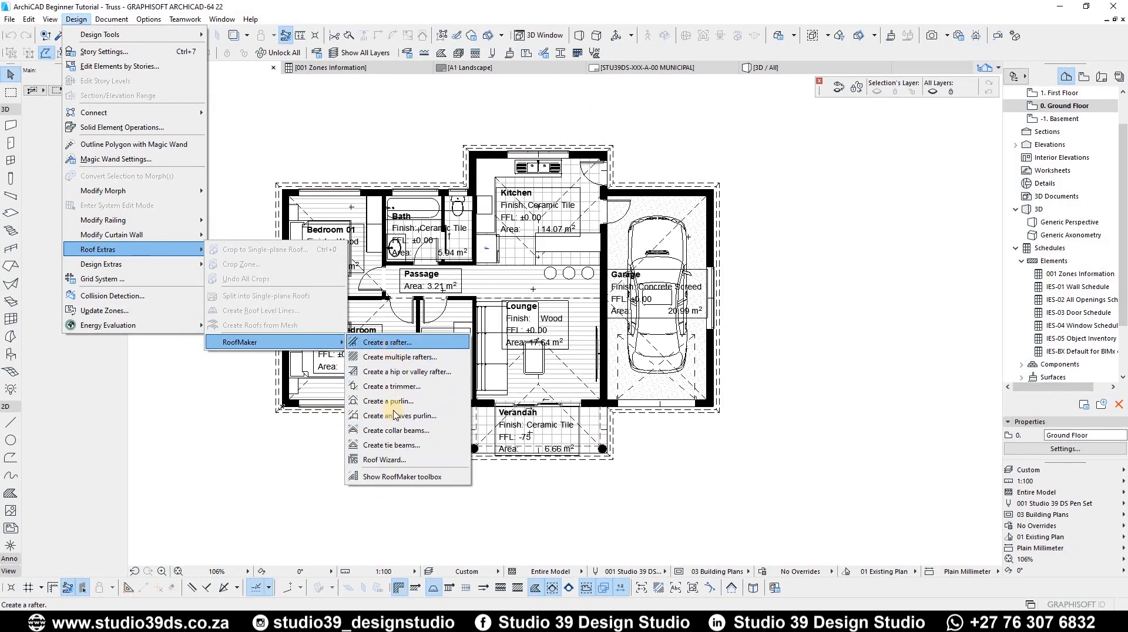
left_click(378, 479)
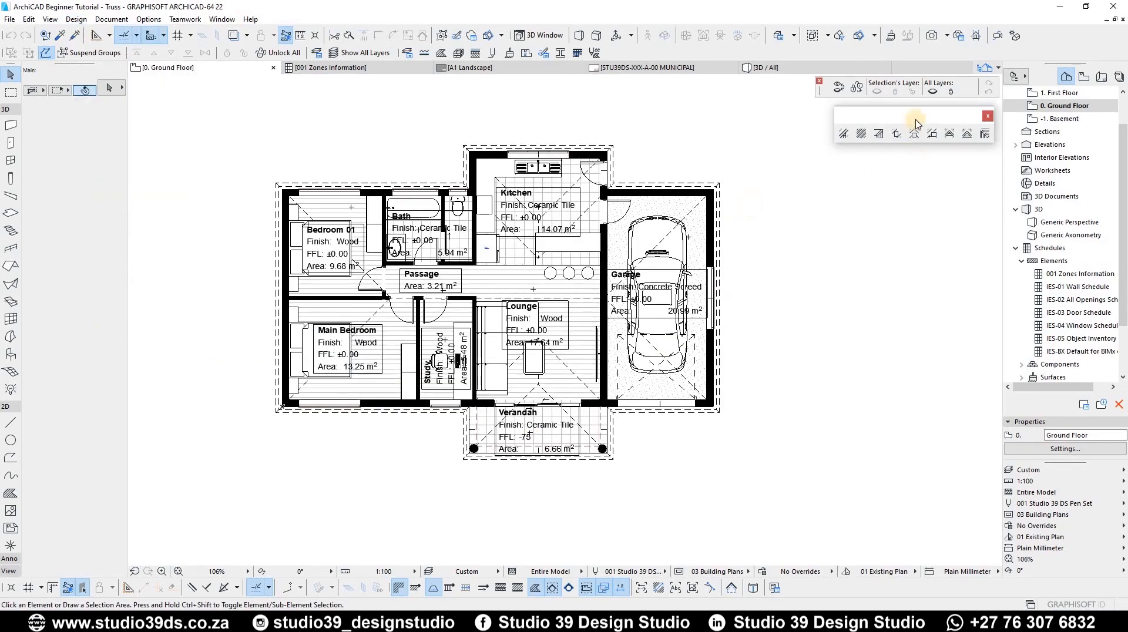
Reshape the floating RoofMaker toolbox into a single vertical column
left_click_drag(886, 119, 872, 118)
left_click_drag(979, 143, 831, 354)
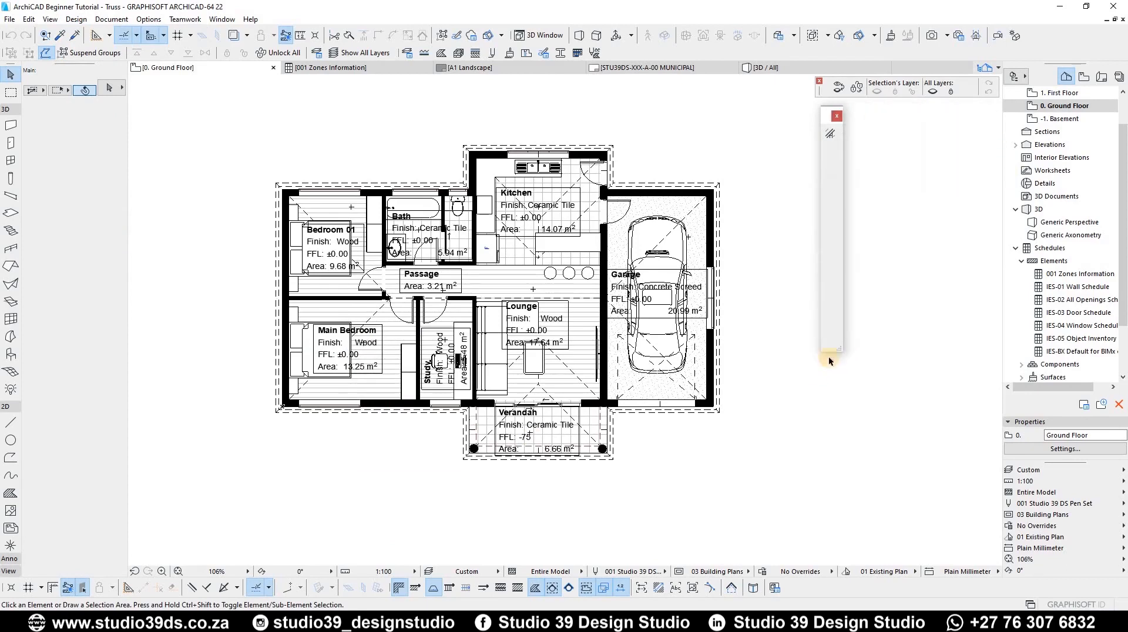
left_click_drag(969, 148, 974, 132)
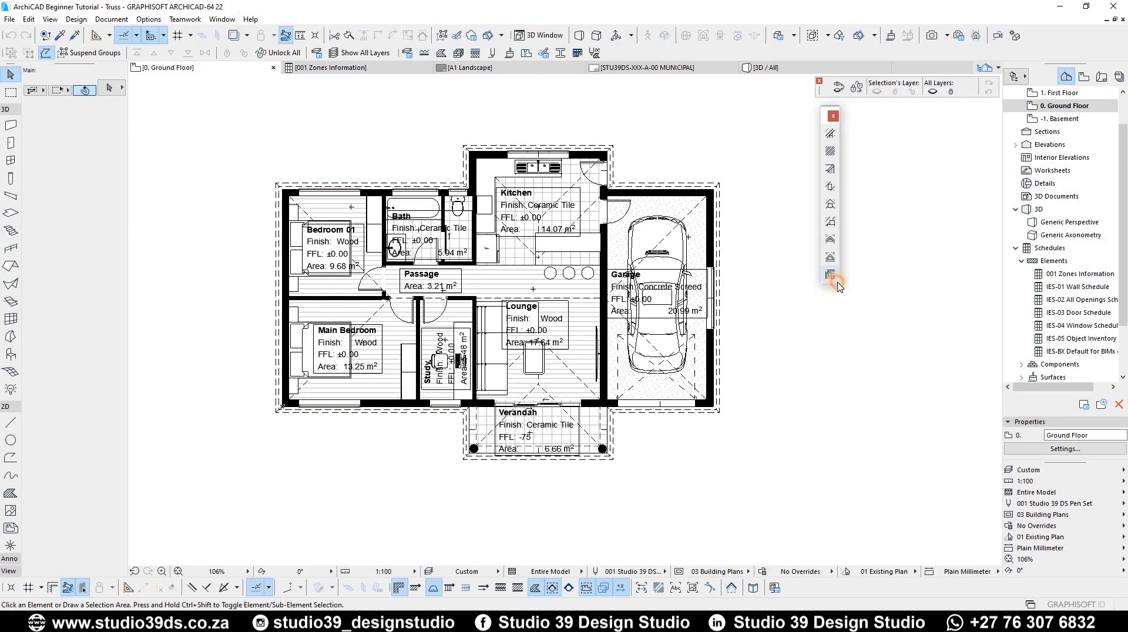
left_click(835, 282)
left_click(642, 187)
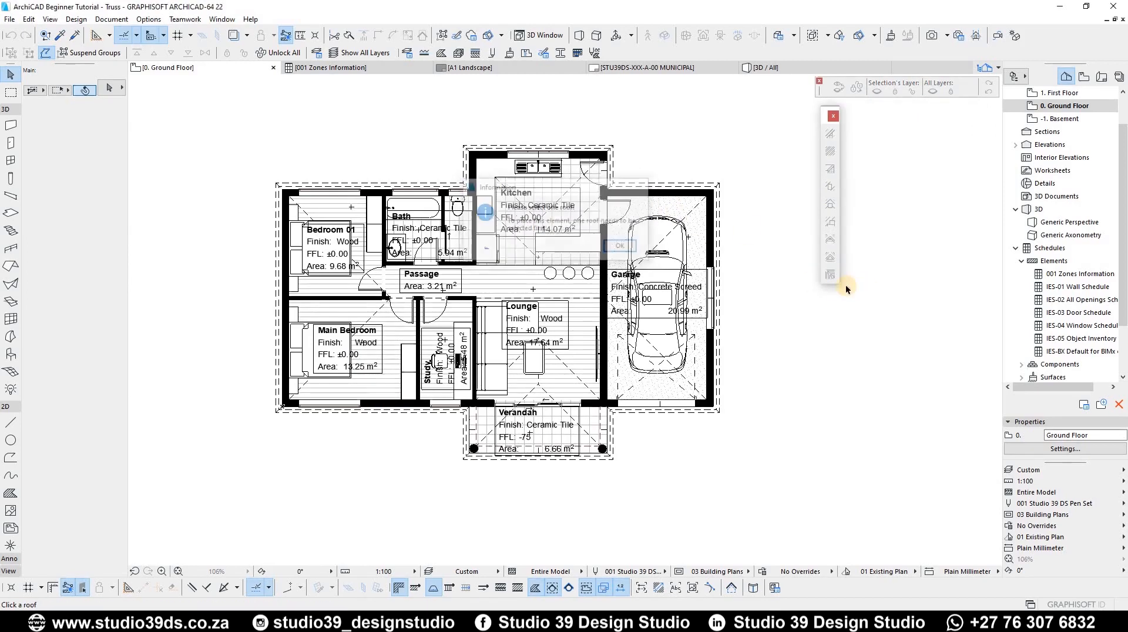
left_click_drag(980, 103, 979, 141)
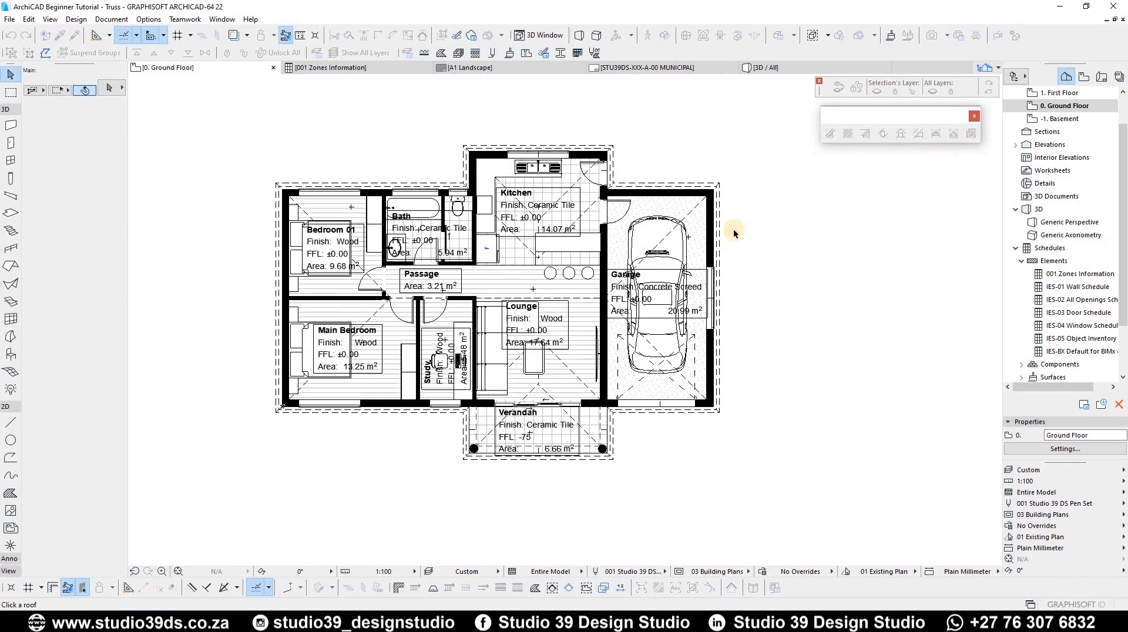
left_click(907, 198)
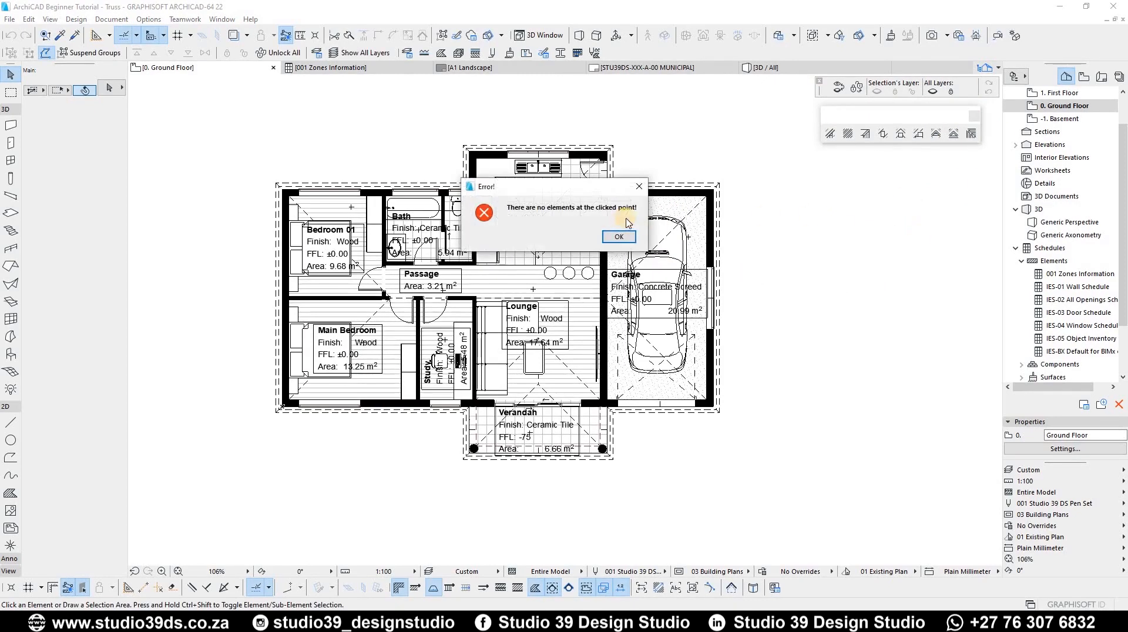
left_click(640, 188)
left_click(915, 194)
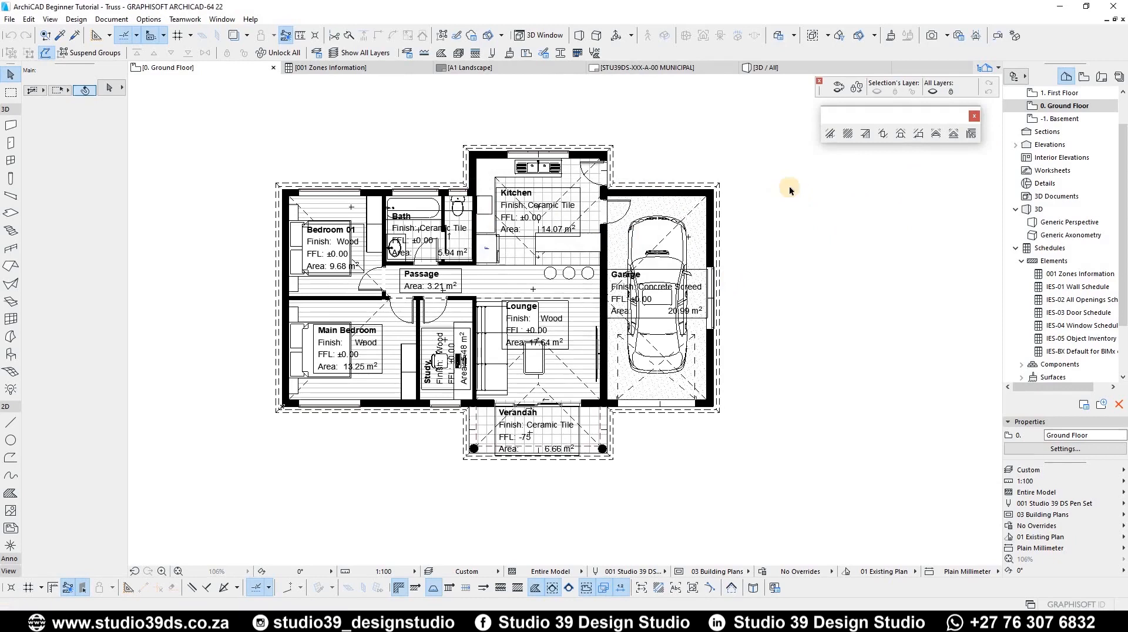
left_click(850, 232)
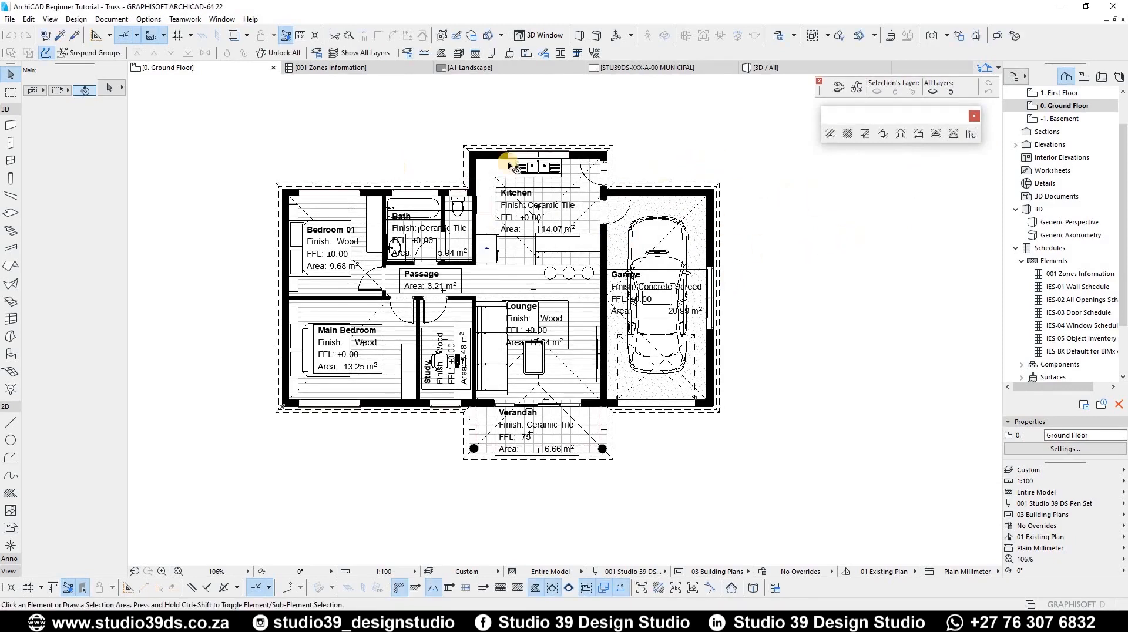
Select the main roof at its outline near the kitchen to check its layer and settings, and deselect it
scroll(515, 154, "up", 3)
scroll(441, 210, "down", 4)
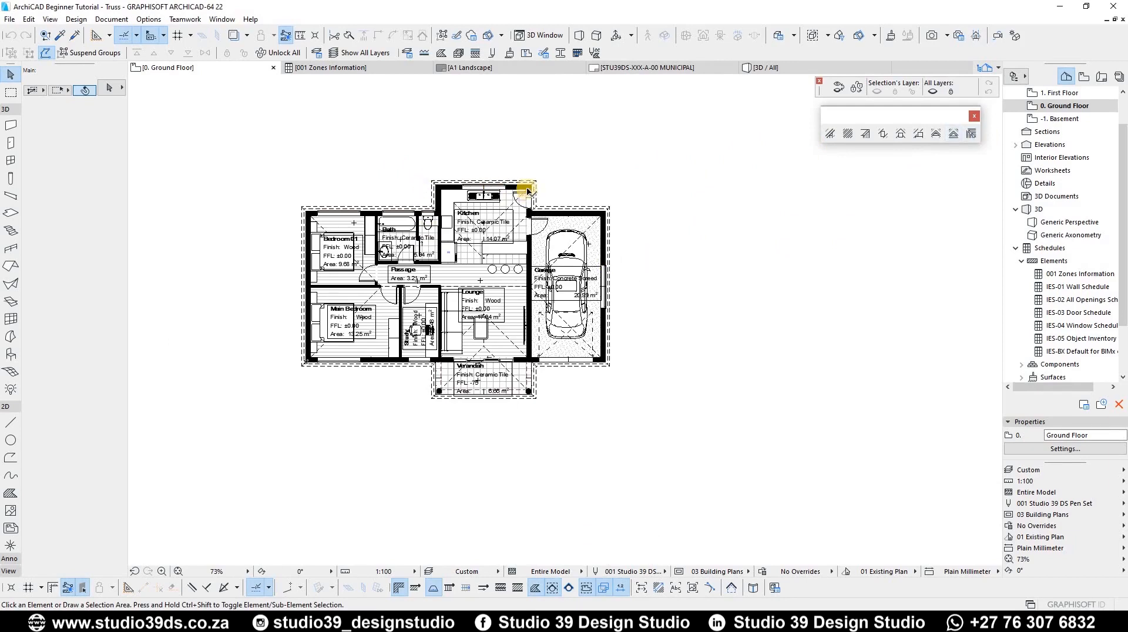
scroll(541, 171, "up", 4)
left_click(545, 172)
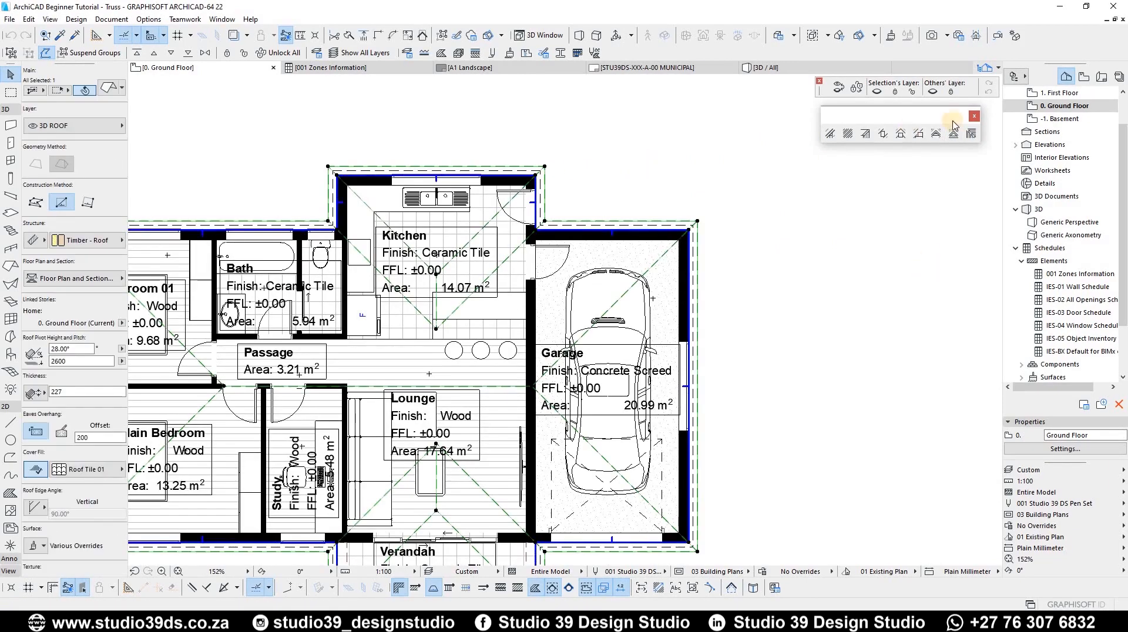
left_click(719, 247)
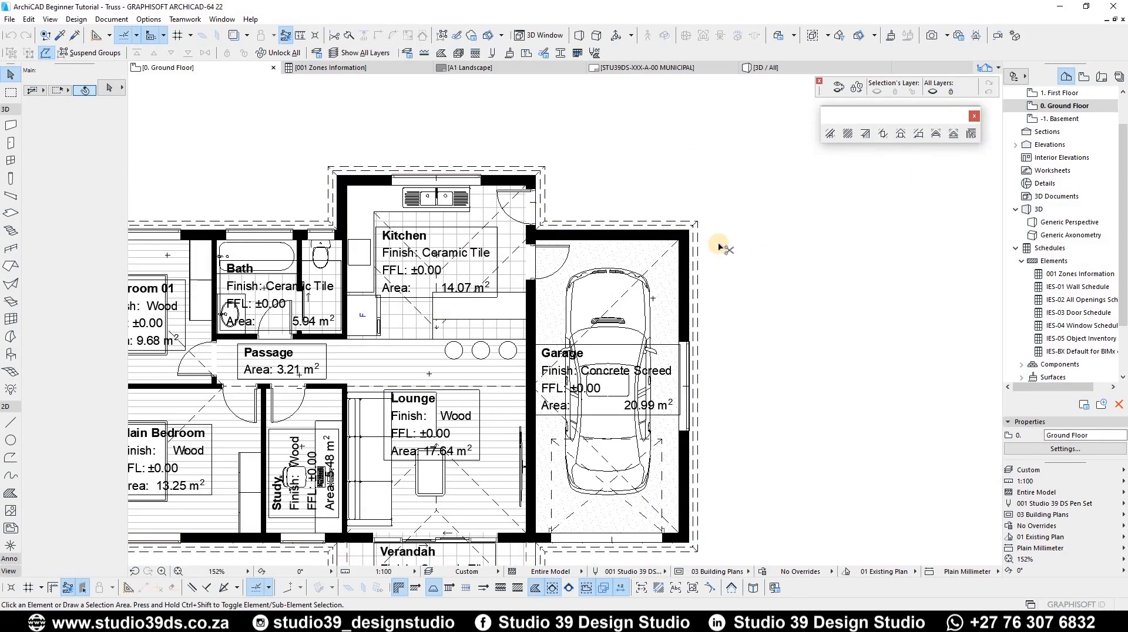
Create two new layers named 3D ROOF .TRUSS and 3D ROOF .RIDGE
key("ctrl+l")
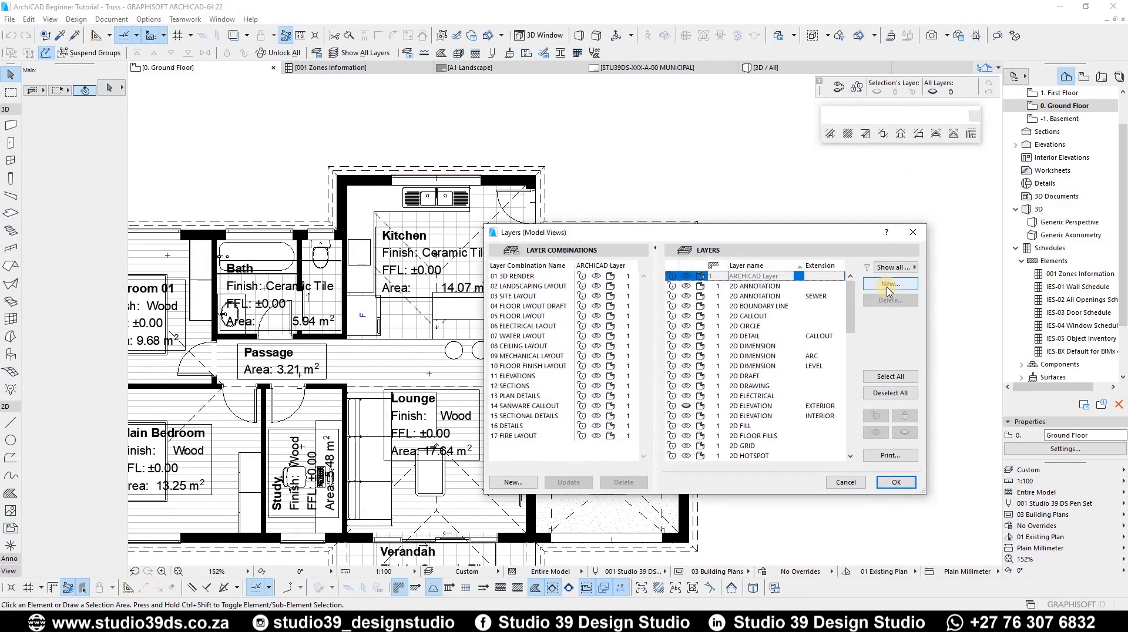
left_click(888, 285)
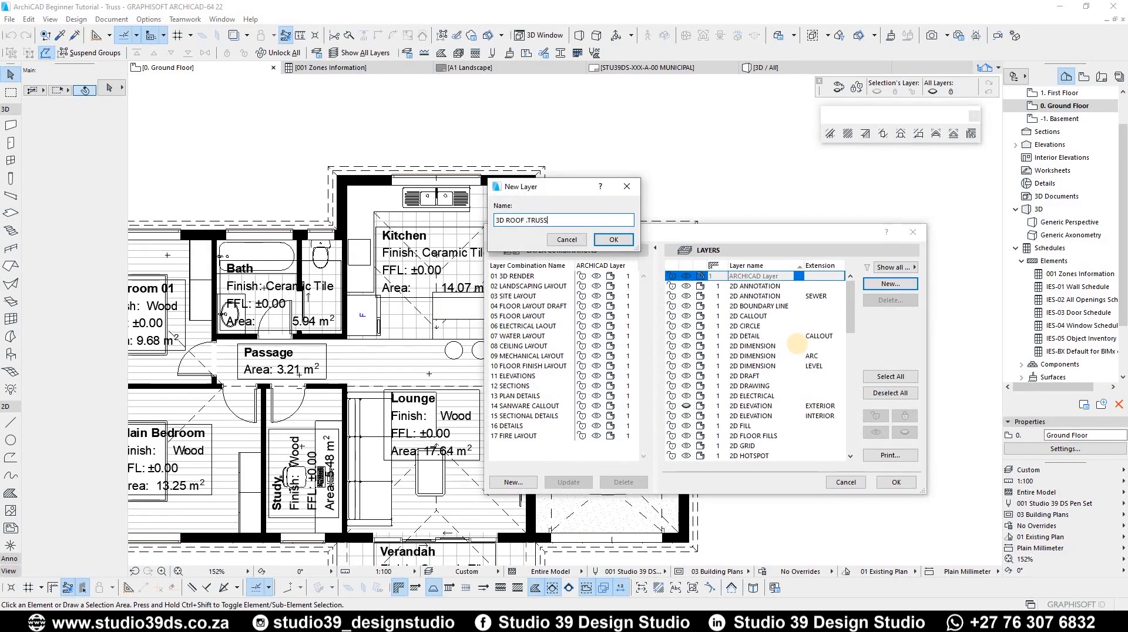
key("Return")
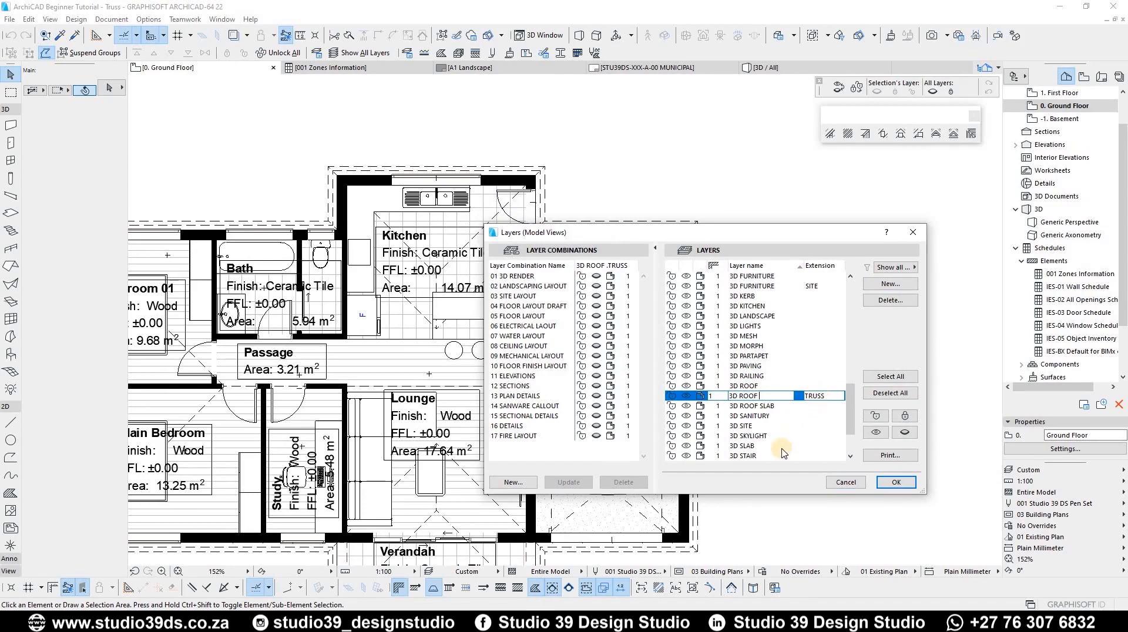
left_click(887, 286)
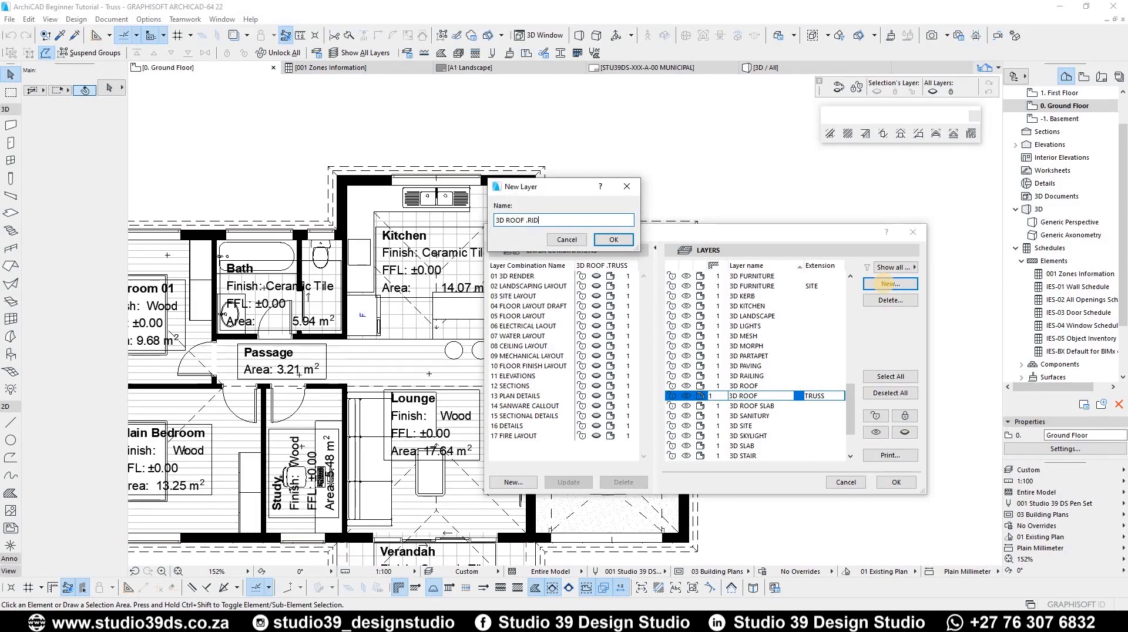
key("Return")
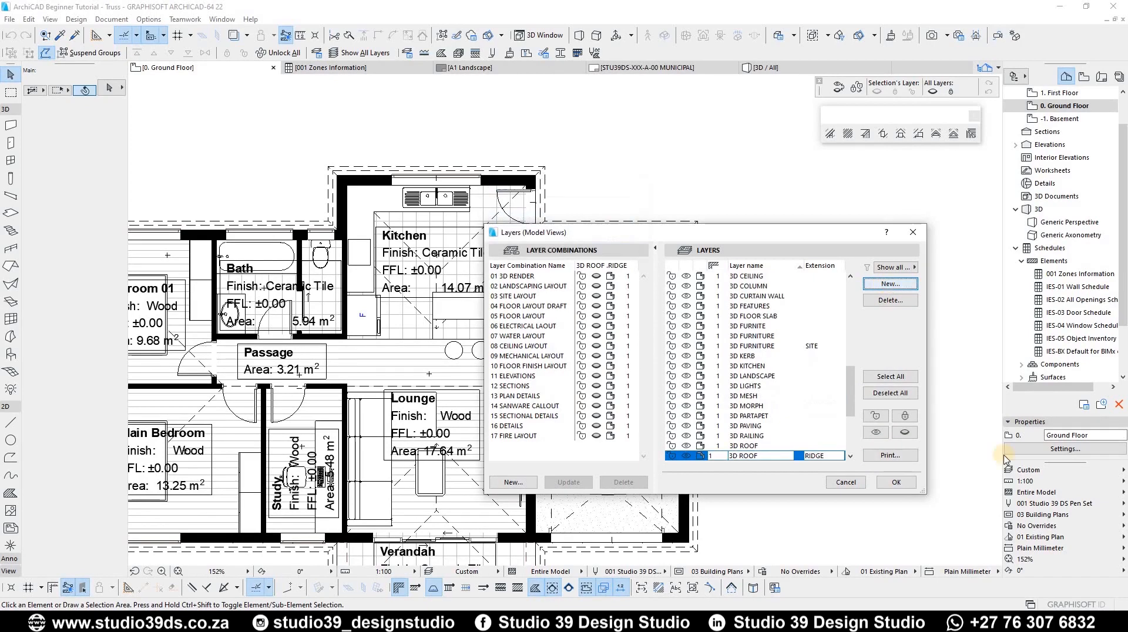
left_click(896, 483)
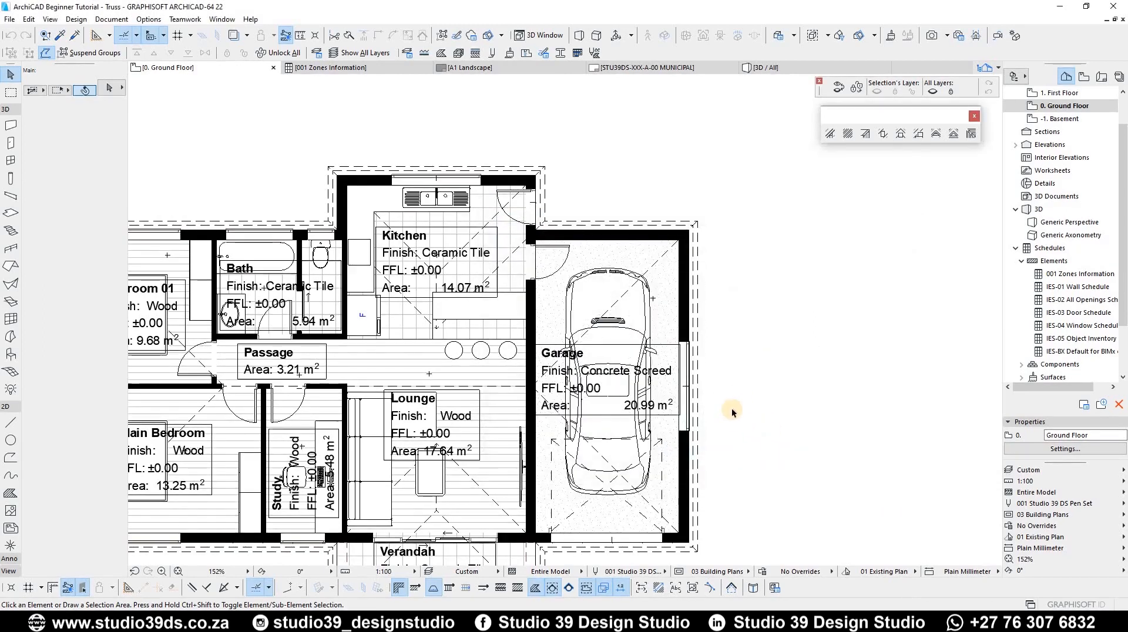
Select all the ridge tile objects on the roof in the 3D view and move them to the 3D ROOF .RIDGE layer
key("F3")
middle_click_drag(562, 252, 545, 385, "shift")
left_click(548, 389)
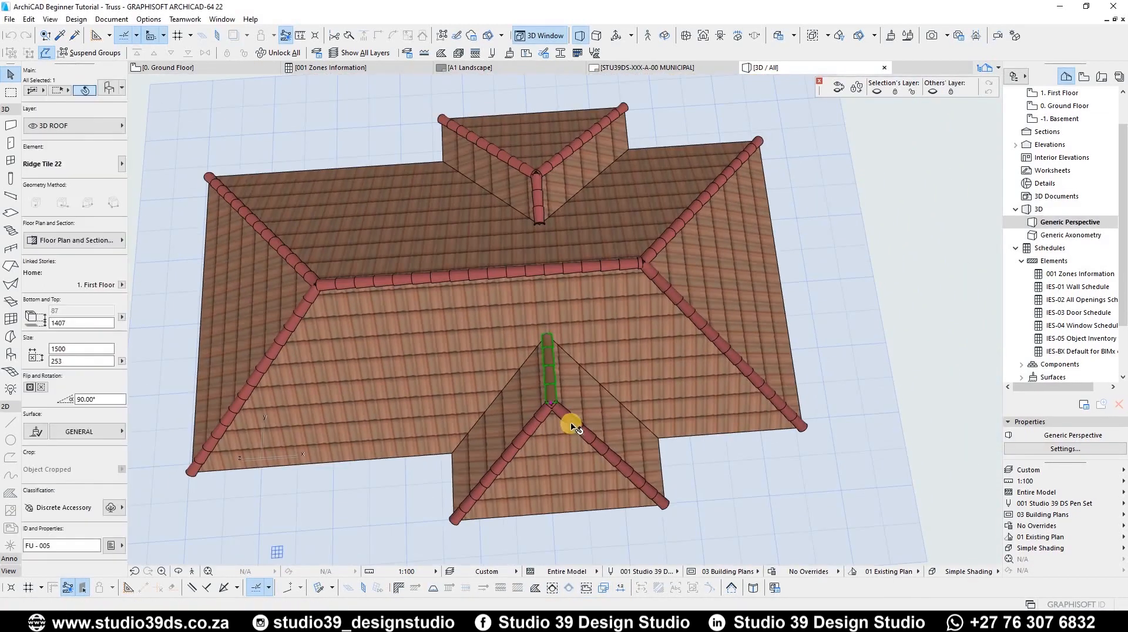
left_click(557, 426, "shift")
left_click(531, 420, "shift")
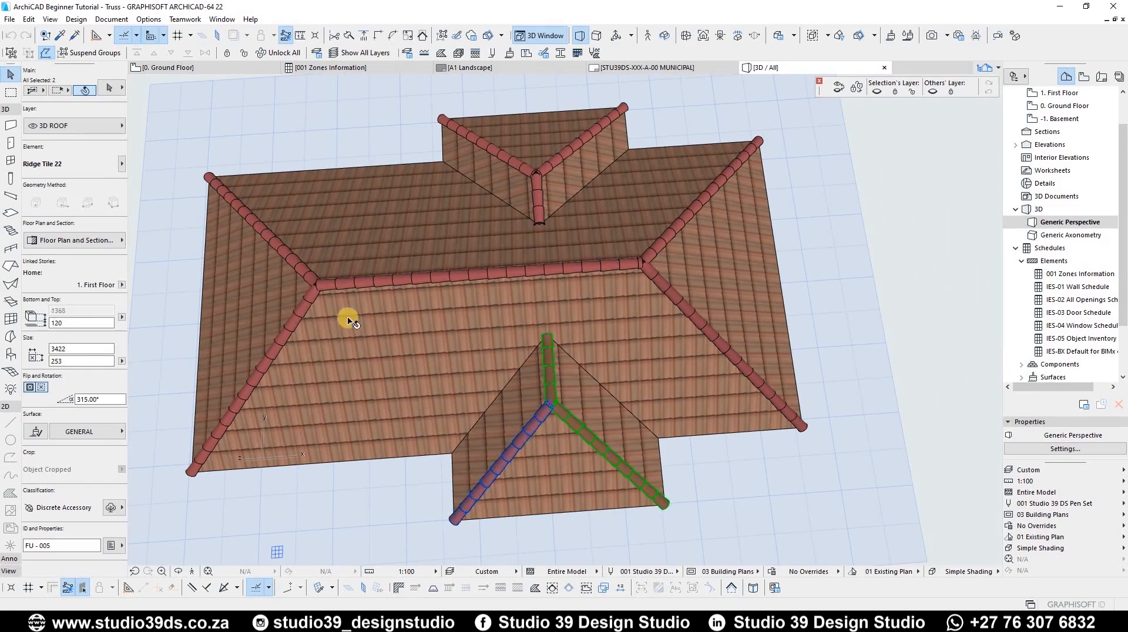
left_click(303, 270, "shift")
left_click(354, 287, "shift")
left_click(665, 249, "shift")
left_click(657, 240, "shift")
left_click(538, 197, "shift")
left_click(546, 167, "shift")
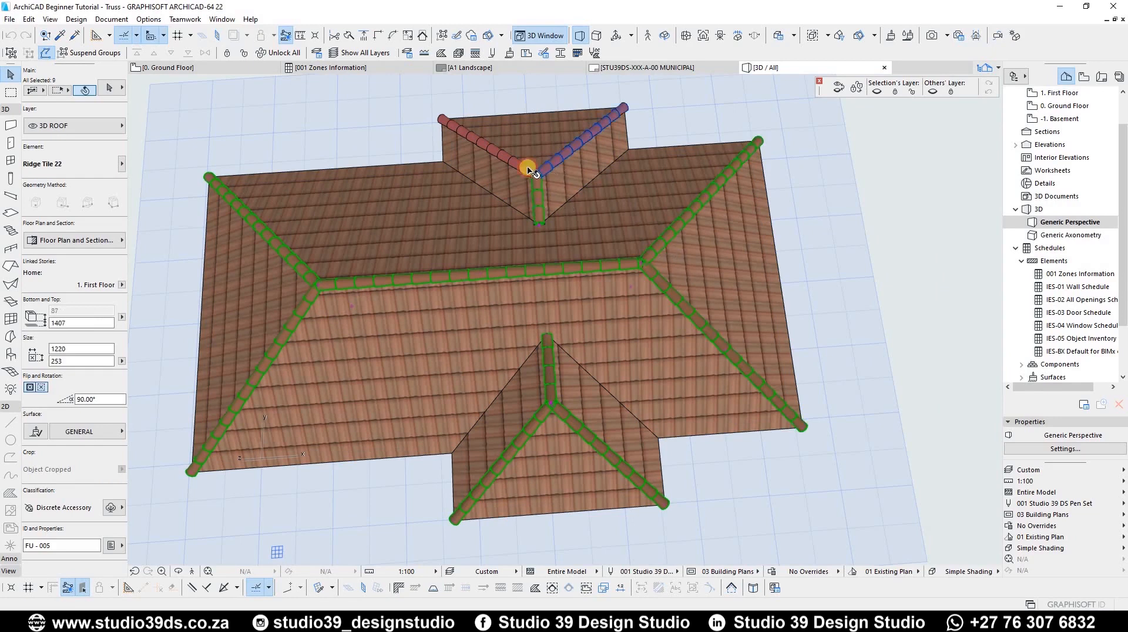
left_click(522, 167, "shift")
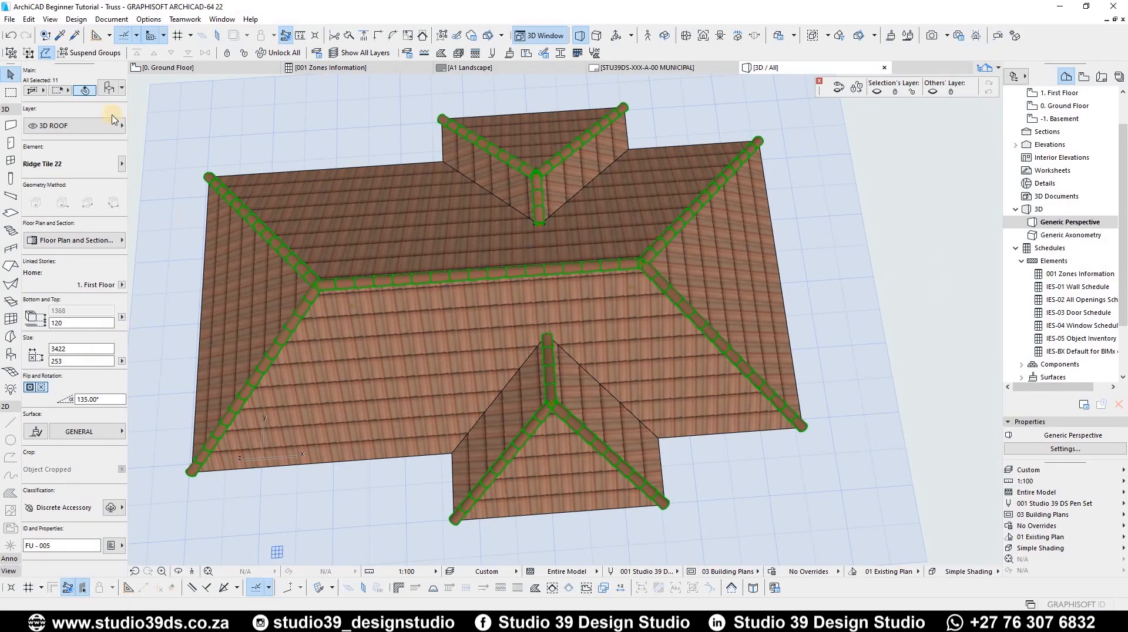
left_click(90, 130)
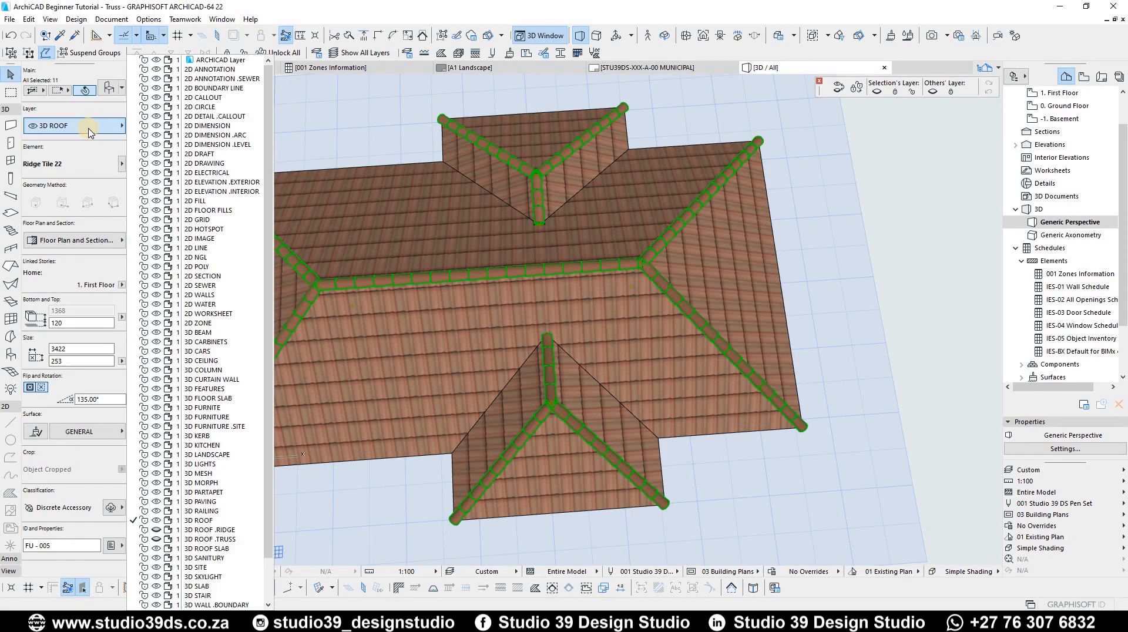
left_click(232, 529)
Show all layers and hide the ridge tiles' 3D ROOF .RIDGE layer in the 3D view
middle_click_drag(644, 125, 376, 53, "shift")
left_click(362, 52)
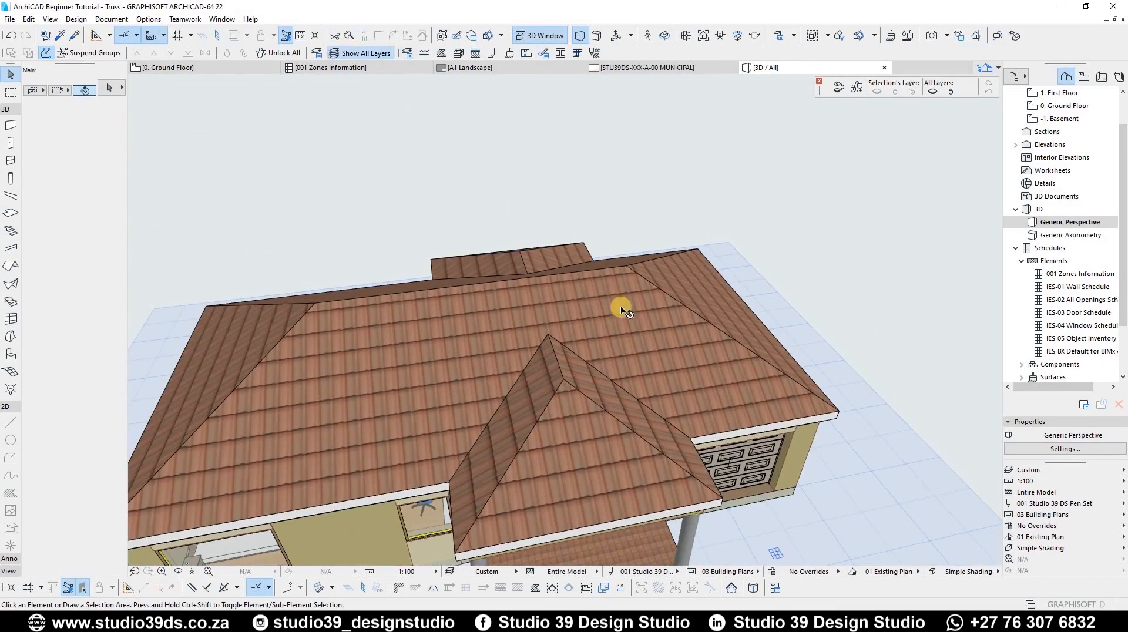
middle_click_drag(605, 214, 559, 370, "shift")
left_click(561, 369)
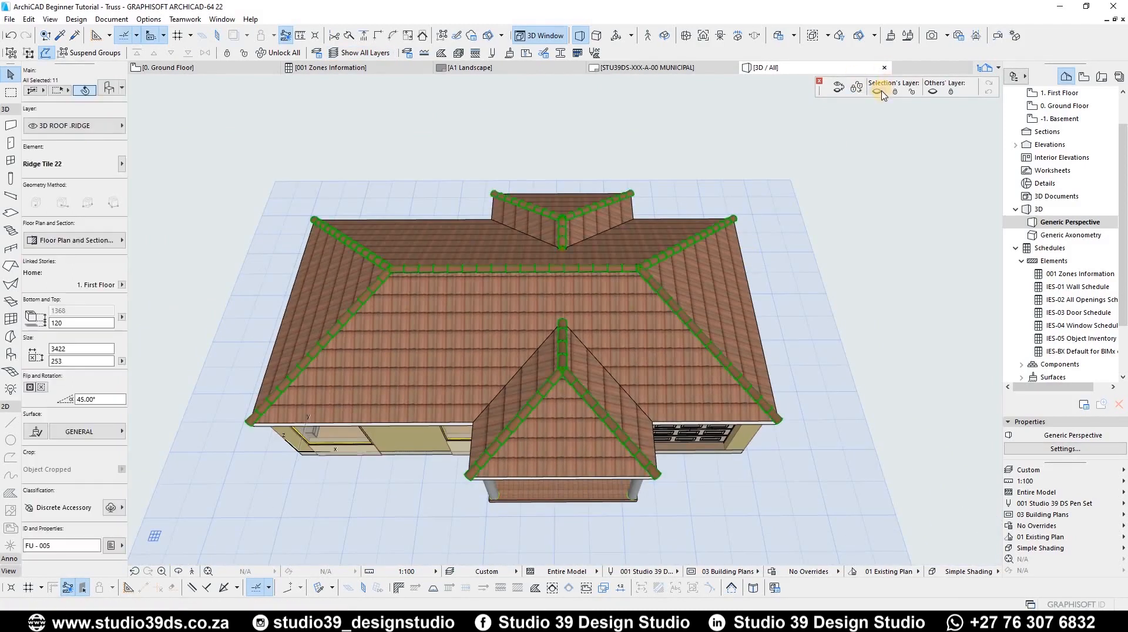
left_click(877, 92)
middle_click_drag(471, 255, 718, 142, "shift")
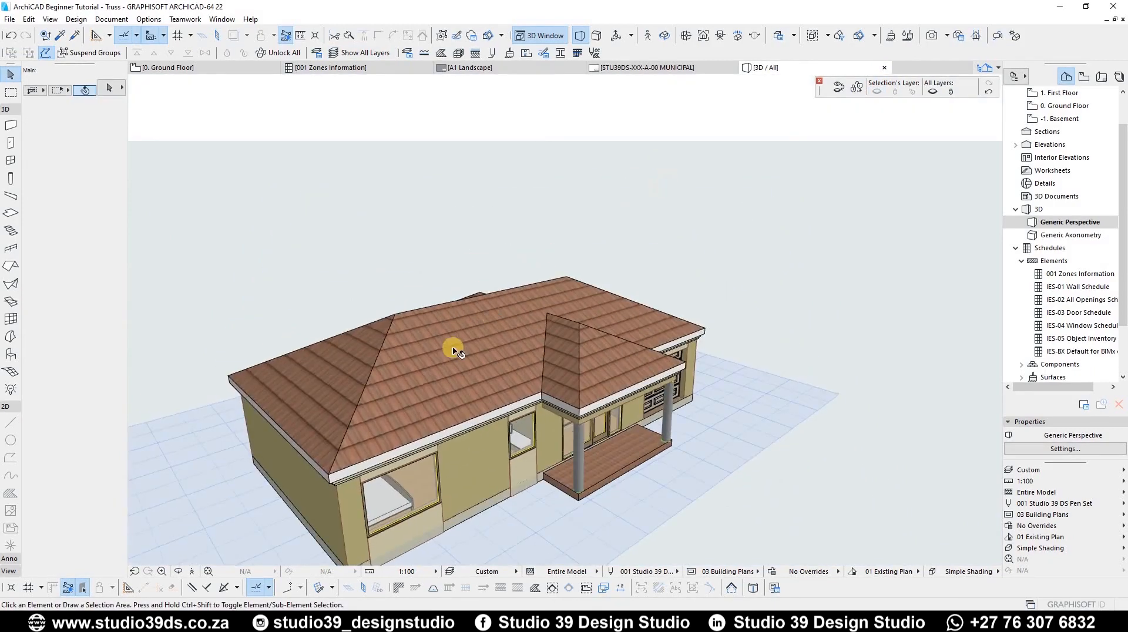
Examine the roof surfaces without the ridge tiles and select the main roof in the 3D view to check its settings
scroll(456, 347, "up", 3)
scroll(554, 312, "down", 3)
middle_click_drag(372, 287, 611, 417, "shift")
left_click(382, 449)
scroll(574, 395, "down", 1)
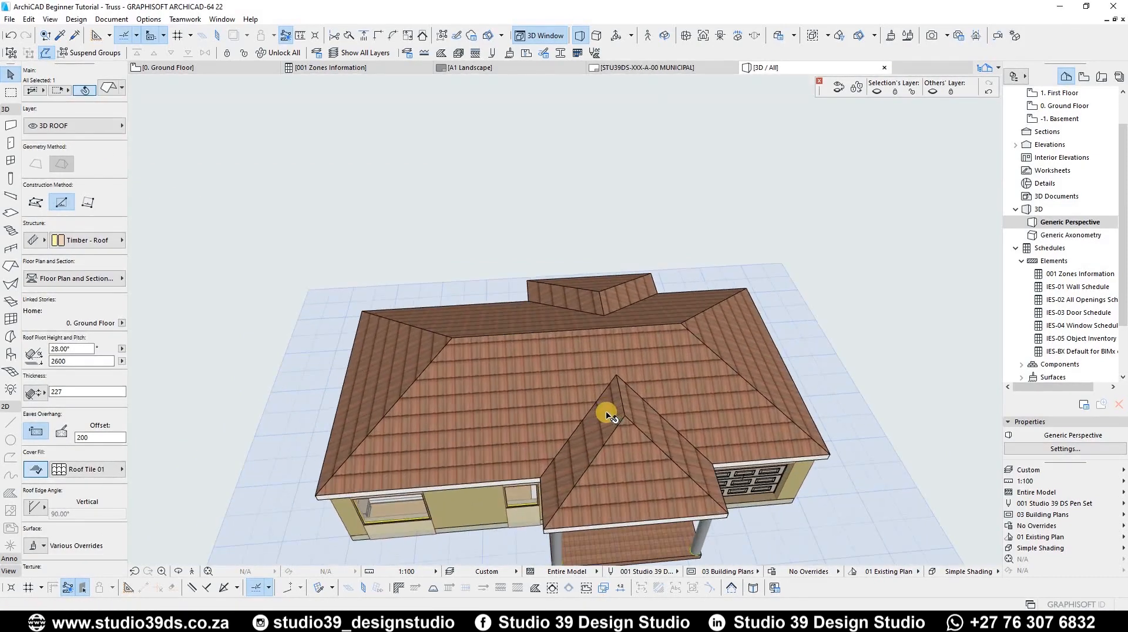
Open the First Floor plan, select all the ridge tiles and hide their 3D ROOF .RIDGE layer
key("F2")
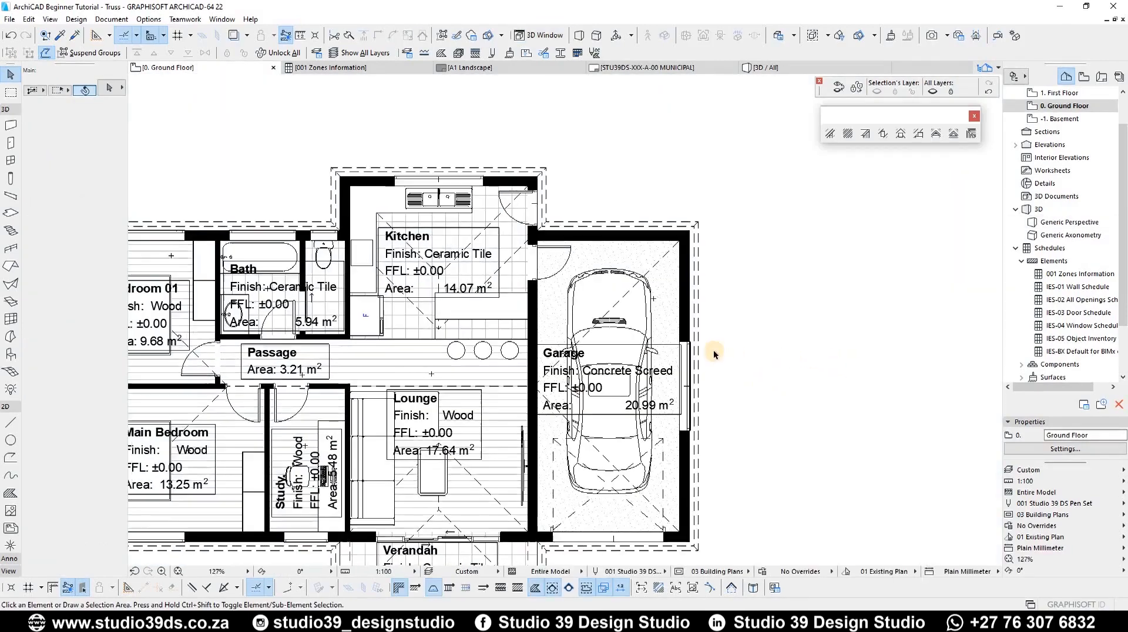
scroll(687, 364, "down", 5)
scroll(686, 365, "up", 4)
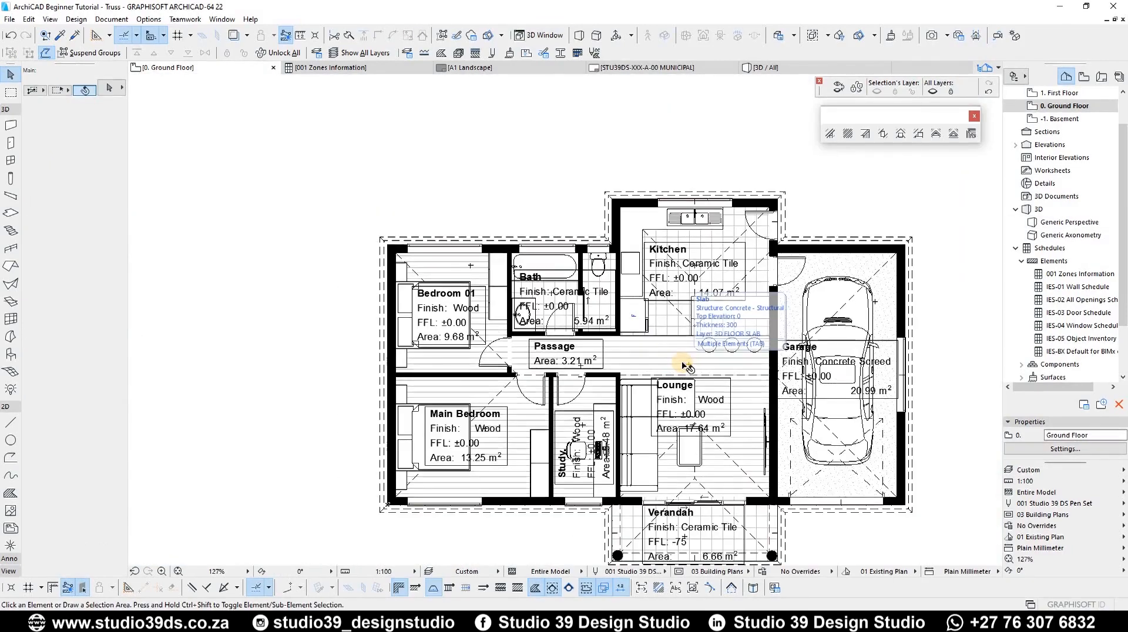
key("ctrl+Up")
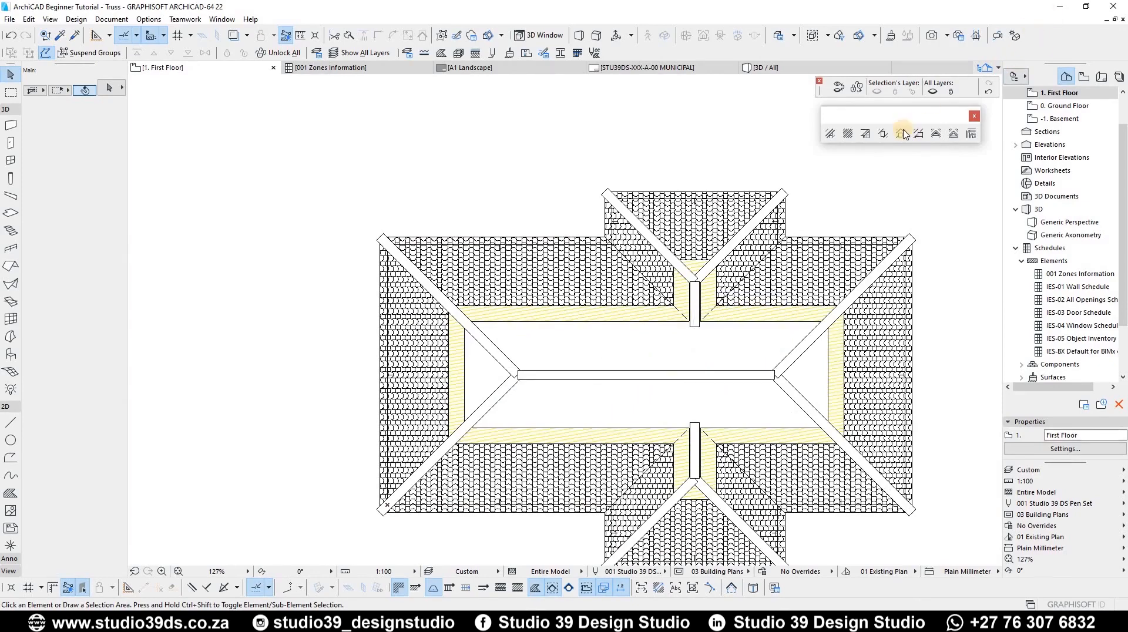
scroll(576, 272, "down", 5)
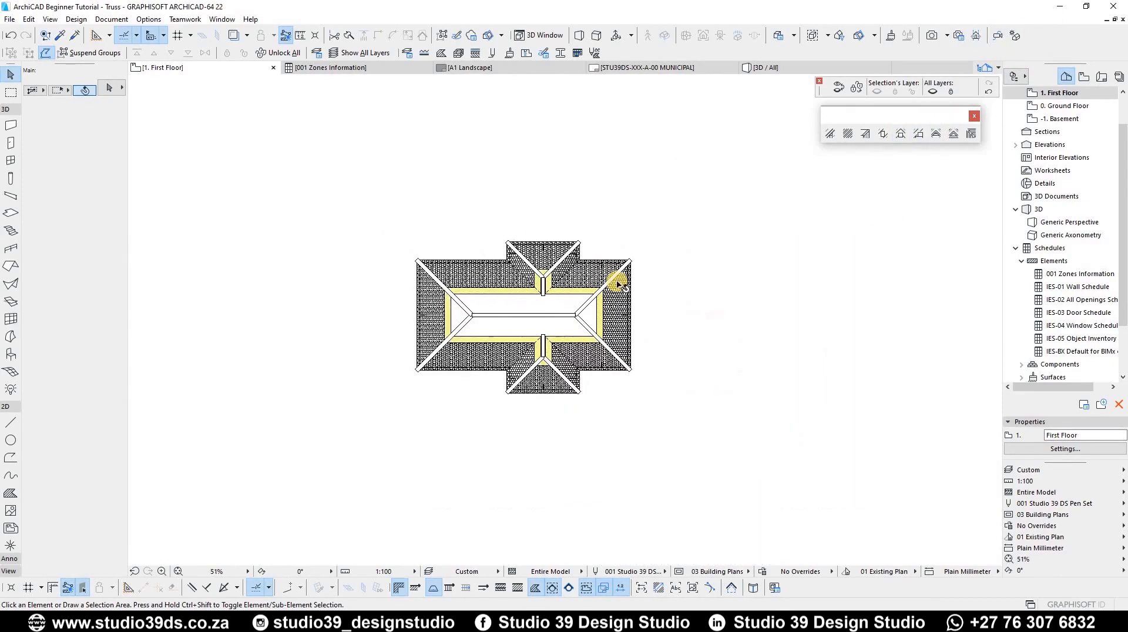
scroll(620, 286, "up", 4)
key("ctrl+a")
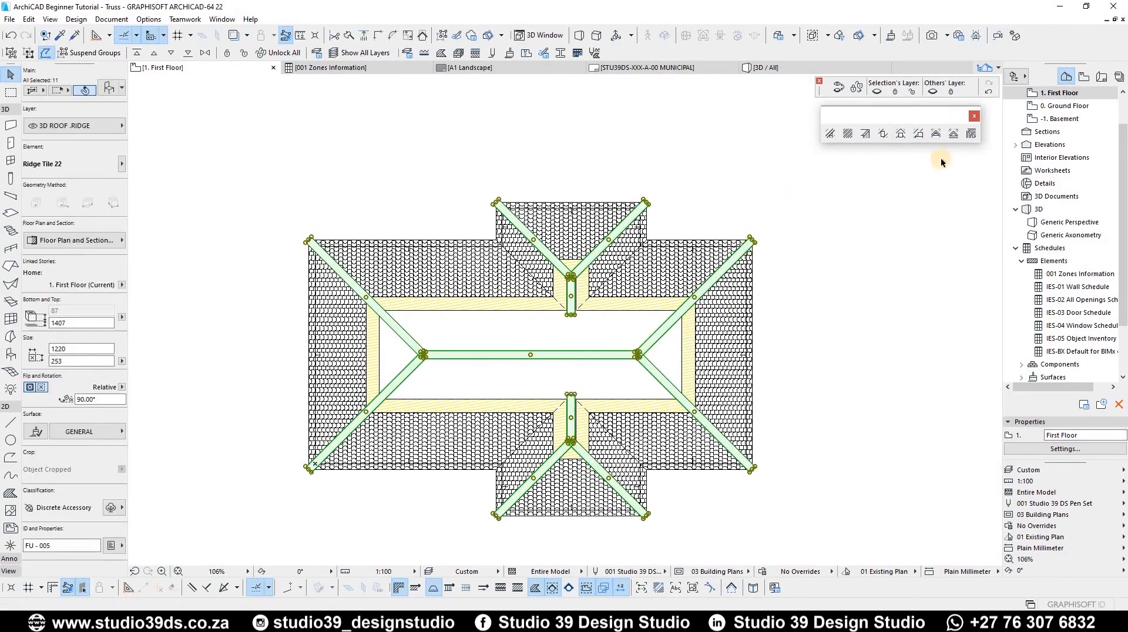
left_click(876, 92)
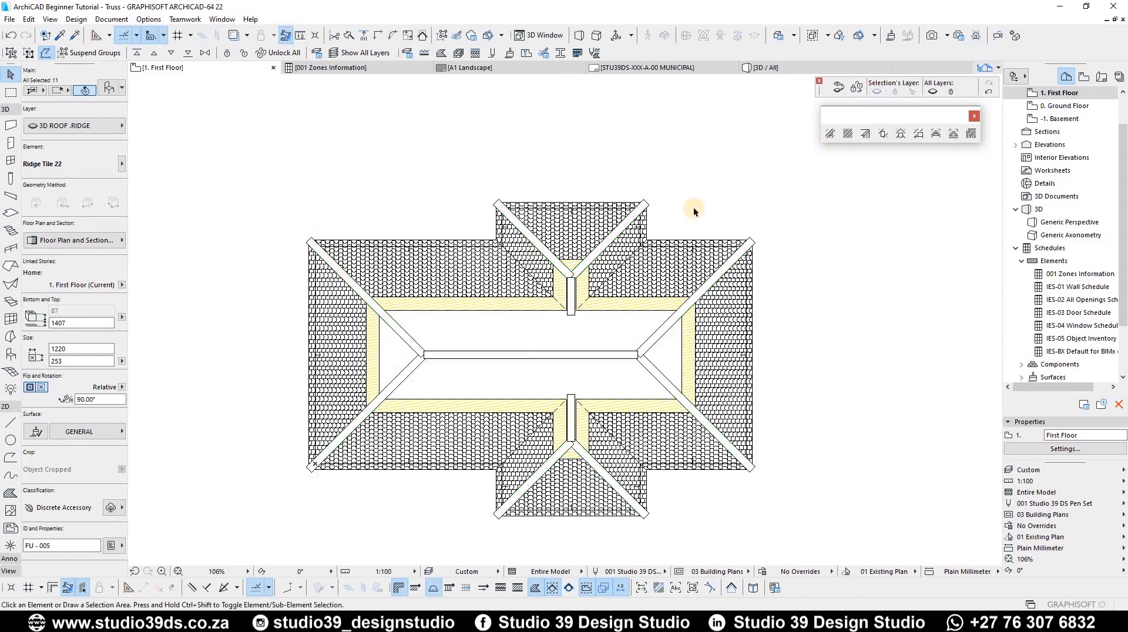
scroll(468, 279, "up", 3)
scroll(468, 279, "down", 4)
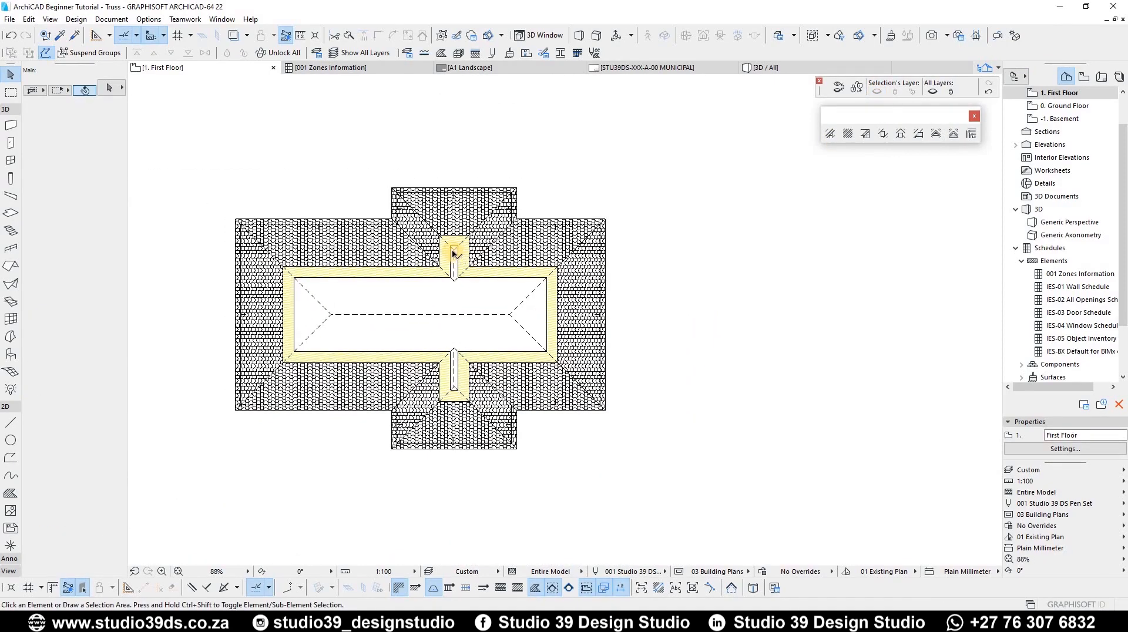
Select the main roof on the First Floor plan and set its floor plan display to Outlines Only
left_click(409, 276)
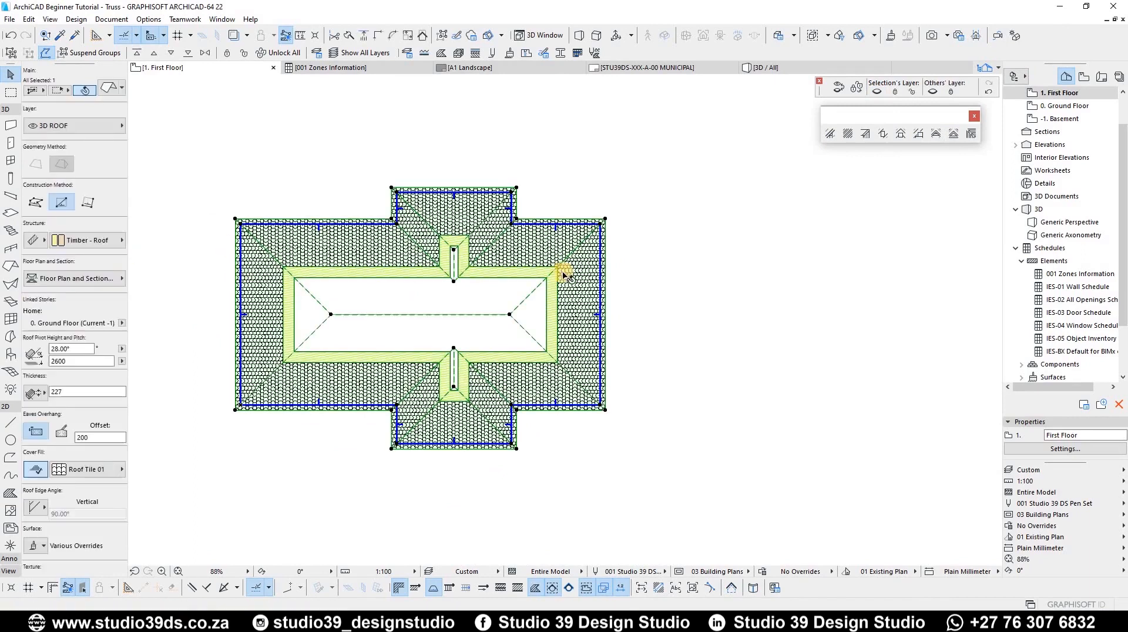
left_click(85, 278)
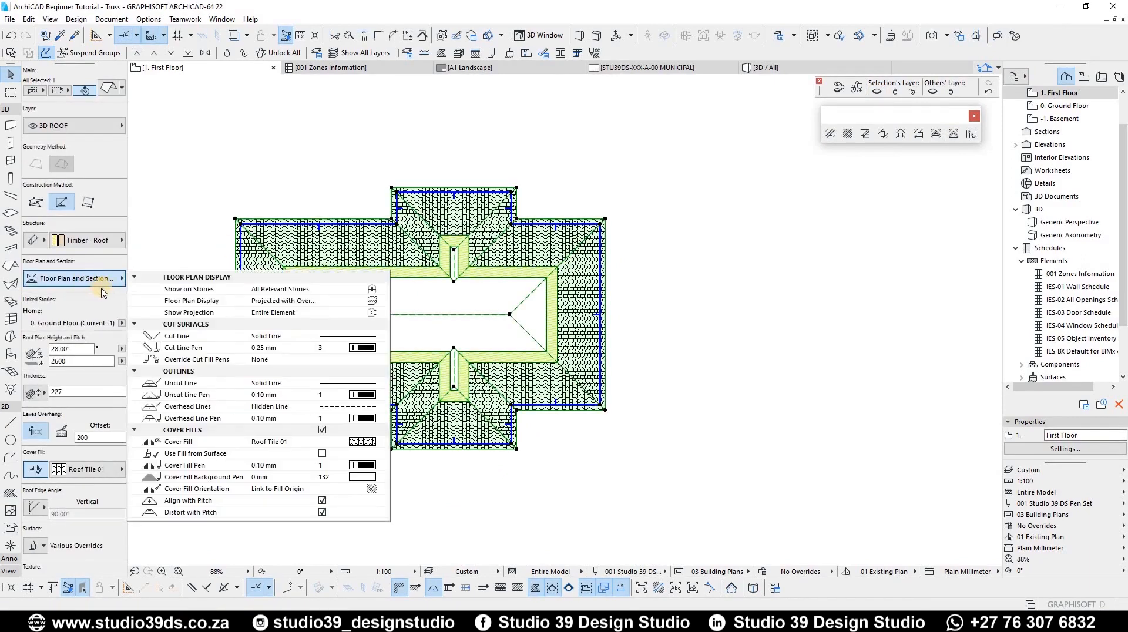
scroll(442, 282, "up", 3)
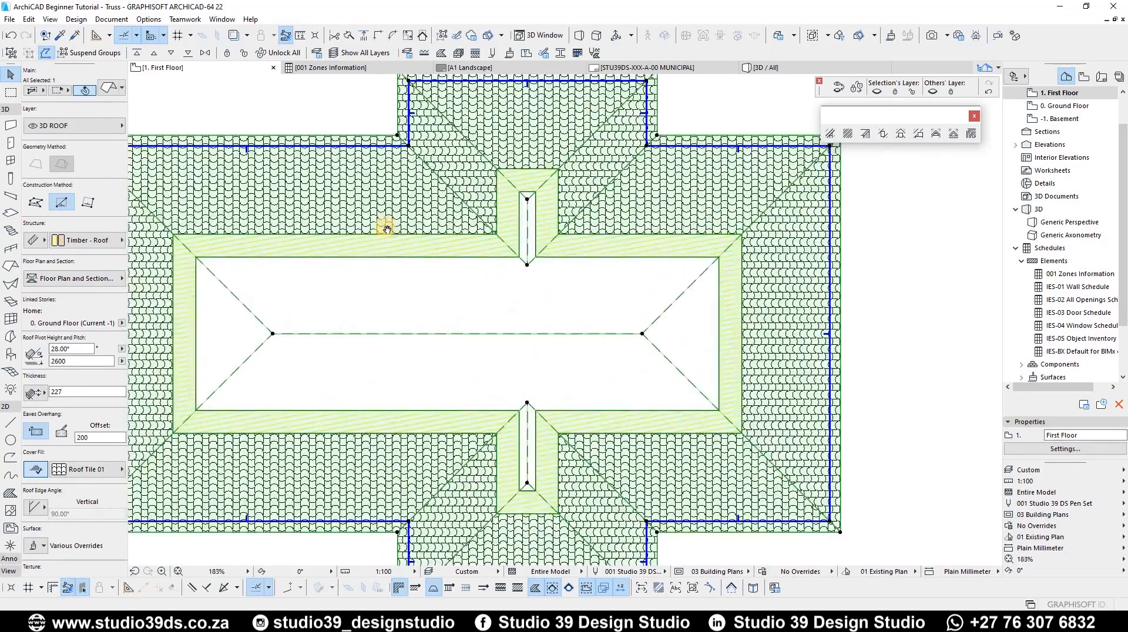
scroll(352, 255, "up", 3)
scroll(335, 260, "down", 5)
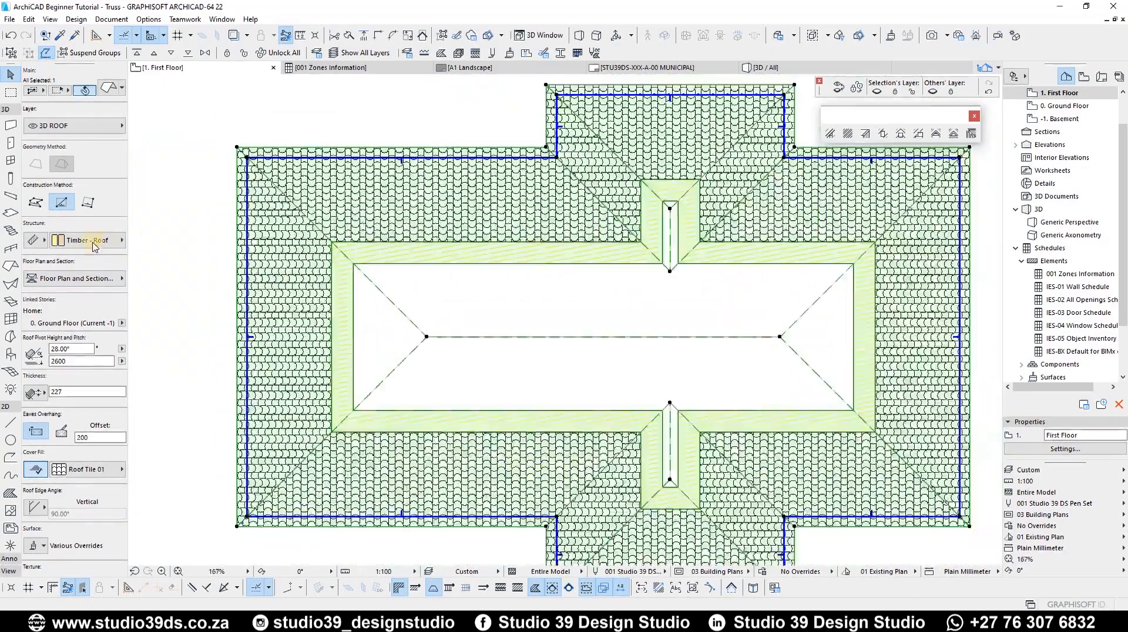
left_click(66, 282)
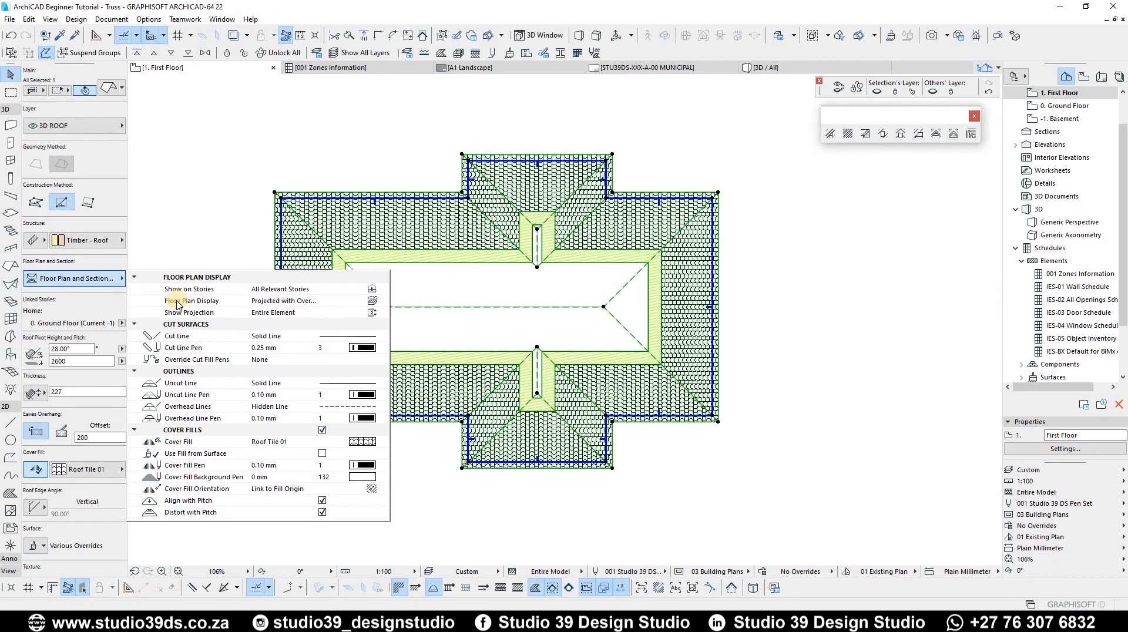
left_click(373, 302)
left_click(427, 350)
scroll(294, 297, "up", 3)
scroll(164, 311, "down", 5)
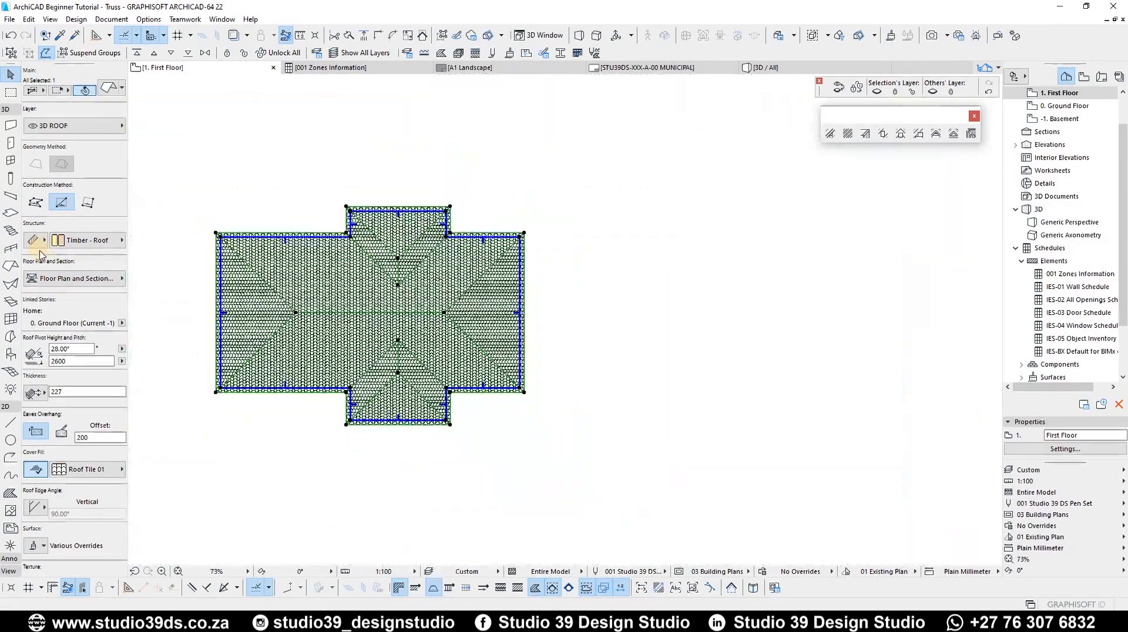
Turn off the cover fills of the selected main roof
left_click(76, 281)
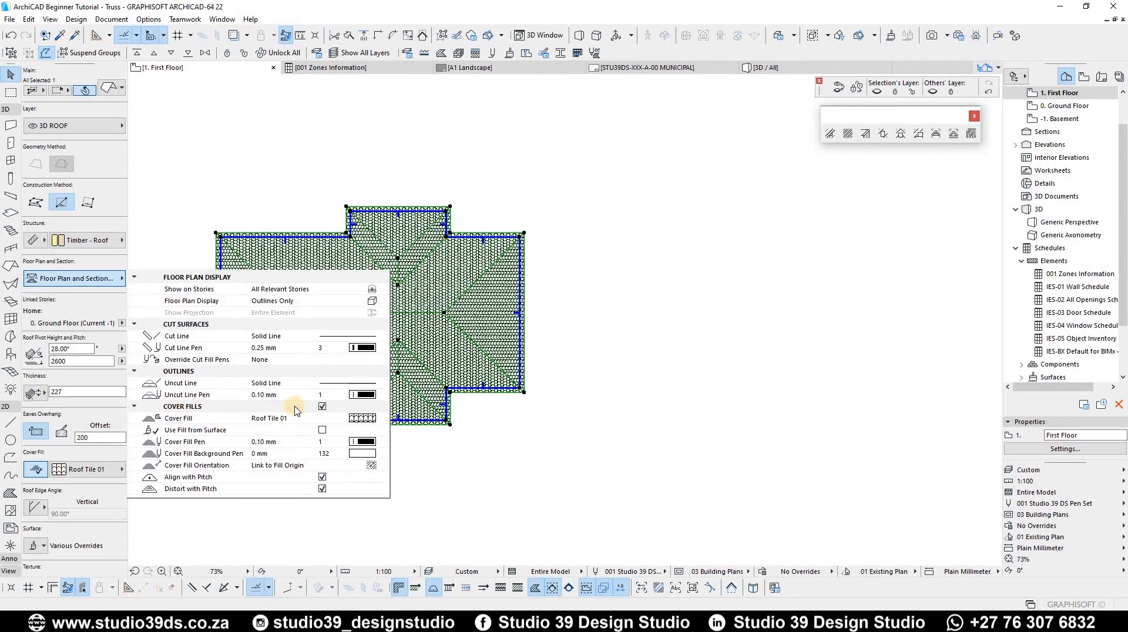
left_click(322, 405)
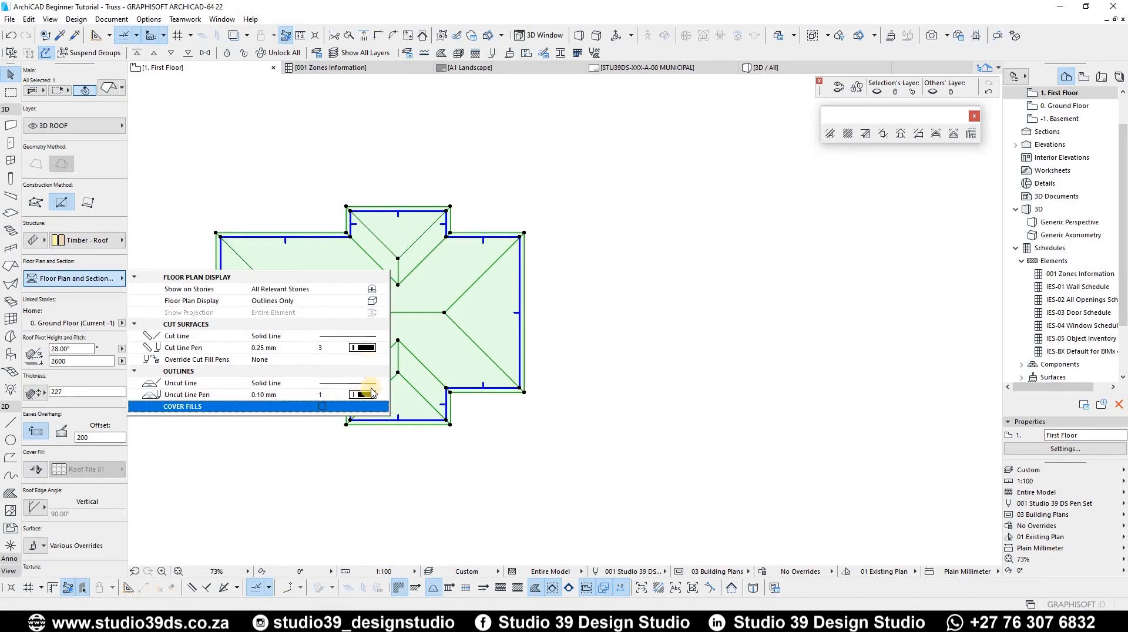
left_click(951, 289)
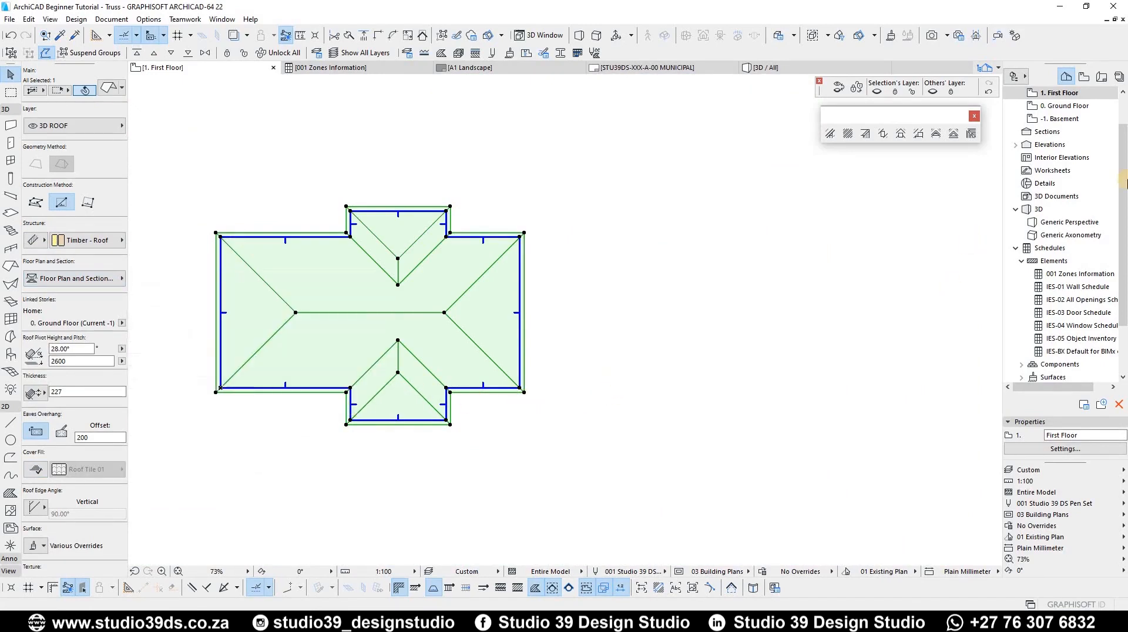
Show the Ground Floor as a trace reference under the First Floor roof plan and deselect the roof
scroll(269, 312, "up", 3)
middle_click_drag(423, 300, 521, 305)
right_click(1066, 108)
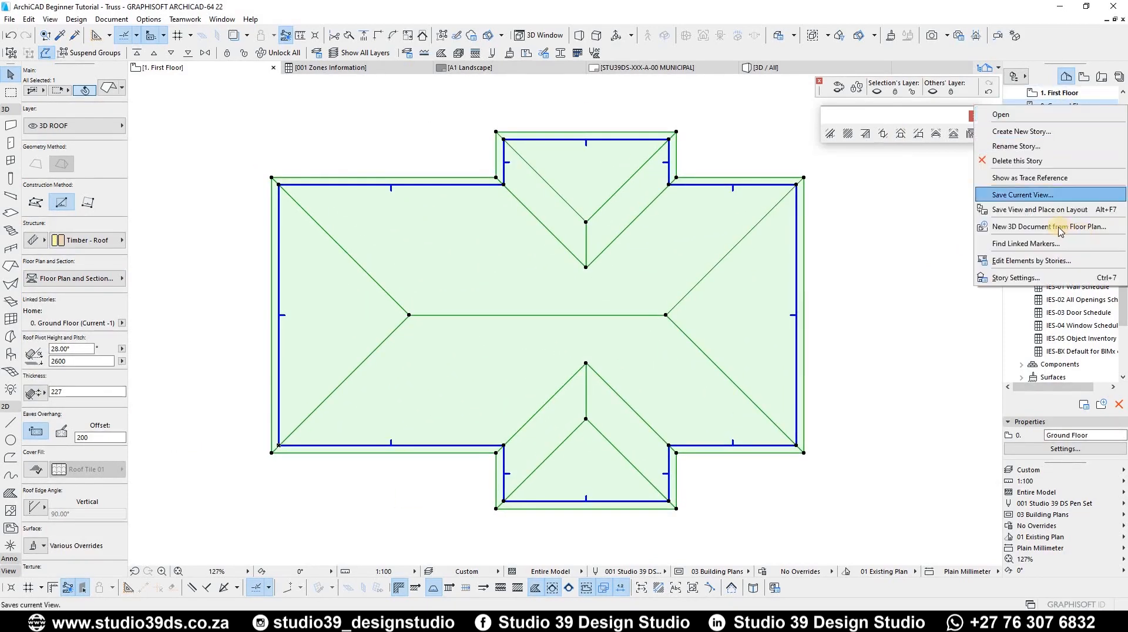
left_click(1016, 185)
scroll(467, 226, "up", 2)
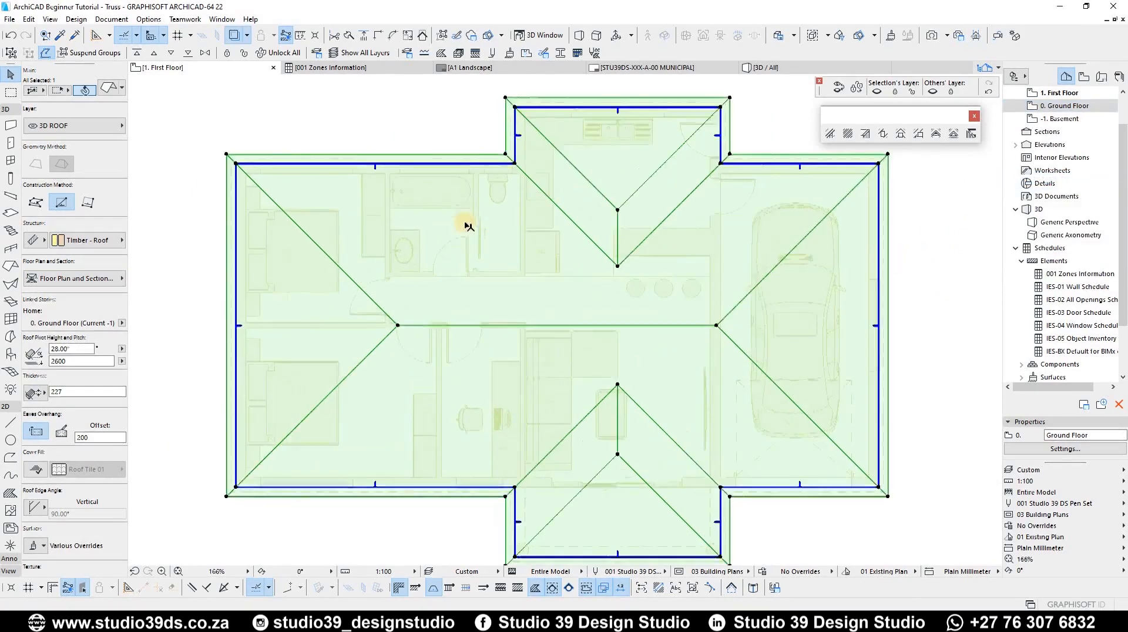
scroll(467, 226, "up", 1)
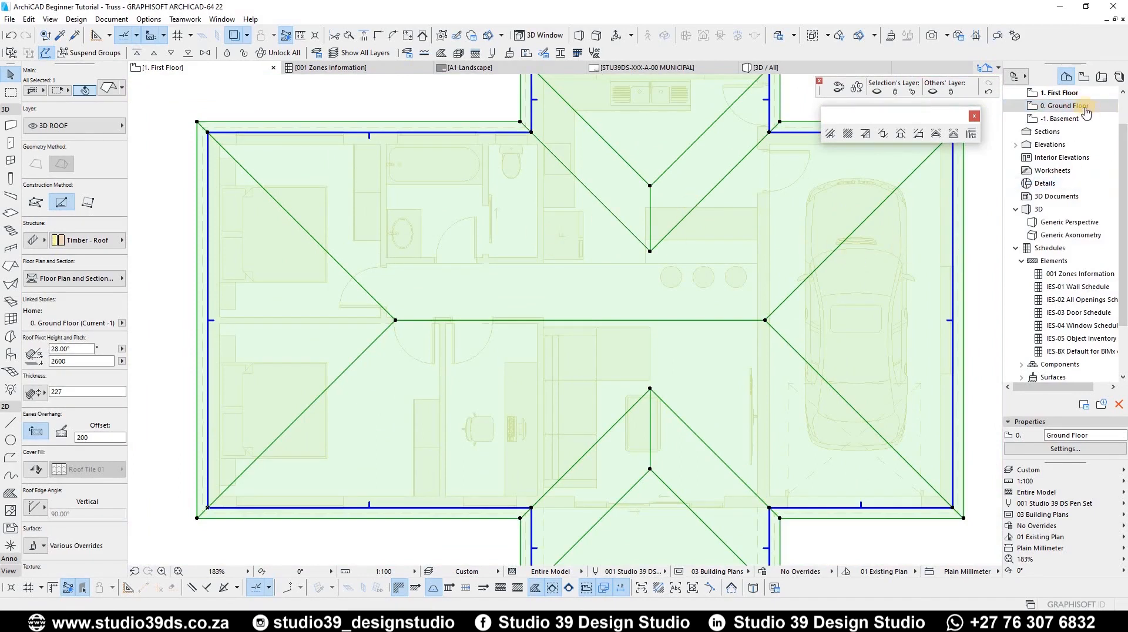
right_click(1066, 107)
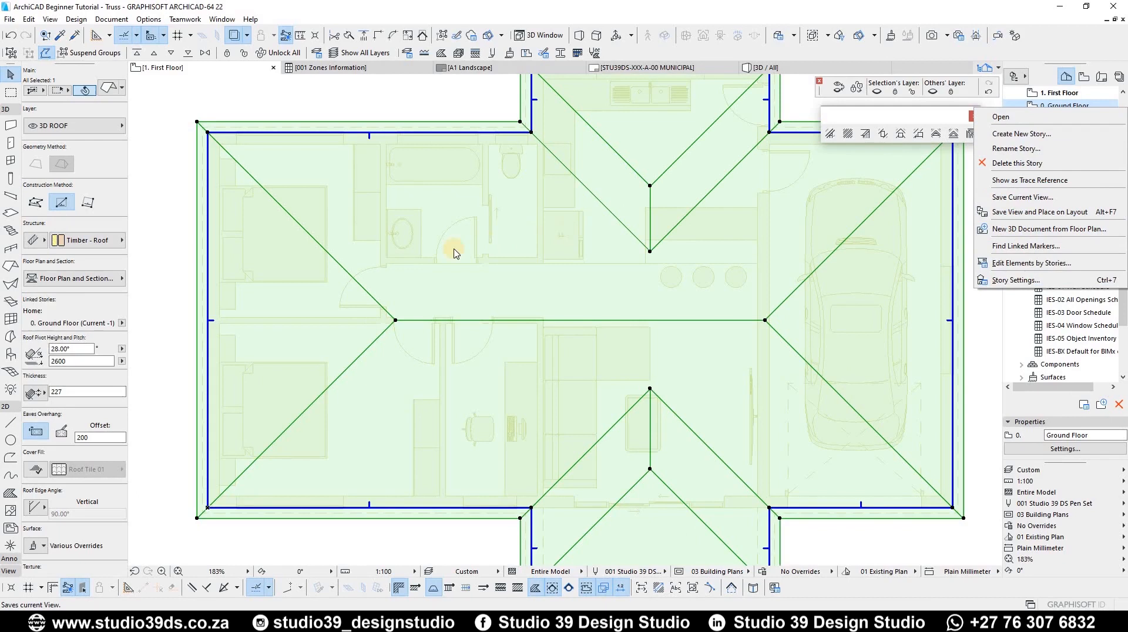
left_click(350, 278)
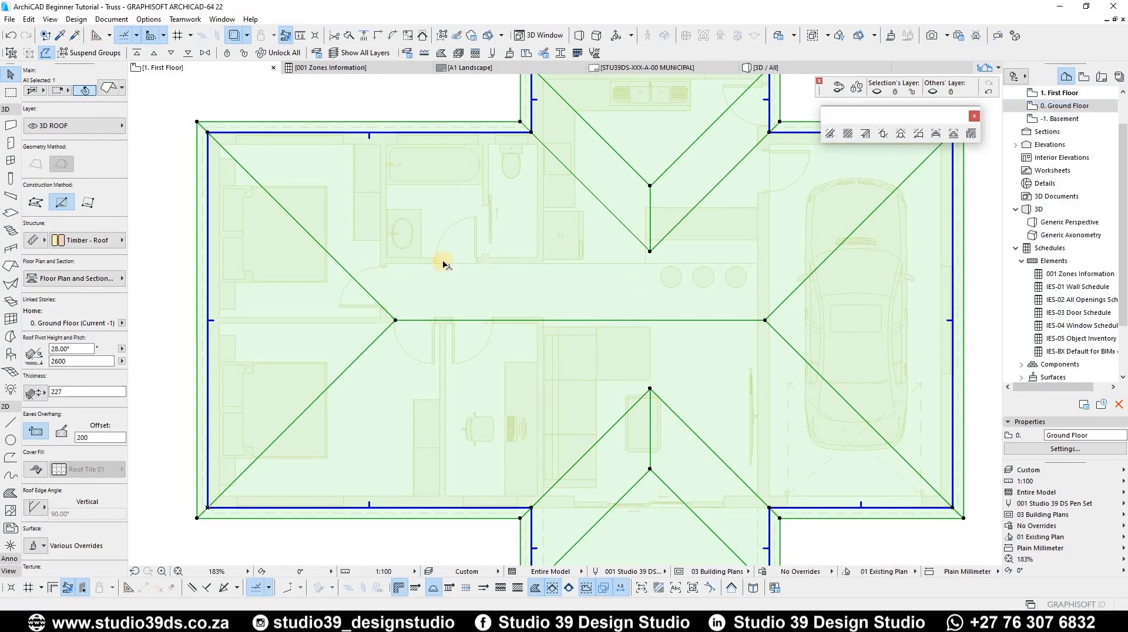
scroll(371, 272, "down", 5)
scroll(316, 266, "up", 2)
left_click(255, 283)
scroll(564, 253, "up", 3)
scroll(462, 237, "down", 4)
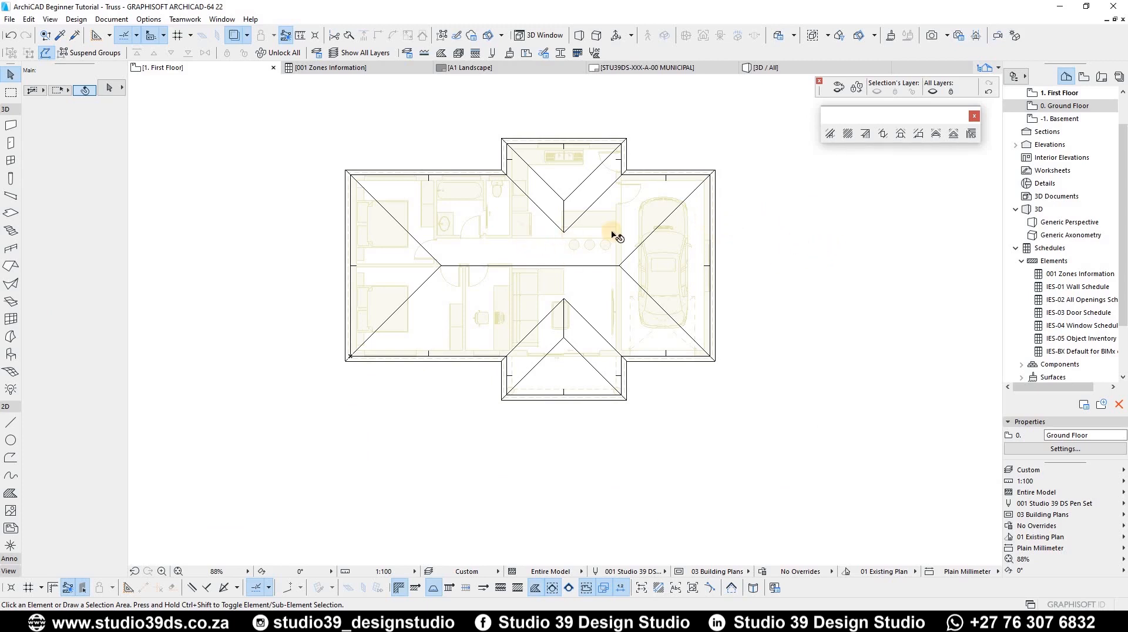
Select the main roof and open the RoofMaker Roof Wizard settings for it
left_click(972, 136)
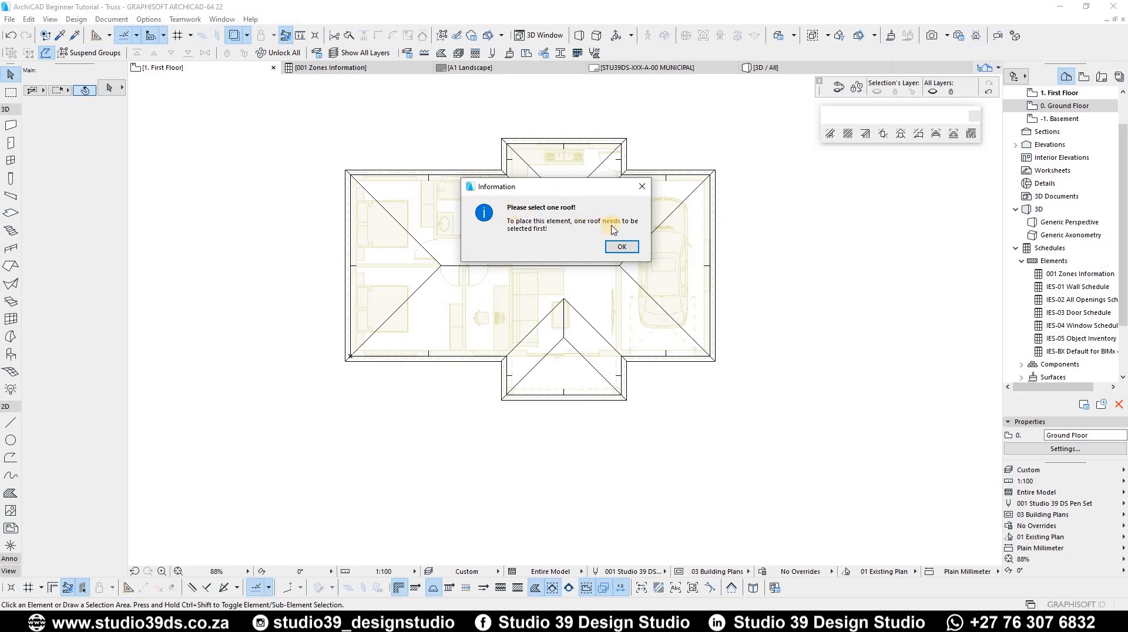
left_click(622, 247)
left_click(713, 251)
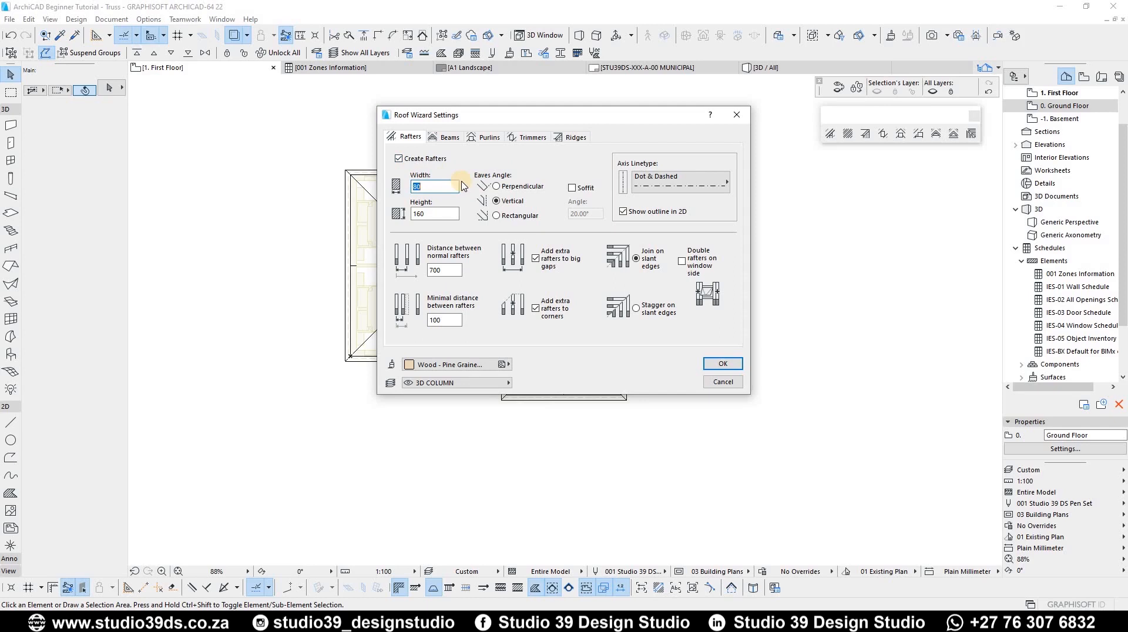
Set the rafters to 38 wide and 114 high with vertical eaves, a normal distance of 1000 and a minimal distance of 900
double_click(436, 213)
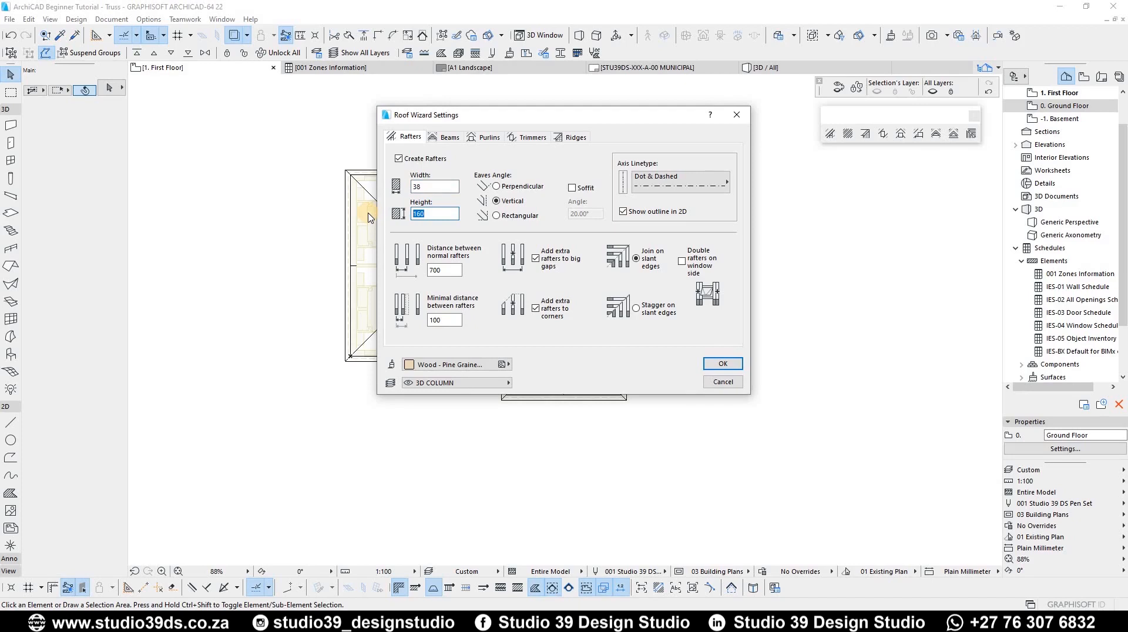
type("114")
left_click(535, 259)
left_click(497, 201)
double_click(433, 271)
left_click_drag(449, 320, 395, 317)
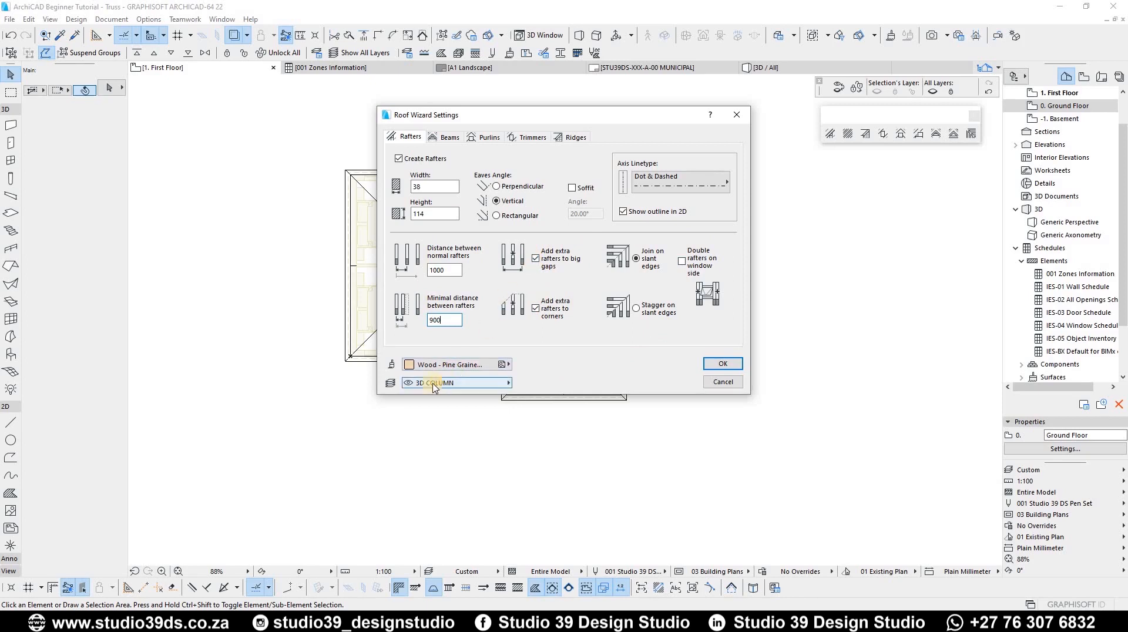
Set the wizard's beams to Tie Beam at 2600 to Project Zero, 38 wide and 114 high
left_click(450, 138)
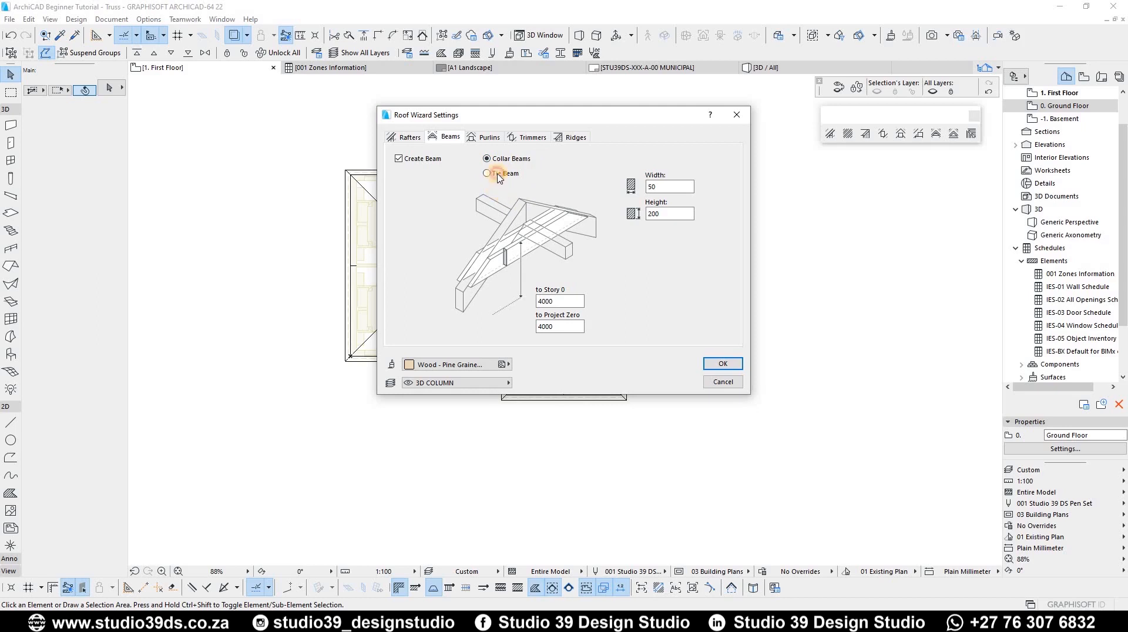
left_click(496, 176)
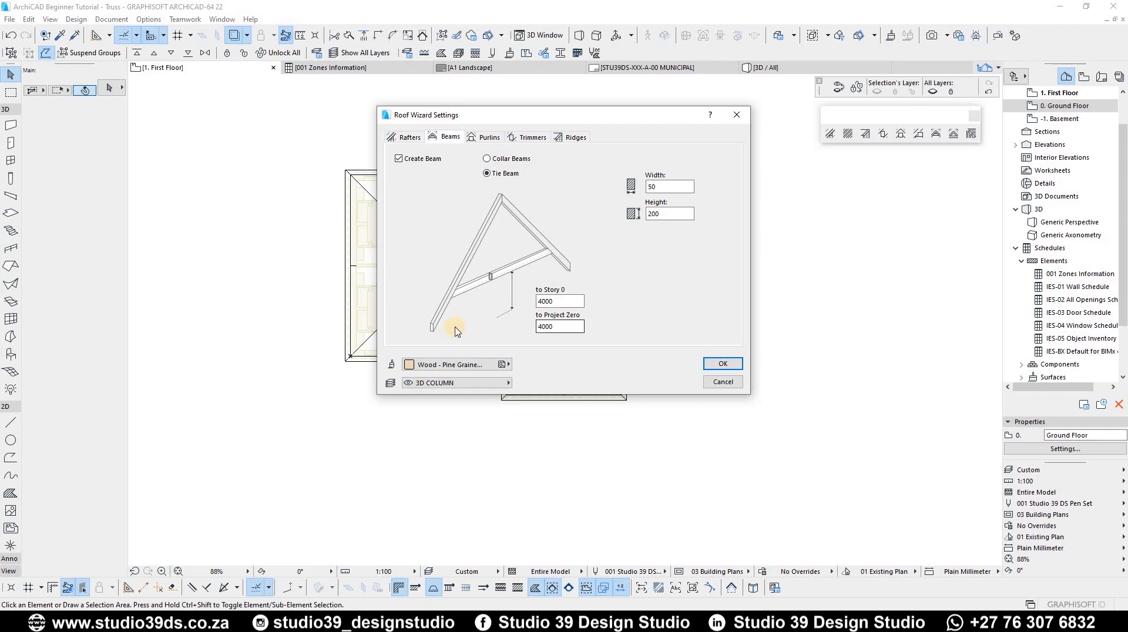
left_click(562, 327)
key("ctrl+a")
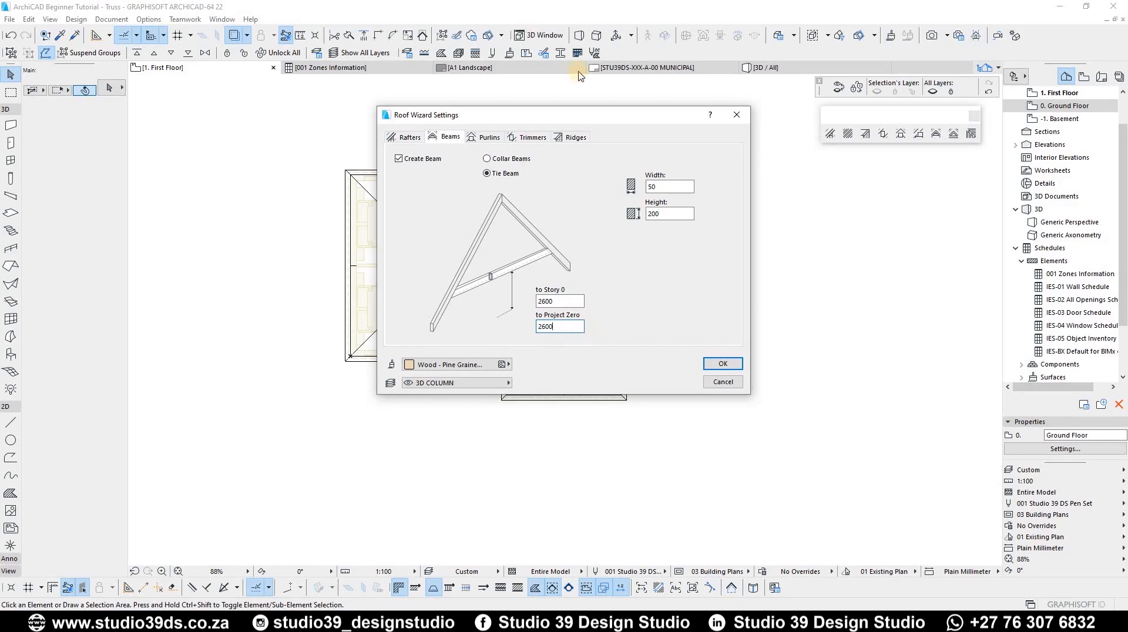
key("Tab")
type("38")
left_click(673, 213)
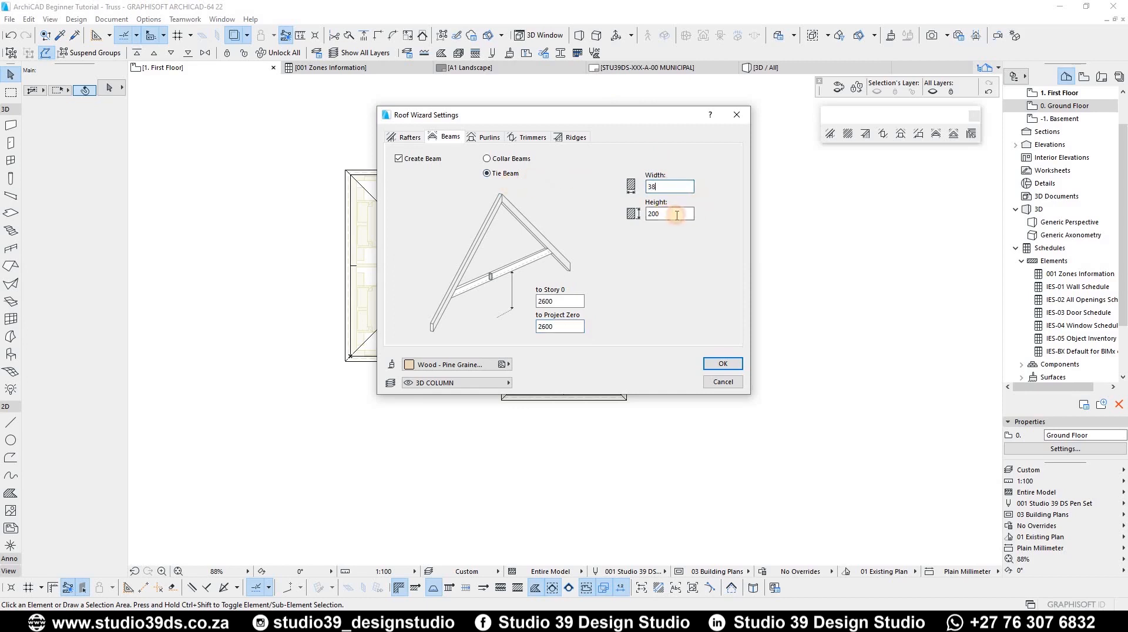
type("114")
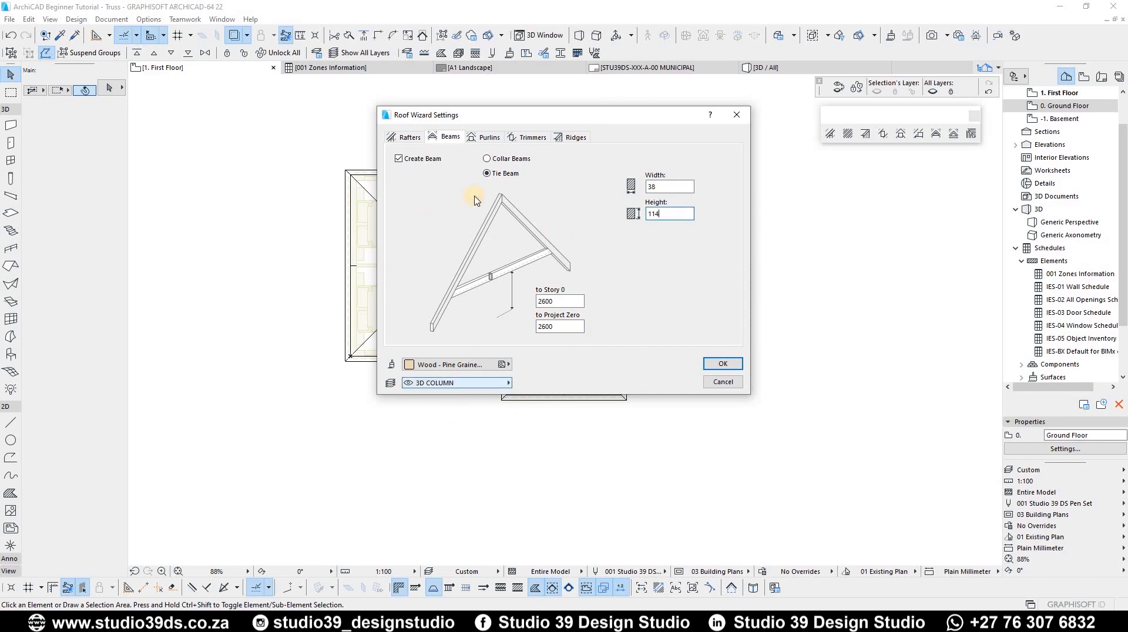
Turn off the wizard's eaves purlins and trimmers, and set the ridge purlins to 38 wide and 150 high
left_click(480, 138)
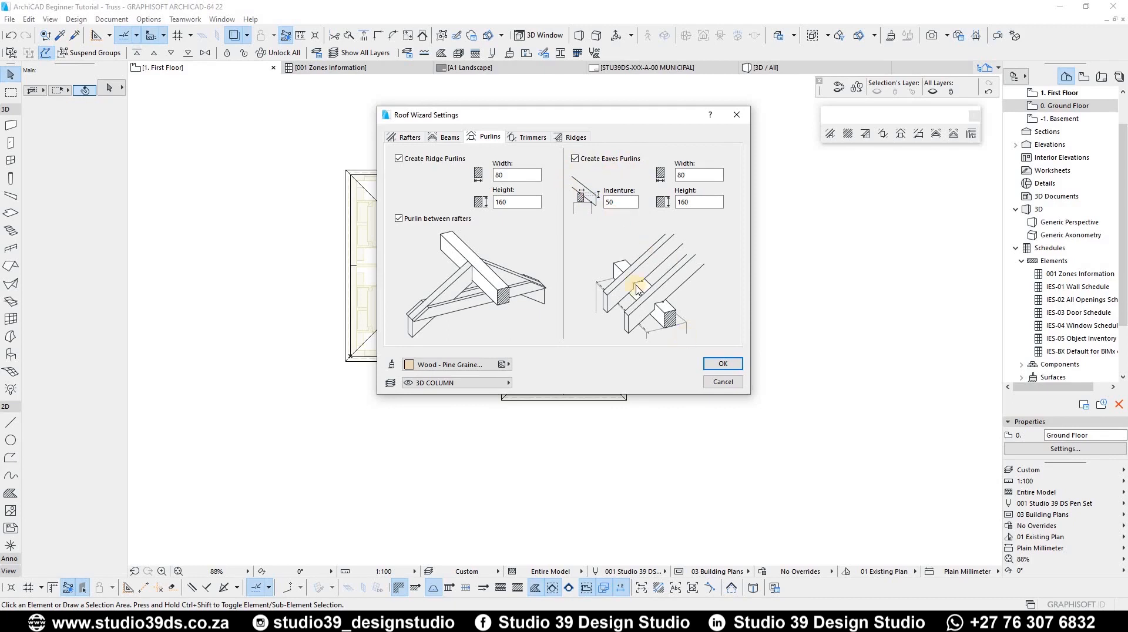
left_click(575, 158)
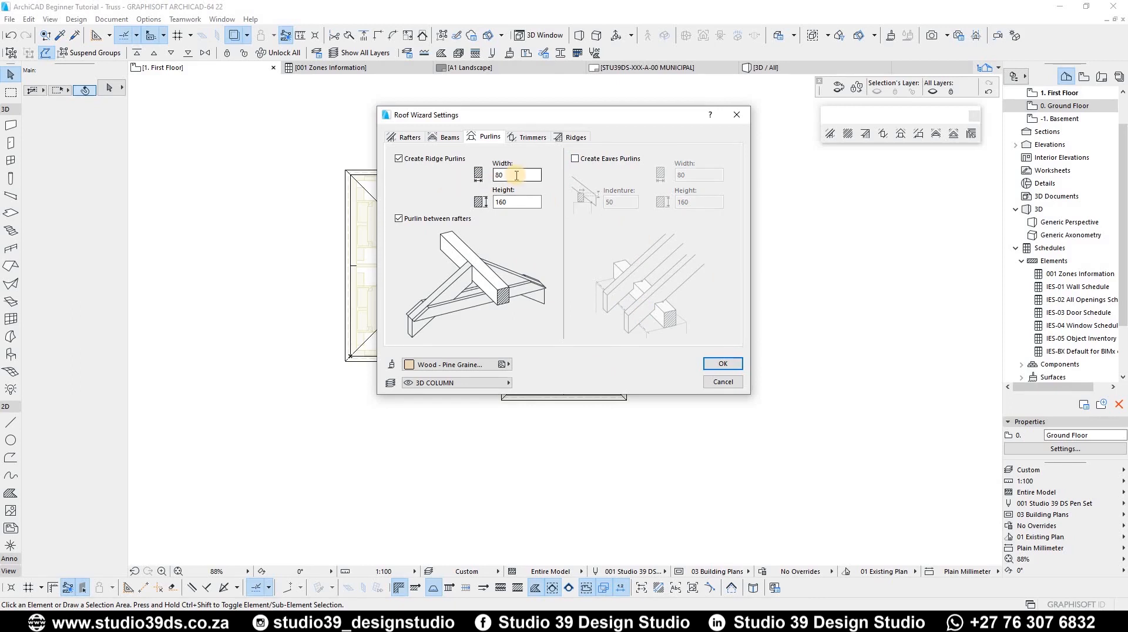
left_click_drag(516, 176, 410, 216)
key("Tab")
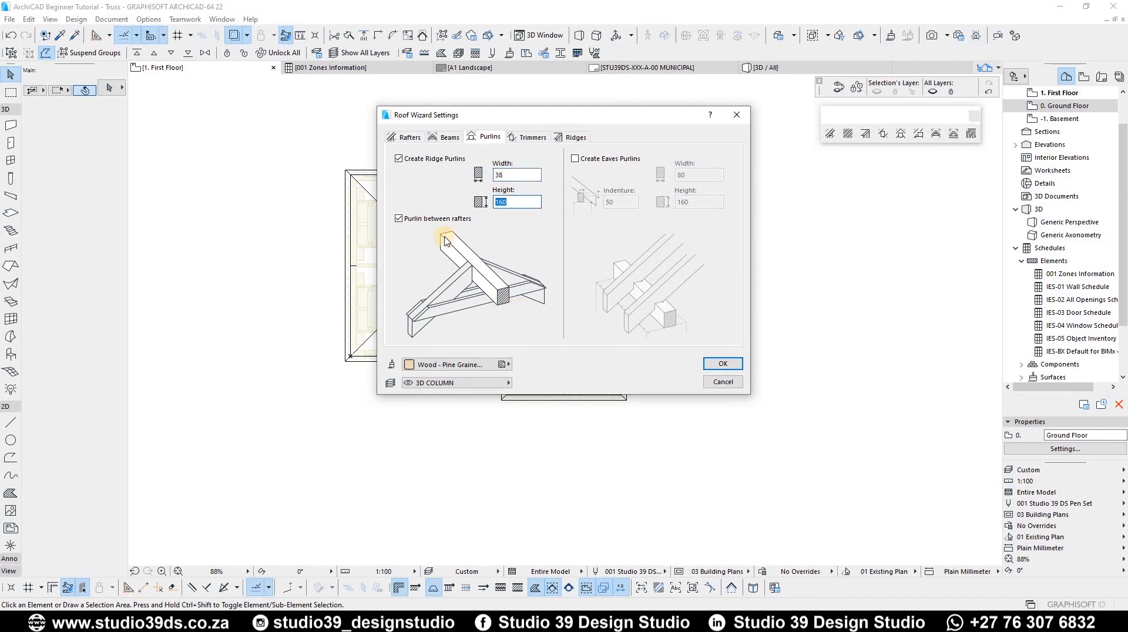
type("150")
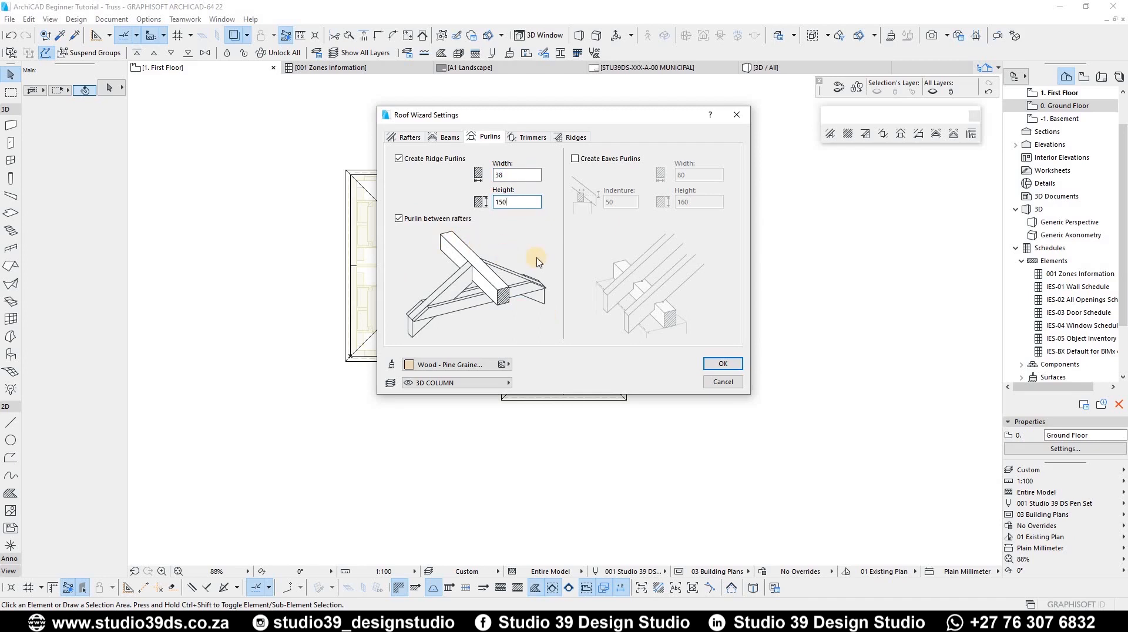
left_click(530, 137)
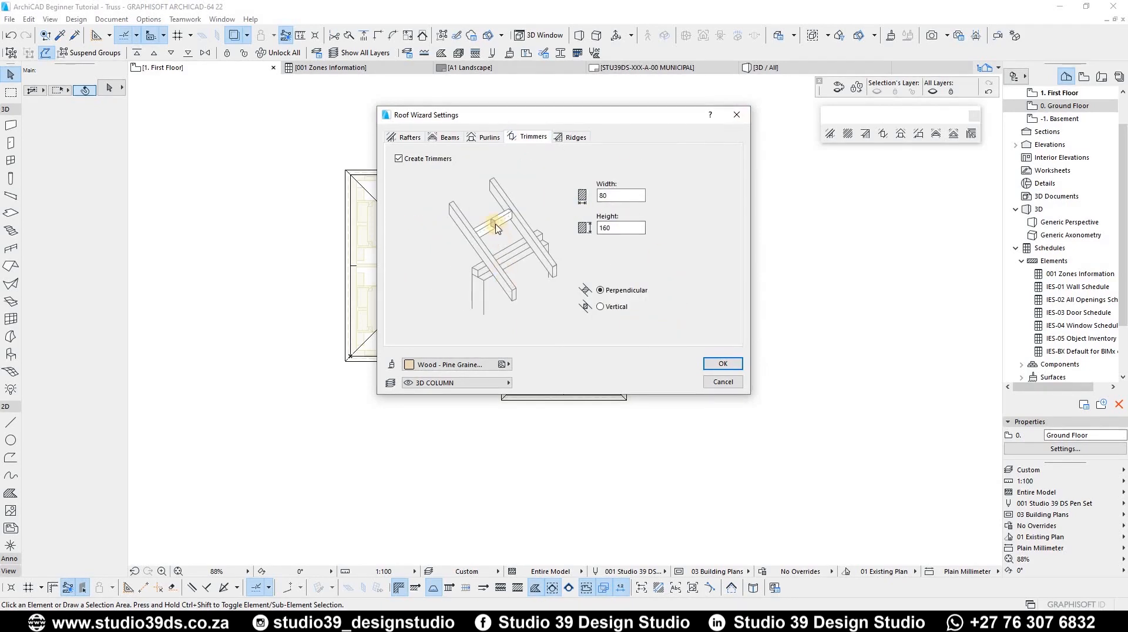
left_click(418, 160)
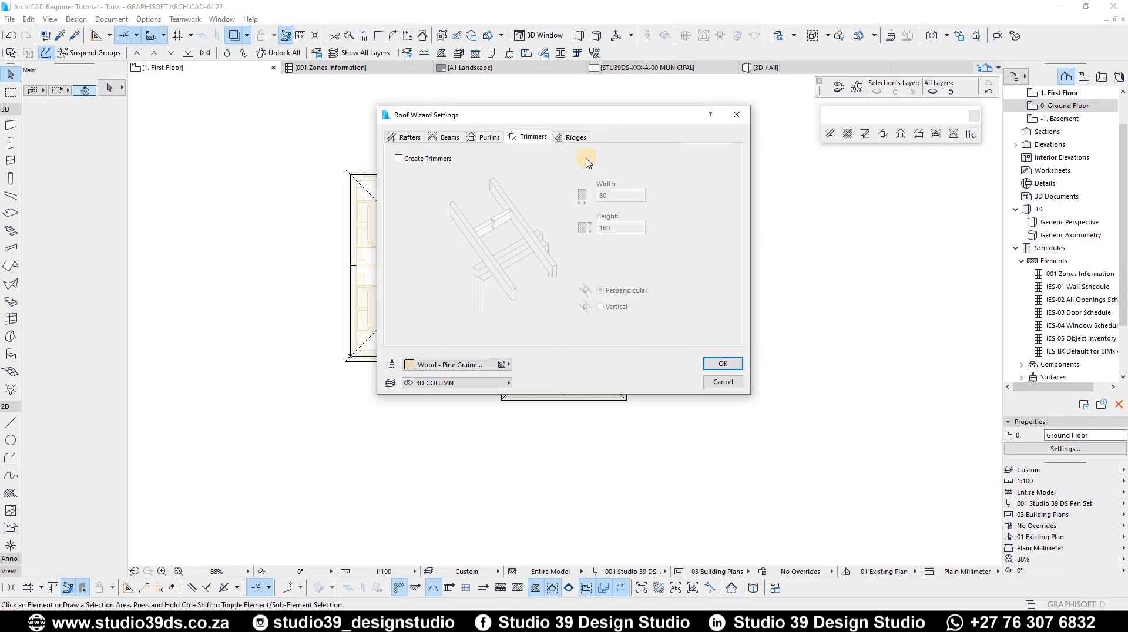
Set the wizard's hip and valley rafters to 38 wide and 150 high
left_click(571, 137)
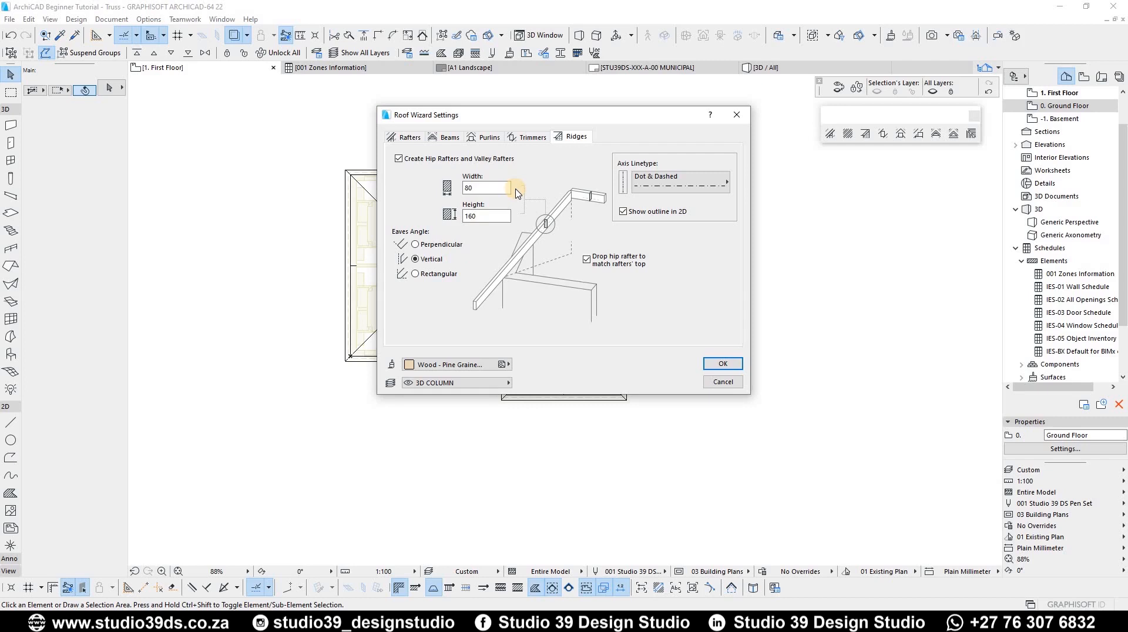
double_click(470, 188)
type("38")
double_click(493, 216)
type("150")
Assign the timber parts to the 3D ROOF .TRUSS layer and generate the roof framing, accepting elements on unseen stories
left_click(406, 366)
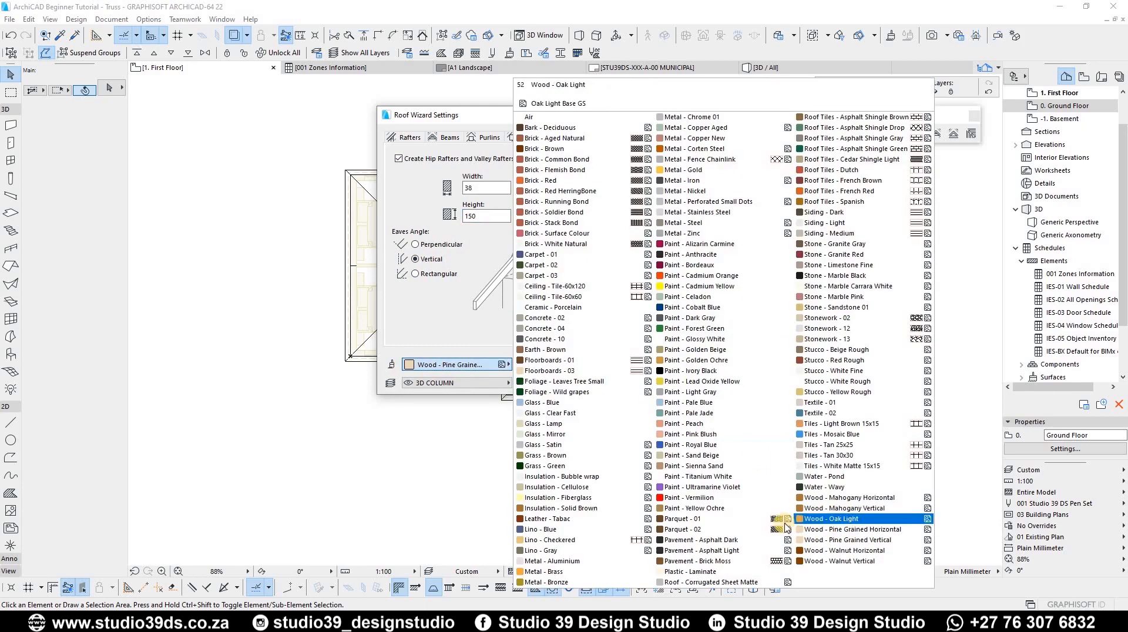
left_click(425, 324)
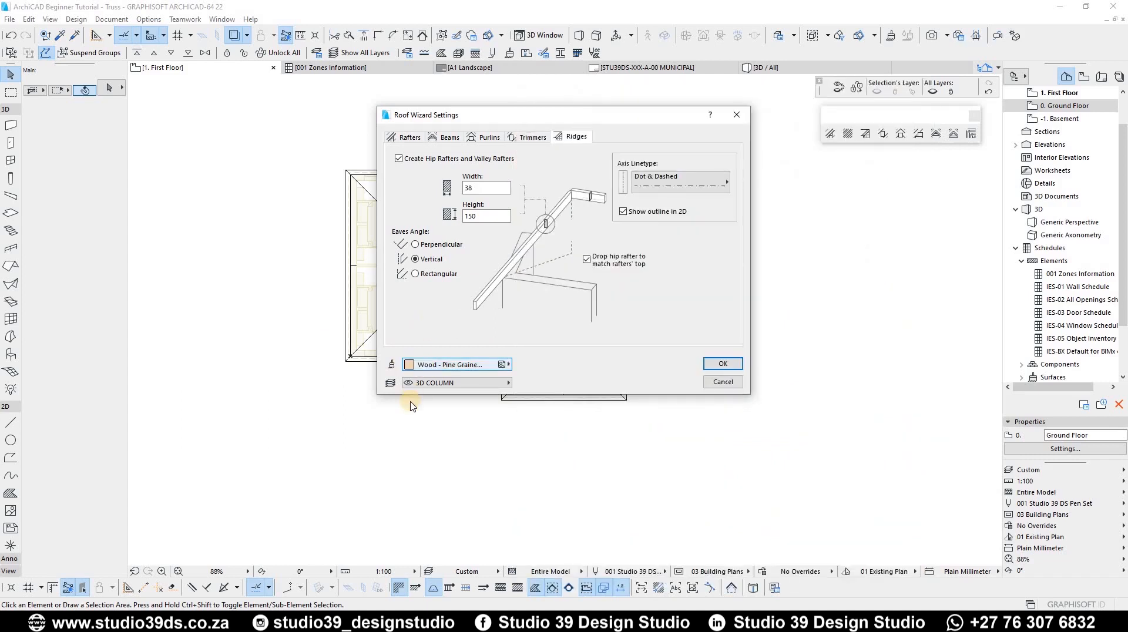
left_click(418, 385)
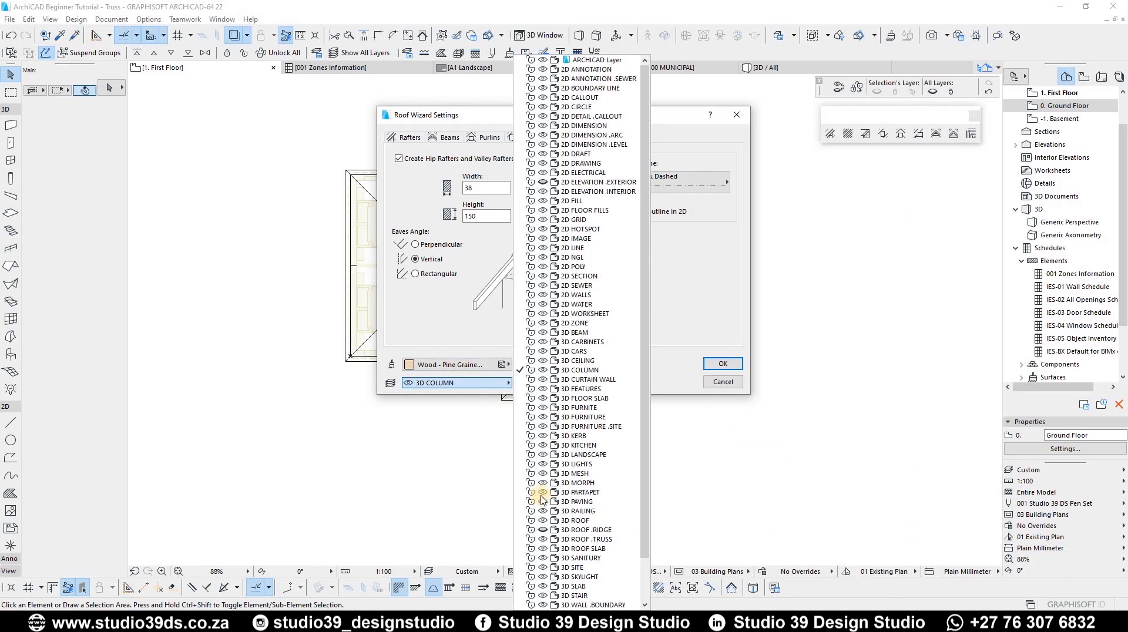
left_click(592, 539)
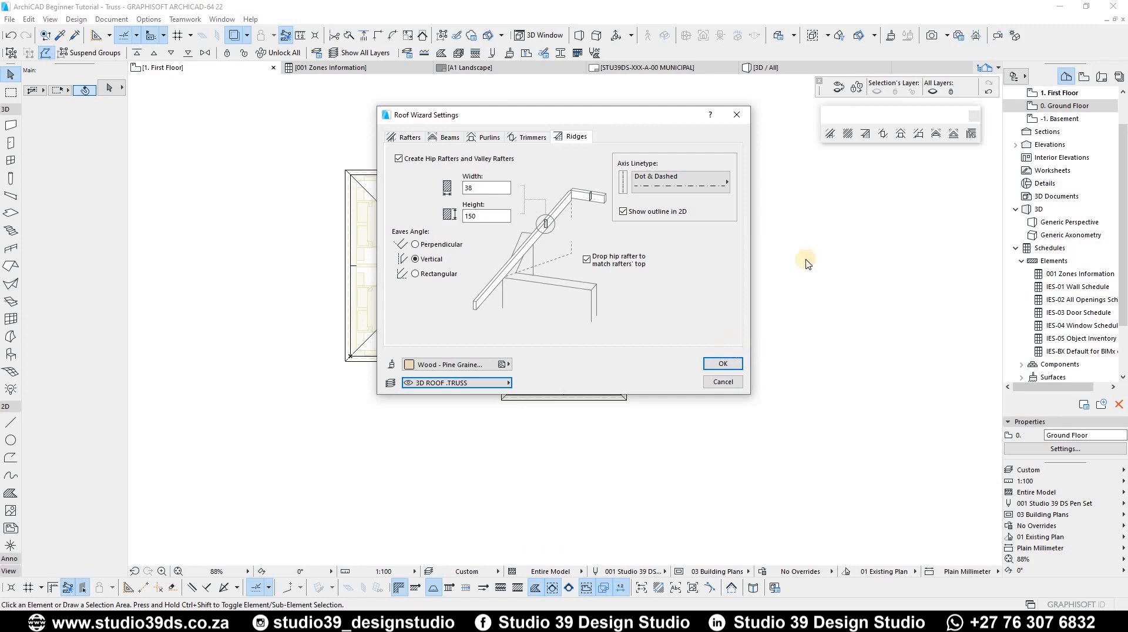
left_click(723, 364)
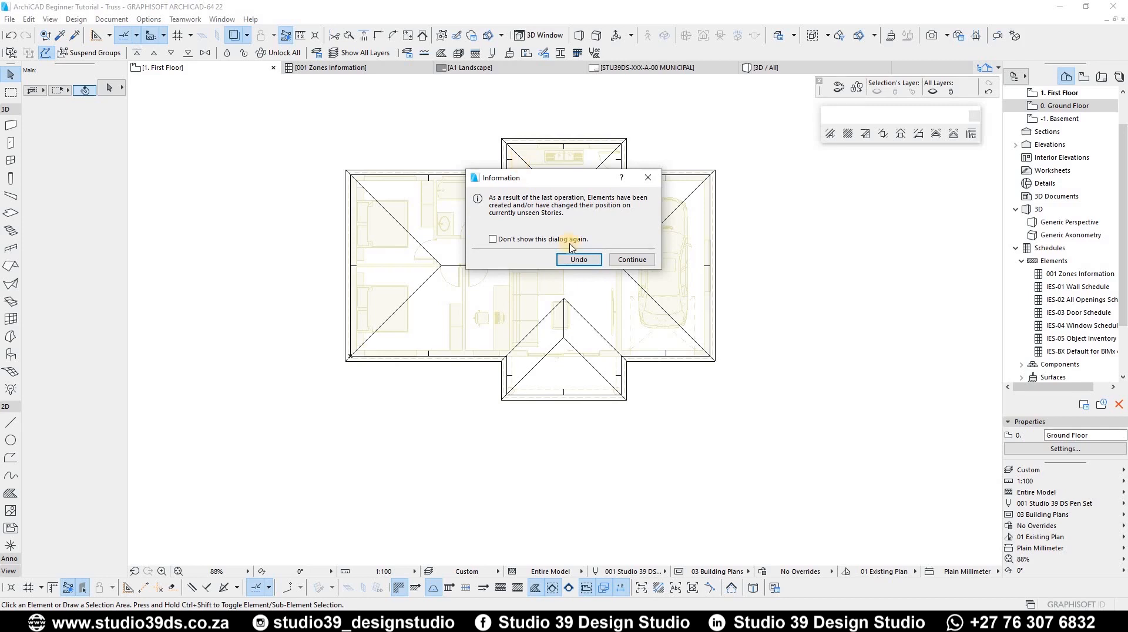
left_click(634, 259)
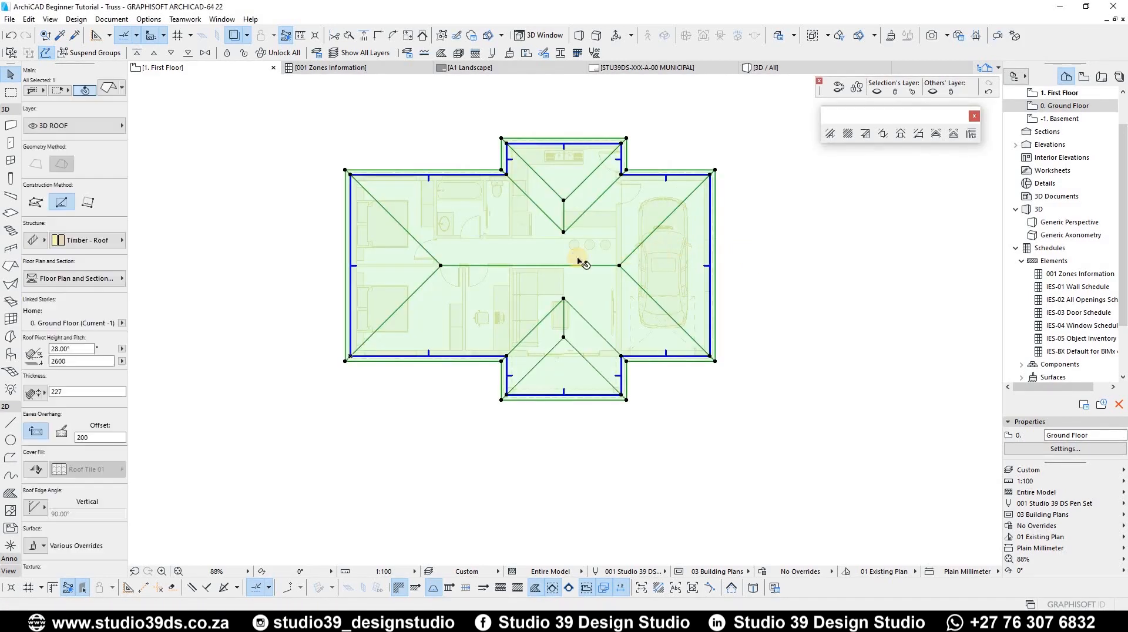
Inspect the roof plan on the First Floor, switch to the Ground Floor plan and select all the generated truss members there
scroll(470, 238, "up", 4)
scroll(318, 229, "down", 5)
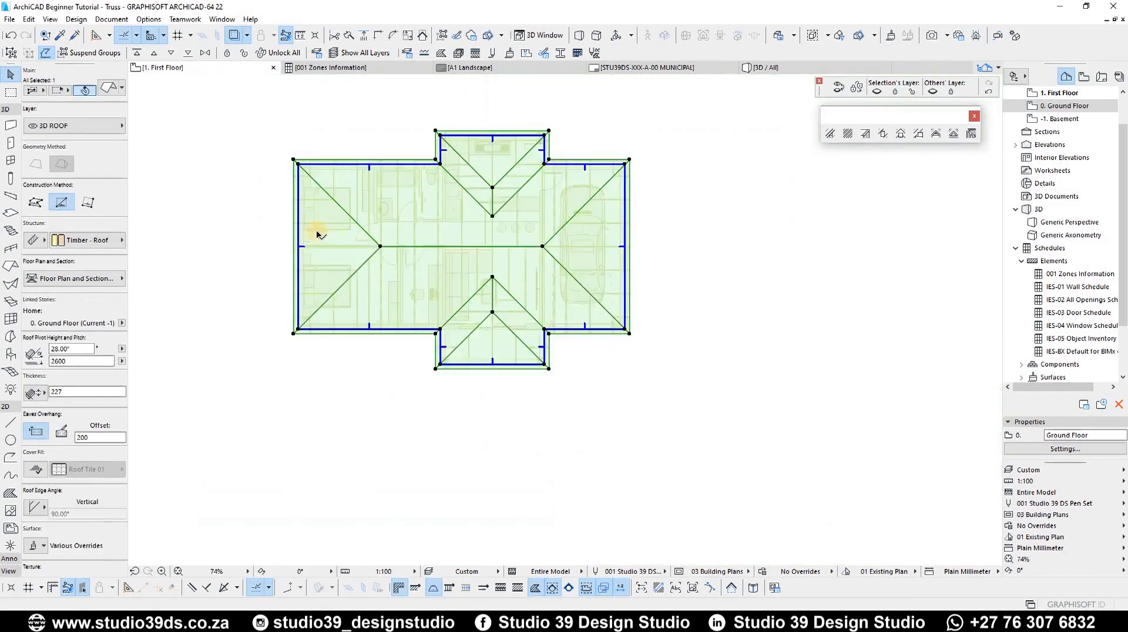
scroll(373, 244, "up", 3)
scroll(552, 247, "up", 1)
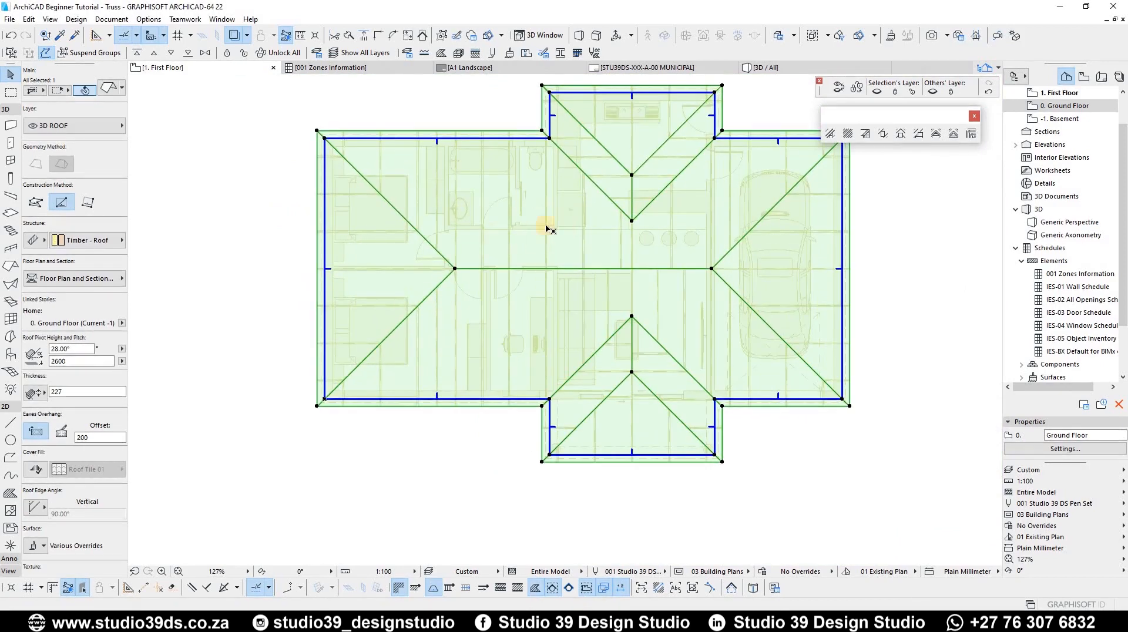
middle_click_drag(500, 227, 566, 227)
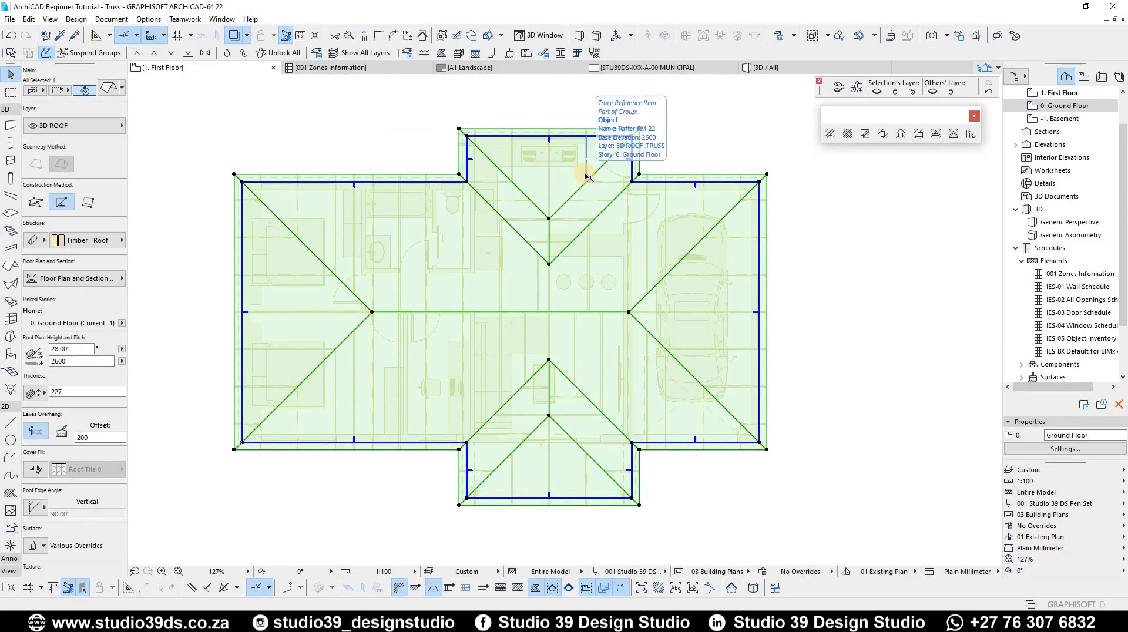
key("ctrl+Down")
scroll(541, 265, "up", 2)
scroll(564, 262, "up", 1)
key("ctrl+a")
scroll(500, 292, "down", 5)
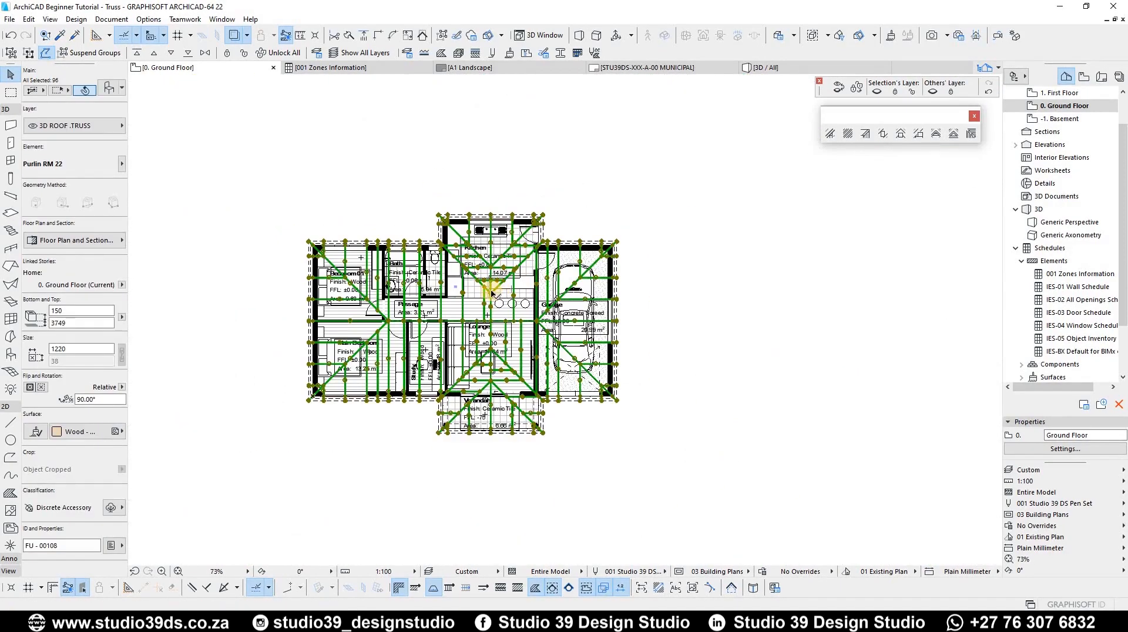
Show the model in 3D and hide the selected roof's layer to expose the trusses
key("F3")
middle_click_drag(531, 311, 559, 324, "shift")
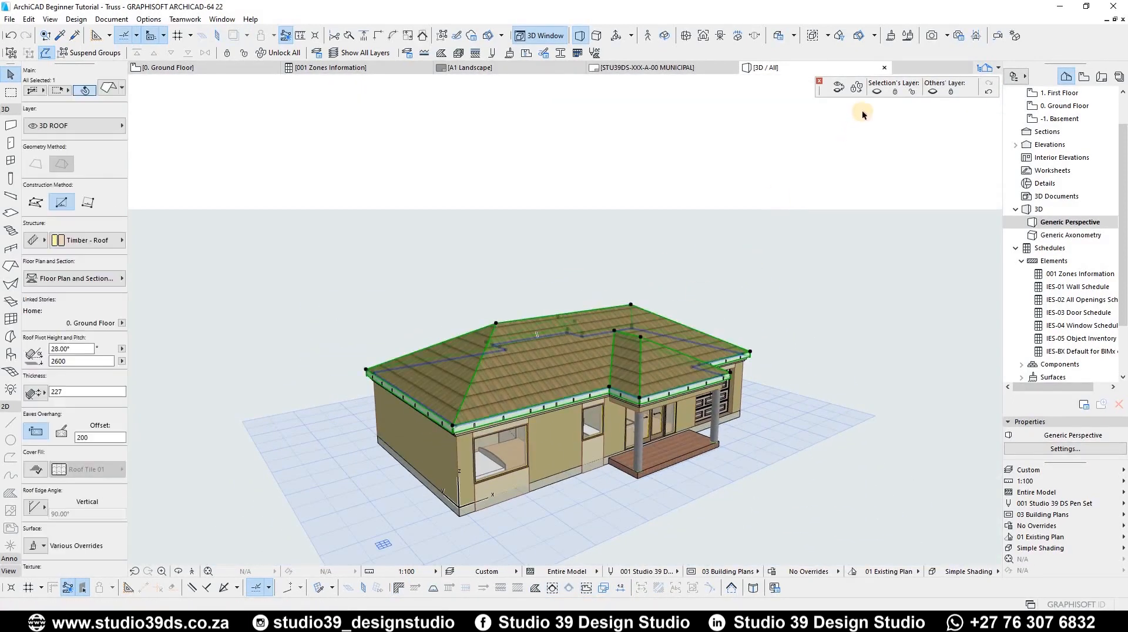
left_click(876, 91)
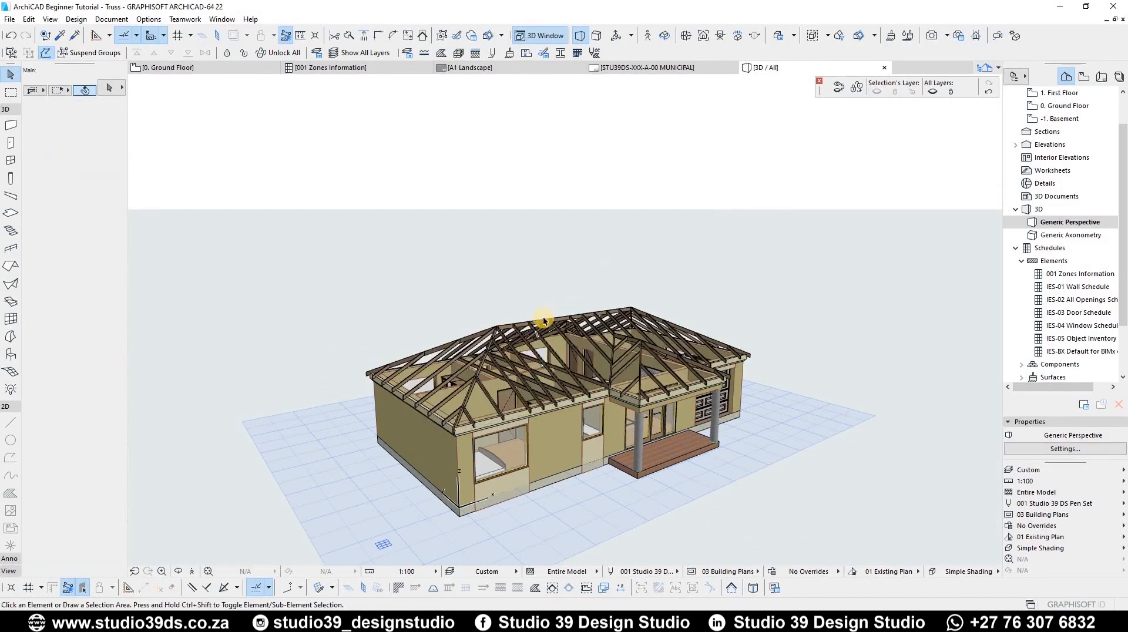
Examine the timber roof framing in 3D from several angles and distances
scroll(561, 432, "up", 5)
scroll(561, 432, "up", 2)
middle_click_drag(561, 432, 559, 230)
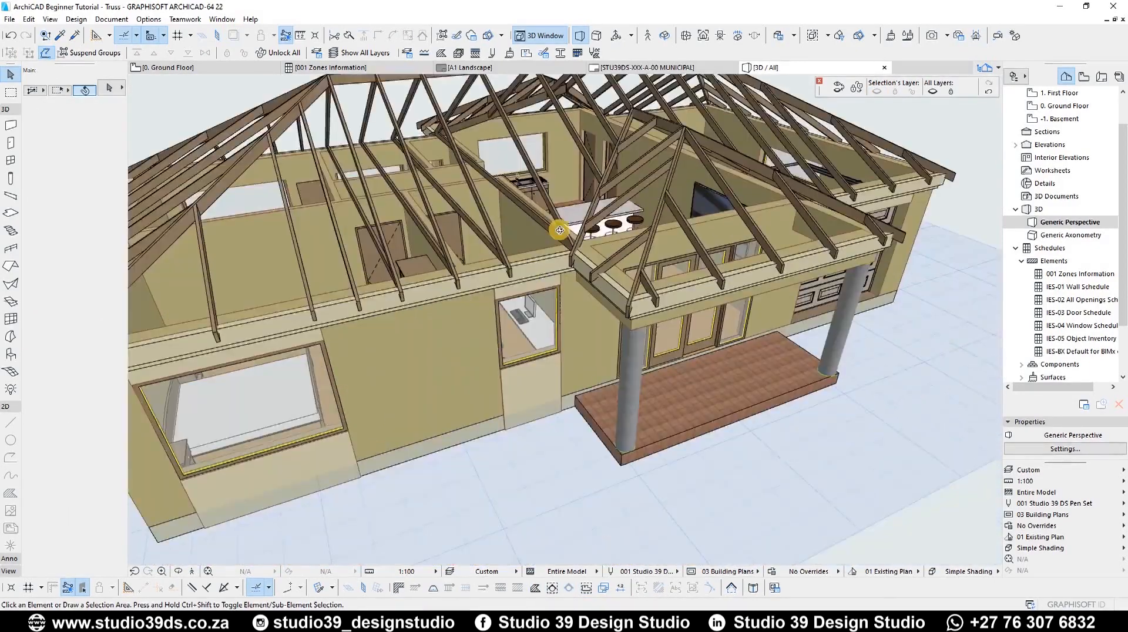
middle_click_drag(428, 255, 556, 233, "shift")
scroll(558, 235, "down", 3)
middle_click_drag(675, 259, 358, 269, "shift")
scroll(359, 269, "up", 3)
middle_click_drag(564, 232, 516, 234, "shift")
middle_click_drag(427, 244, 472, 243, "shift")
scroll(470, 240, "down", 3)
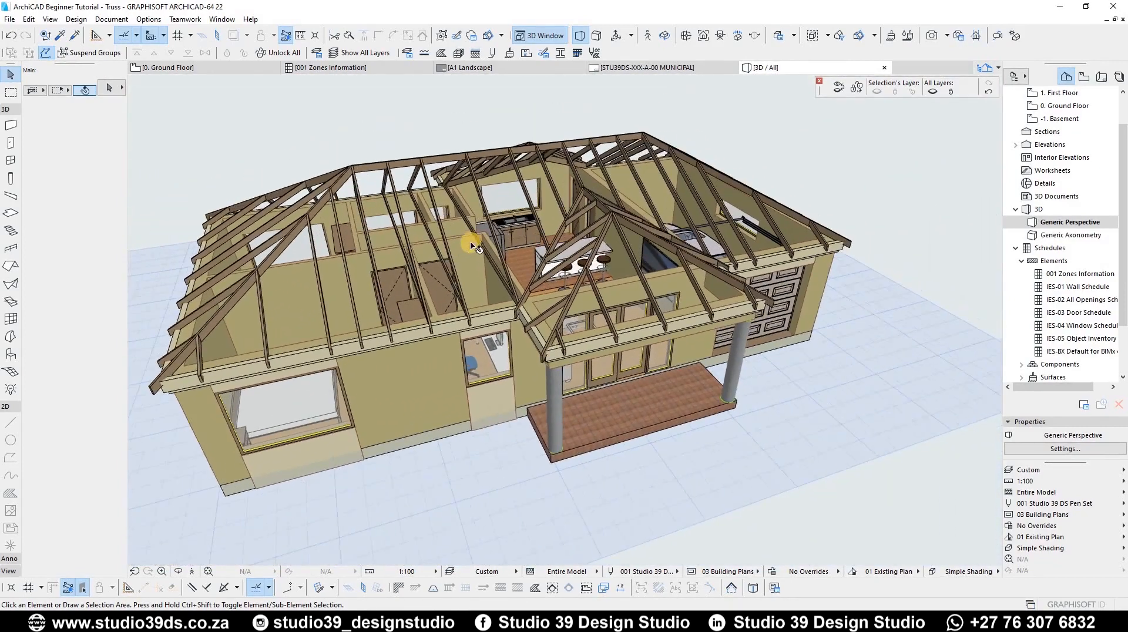
Compare the First and Ground Floor plans, and delete all the generated truss members from the Ground Floor
key("F2")
left_click(870, 135)
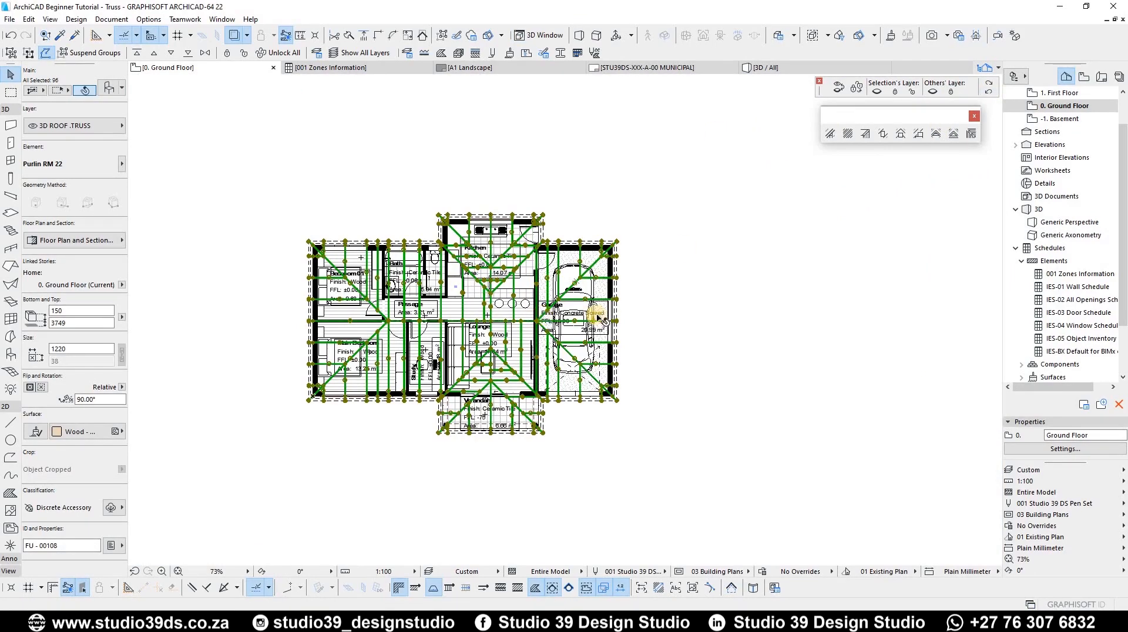
scroll(582, 269, "up", 4)
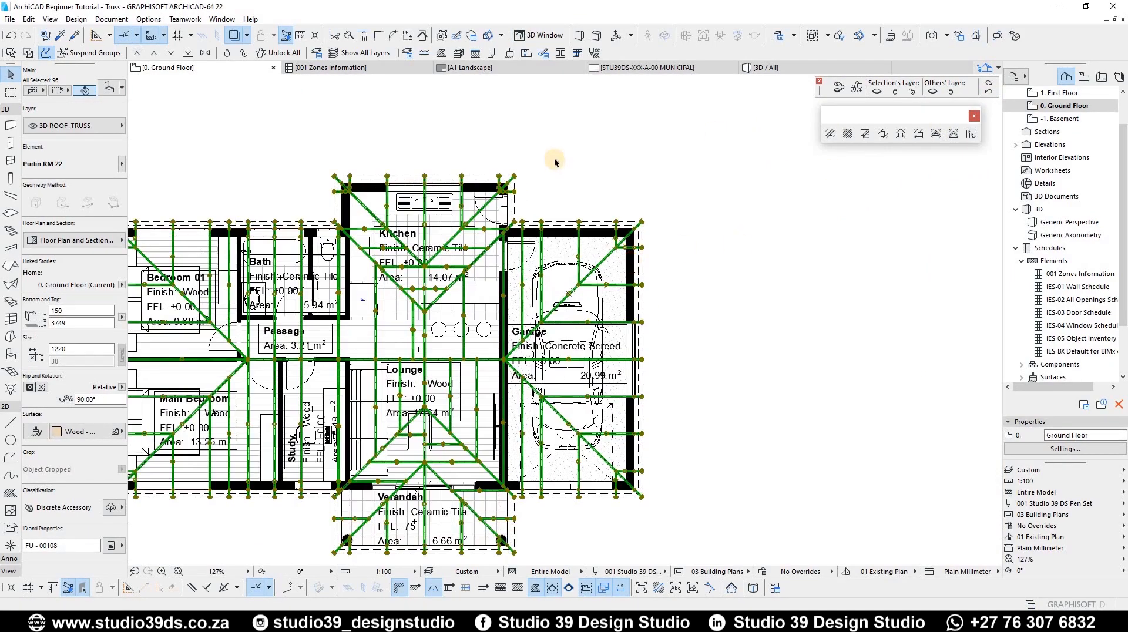
key("ctrl+Up")
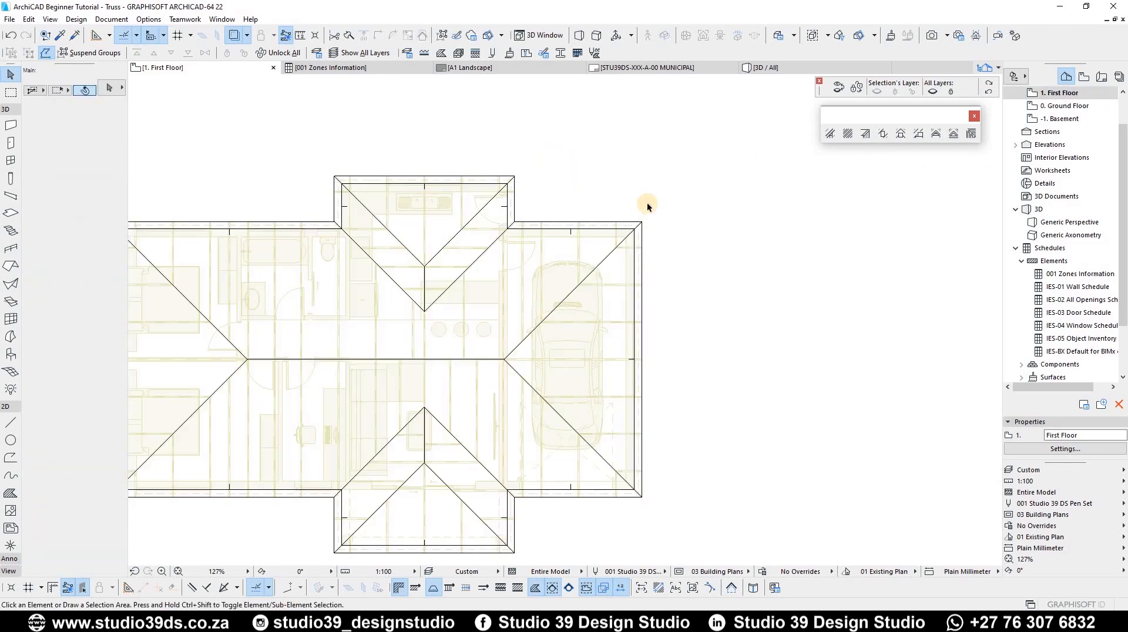
key("ctrl+Down")
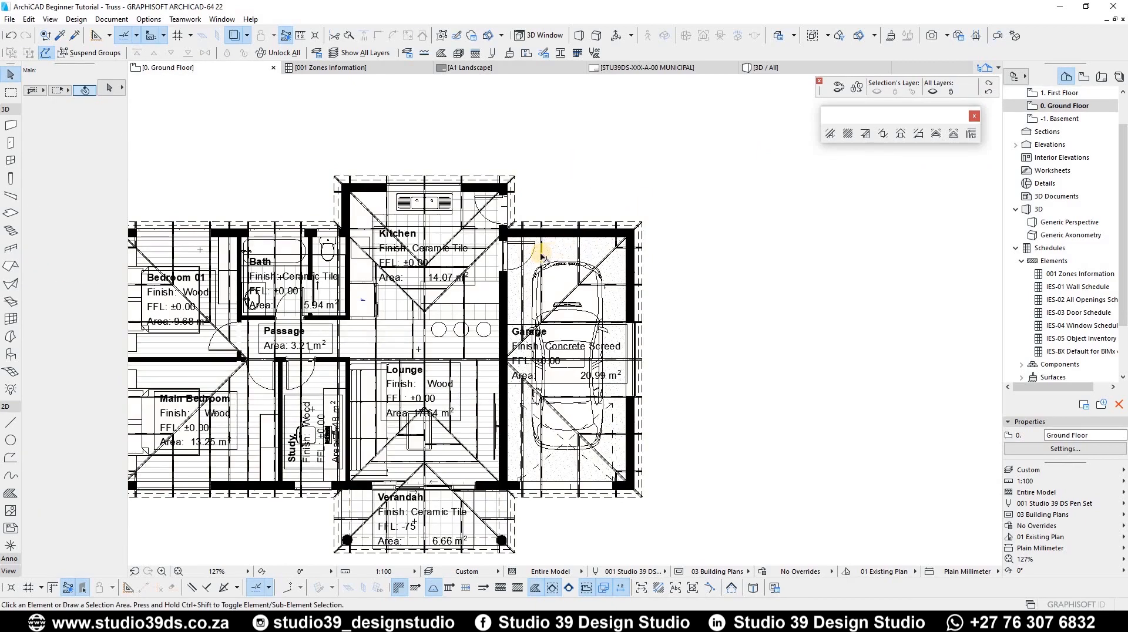
key("ctrl+a")
key("Delete")
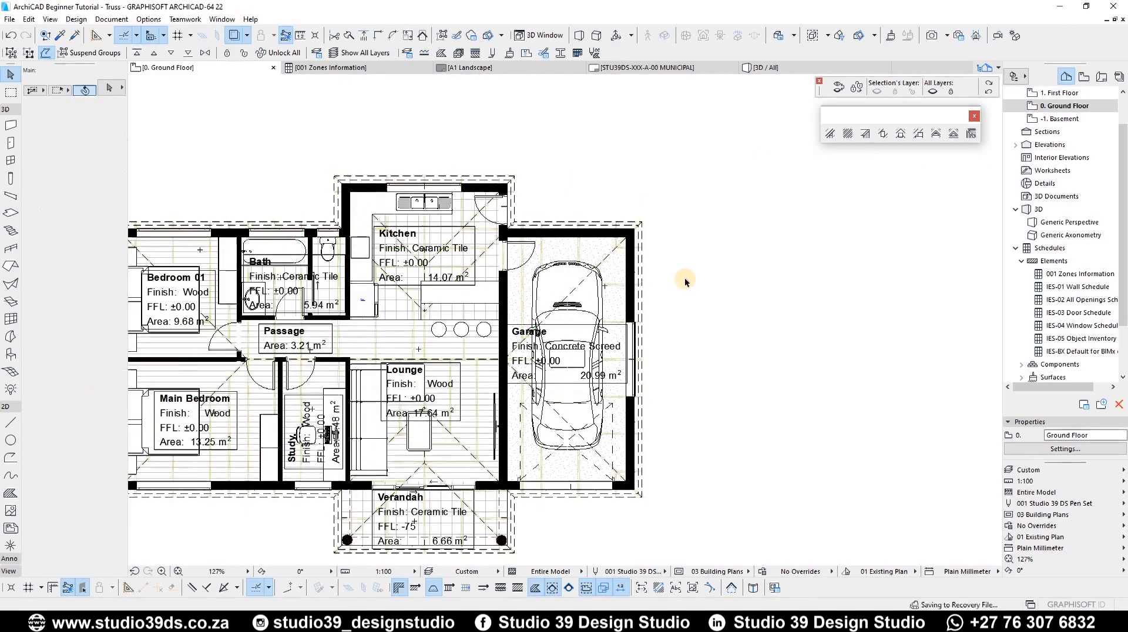
Show all layers in the 3D view and hide the layer of the ridge tiles again
key("F3")
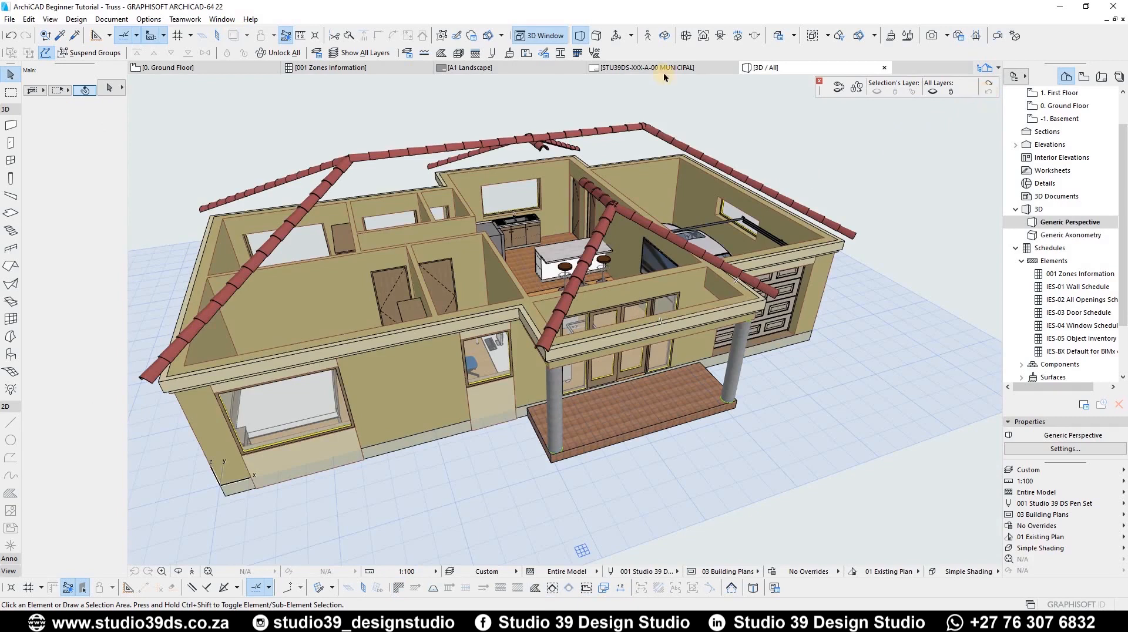
left_click(348, 54)
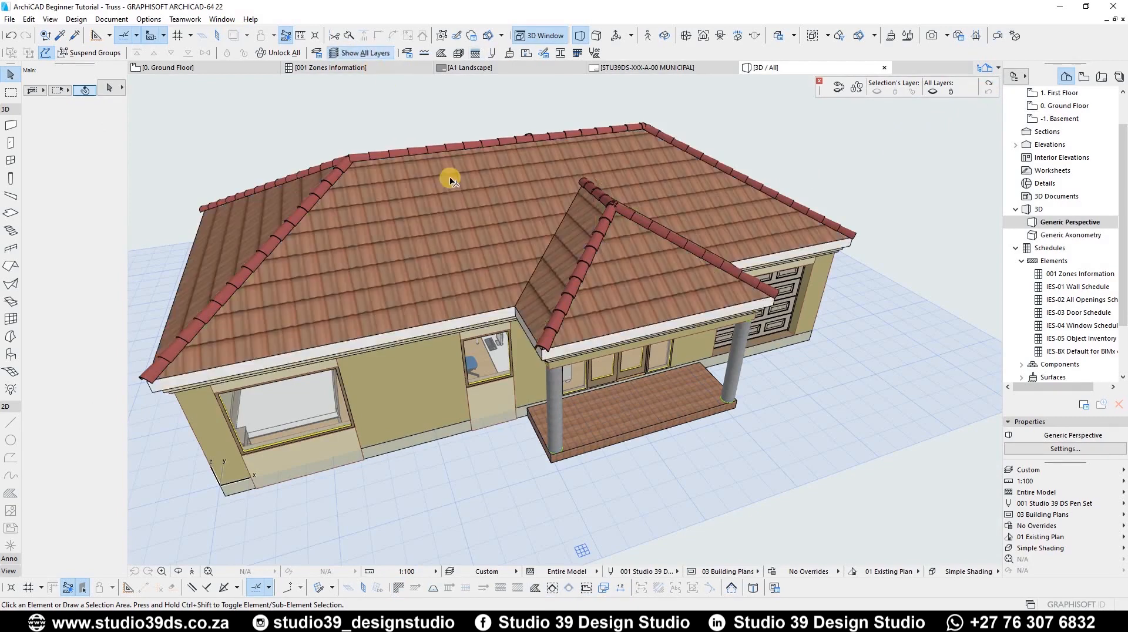
left_click(556, 239)
left_click(548, 349)
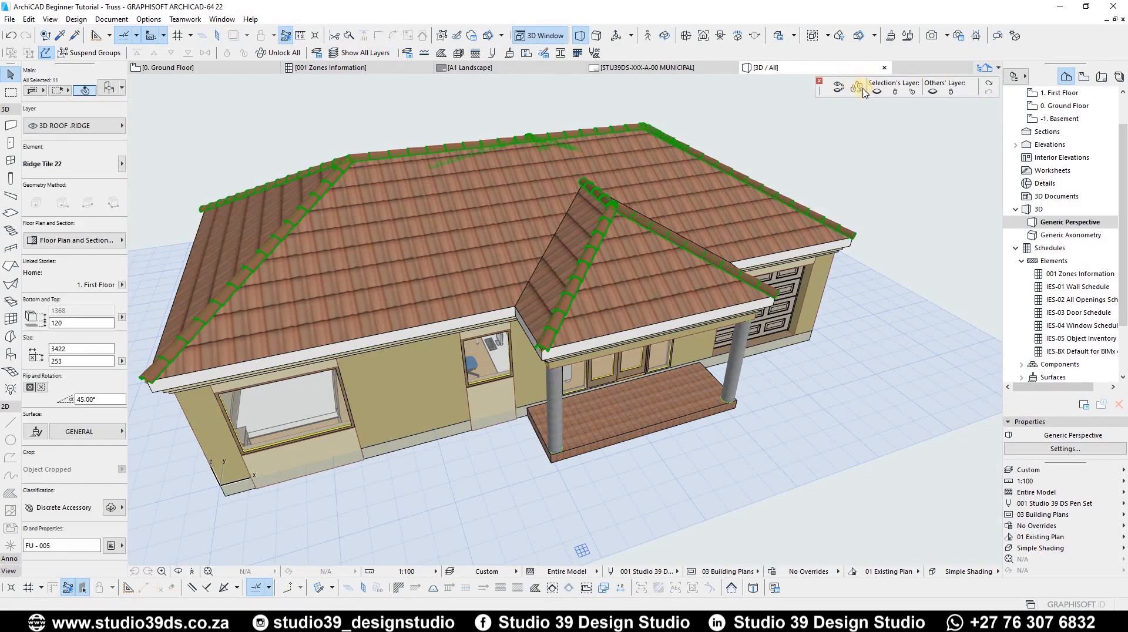
Set the main roof's home story to 1. First Floor
left_click(538, 172)
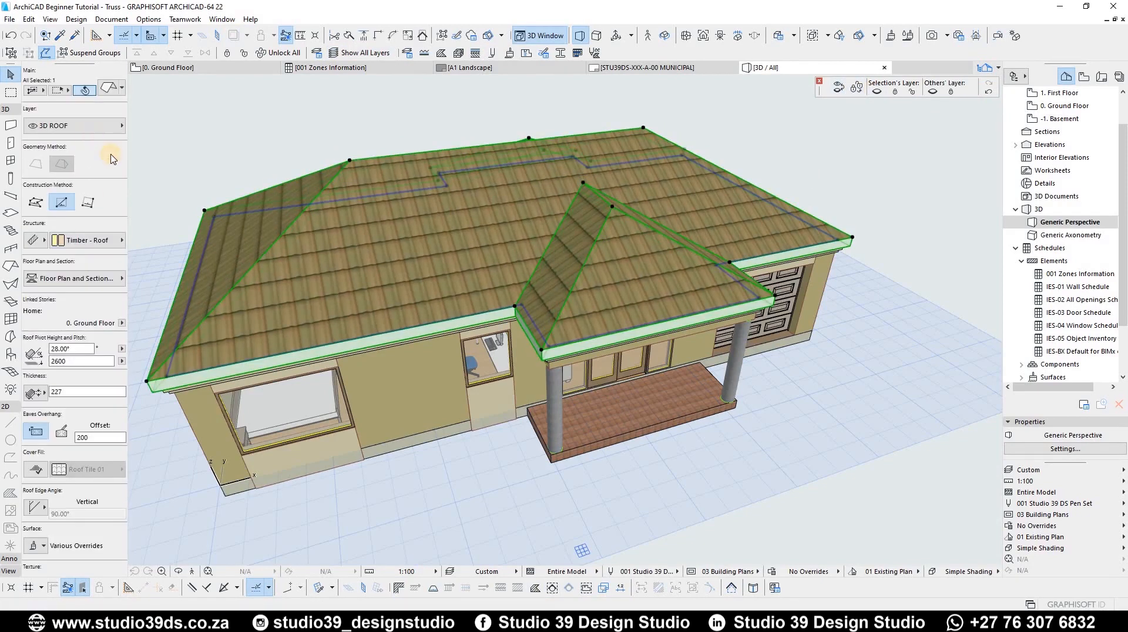
double_click(483, 149)
left_click(465, 140)
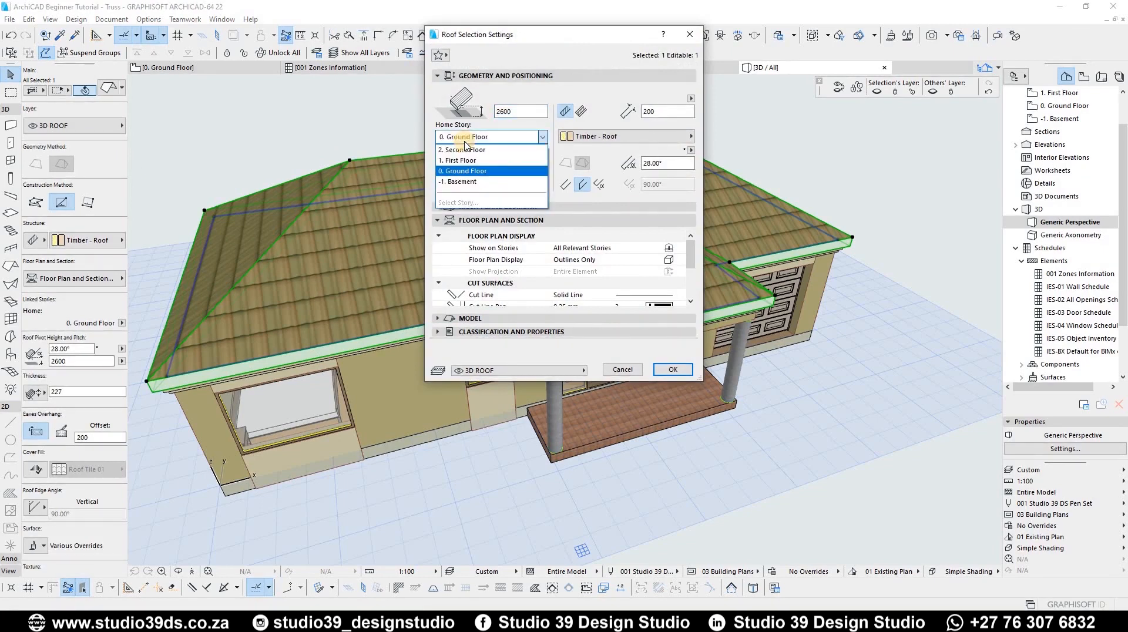
left_click(461, 159)
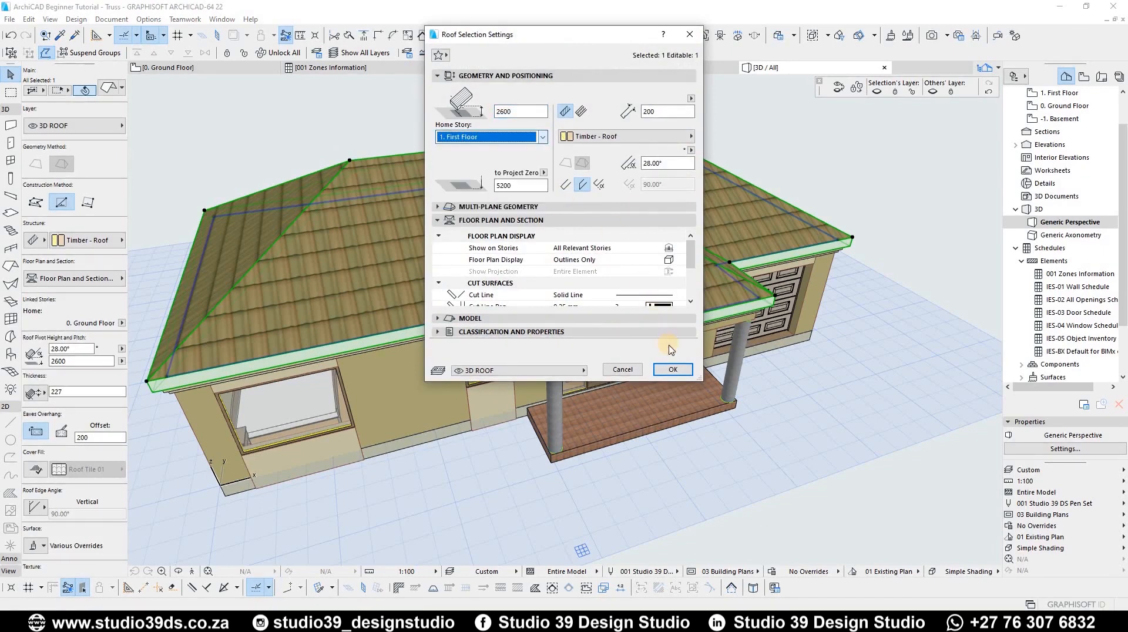
left_click(679, 368)
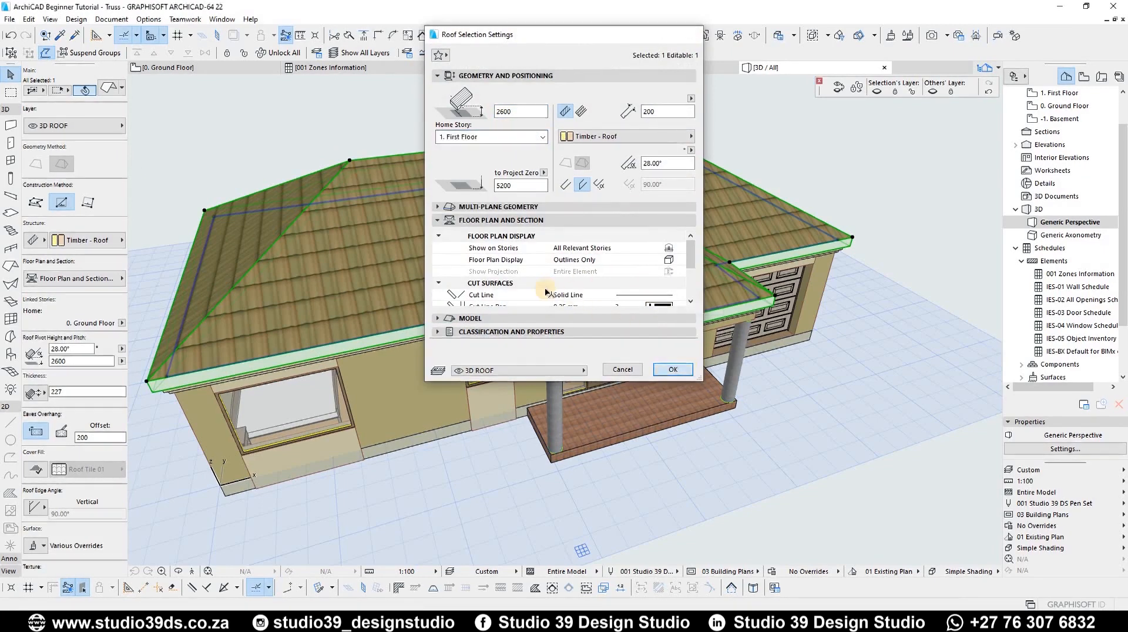
Set the main roof's pivot line offset to its home story to 0
scroll(544, 289, "down", 3)
middle_click_drag(558, 170, 477, 226, "shift")
left_click(477, 226)
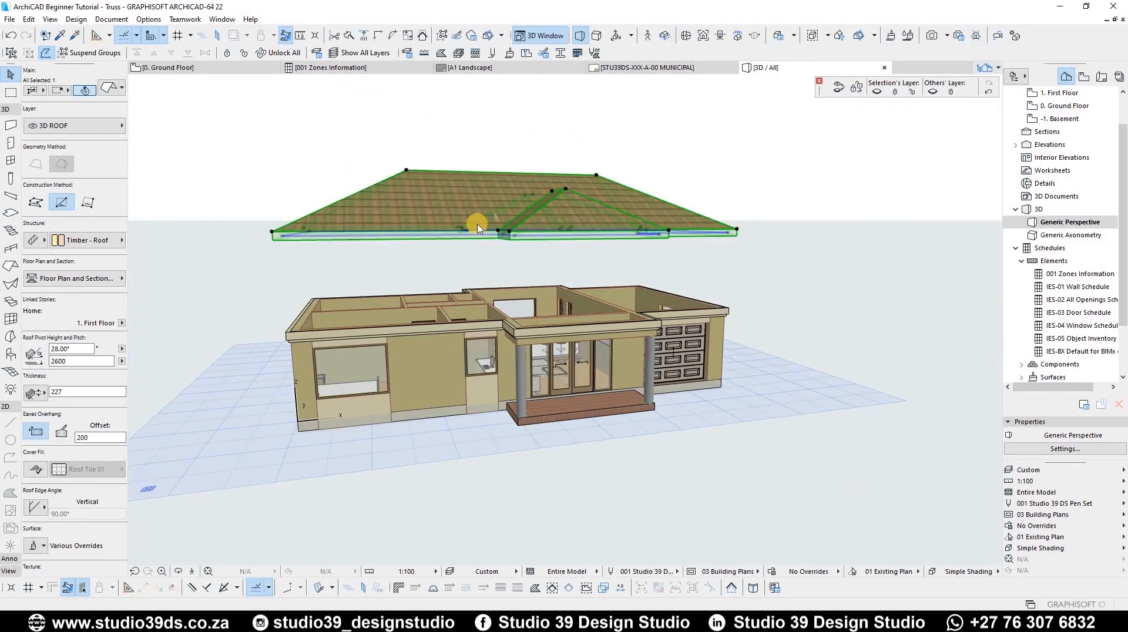
key("ctrl+t")
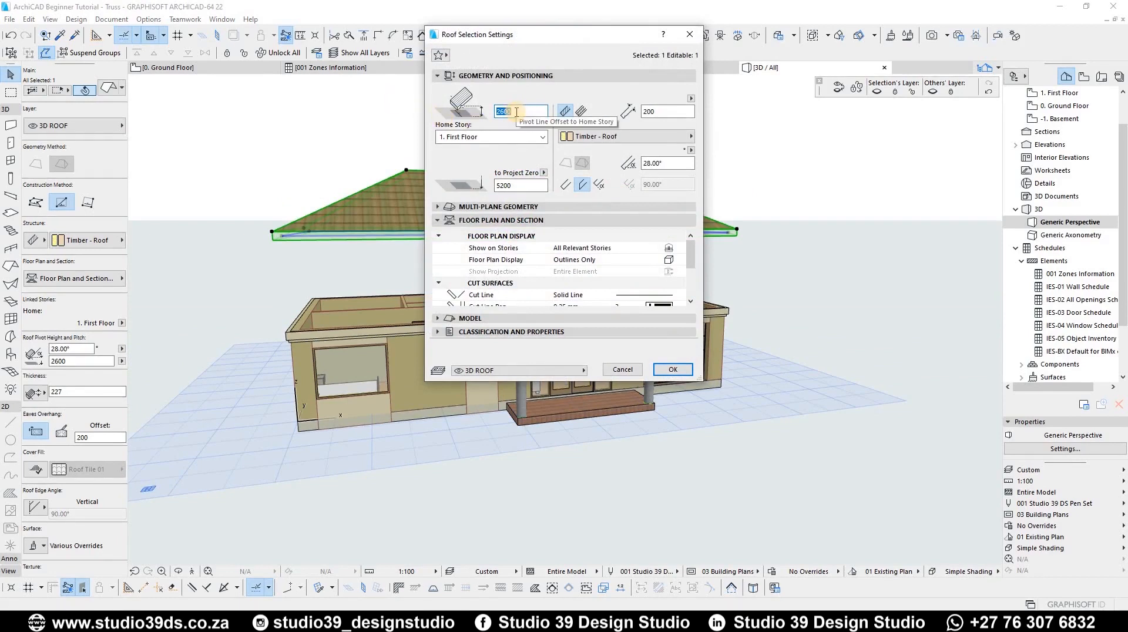
type("0")
key("Return")
middle_click_drag(471, 270, 444, 341, "shift")
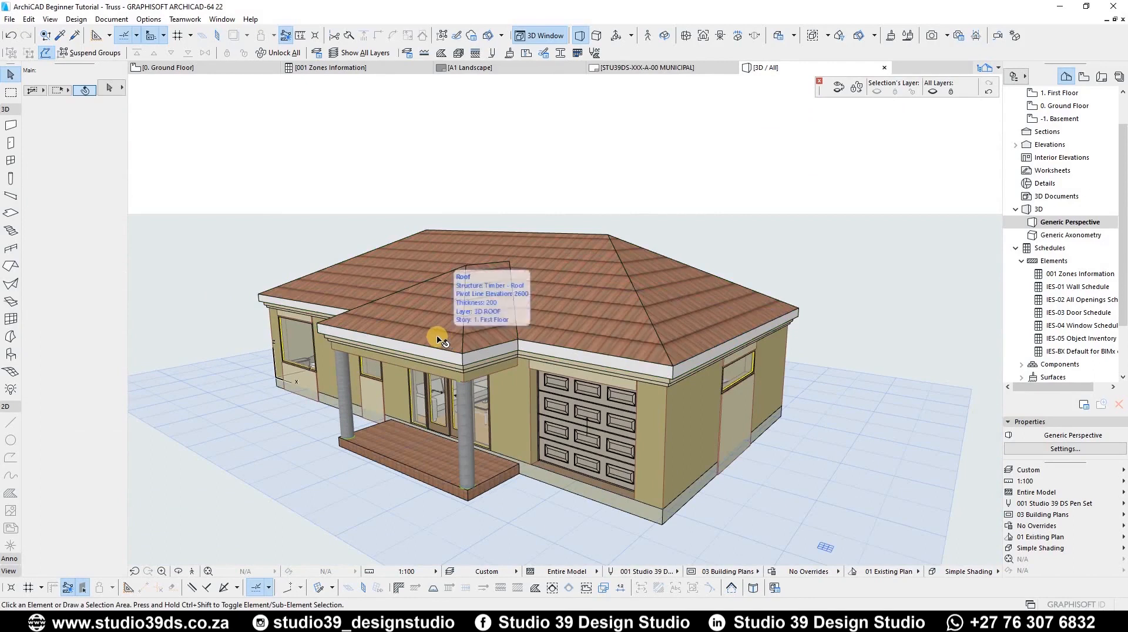
Generate framing for the main roof in the First Floor plan with the Roof Wizard, using rafters 1000 apart and 38 x 150 hip and valley rafters
key("F2")
scroll(583, 324, "down", 4)
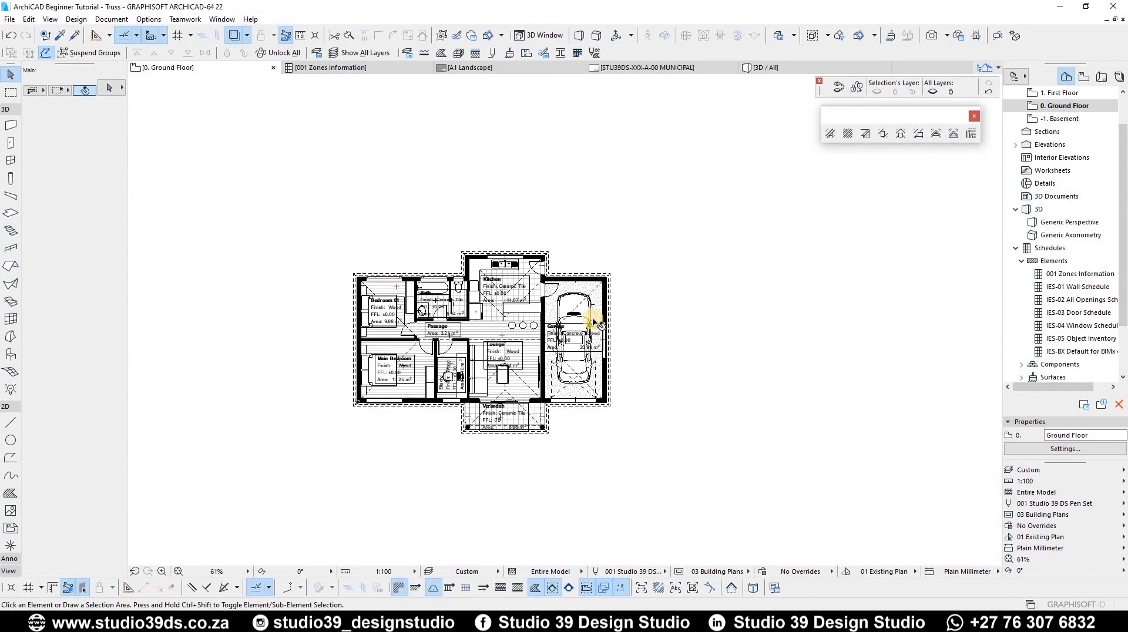
key("ctrl+Up")
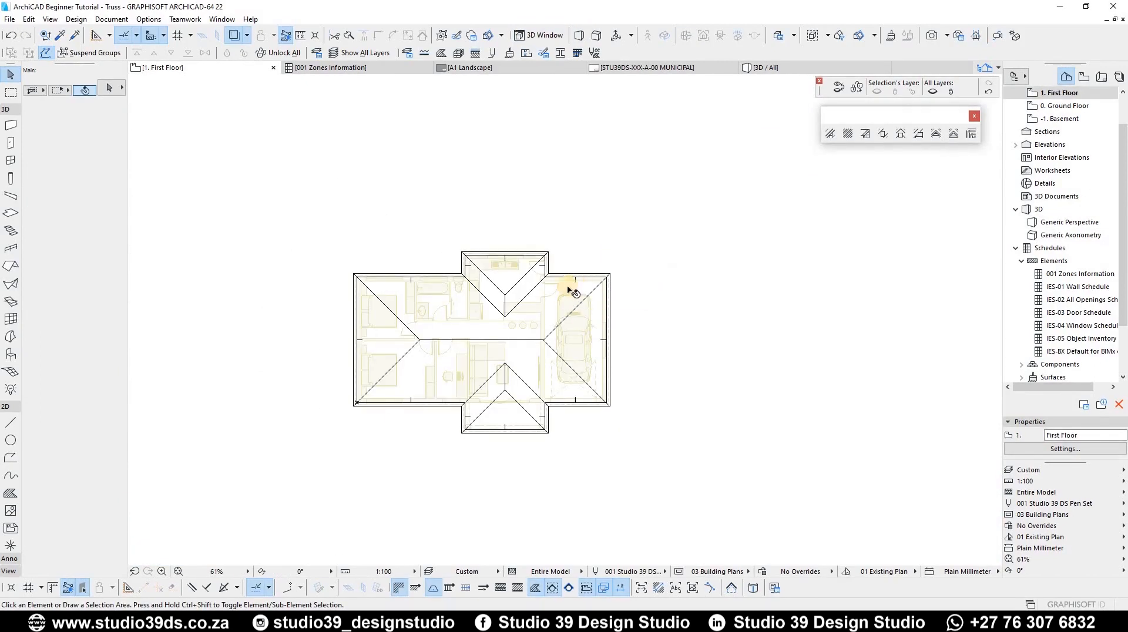
scroll(612, 376, "up", 5)
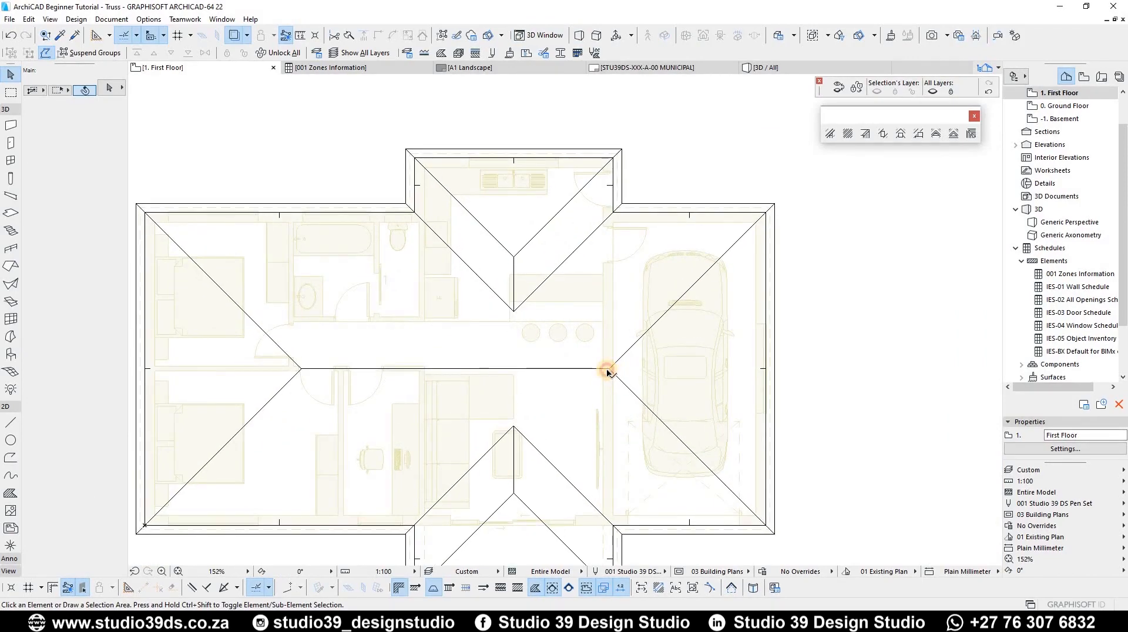
left_click(608, 372)
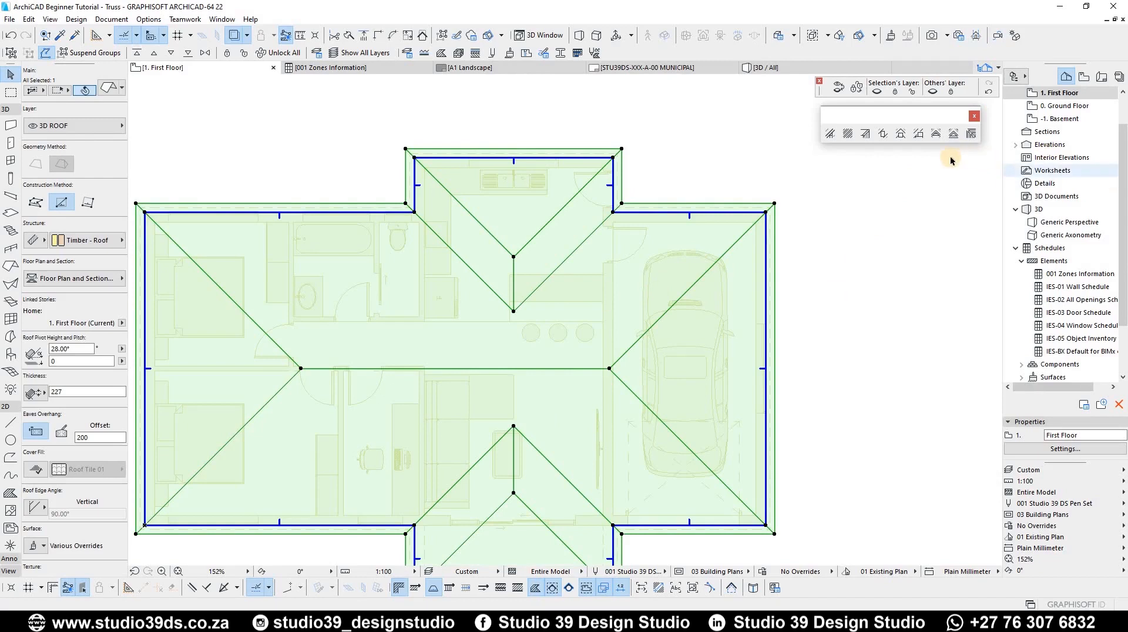
left_click(971, 134)
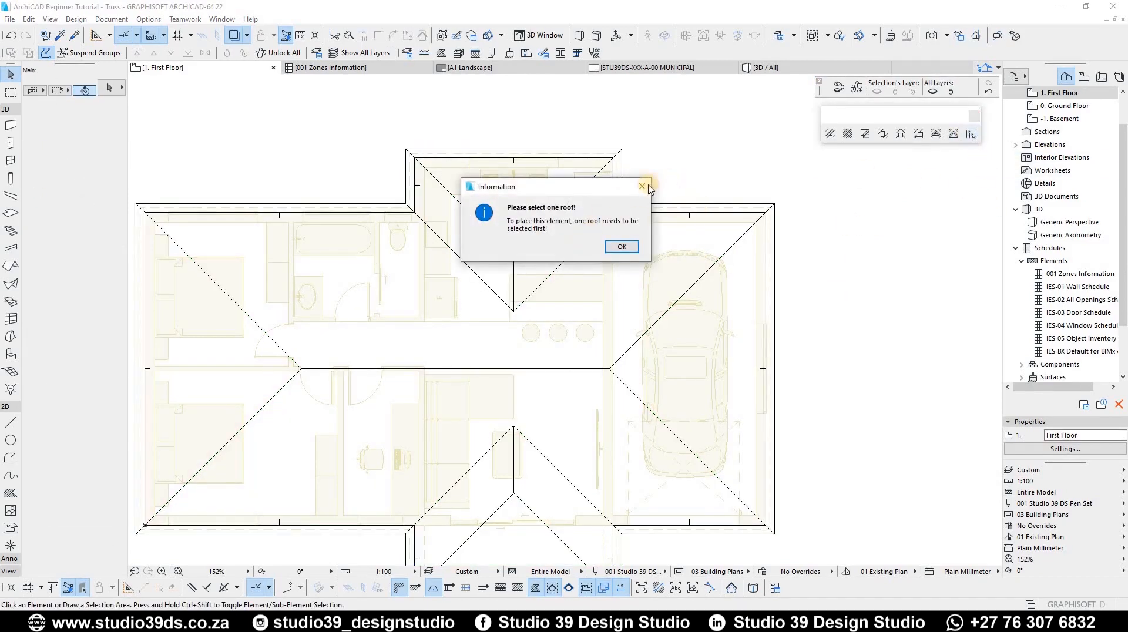
left_click(622, 247)
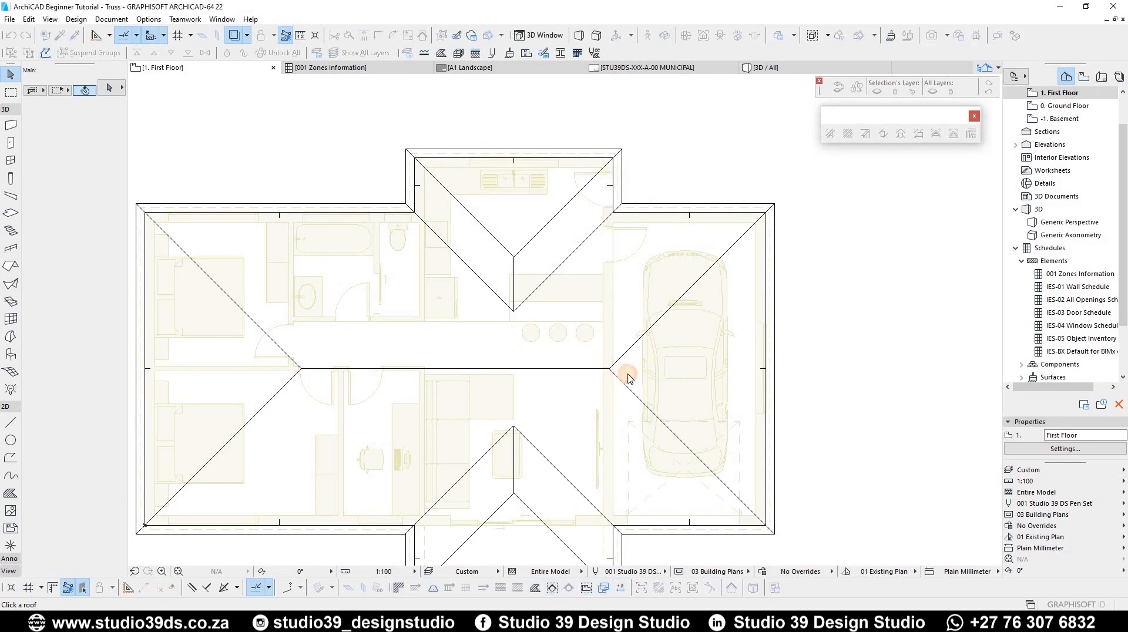
left_click(544, 355)
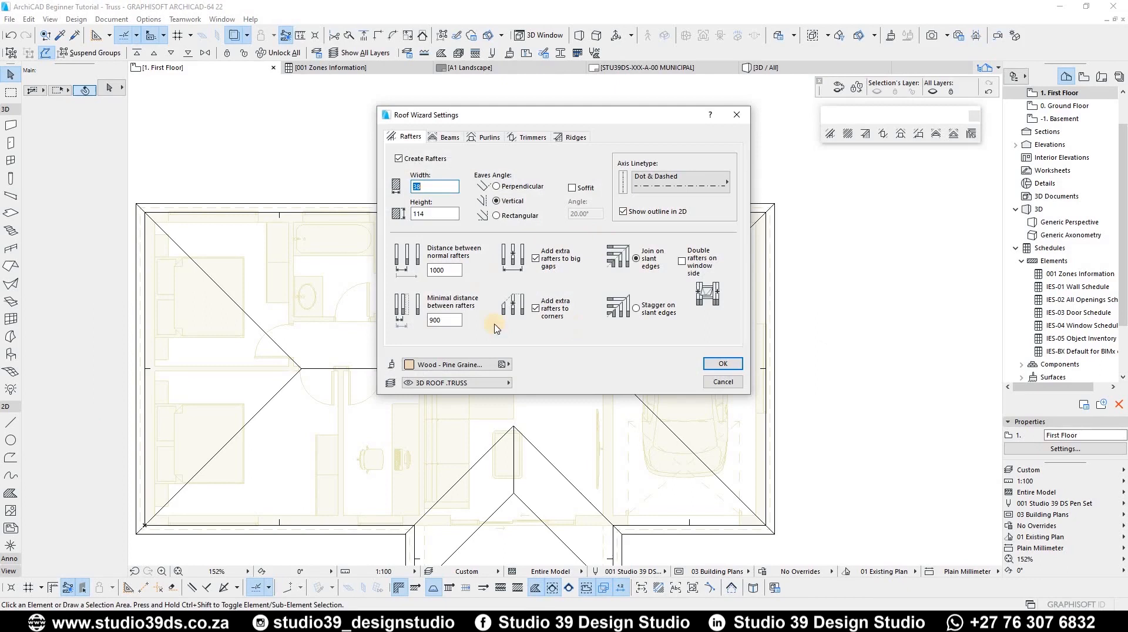
left_click(530, 138)
left_click(571, 137)
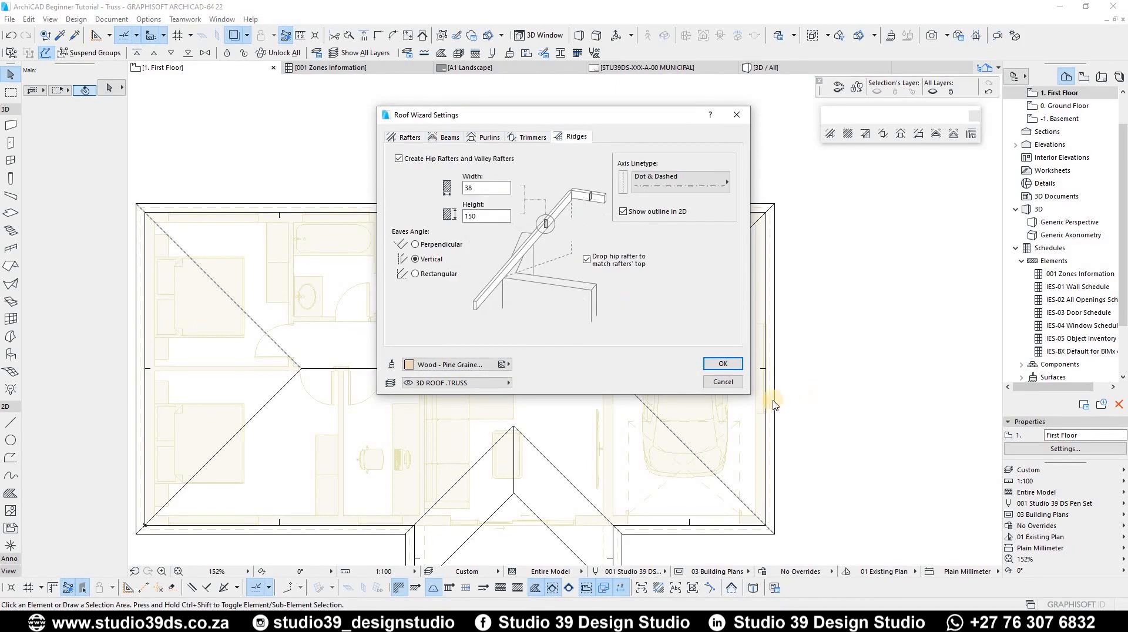
left_click(722, 363)
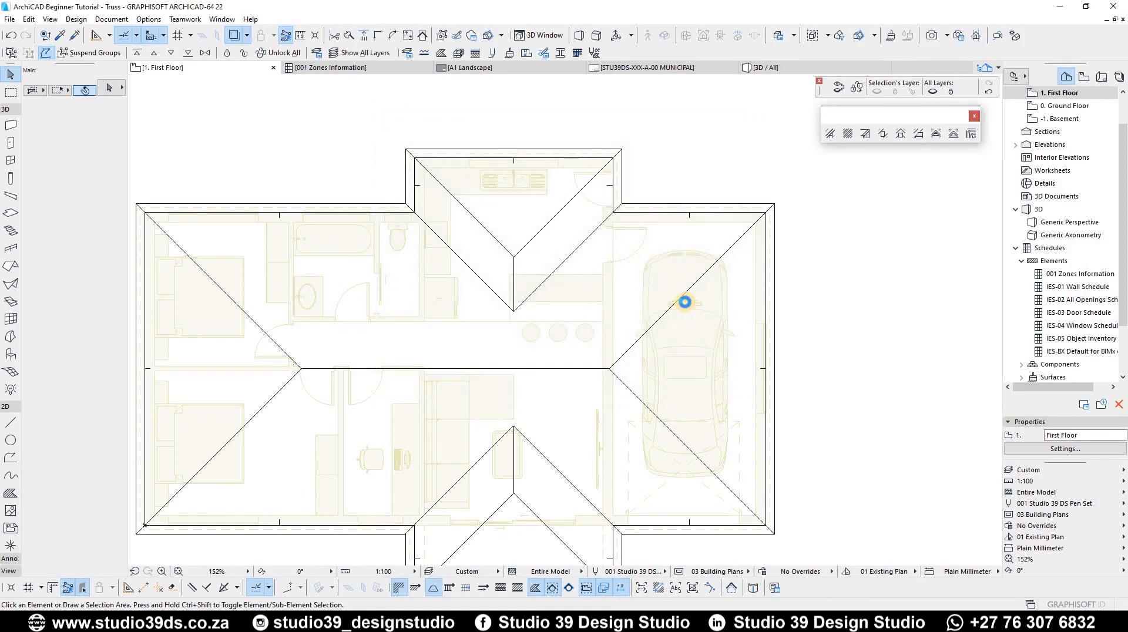
scroll(675, 301, "down", 4)
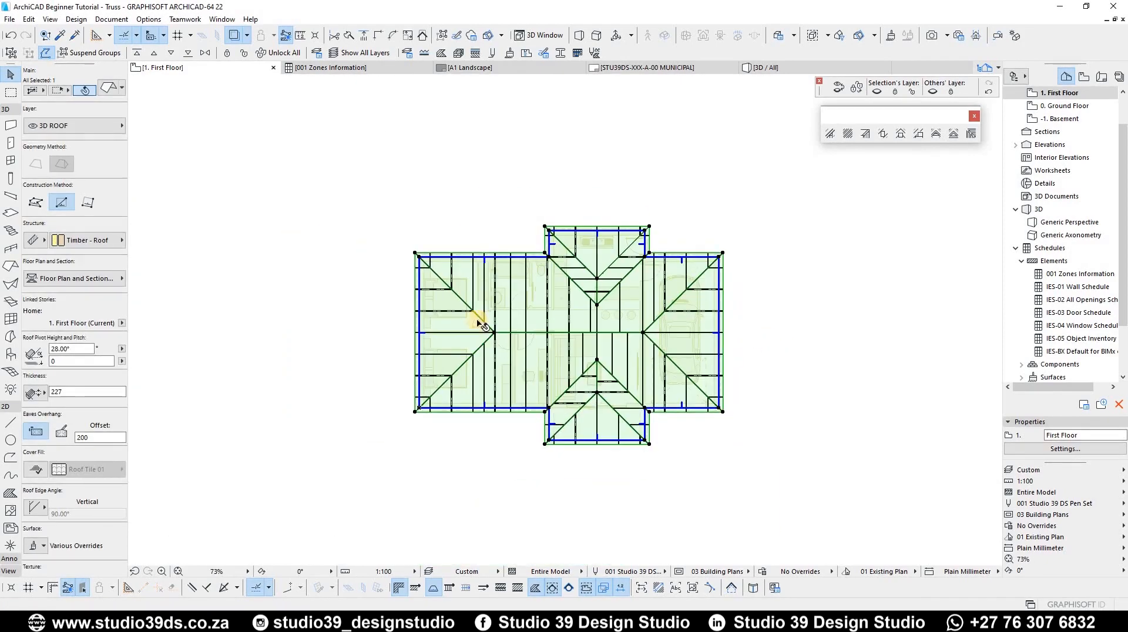
key("Escape")
Examine the generated rafters in the First Floor plan and along the eaves of the house in 3D
scroll(446, 285, "up", 3)
scroll(468, 252, "down", 1)
scroll(468, 177, "up", 1)
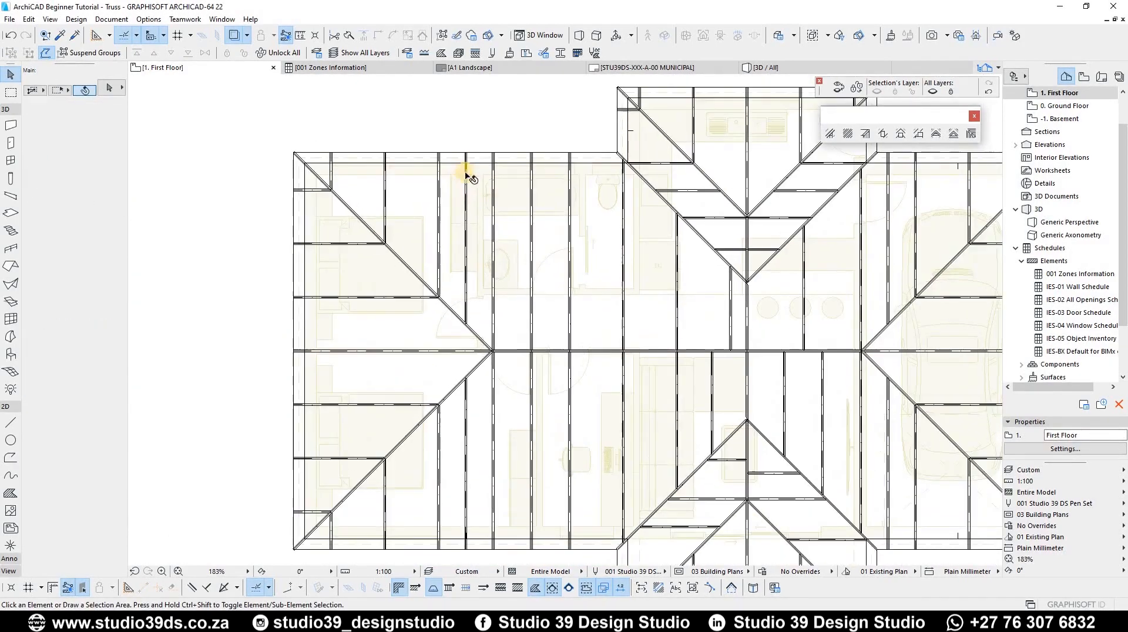
key("F3")
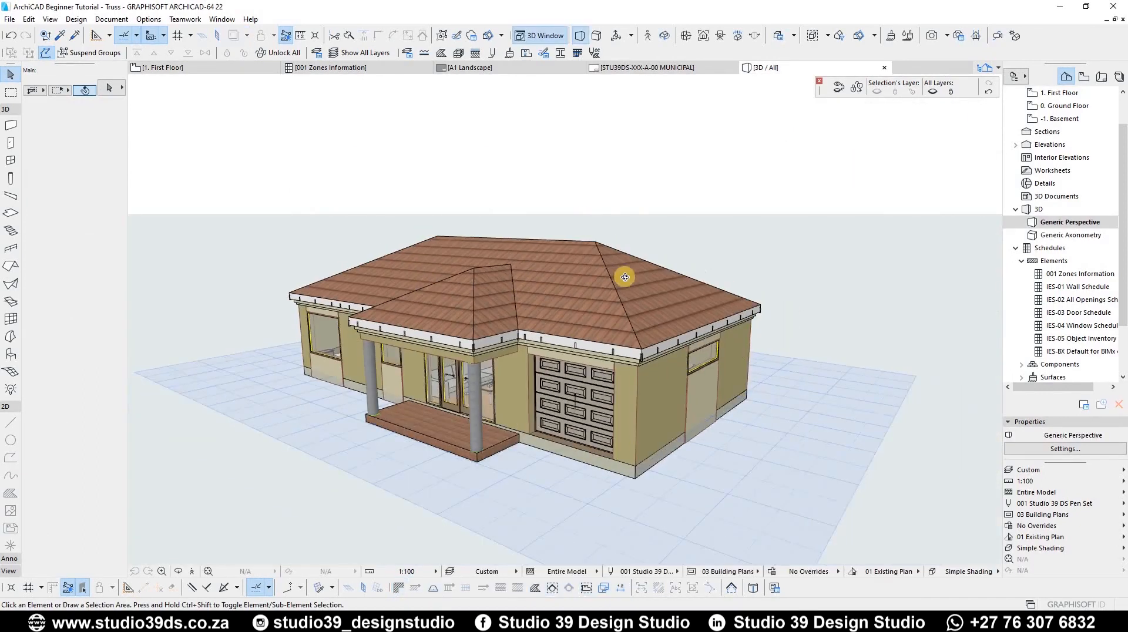
scroll(322, 296, "up", 3)
middle_click_drag(322, 297, 793, 272, "shift")
middle_click_drag(435, 305, 777, 267)
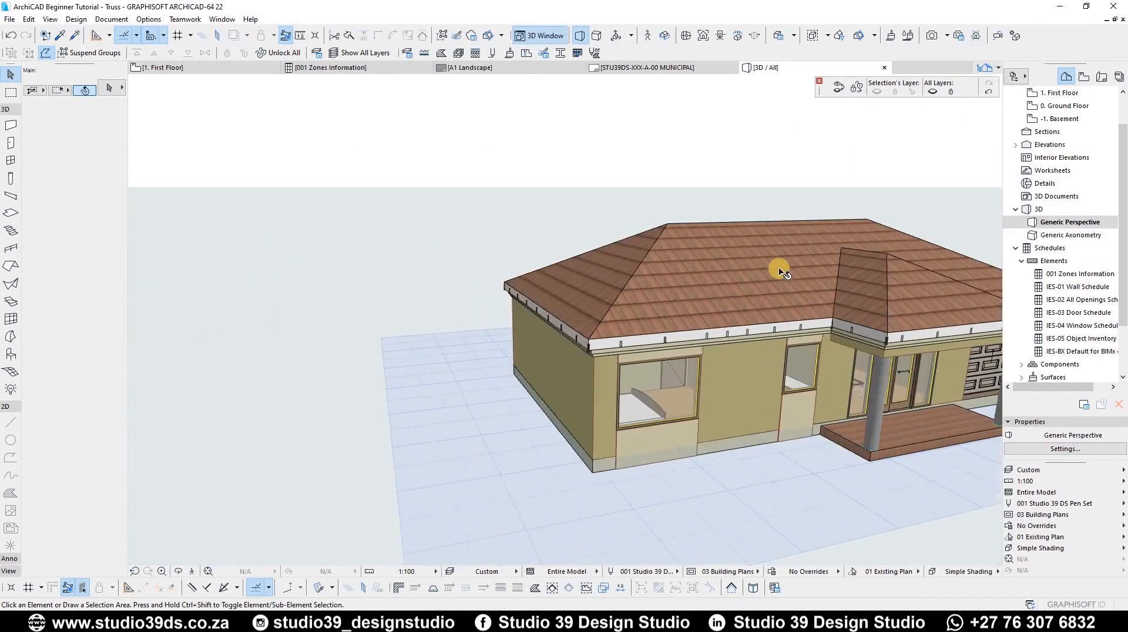
scroll(745, 246, "up", 2)
middle_click_drag(471, 246, 645, 276, "shift")
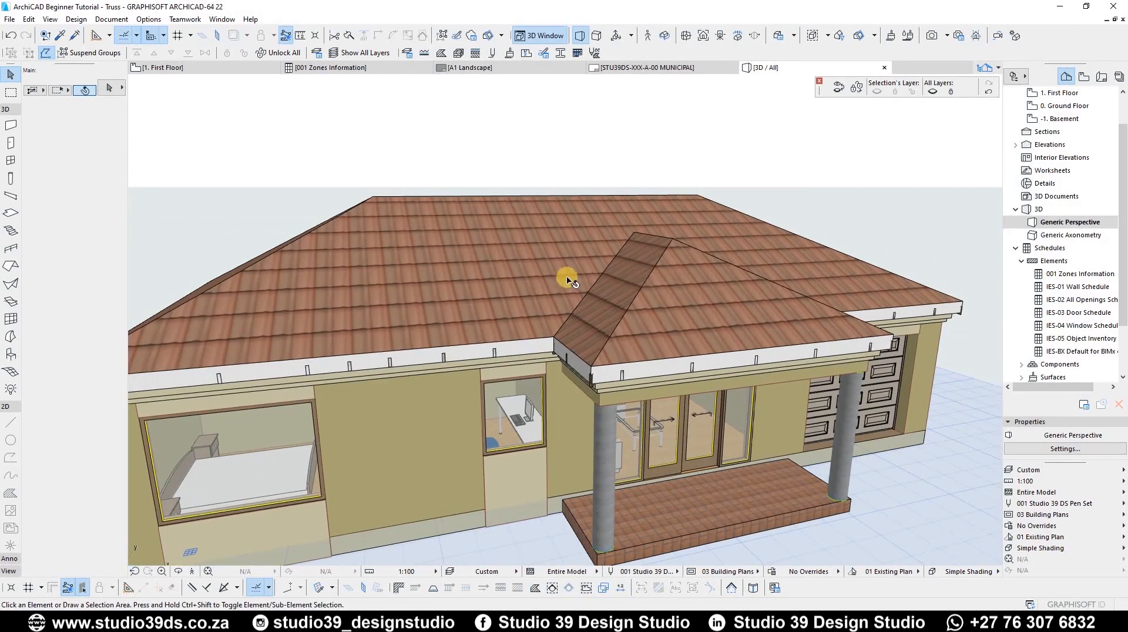
Hide the tiled main roof in the 3D view, leaving the timber framing exposed
scroll(568, 279, "down", 2)
middle_click_drag(528, 277, 508, 297, "shift")
scroll(509, 297, "up", 2)
scroll(493, 285, "down", 1)
left_click(471, 246)
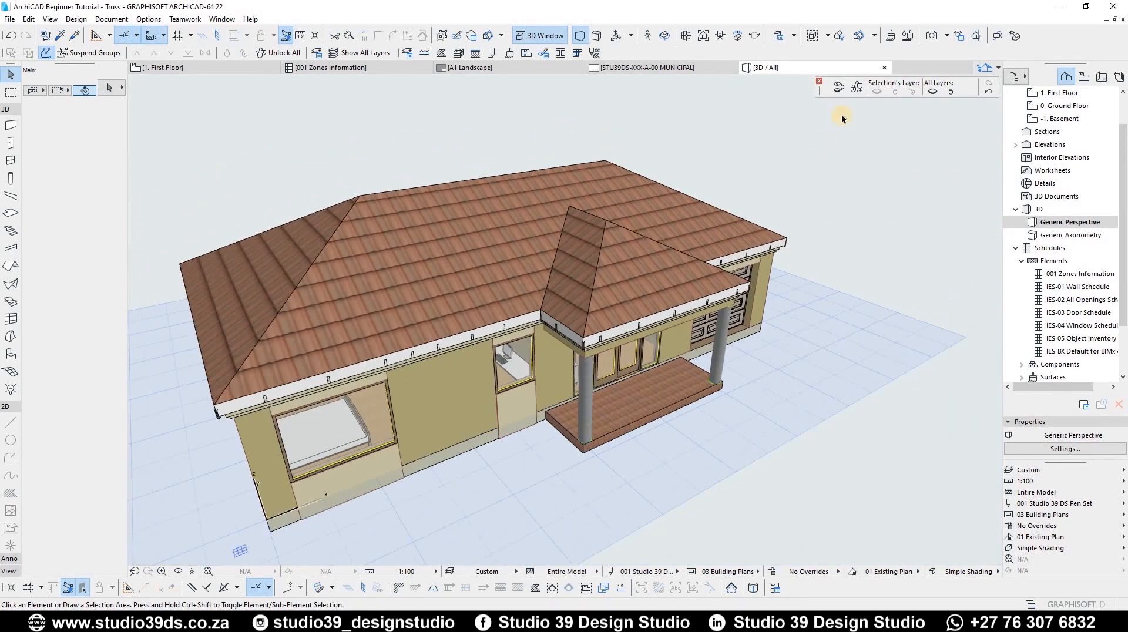
key("Delete")
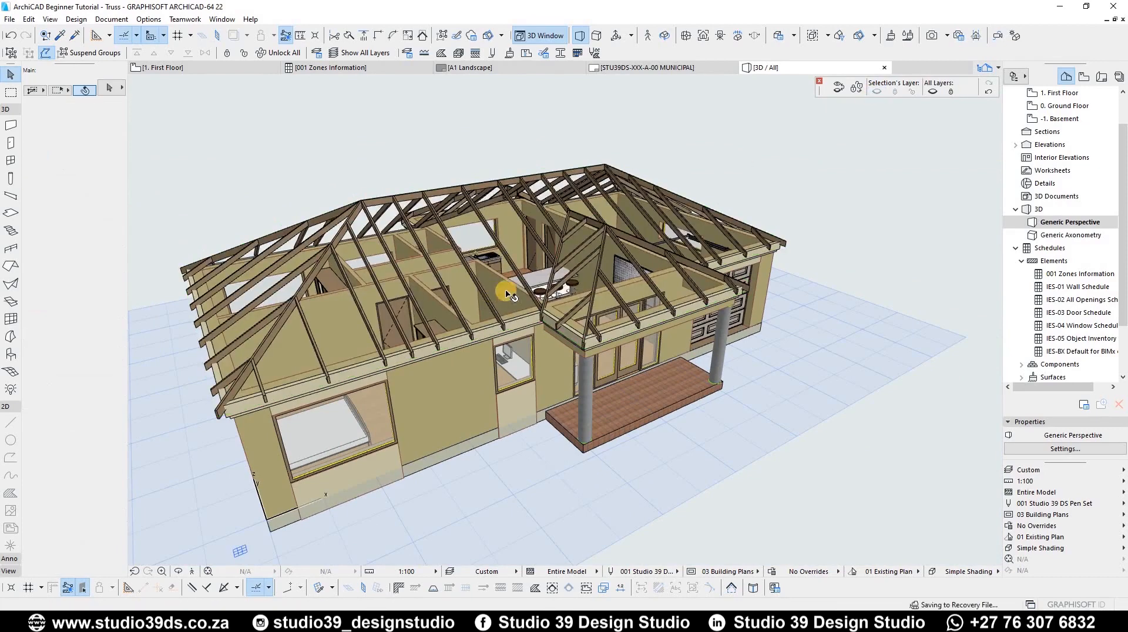
Measure the spacing between neighbouring rafters along the front eaves above the bedroom window
scroll(504, 288, "up", 1)
scroll(417, 273, "down", 1)
middle_click_drag(446, 237, 227, 365, "shift")
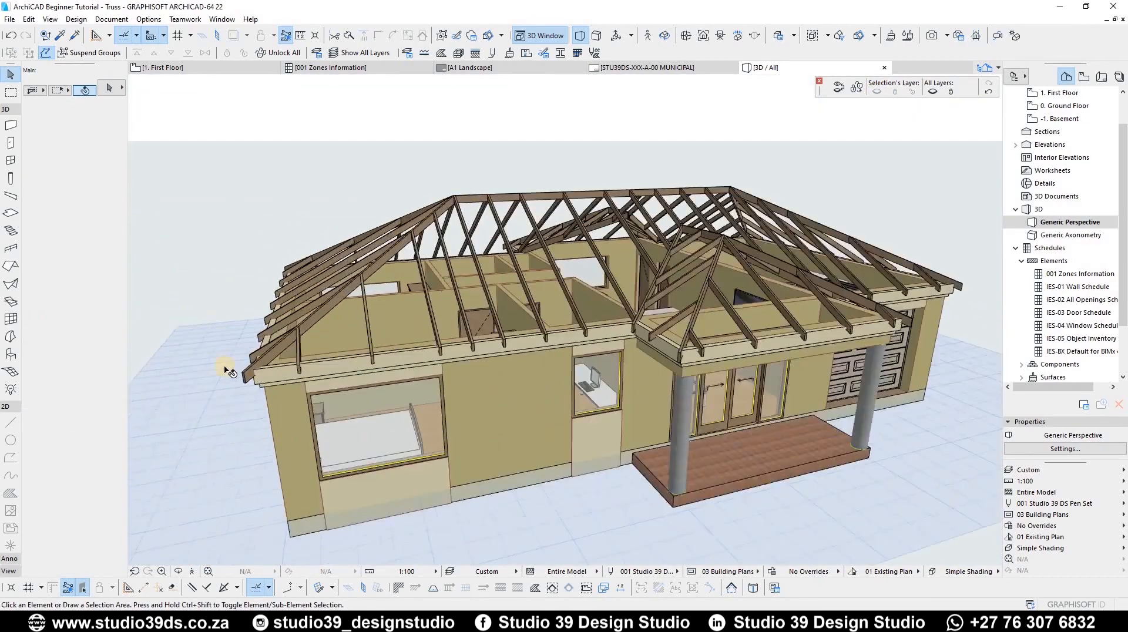
scroll(358, 453, "up", 3)
middle_click_drag(392, 414, 372, 421, "shift")
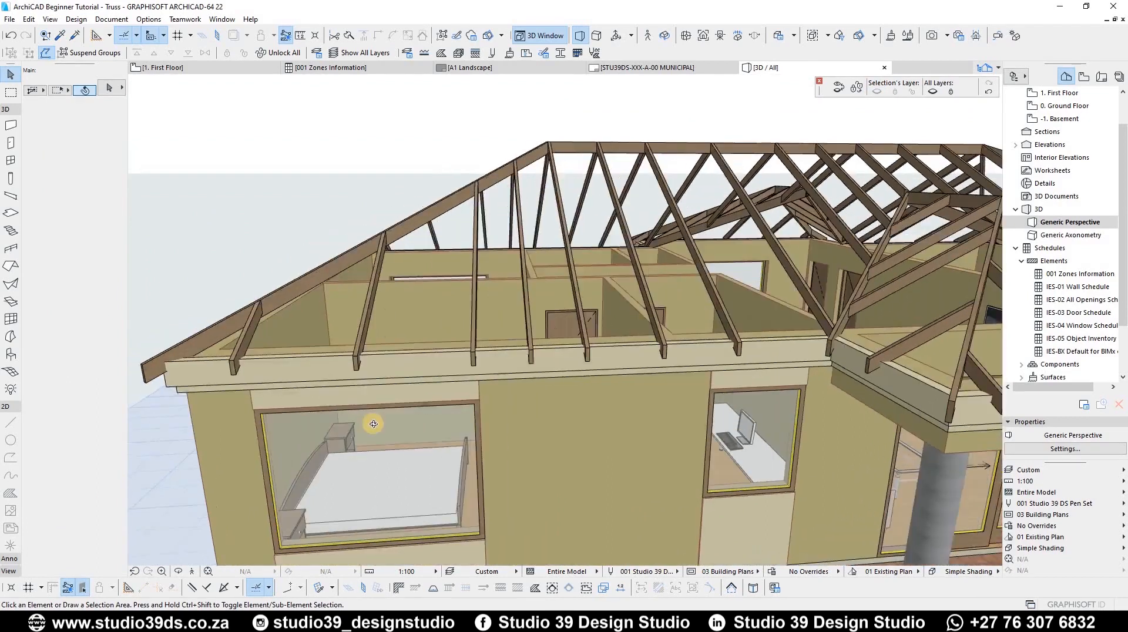
scroll(376, 422, "up", 1)
key("m")
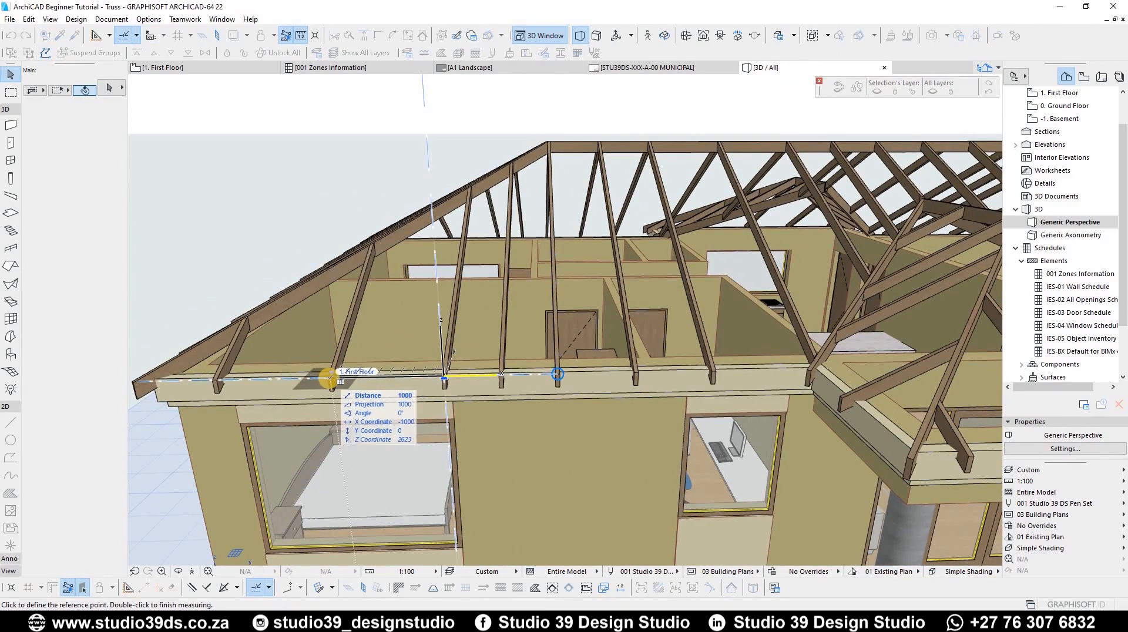
scroll(579, 378, "up", 2)
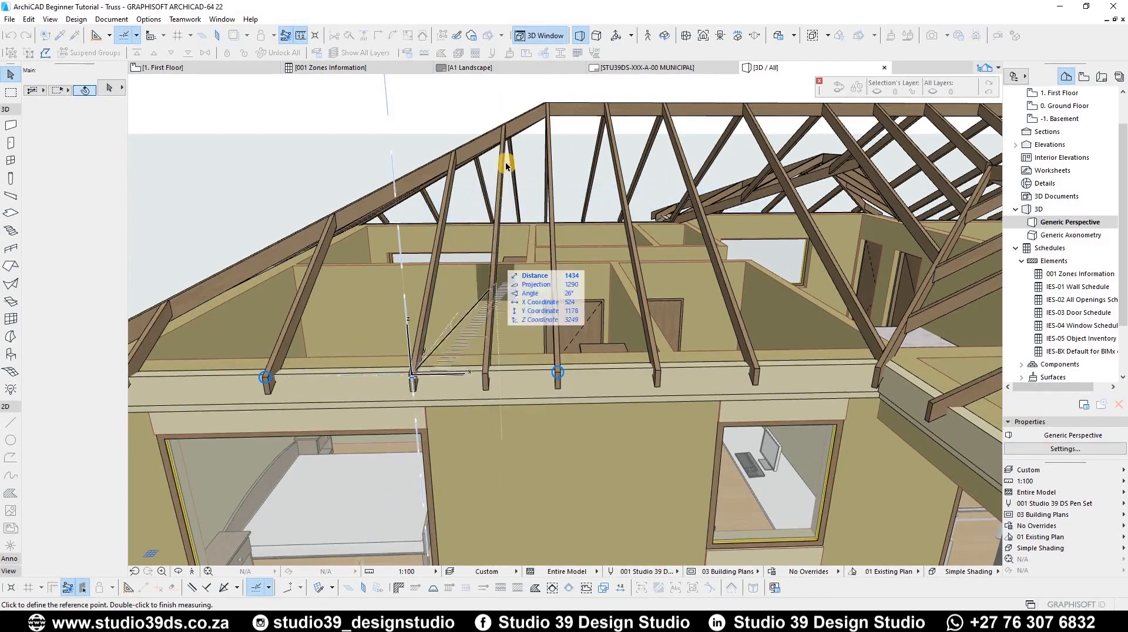
left_click(557, 372)
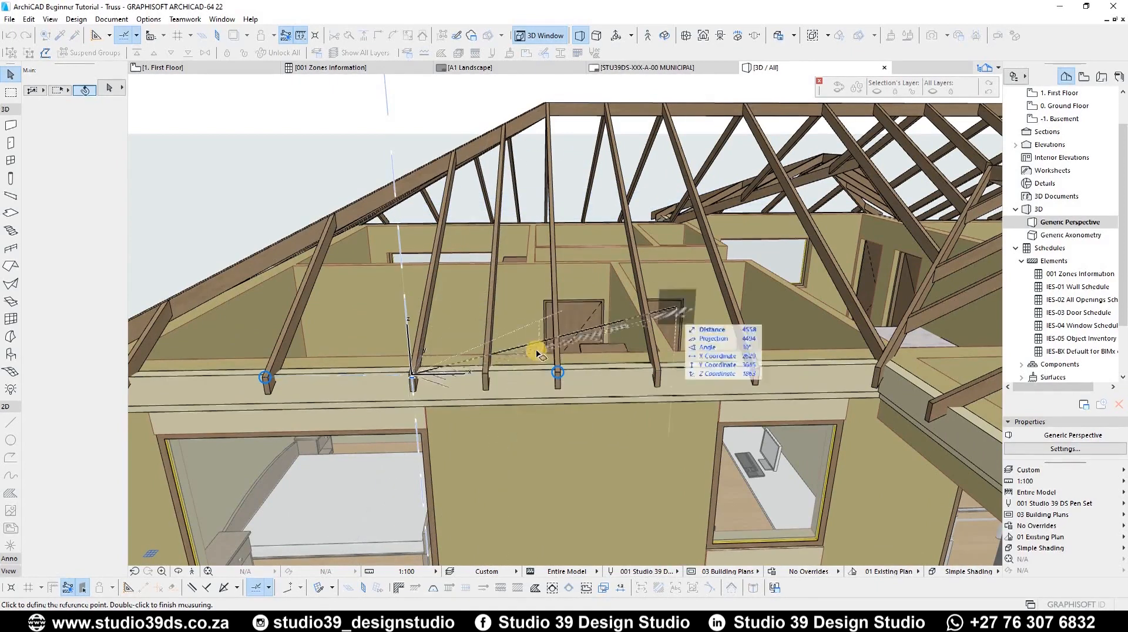
key("Escape")
Examine the exposed roof framing in 3D from the front, the gable side, the back and above
scroll(502, 364, "down", 10)
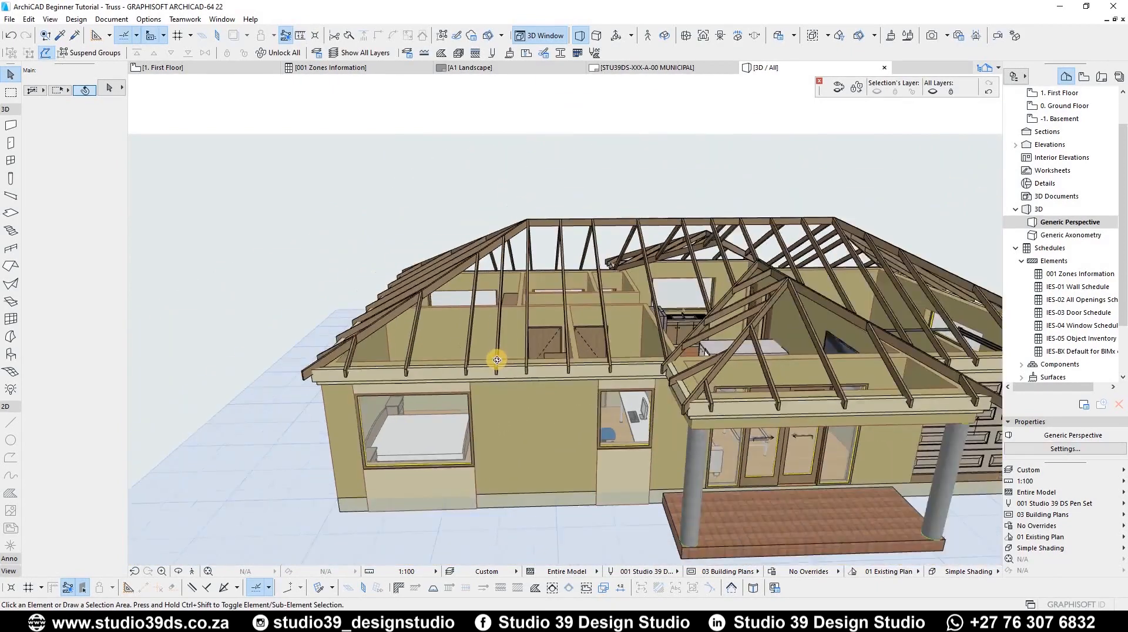
scroll(541, 384, "up", 2)
scroll(541, 383, "up", 4)
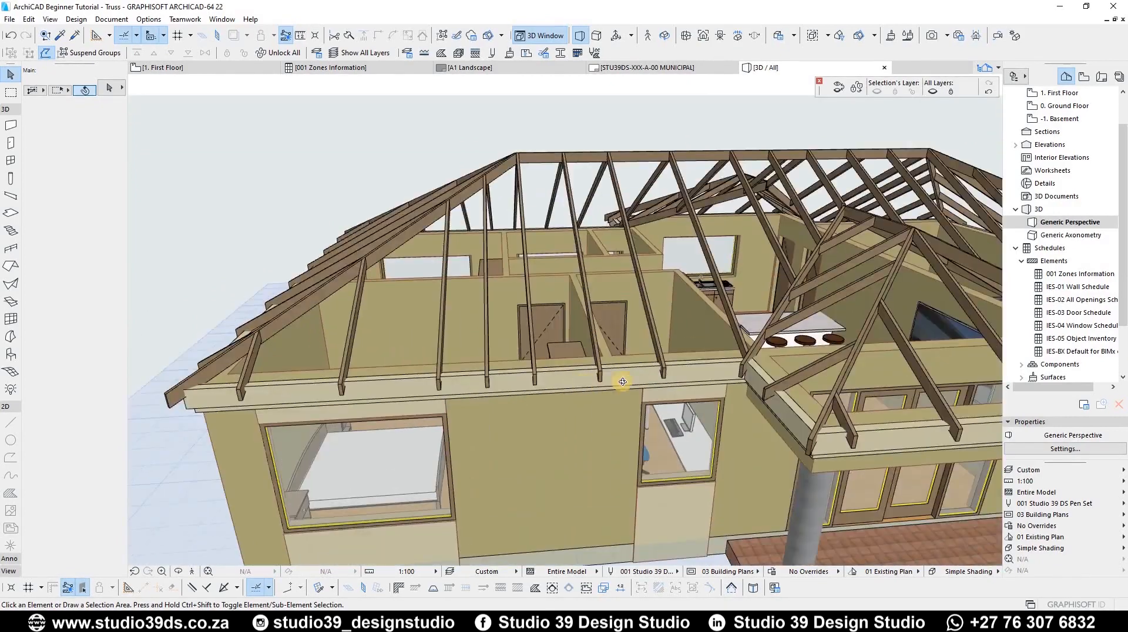
scroll(392, 357, "down", 2)
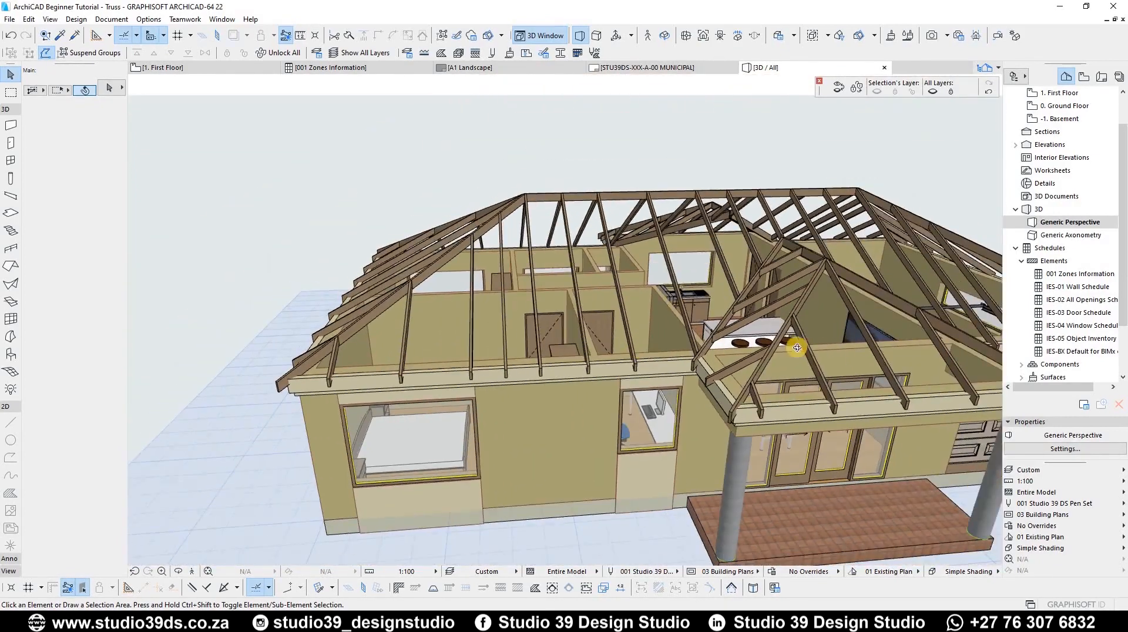
middle_click_drag(795, 343, 682, 375, "shift")
scroll(707, 372, "up", 1)
scroll(708, 373, "down", 3)
middle_click_drag(535, 377, 801, 386, "shift")
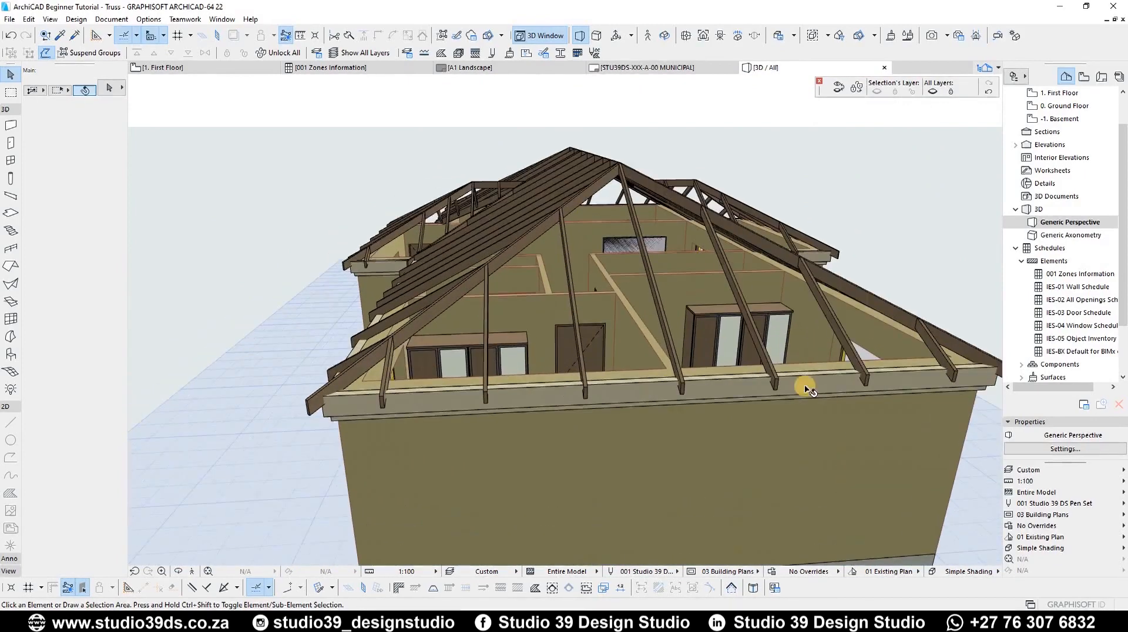
scroll(808, 414, "down", 2)
middle_click_drag(811, 423, 657, 355, "shift")
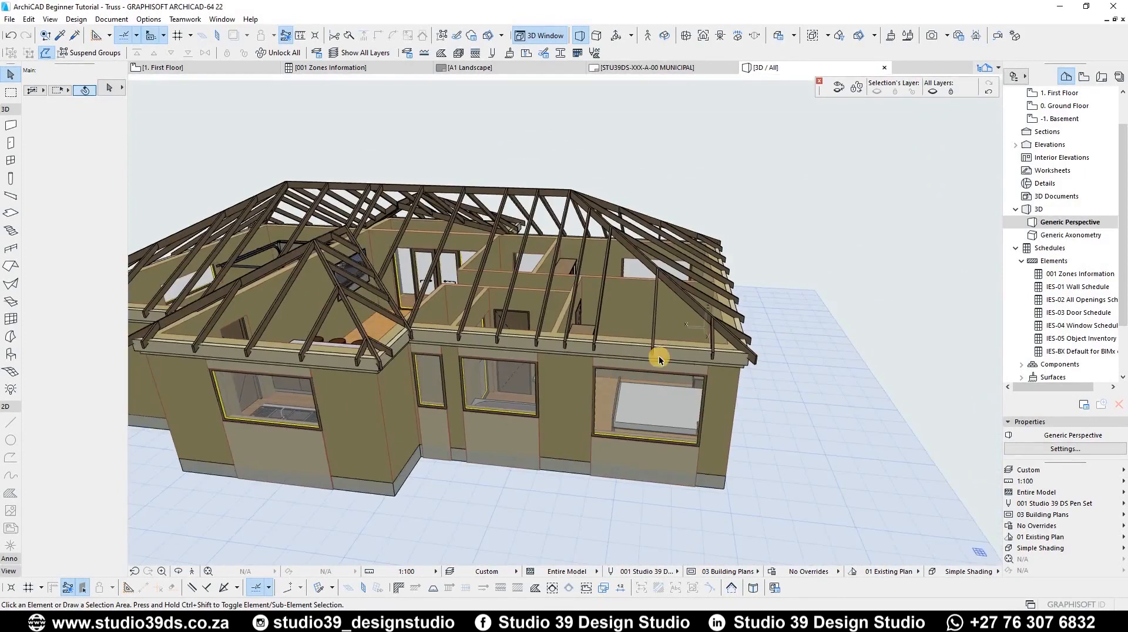
scroll(562, 338, "up", 3)
scroll(587, 364, "down", 2)
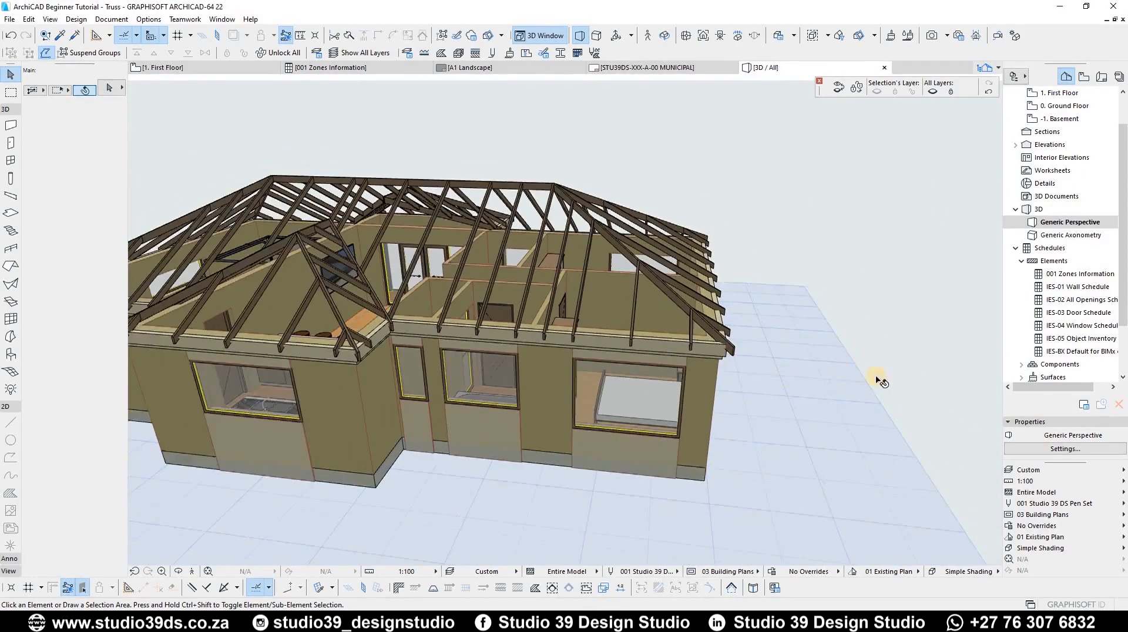
middle_click_drag(875, 378, 511, 355, "shift")
scroll(764, 359, "up", 2)
scroll(813, 352, "down", 3)
middle_click_drag(813, 352, 452, 365, "shift")
scroll(582, 361, "up", 5)
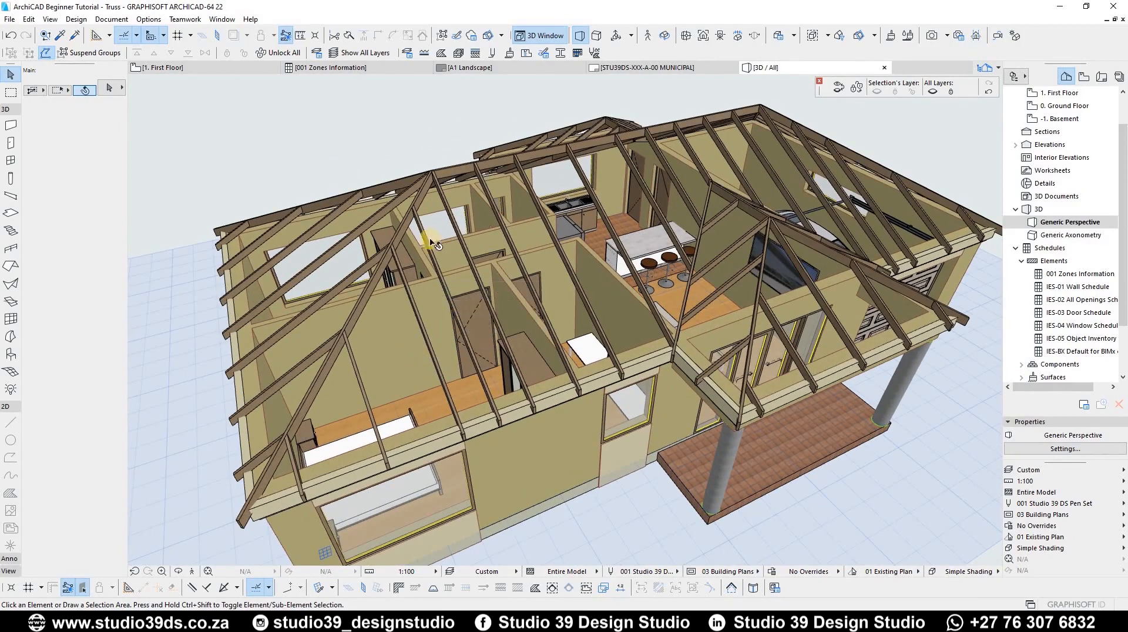
Delete all the generated rafters and ridge members, and return to the First Floor plan
left_click(433, 171)
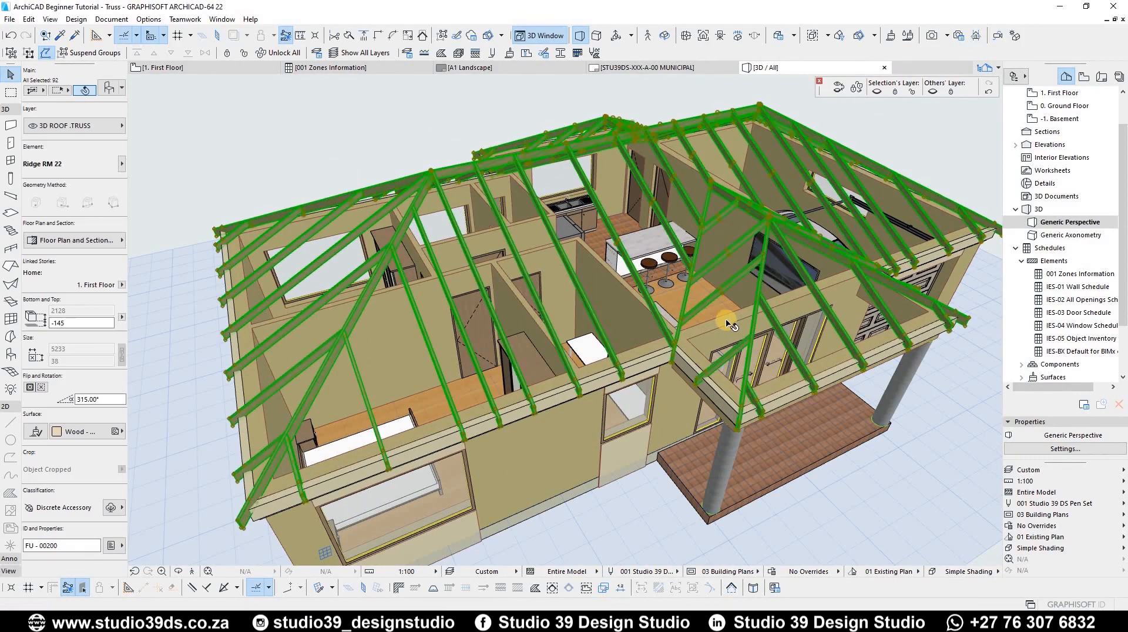
key("Delete")
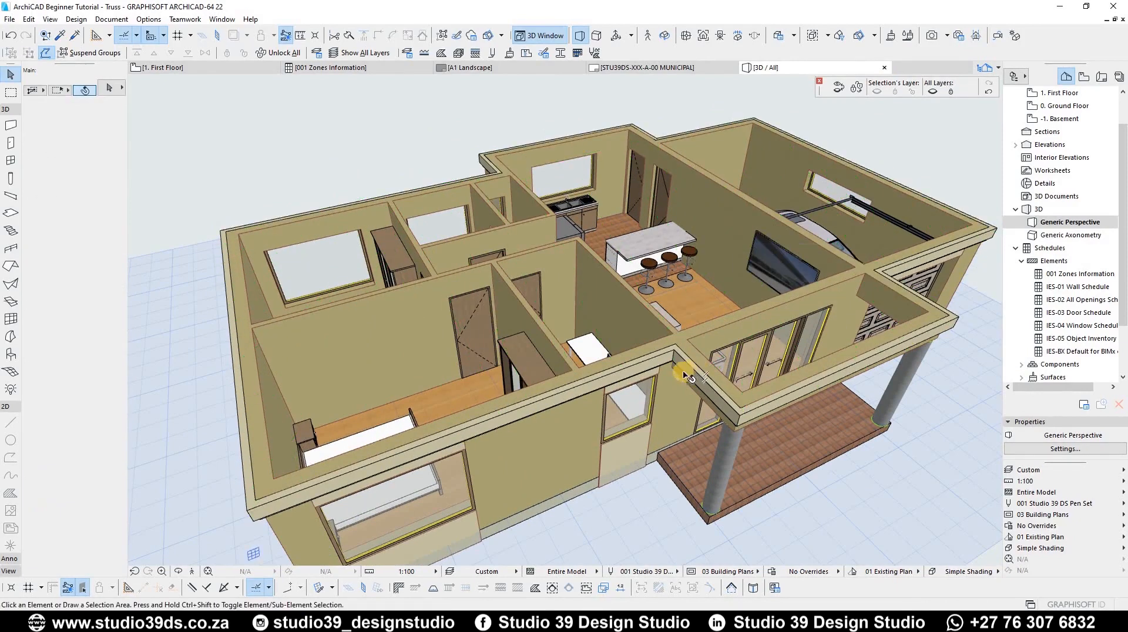
key("F2")
scroll(352, 334, "down", 6)
left_click(368, 340)
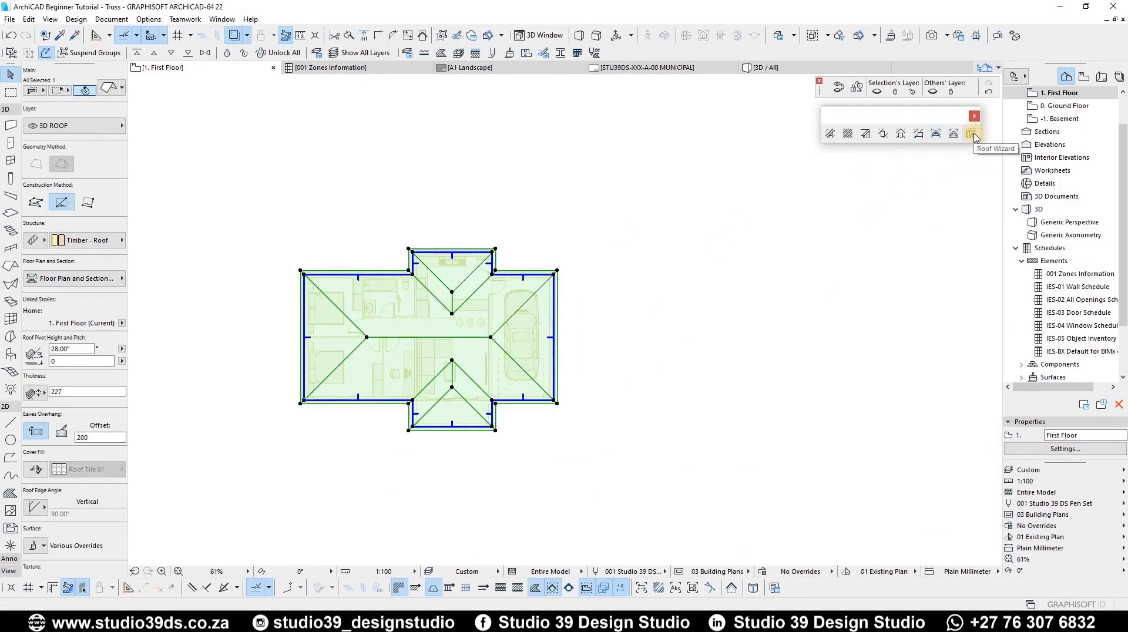
key("Escape")
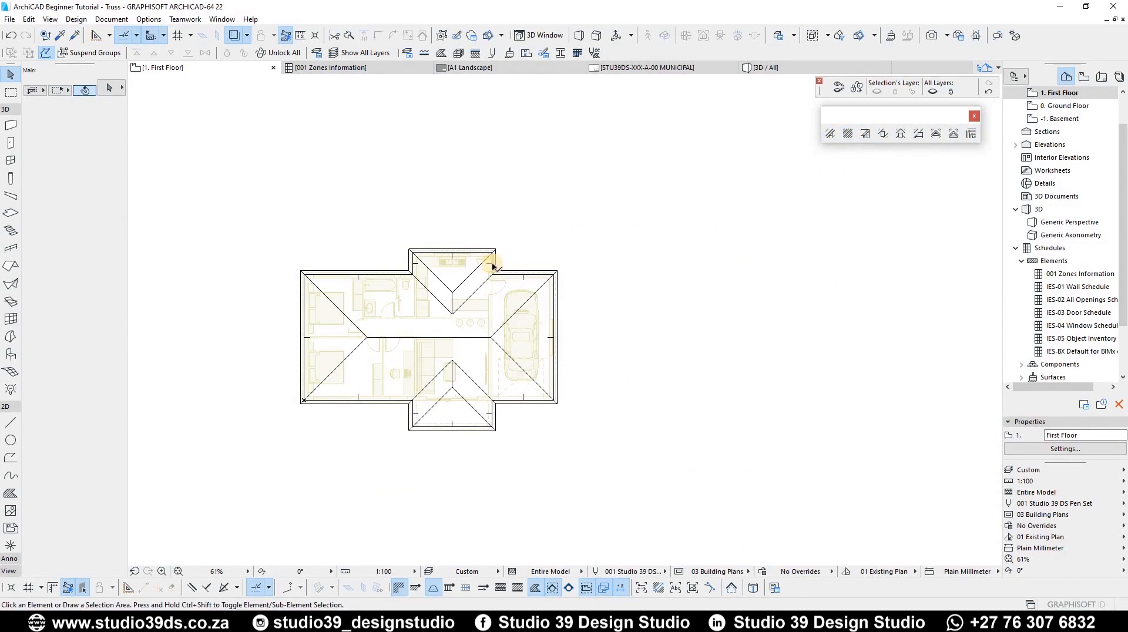
Configure a single rafter for the main roof: width 38, height 114, hip and valley rafter widths 38, layer 3D ROOF .TRUSS
left_click(830, 135)
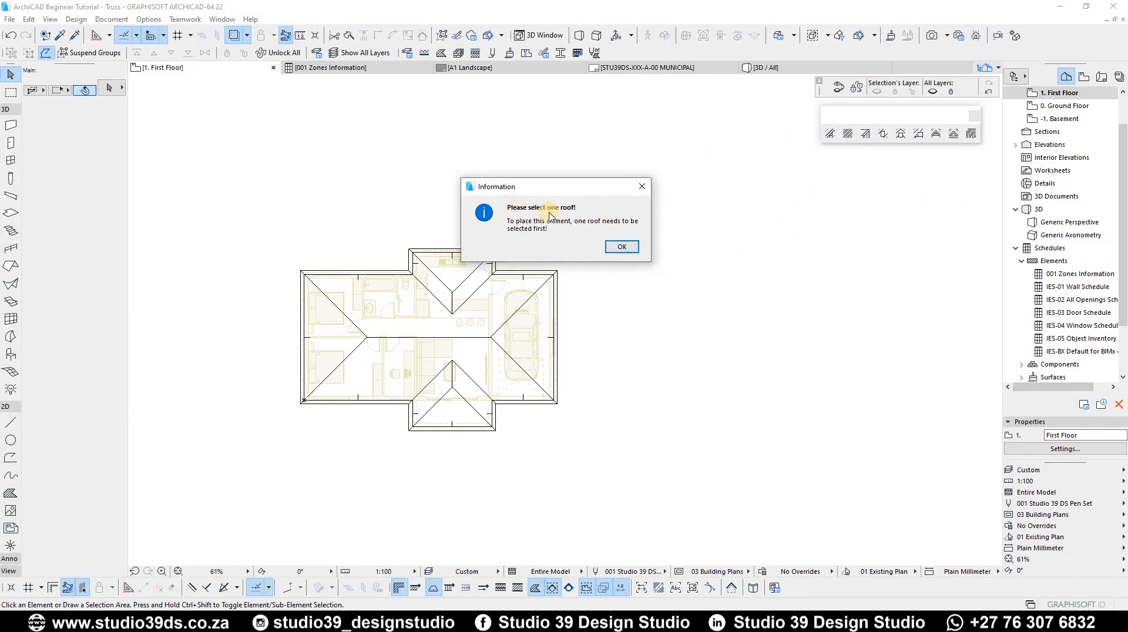
key("Return")
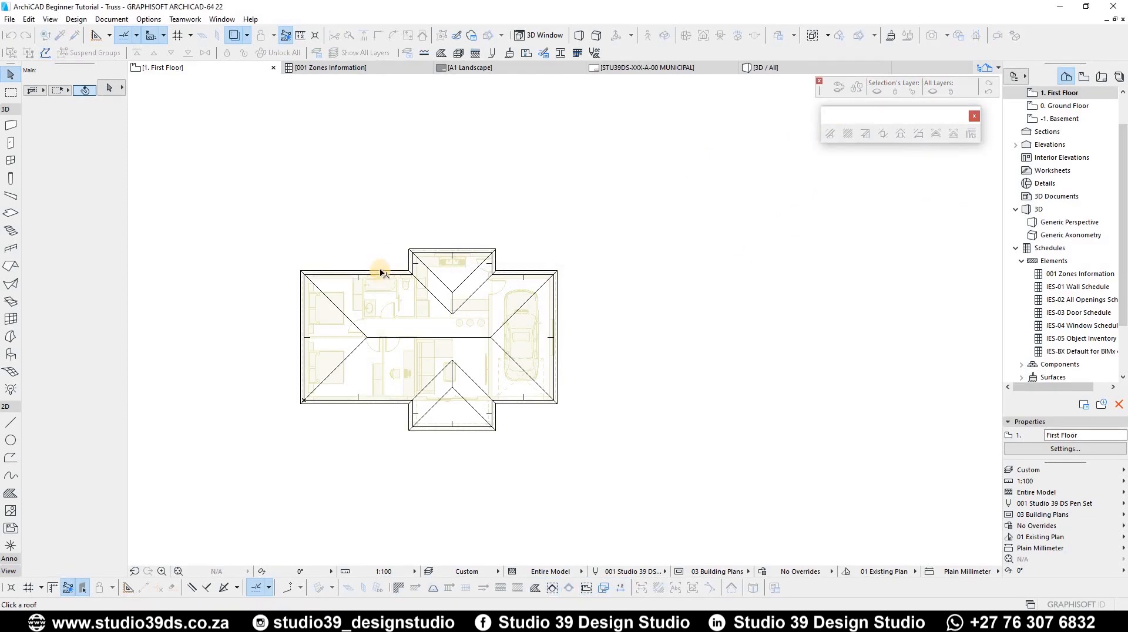
left_click(381, 272)
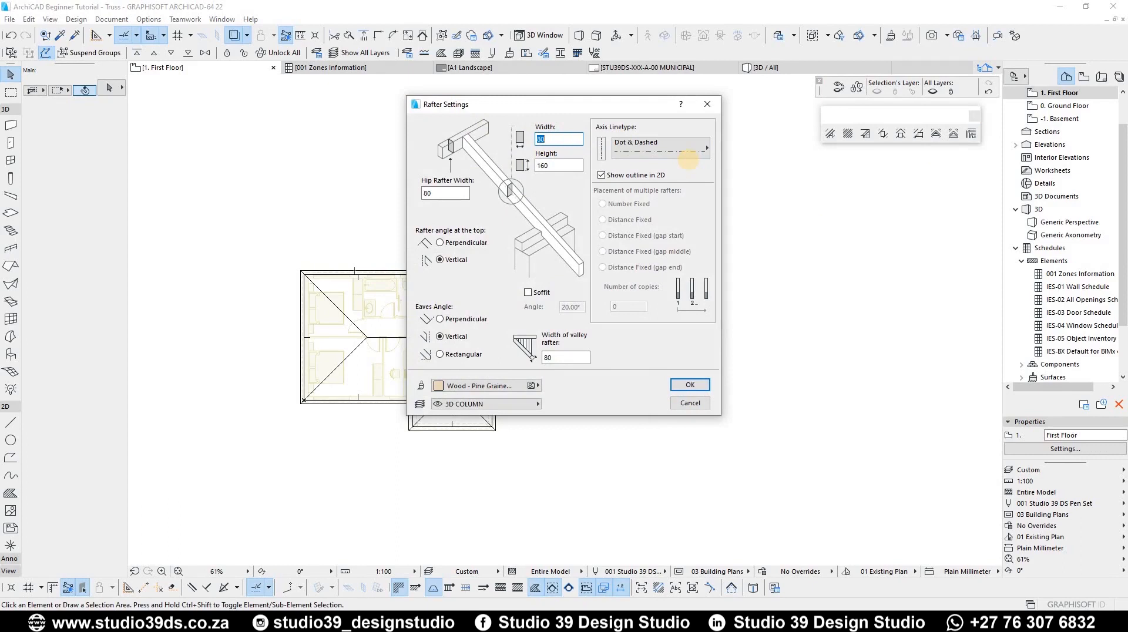
key("Tab")
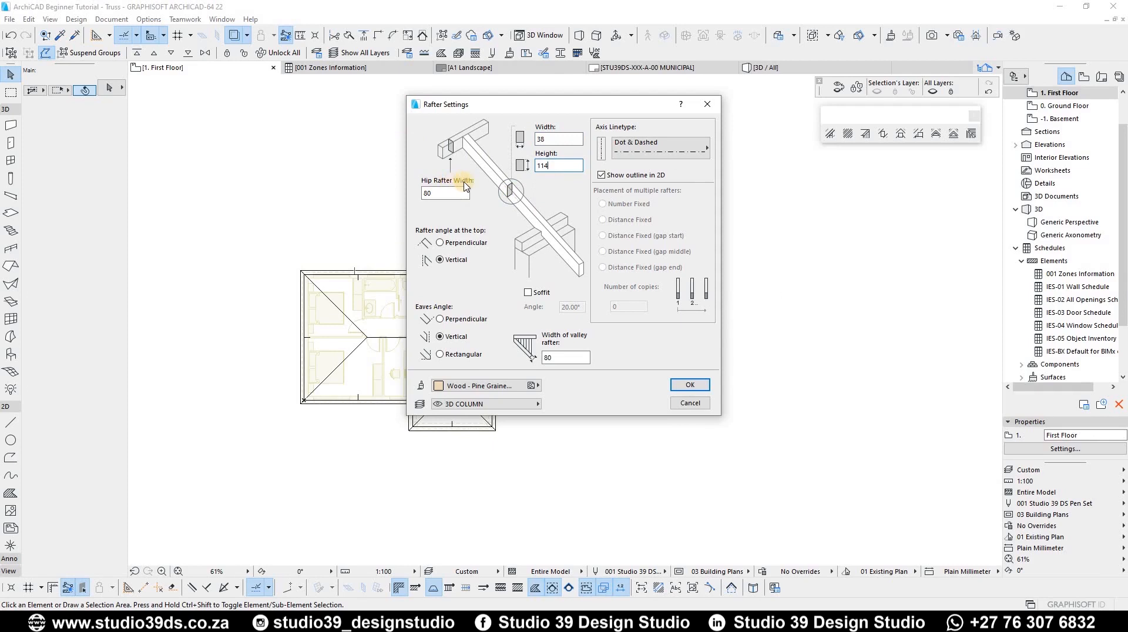
left_click(441, 192)
left_click(466, 404)
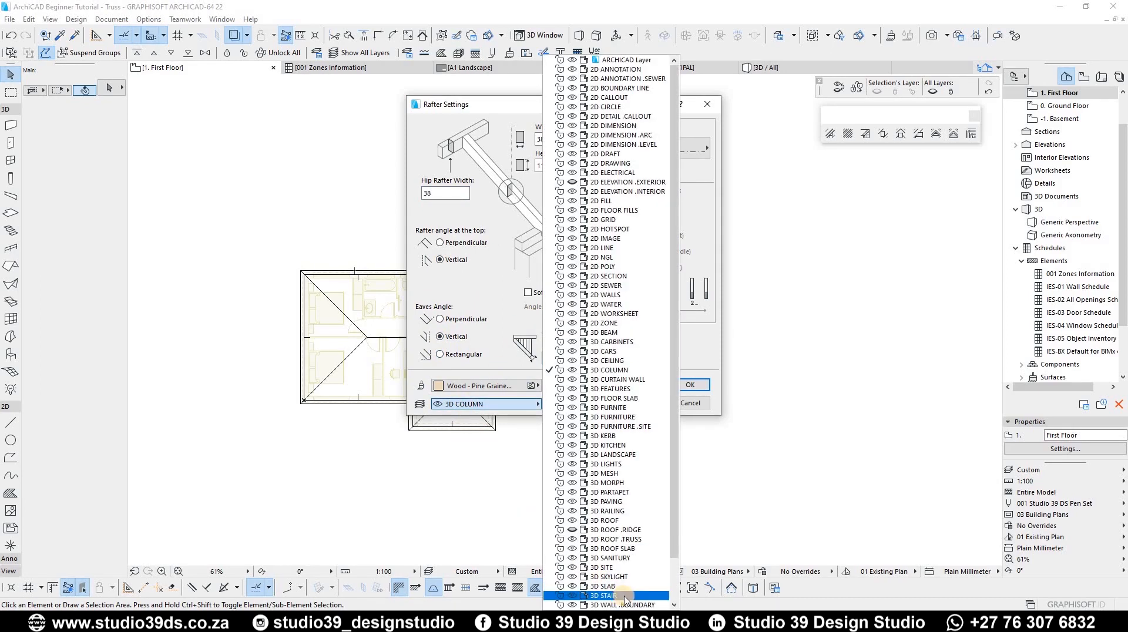
left_click(618, 539)
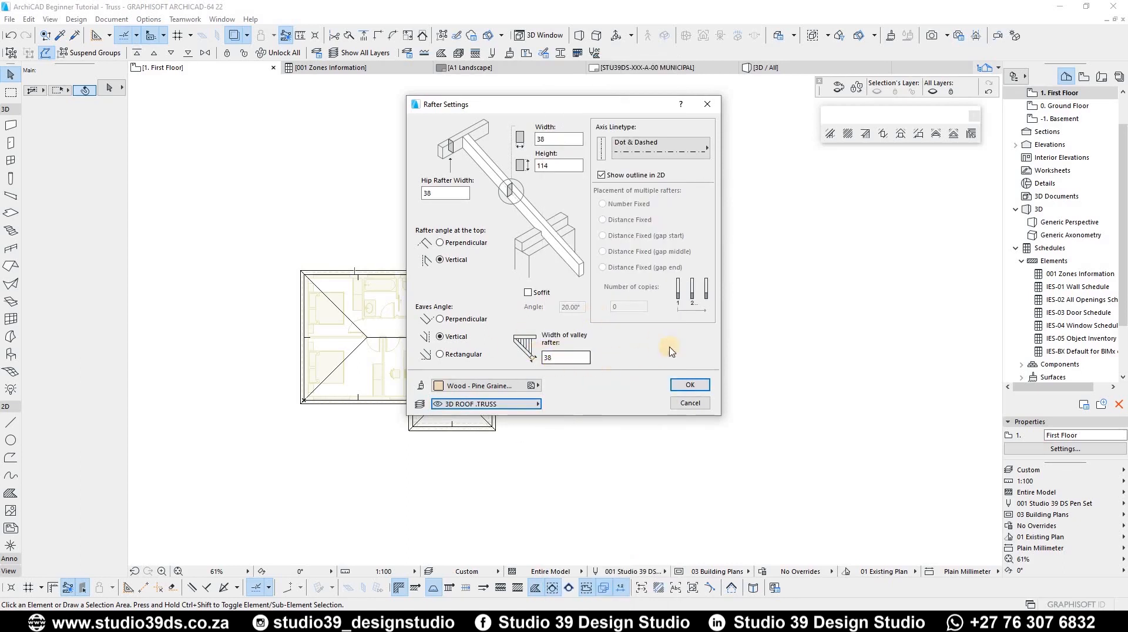
left_click(690, 385)
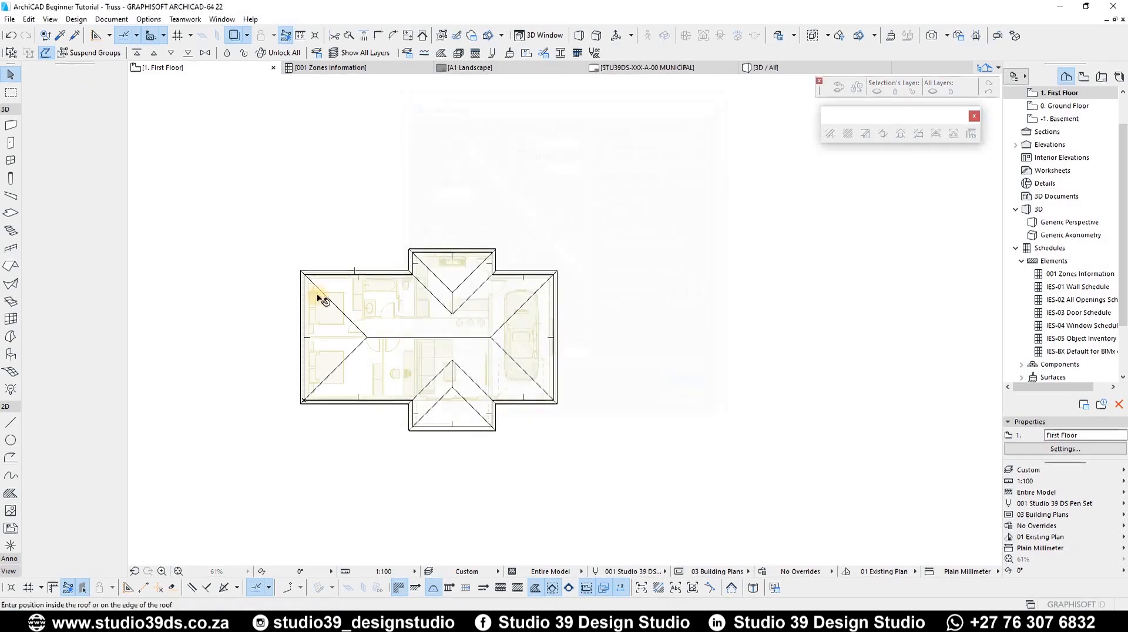
Place a single rafter on the main roof, running from the eaves above the upper bedroom to the hip line
scroll(353, 242, "up", 3)
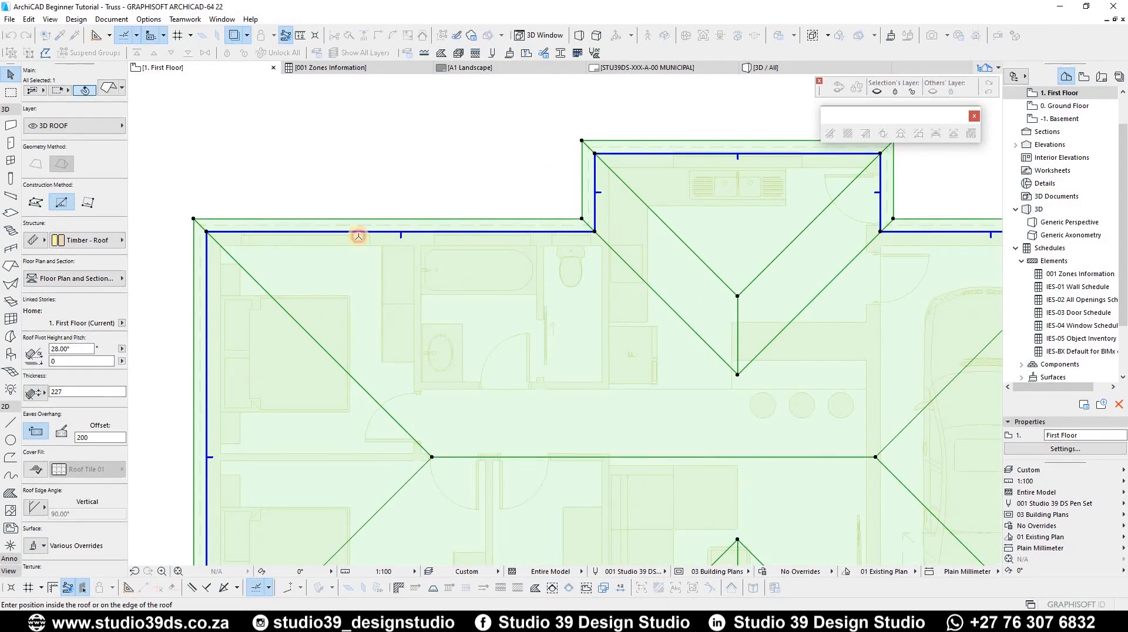
left_click(359, 235)
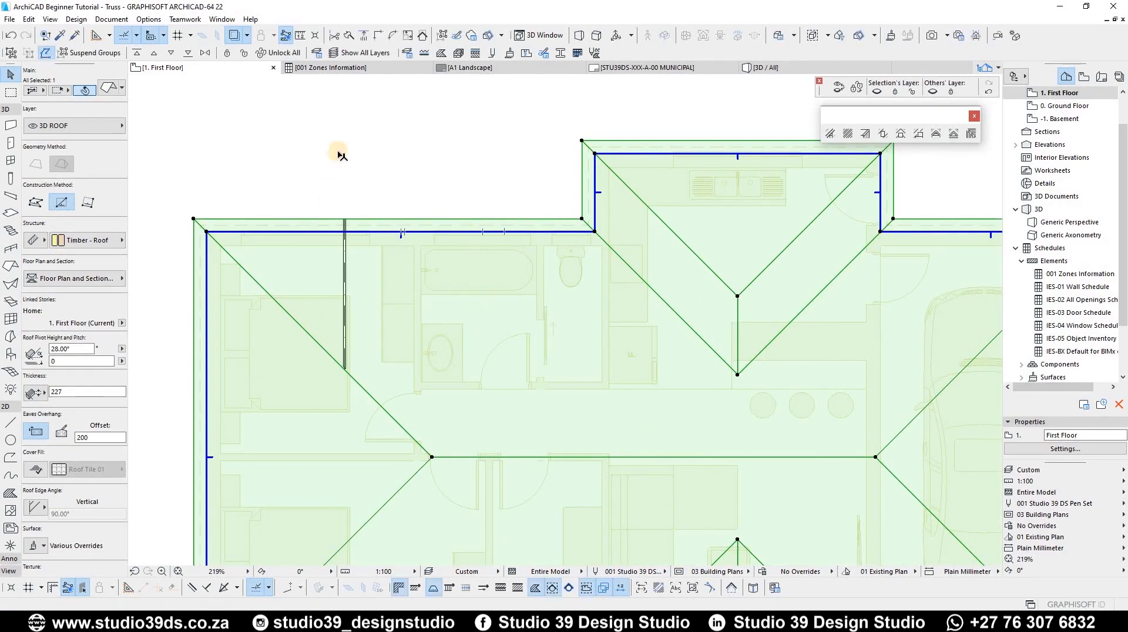
key("Escape")
key("Escape")
Multiply the placed rafter along the eaves using Increment and Spread, making three copies spaced 1000 mm apart
left_click(348, 247)
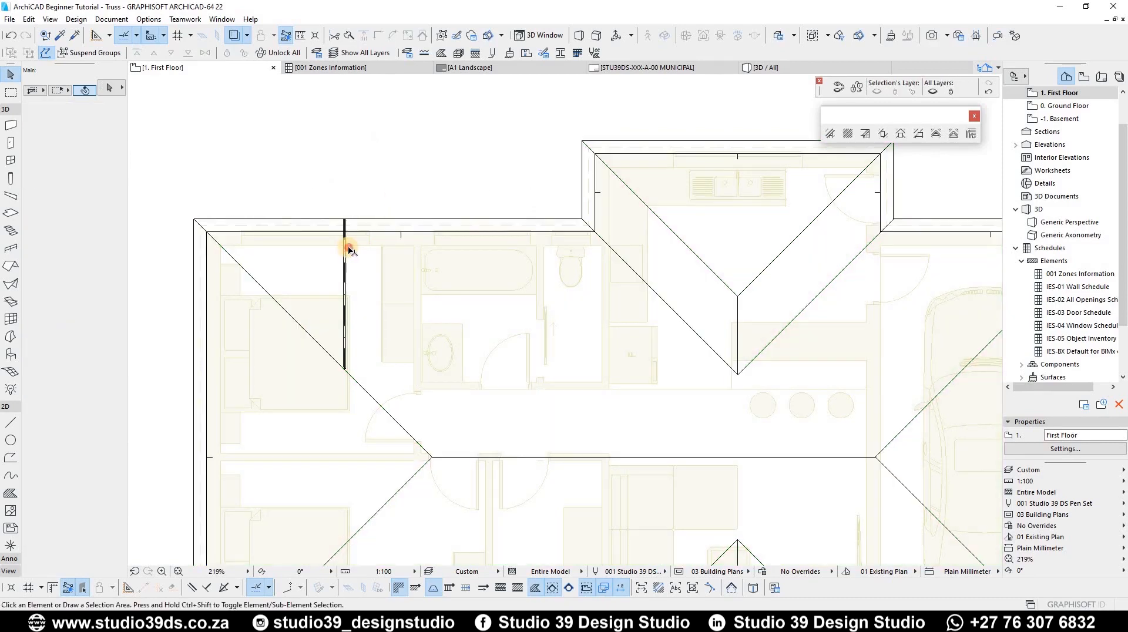
left_click(346, 253)
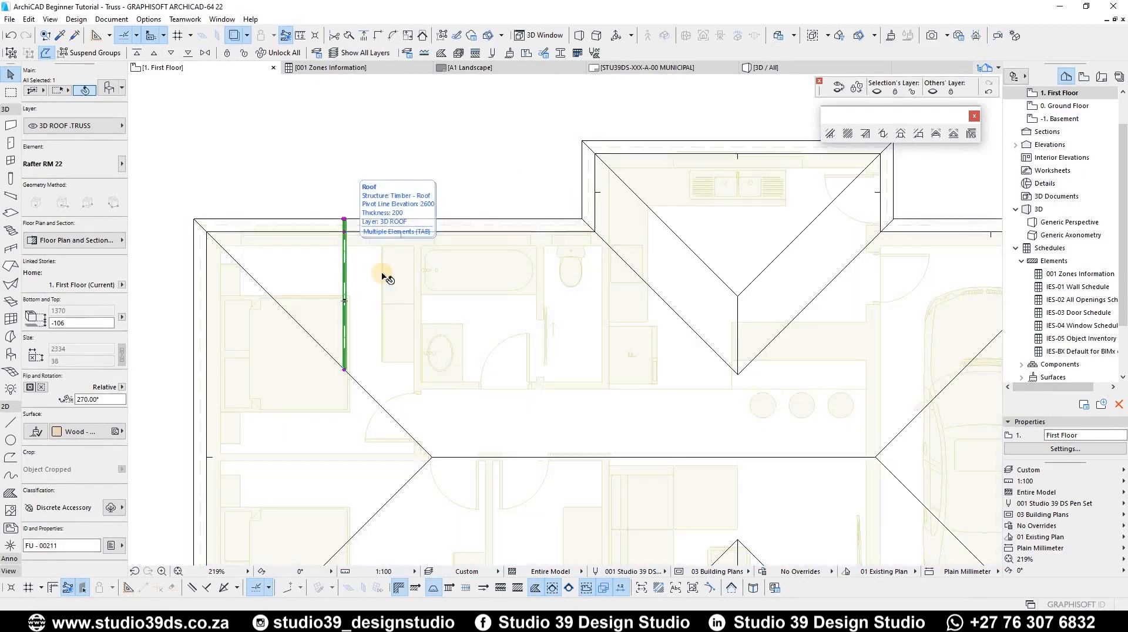
key("ctrl+u")
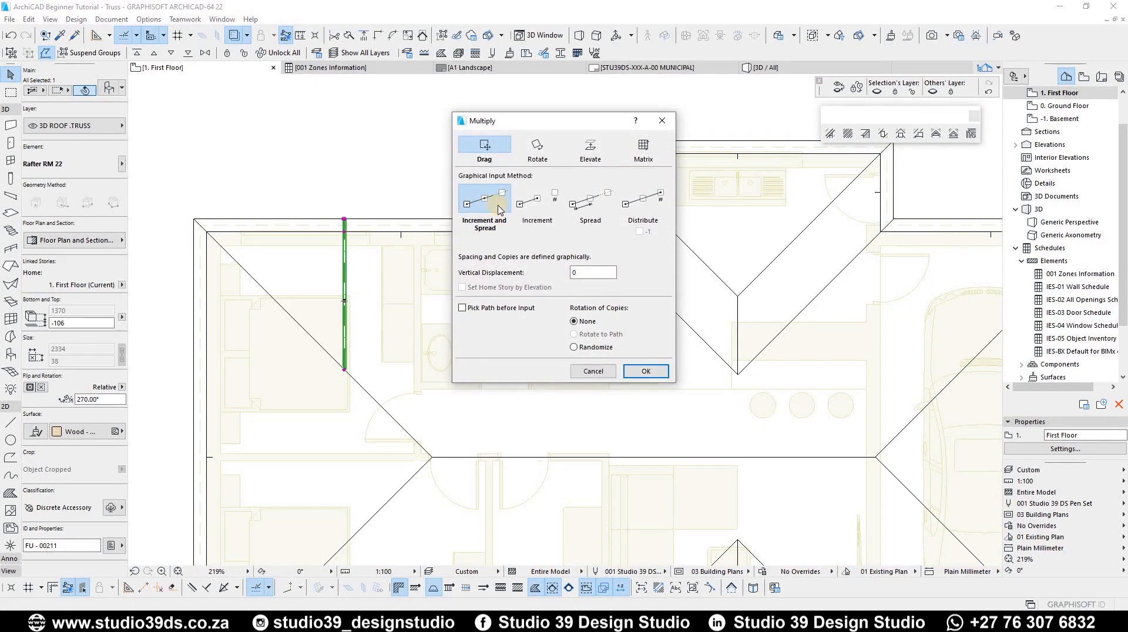
left_click(648, 372)
scroll(378, 285, "up", 4)
left_click(378, 282)
type("1000")
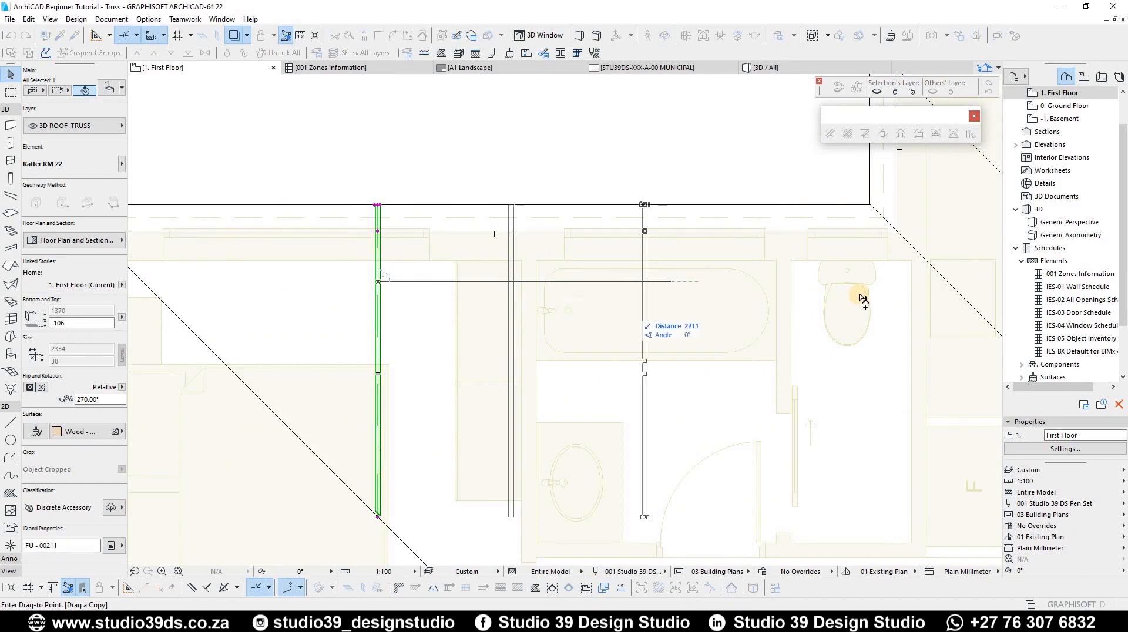
key("Return")
Stretch the lower end of the copied rafter furthest from the hip down to the main ridge line
scroll(553, 200, "down", 5)
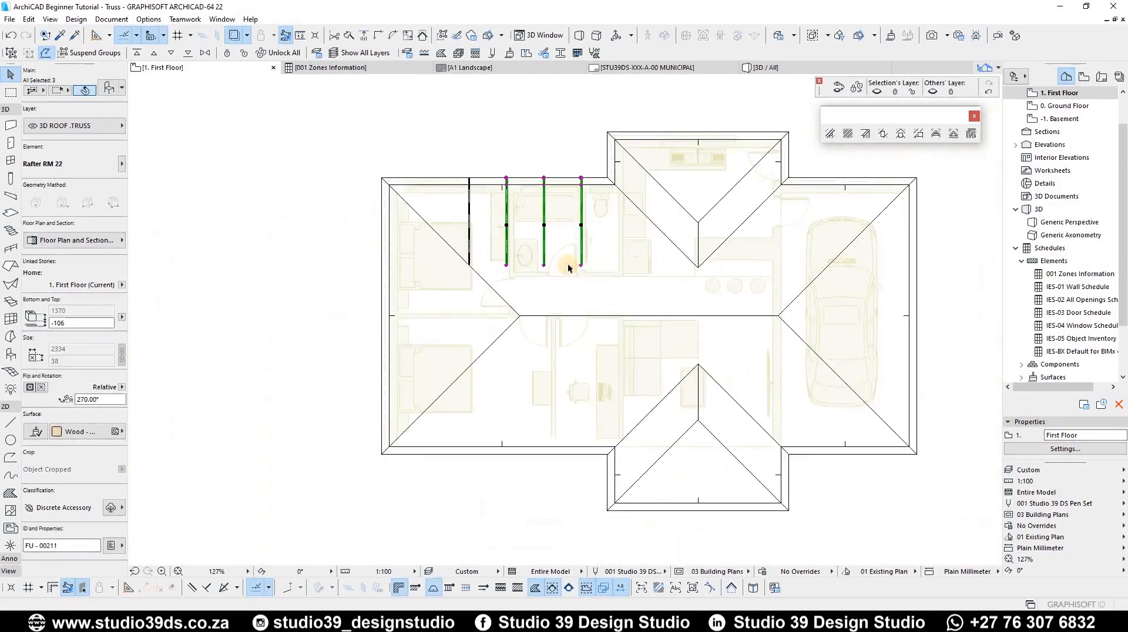
scroll(609, 262, "up", 5)
key("Escape")
left_click(609, 262)
scroll(610, 262, "up", 5)
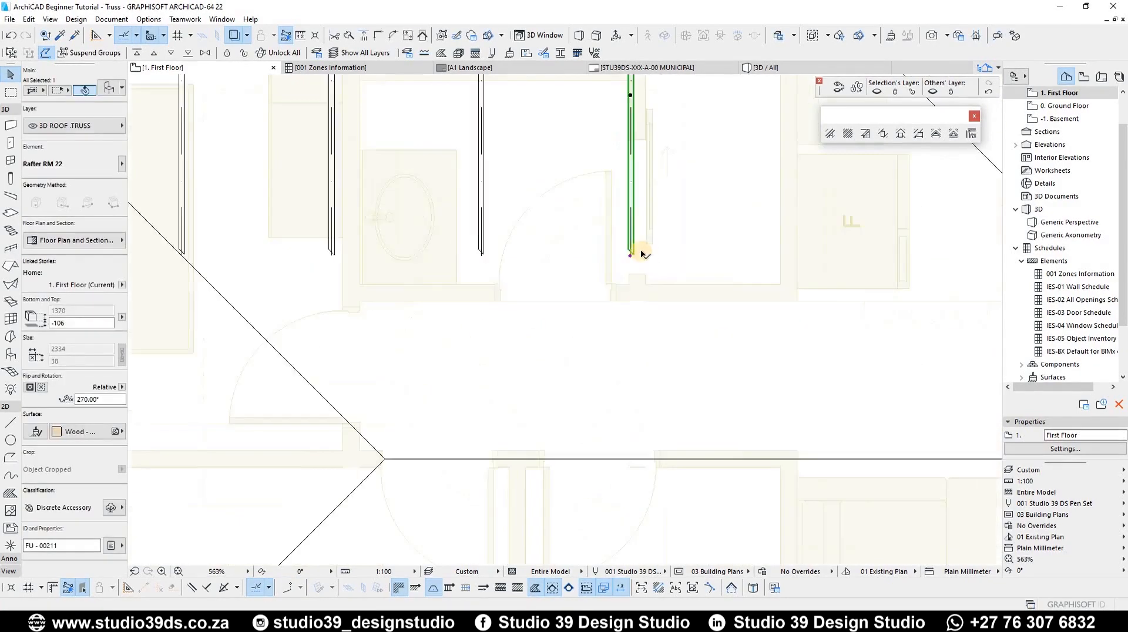
key("Escape")
left_click(644, 252)
left_click(644, 251)
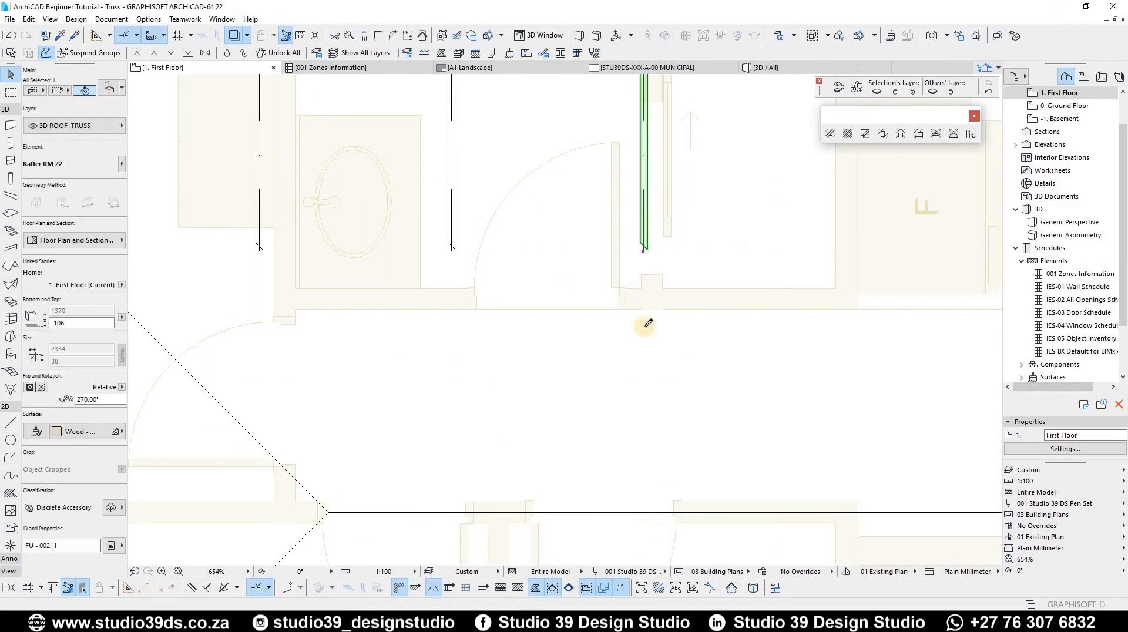
left_click(646, 510)
scroll(569, 311, "down", 1)
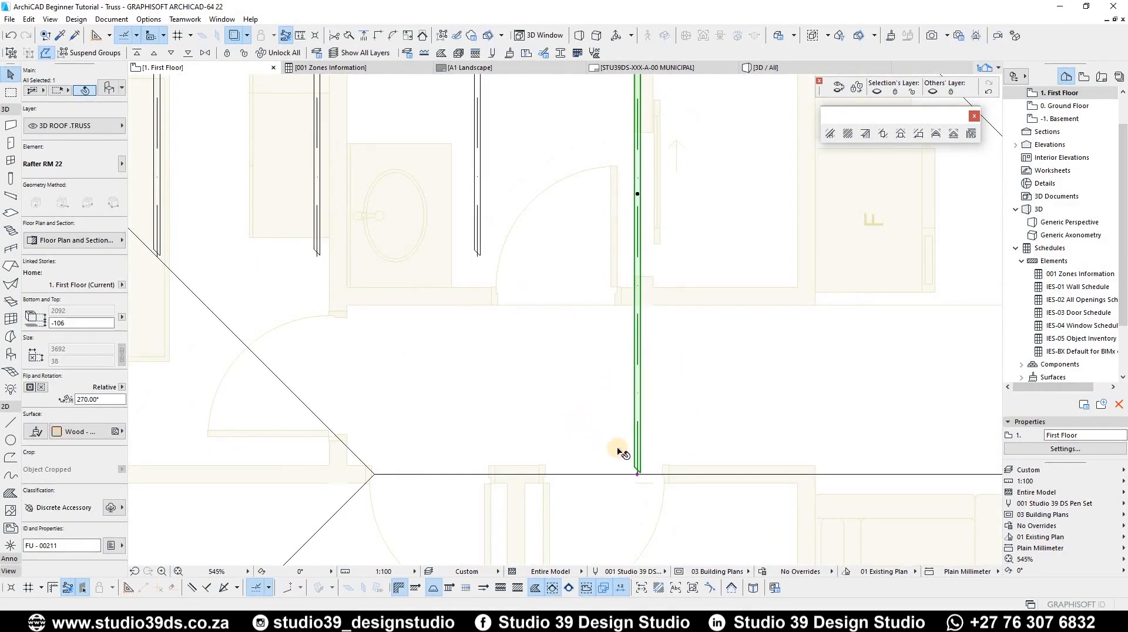
scroll(622, 453, "up", 4)
scroll(622, 441, "up", 3)
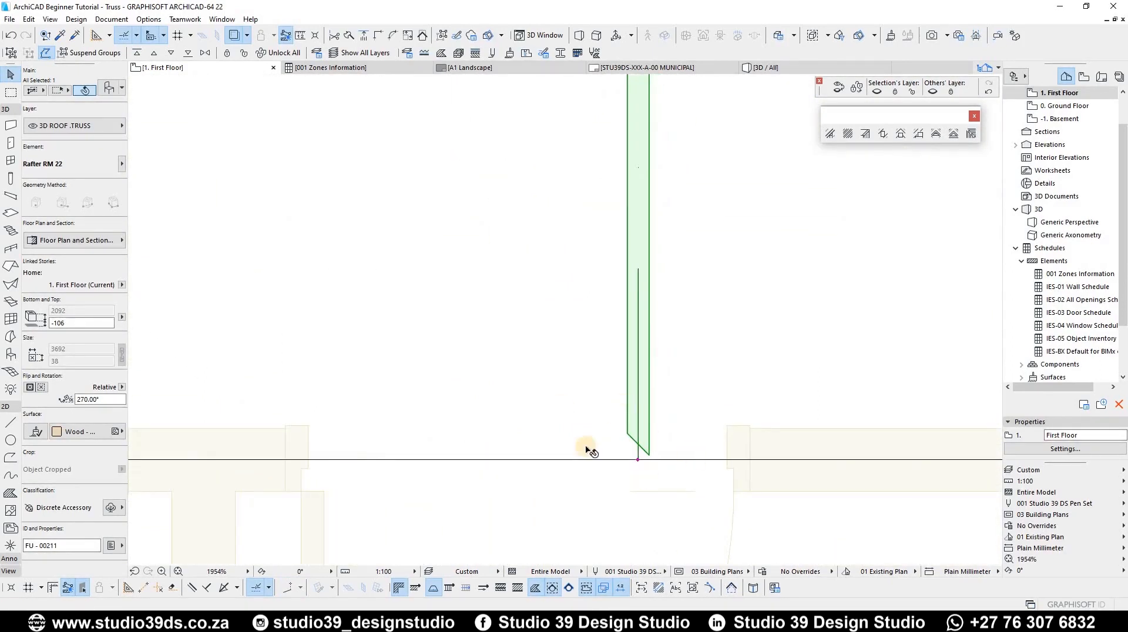
scroll(597, 410, "down", 10)
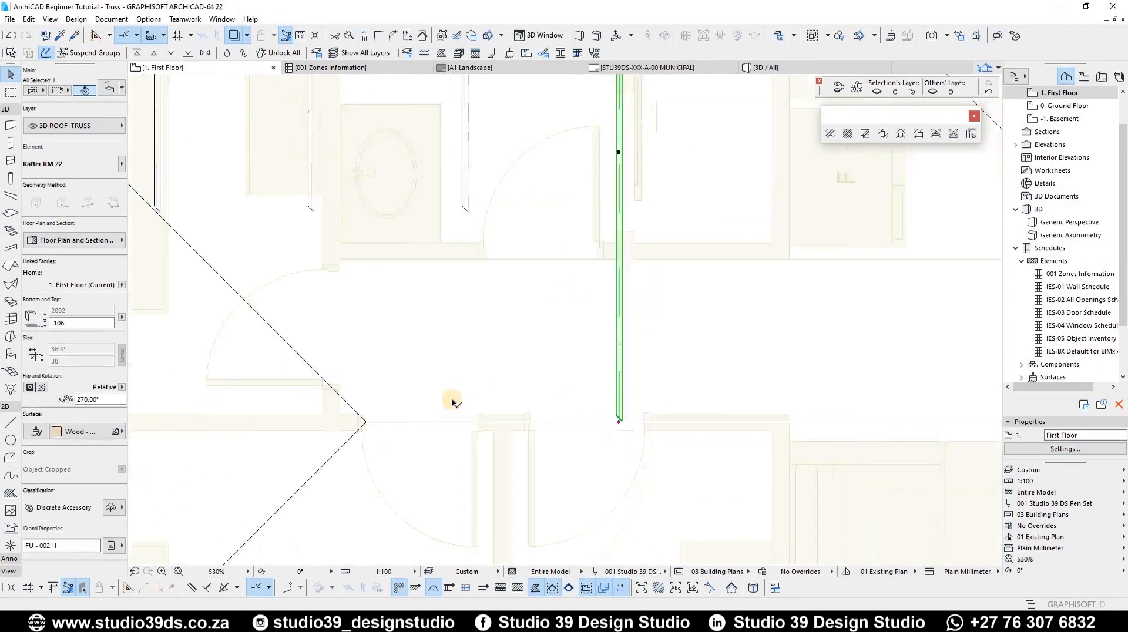
scroll(343, 241, "up", 2)
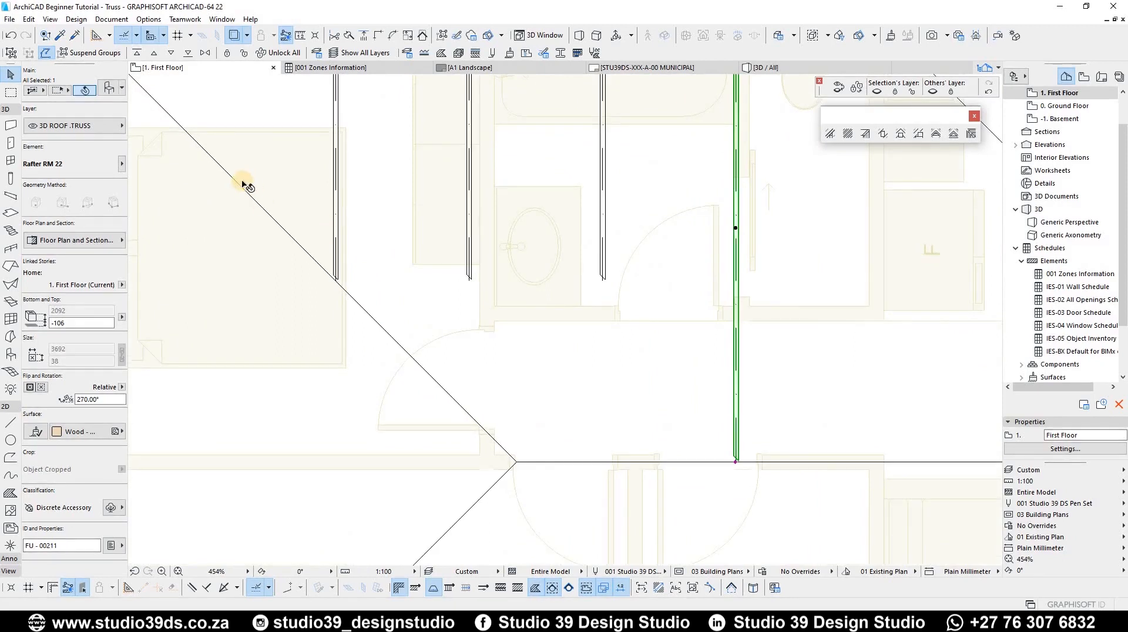
Stretch the lower end of the first copied rafter, next to the original one, down to the hip line
left_click(237, 185)
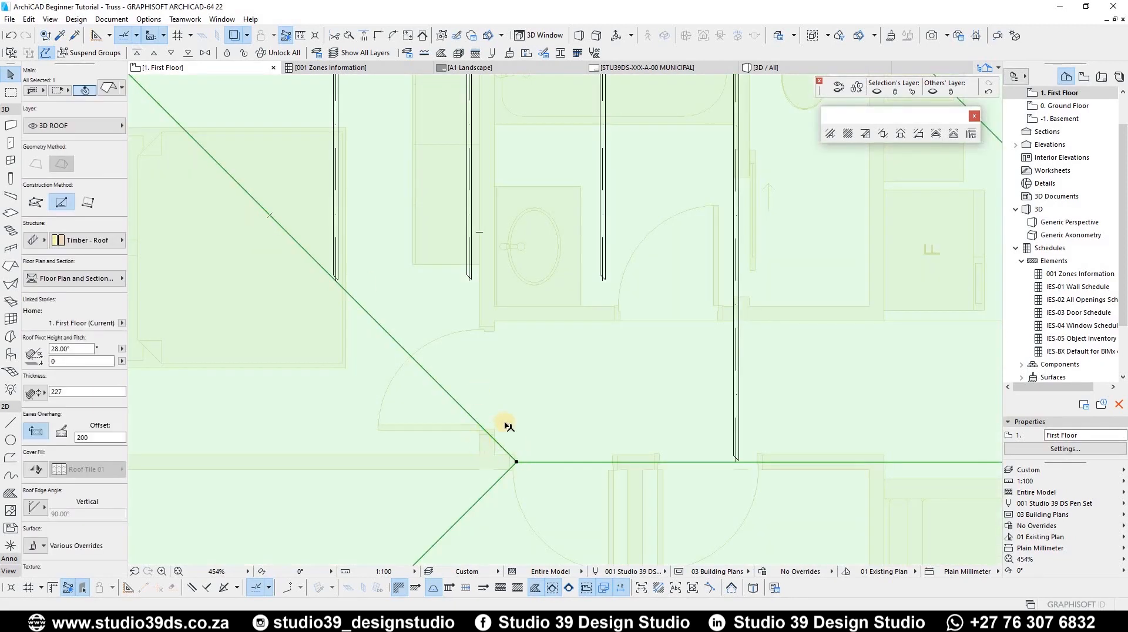
scroll(507, 427, "down", 5)
key("Escape")
left_click(475, 366)
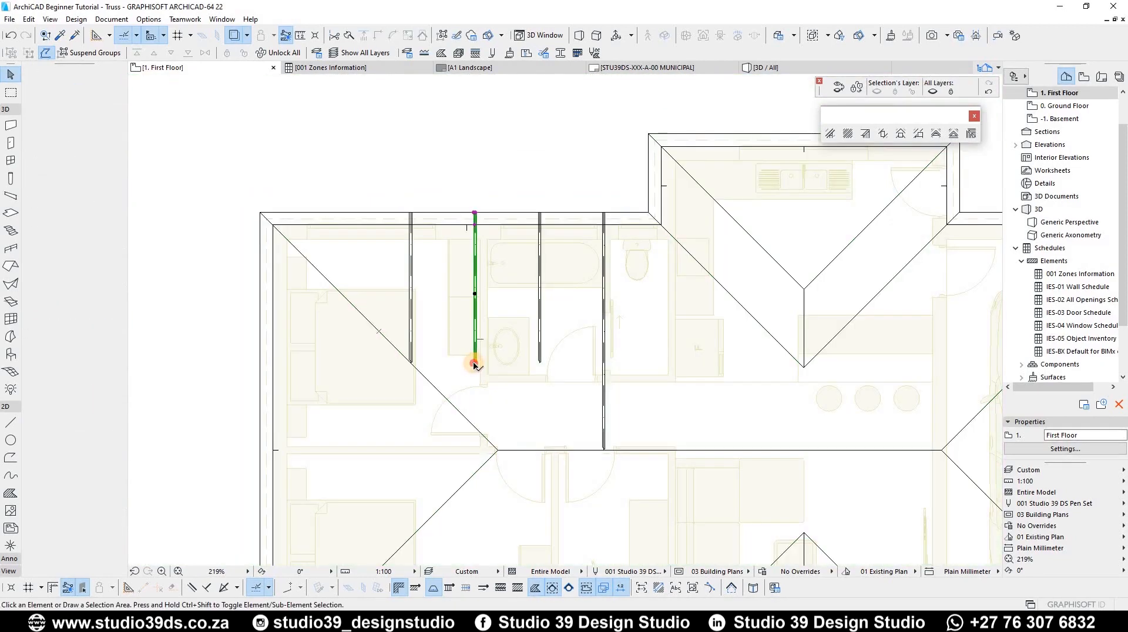
left_click(474, 365)
scroll(489, 446, "up", 5)
left_click(478, 456)
scroll(391, 436, "down", 5)
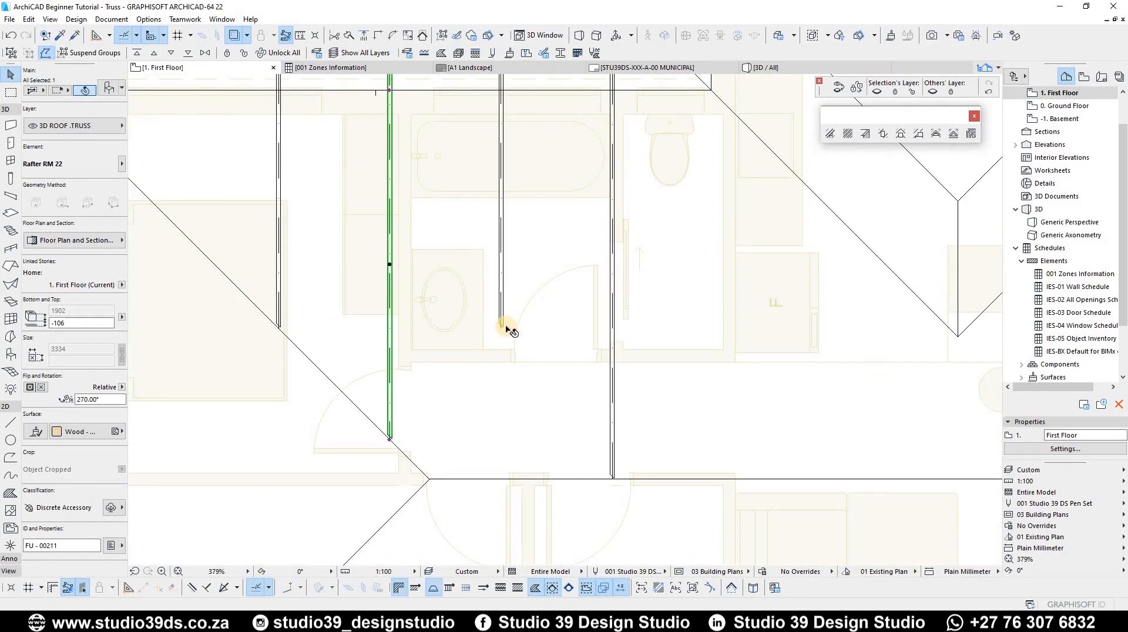
Stretch the lower end of the middle copied rafter, above the bathroom basin, to the main ridge line
left_click(500, 328)
left_click(500, 328)
scroll(497, 470, "up", 5)
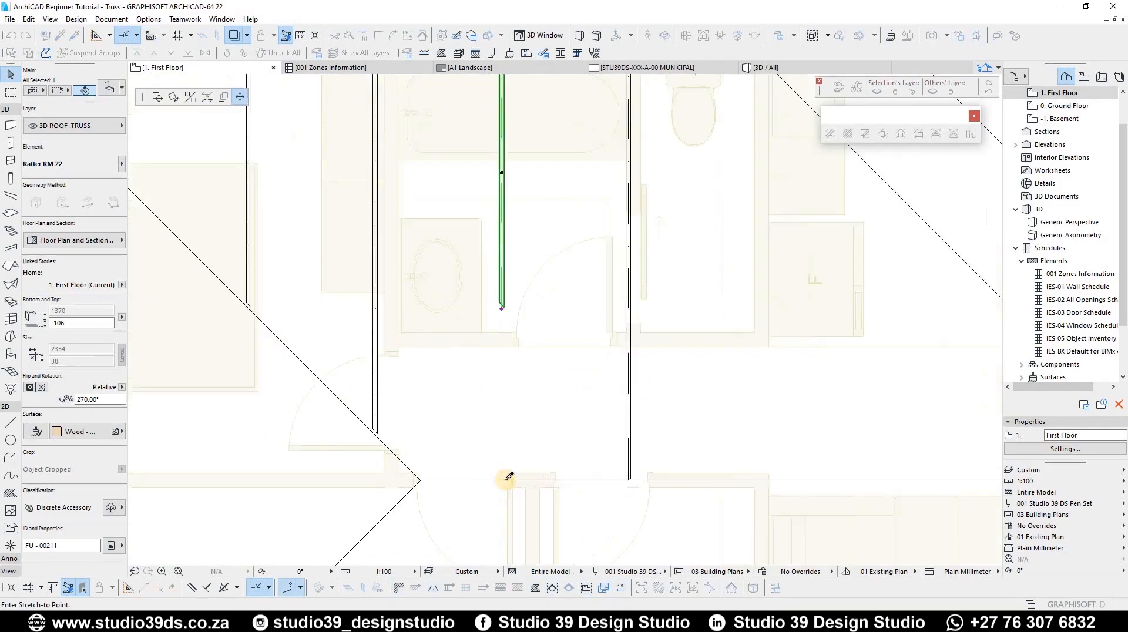
left_click(506, 487)
scroll(545, 408, "down", 4)
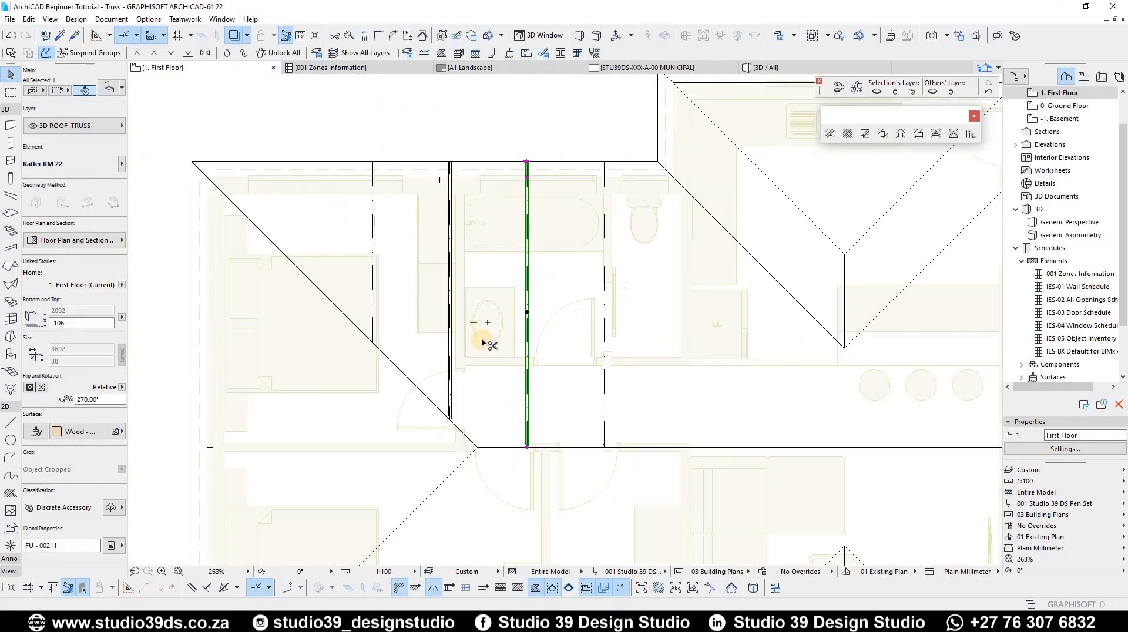
Undo the rafter stretches, the multiplied copies and the placement of the original rafter
key("ctrl+z")
key("ctrl+z")
key("ctrl+z")
key("ctrl+z")
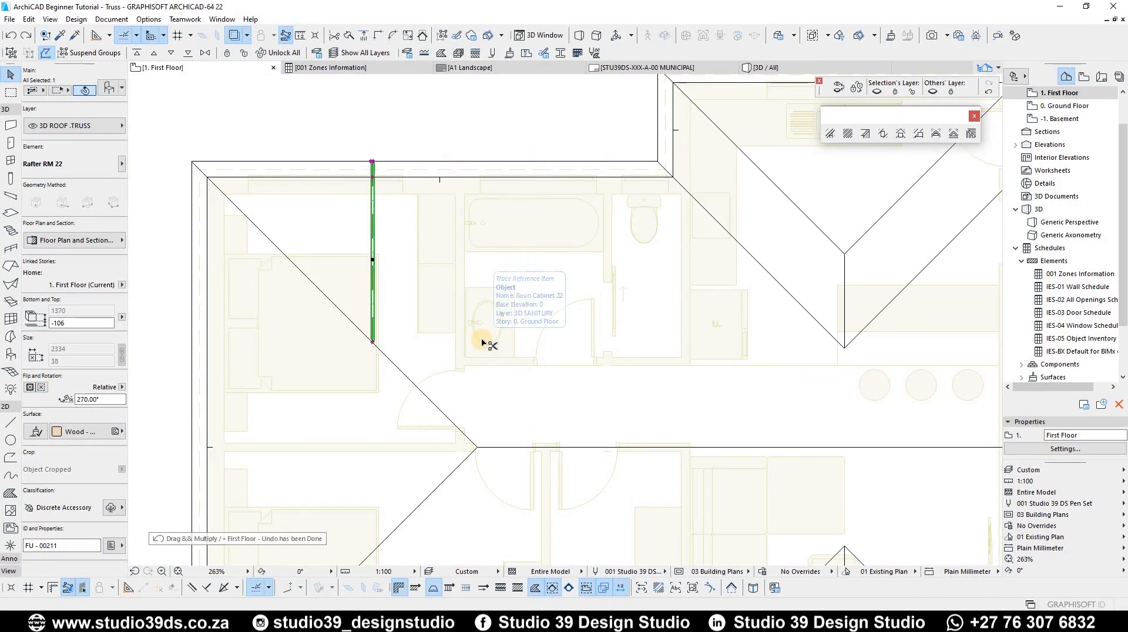
key("ctrl+z")
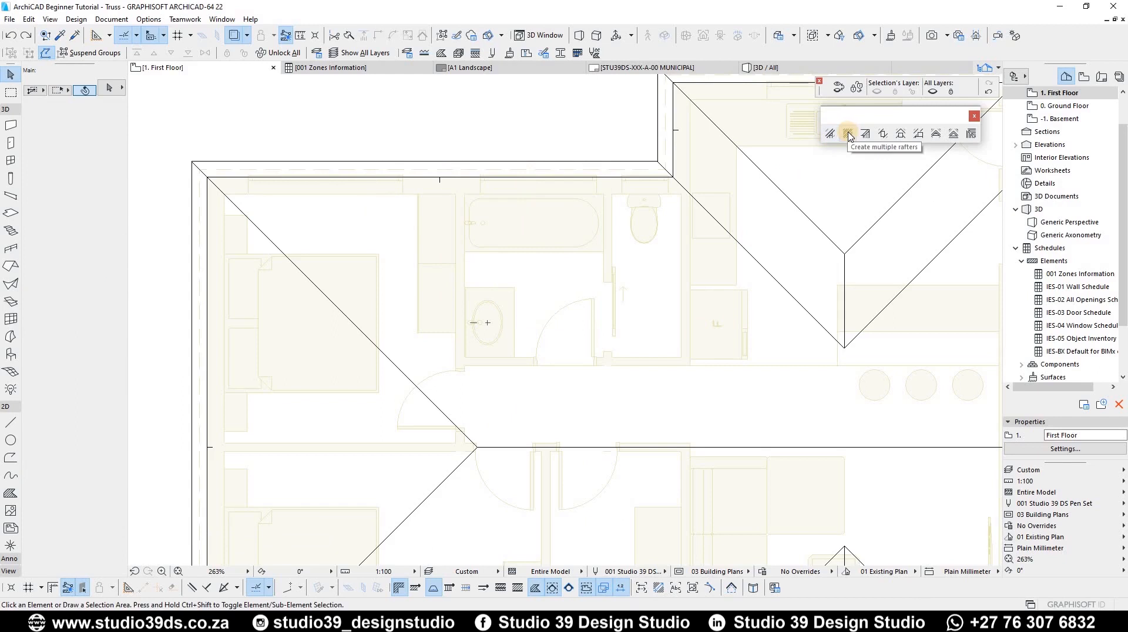
Start creating multiple rafters on the main roof and set the maximum distance between rafters to 1000 mm
left_click(848, 134)
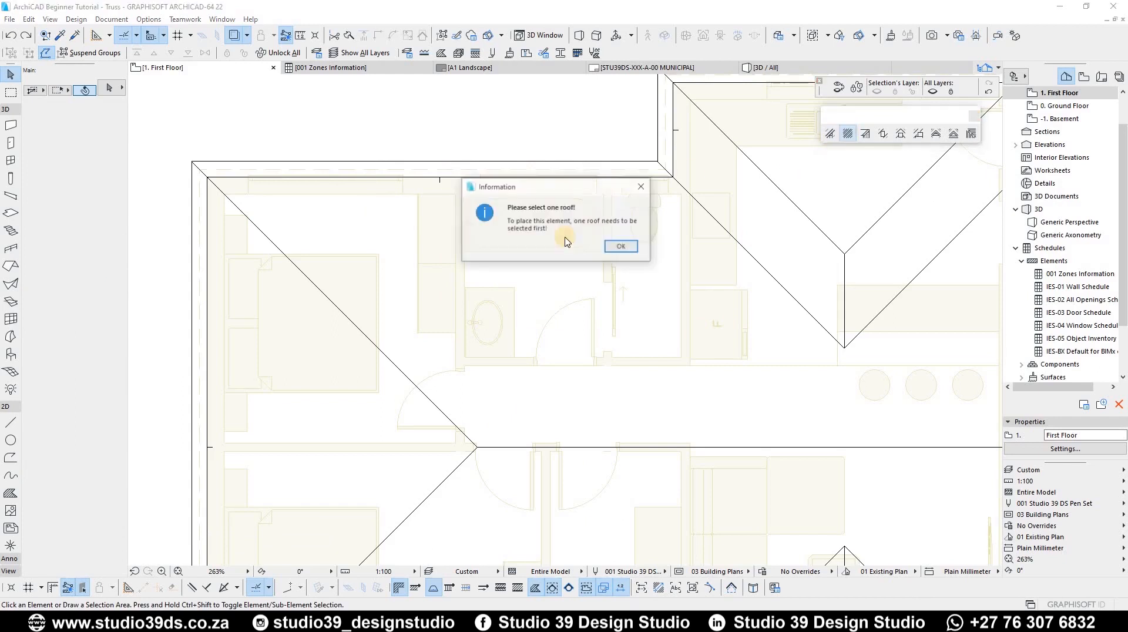
key("Return")
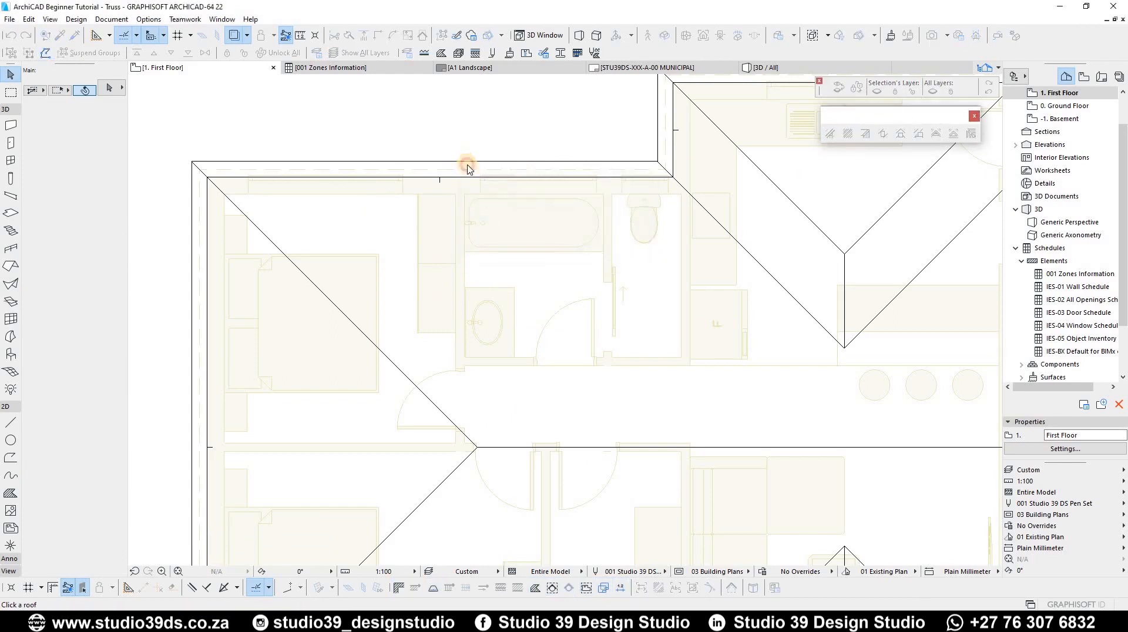
left_click(465, 166)
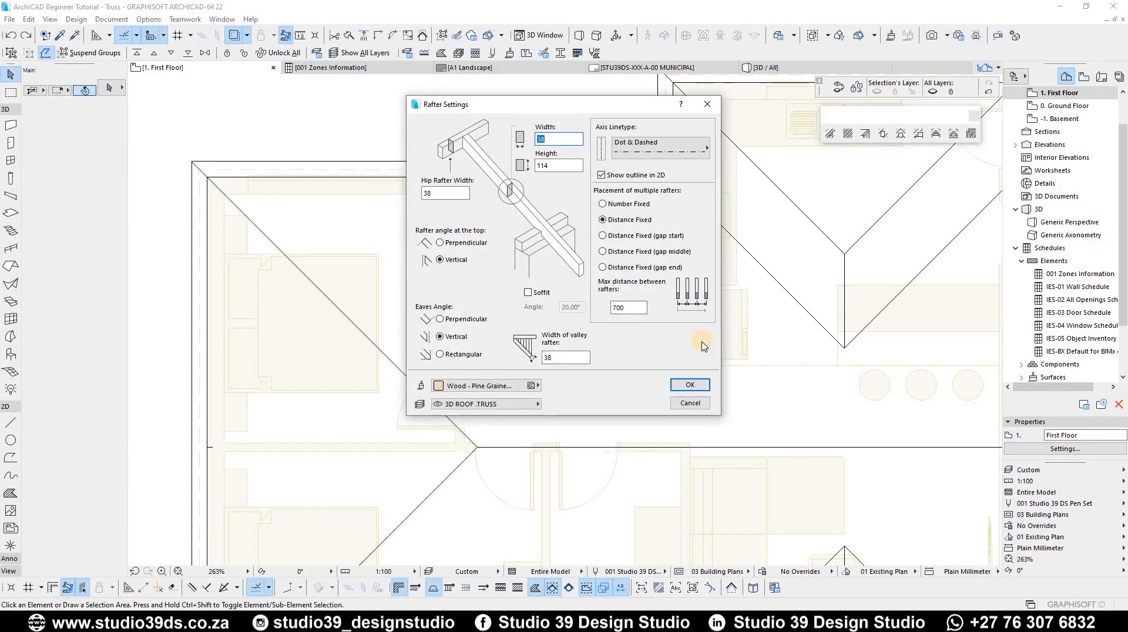
double_click(435, 193)
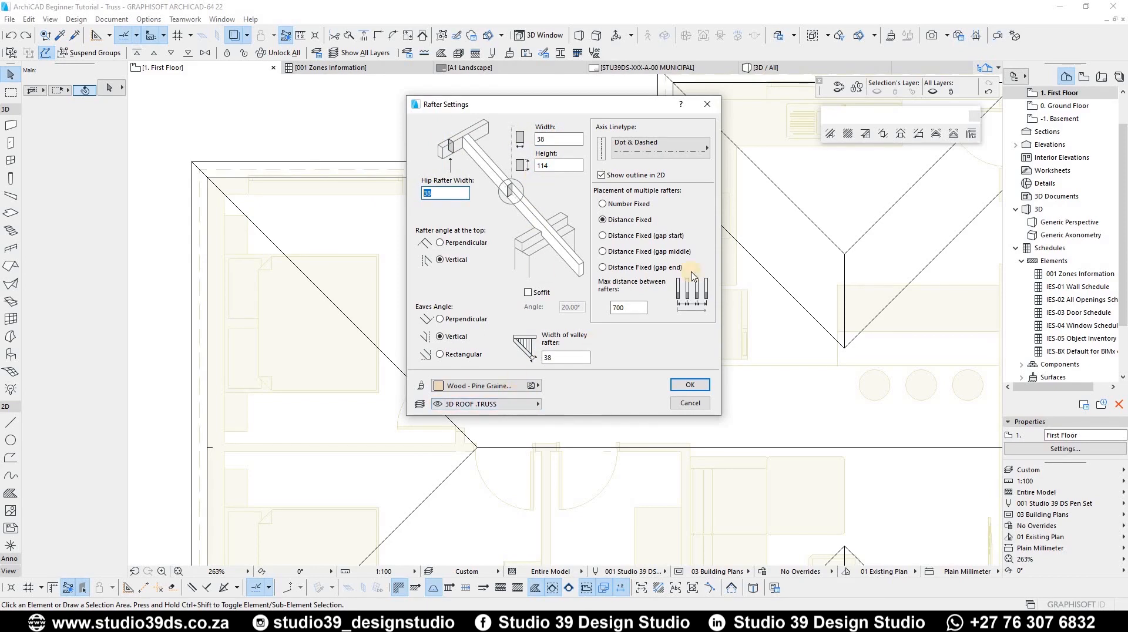
left_click(642, 309)
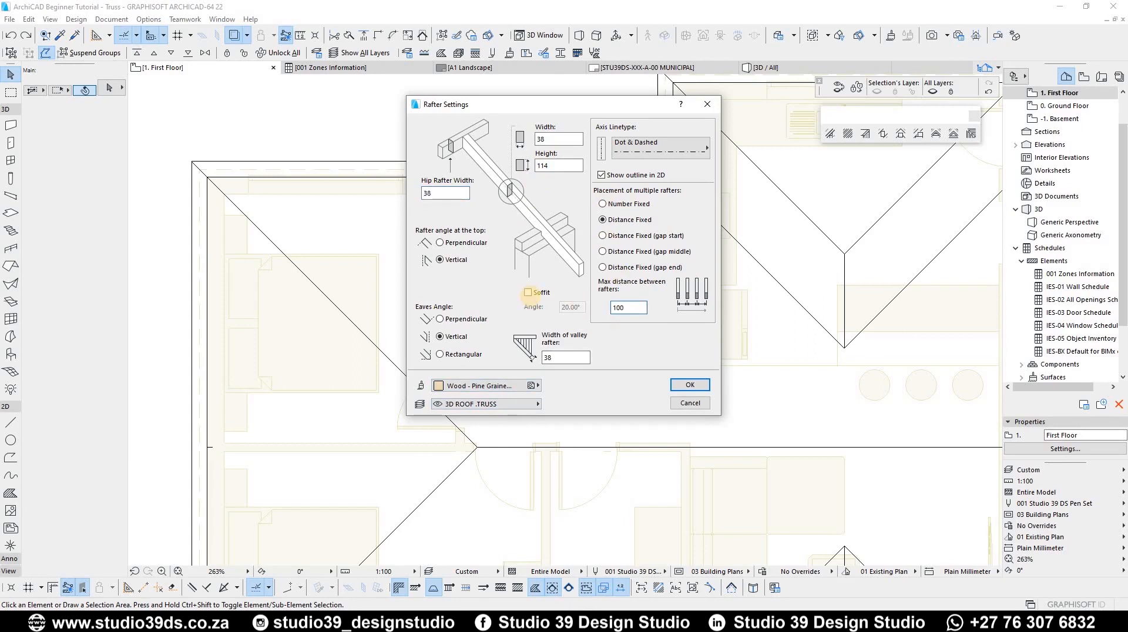
Compare the multiple-rafter placement options and apply Distance Fixed (gap start) with 1000 mm between rafters
left_click(620, 205)
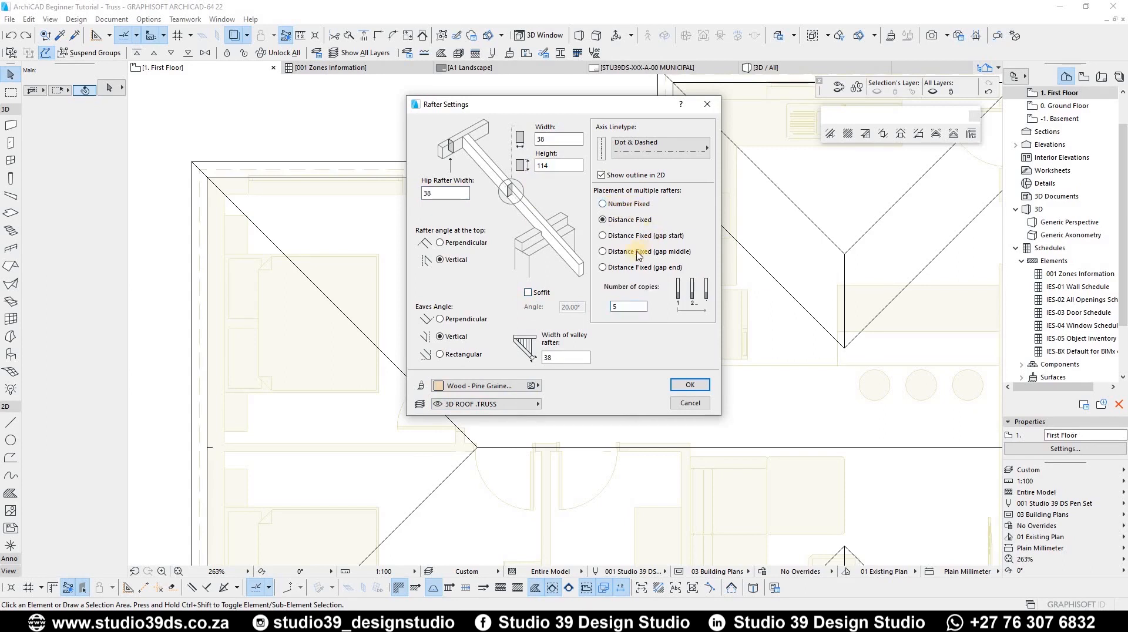
left_click(617, 221)
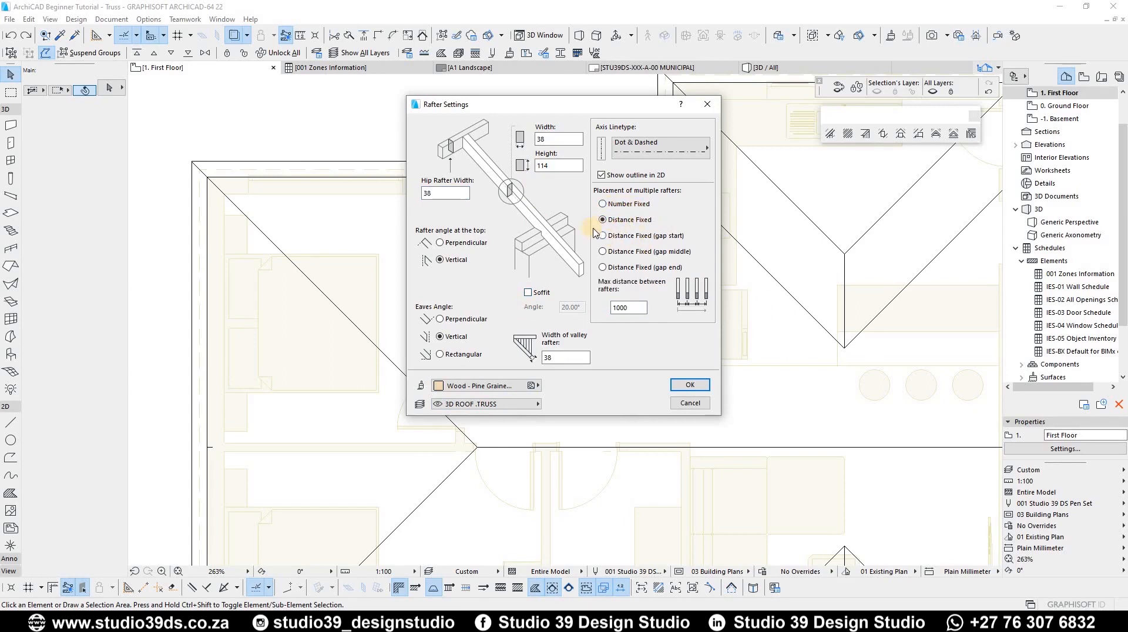
double_click(638, 305)
left_click(628, 239)
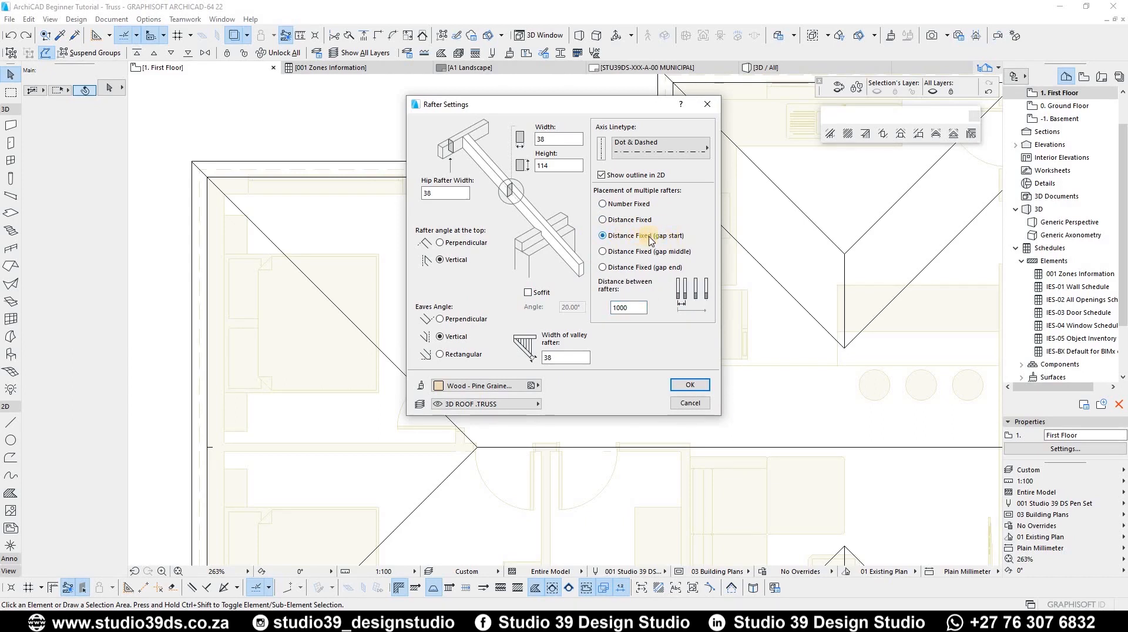
left_click(620, 269)
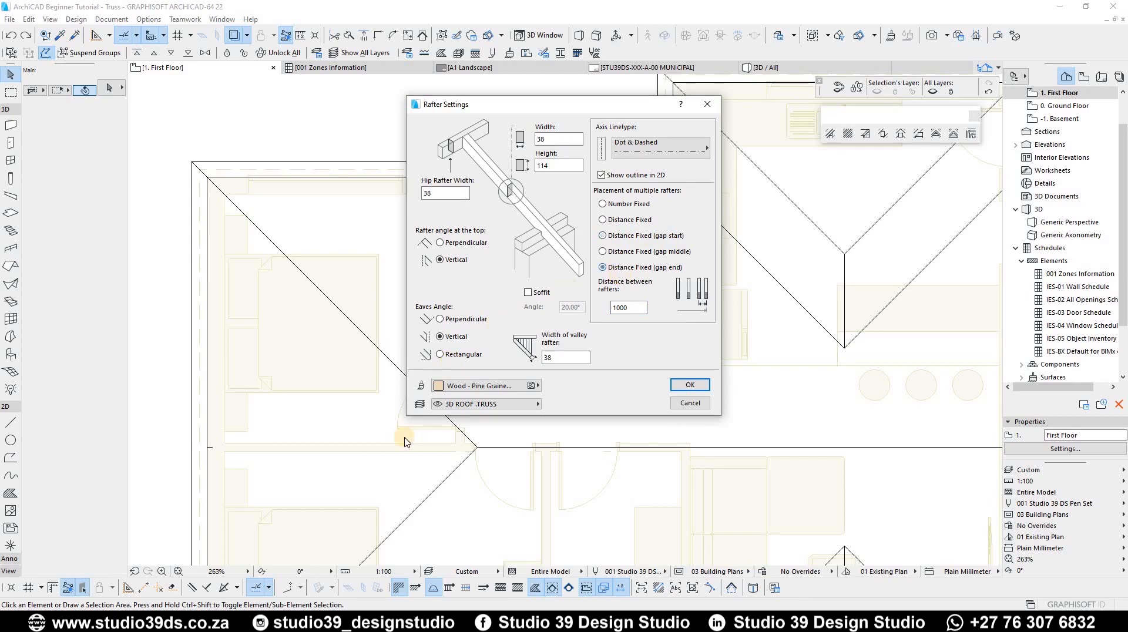
left_click(619, 241)
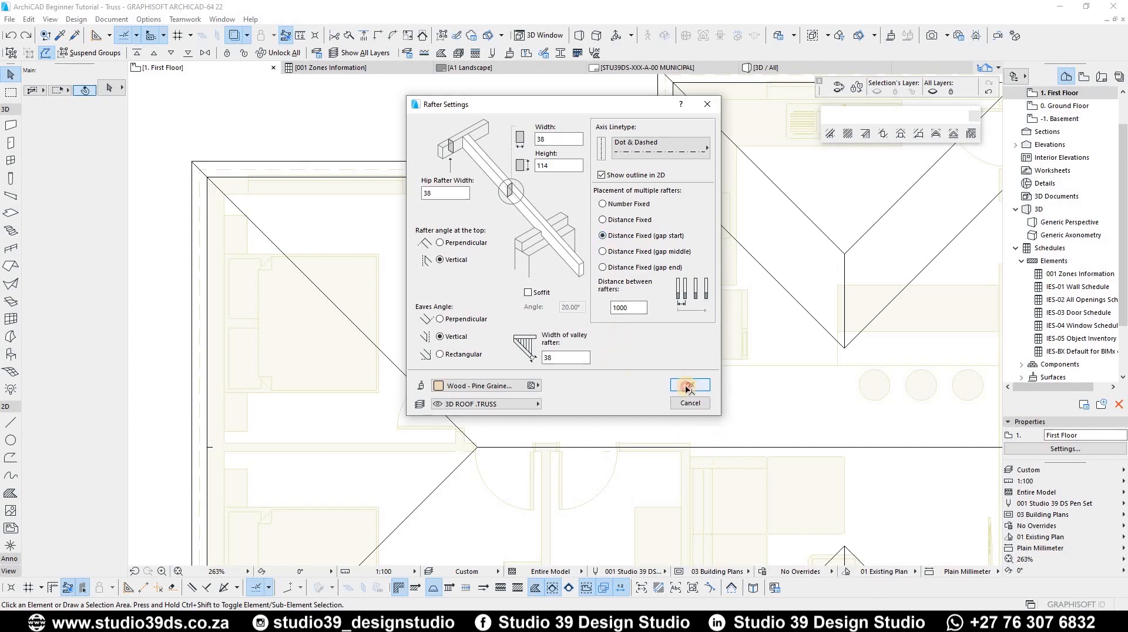
left_click(688, 385)
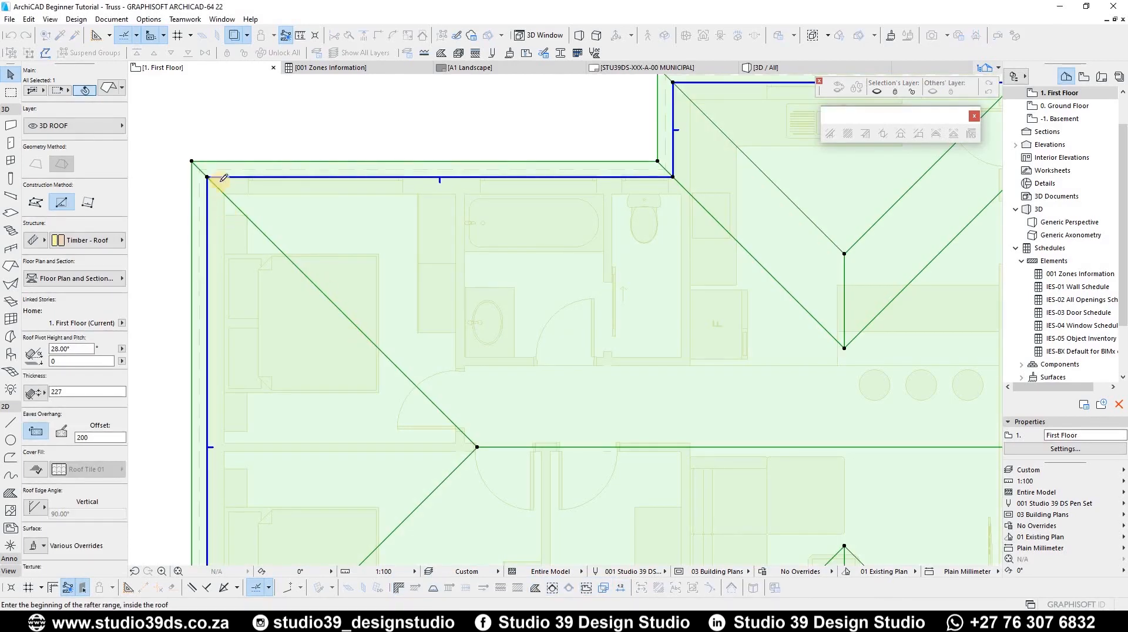
Place multiple rafters at 1000 mm spacing on the main roof plane above the bathroom, ranging from its outer hip corner past the valley
left_click(409, 176)
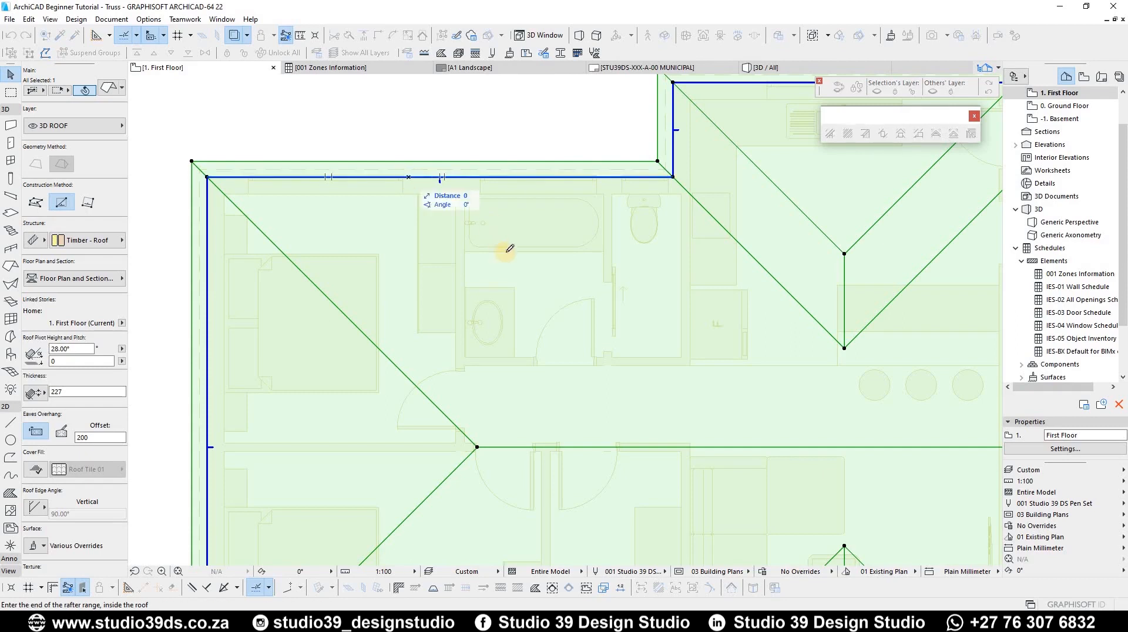
left_click(431, 207)
left_click(848, 135)
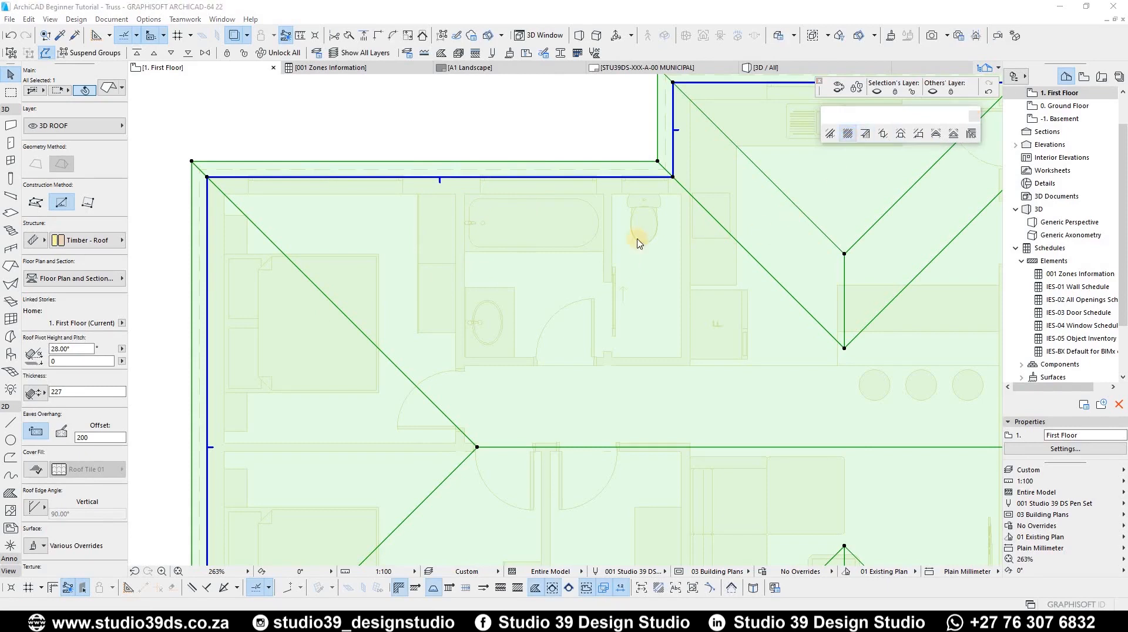
key("Return")
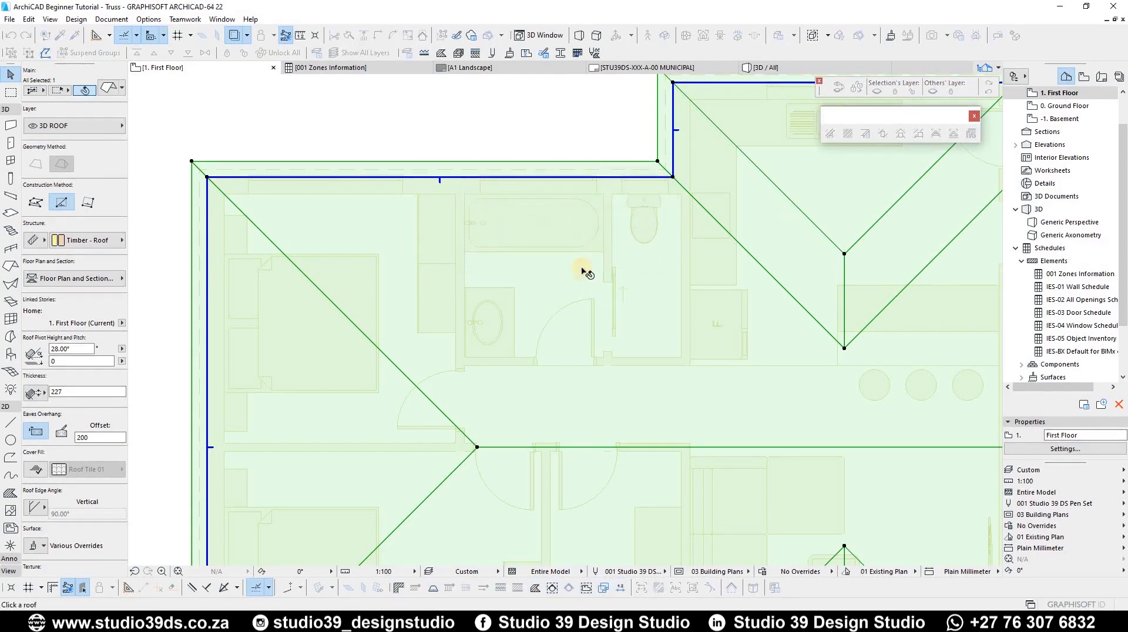
left_click(467, 180)
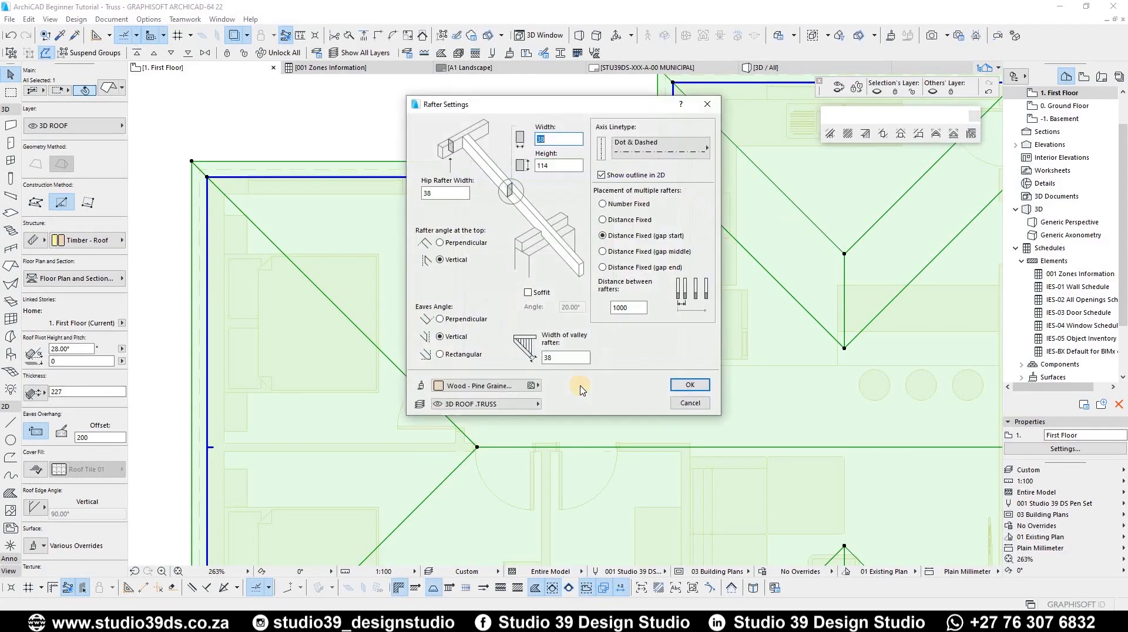
left_click(691, 385)
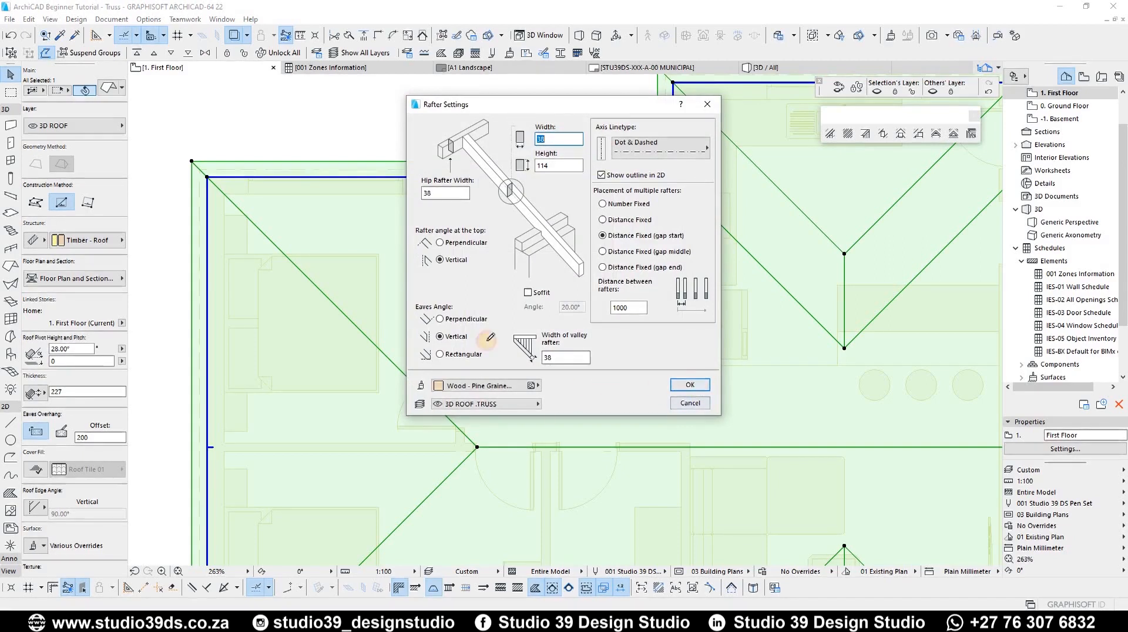
left_click(208, 178)
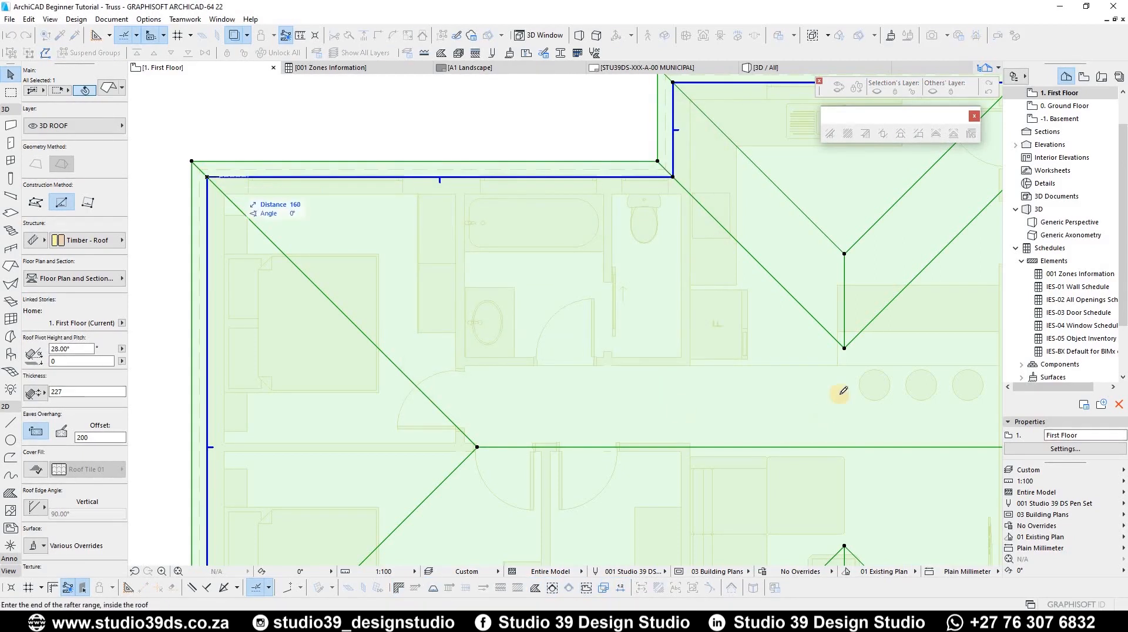
left_click(830, 360)
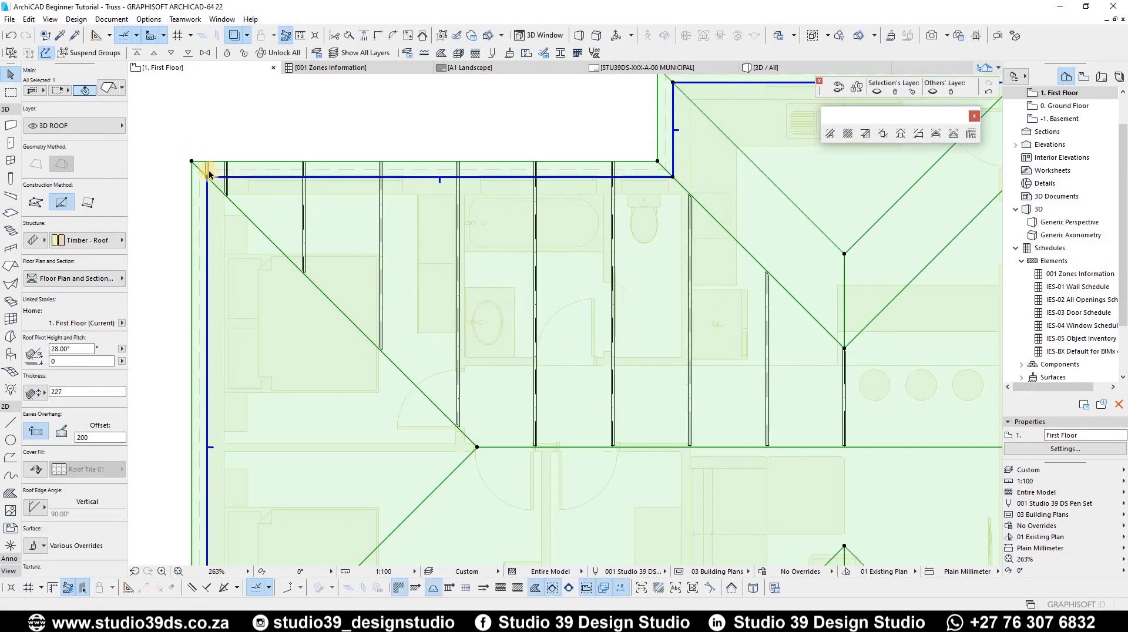
Measure the distance between the first two rafters at the main roof's corner beside the upper bedroom
scroll(208, 173, "up", 5)
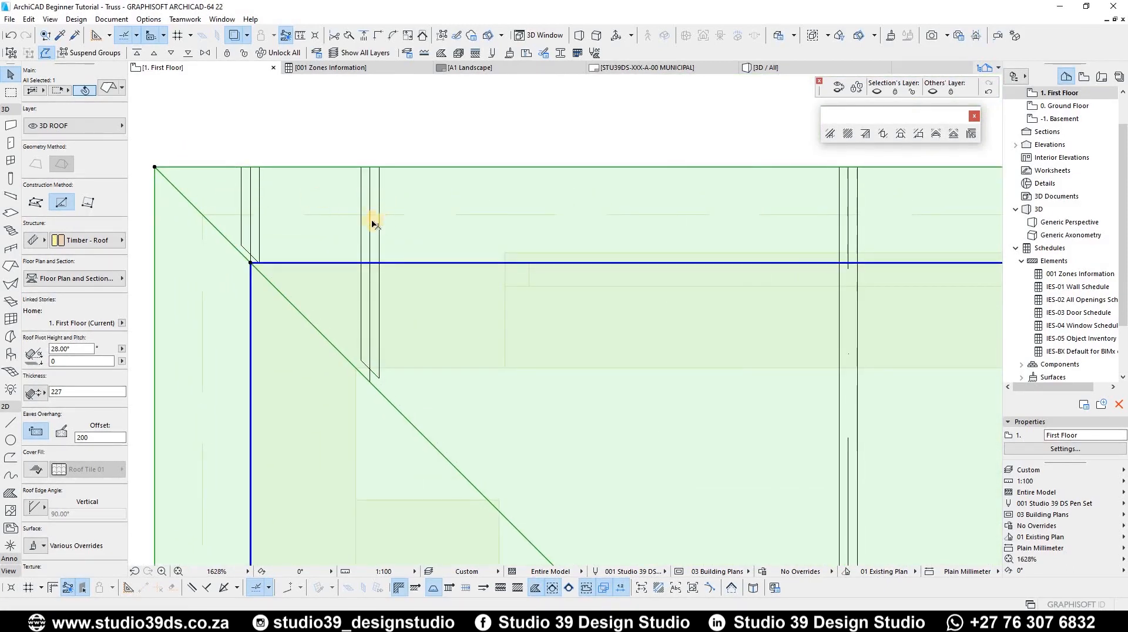
key("m")
left_click(250, 166)
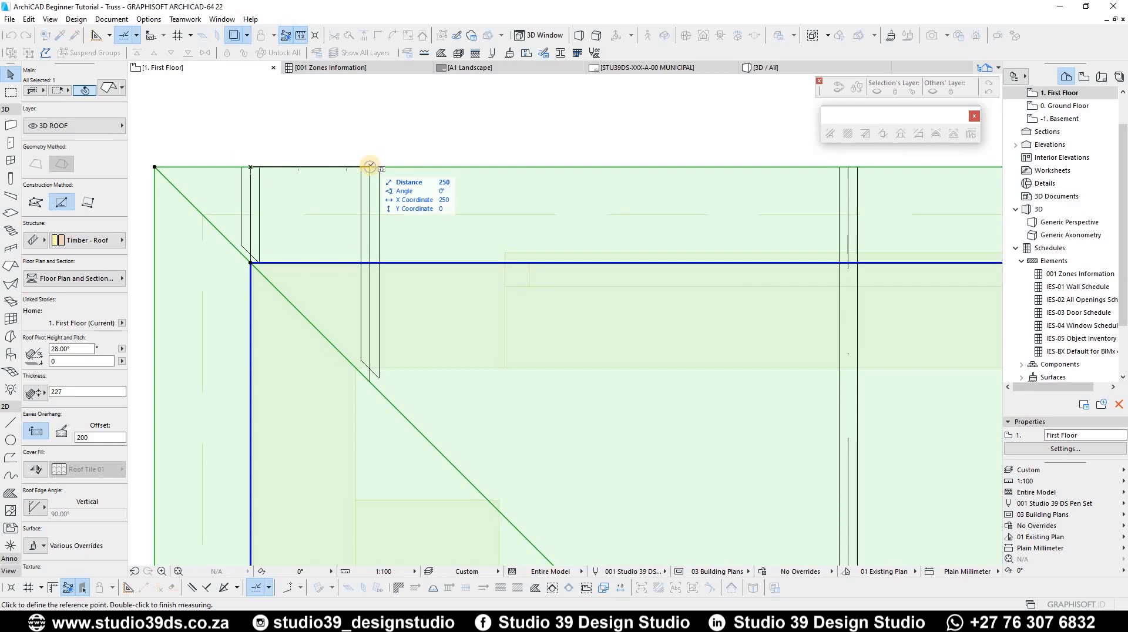
key("Escape")
scroll(298, 188, "down", 5)
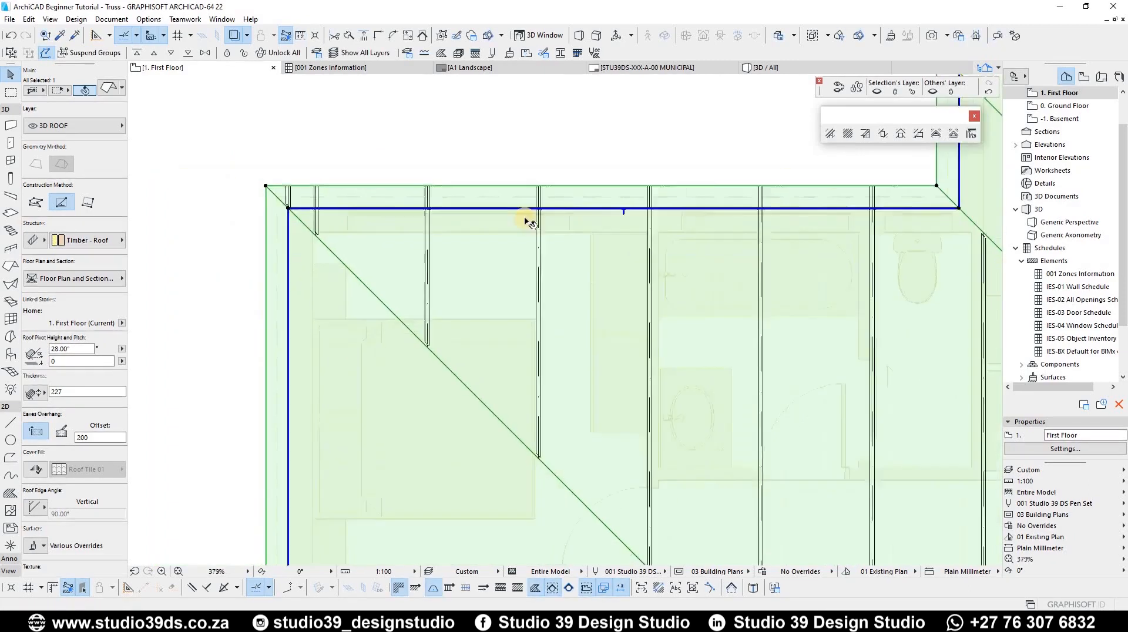
scroll(352, 221, "down", 6)
middle_click_drag(462, 298, 269, 292)
scroll(276, 291, "up", 3)
middle_click_drag(315, 249, 444, 244)
scroll(412, 235, "down", 2)
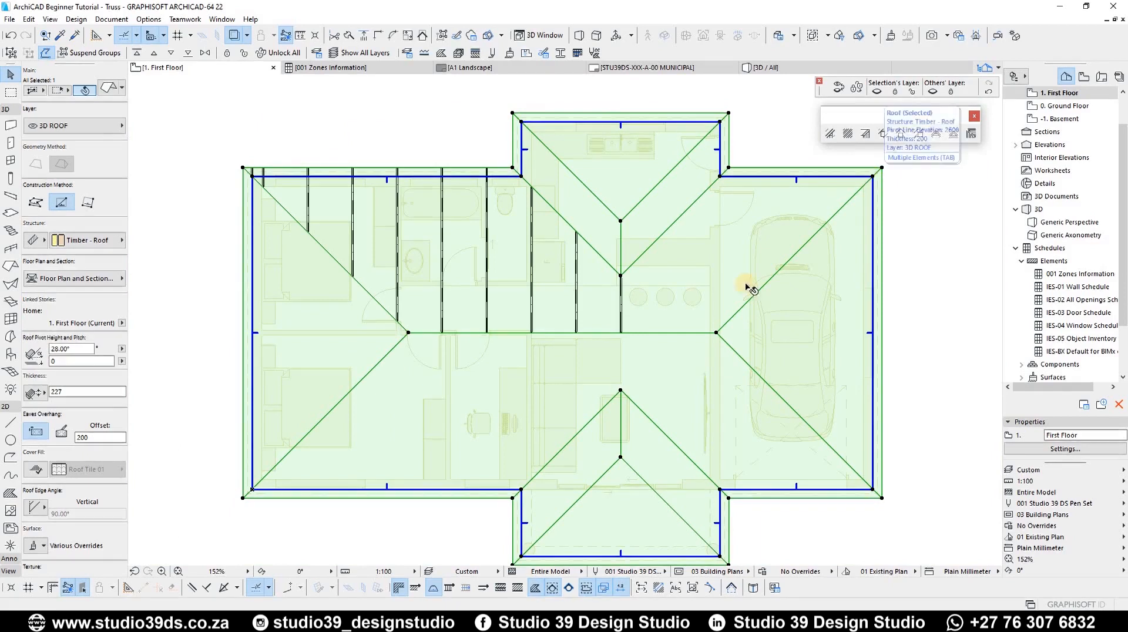
left_click(931, 254)
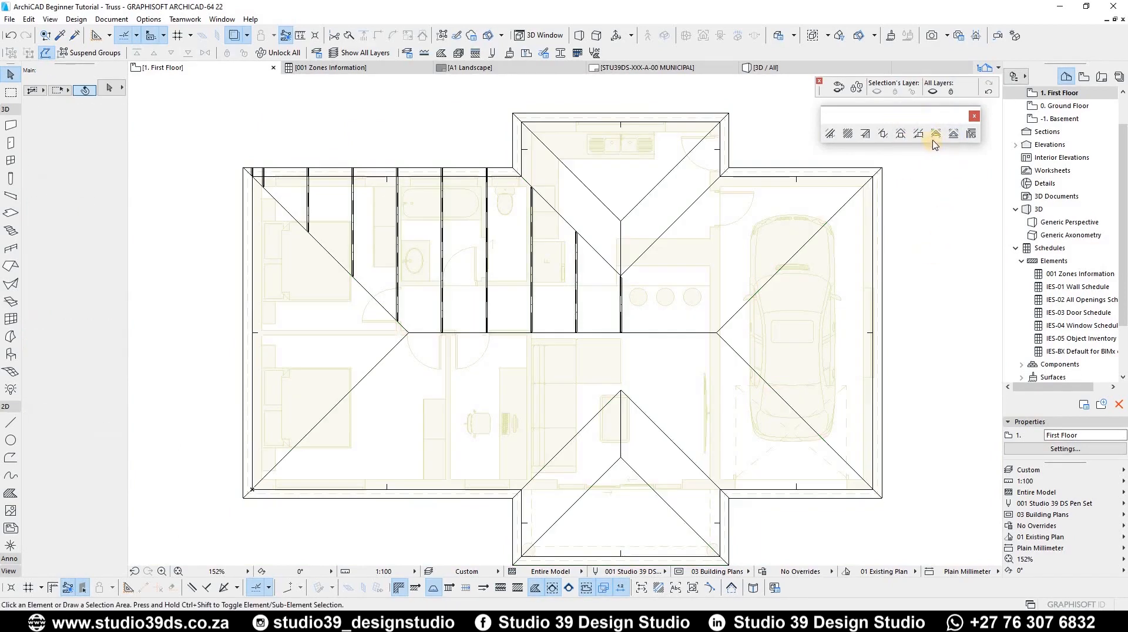
left_click(845, 136)
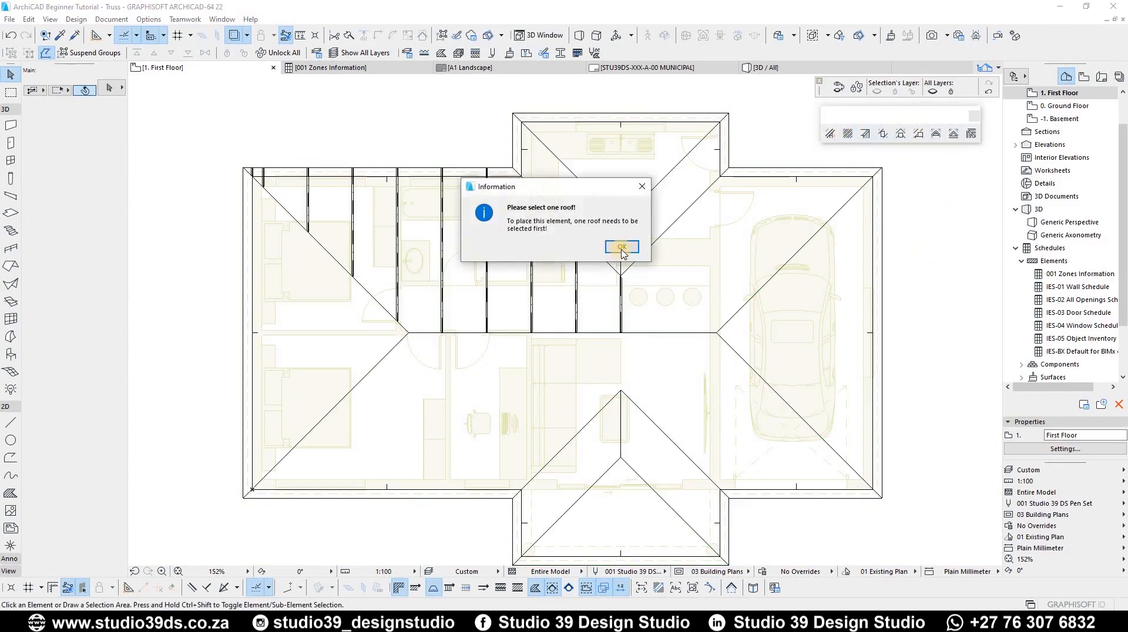
left_click(767, 498)
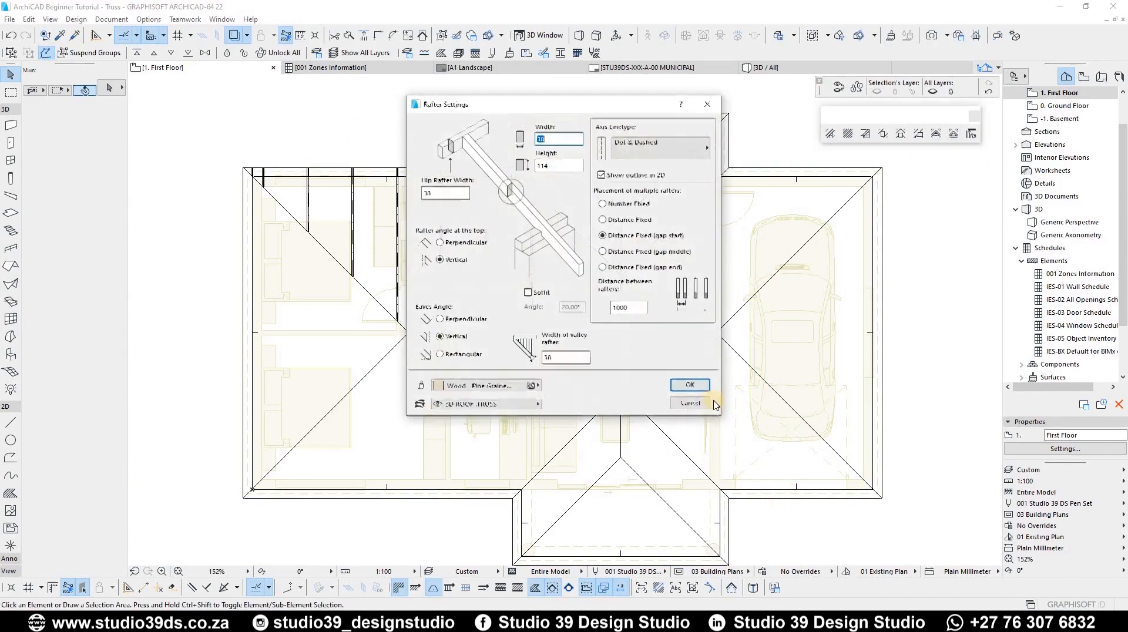
left_click(690, 385)
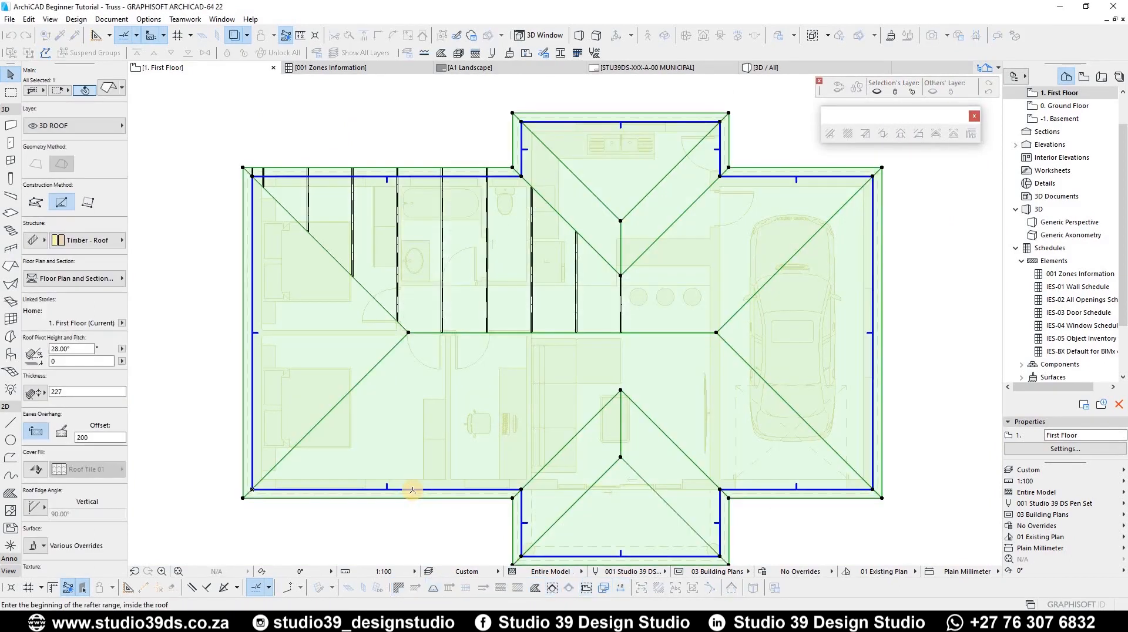
left_click(501, 466)
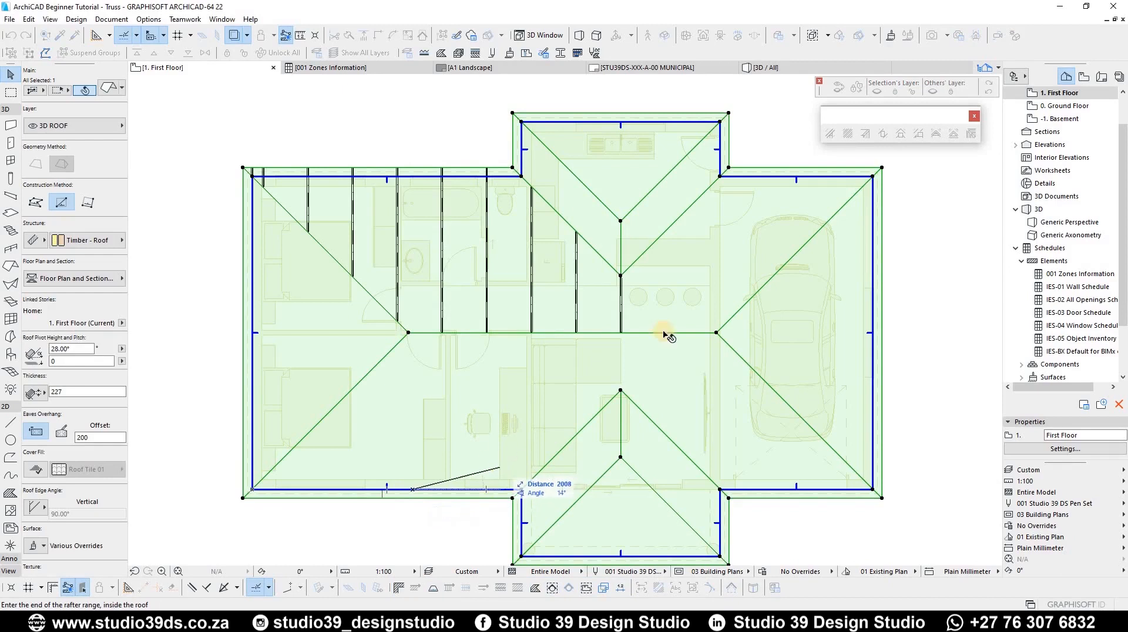
Place multiple rafters at 1000 mm spacing on the opposite main roof plane, ranging from the lower bedroom's hip corner to the garage's hip corner
left_click(847, 134)
left_click(655, 255)
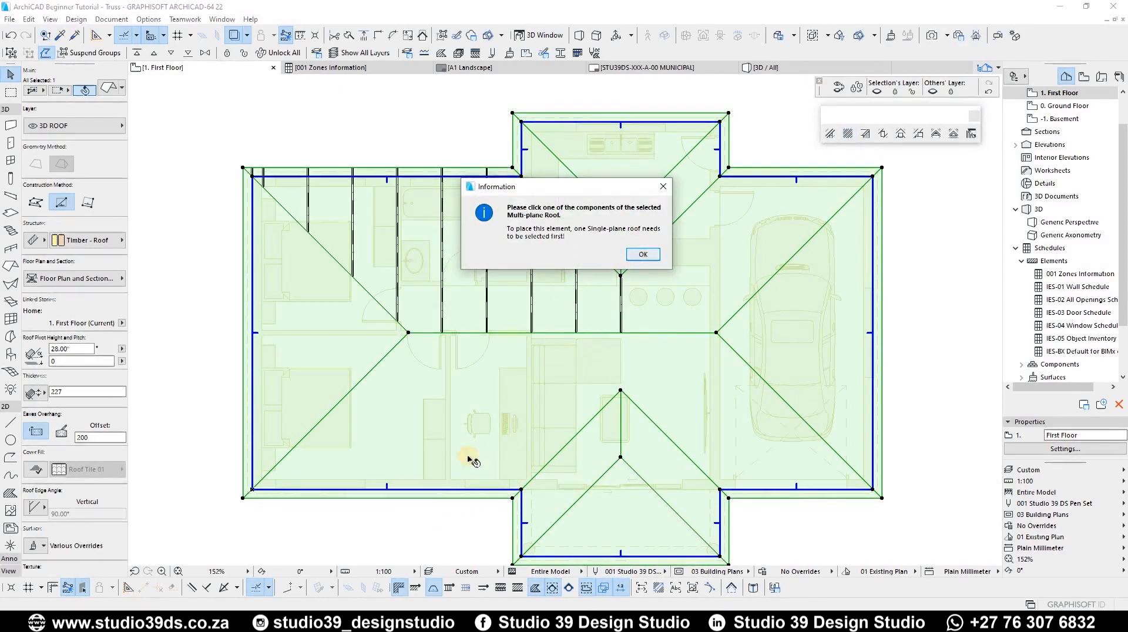
left_click(504, 416)
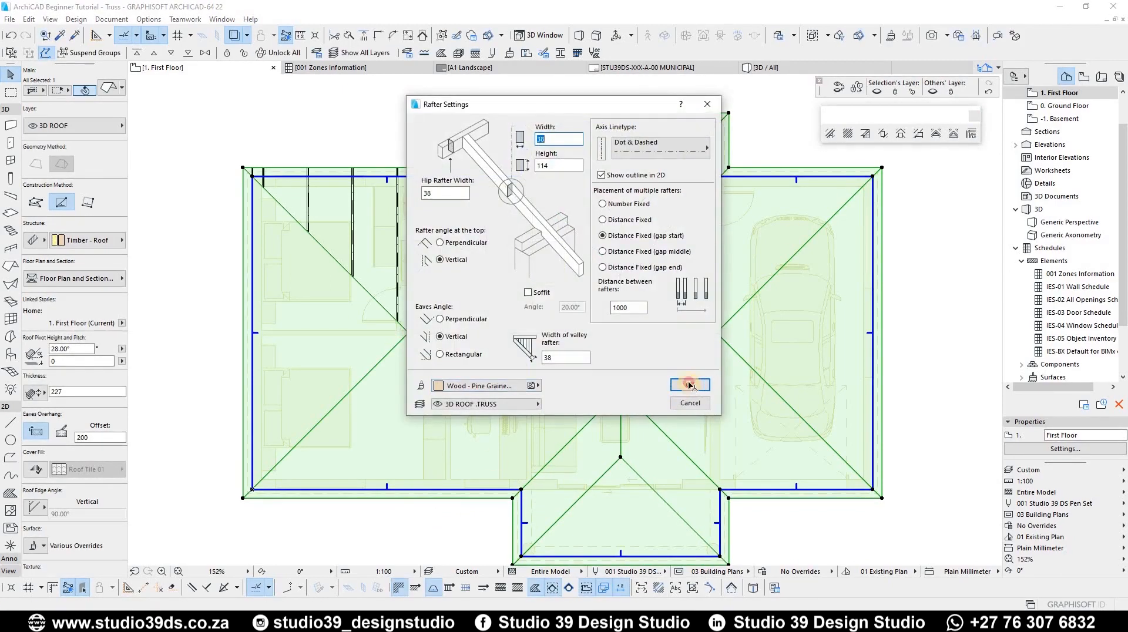
key("Return")
left_click(253, 488)
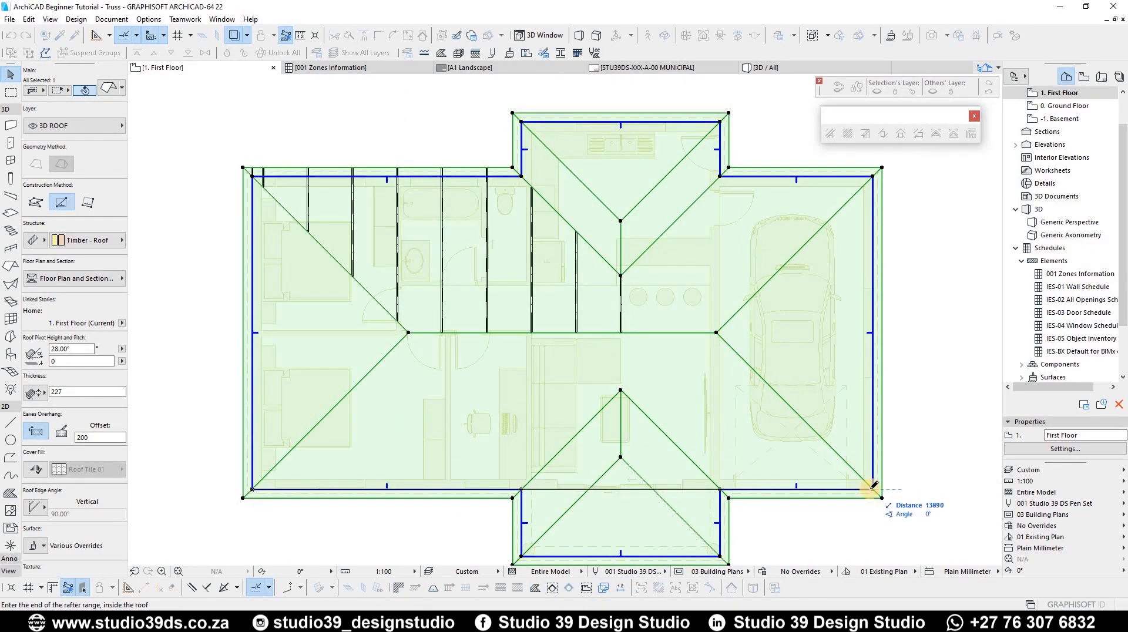
left_click(835, 448)
Examine how the new rafters are distributed along the main roof plane, especially around the projecting front roof and its valleys
scroll(519, 402, "up", 3)
middle_click_drag(626, 327, 456, 341)
scroll(485, 339, "down", 4)
middle_click_drag(178, 401, 230, 427)
scroll(231, 429, "up", 3)
scroll(228, 428, "down", 3)
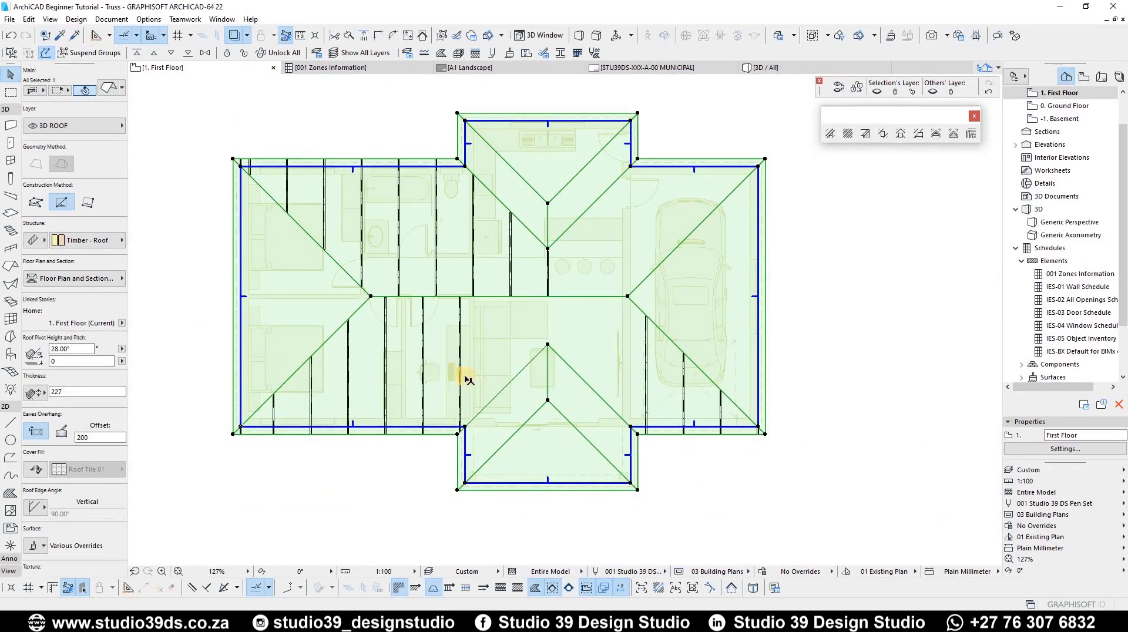
scroll(574, 319, "up", 3)
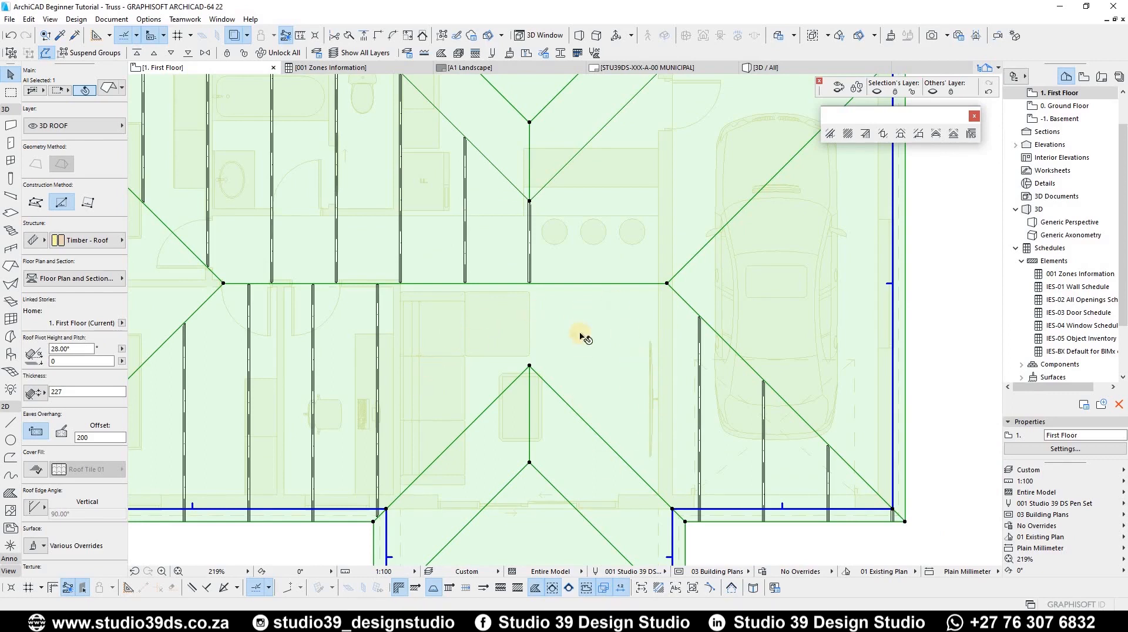
scroll(578, 340, "down", 2)
scroll(555, 277, "down", 1)
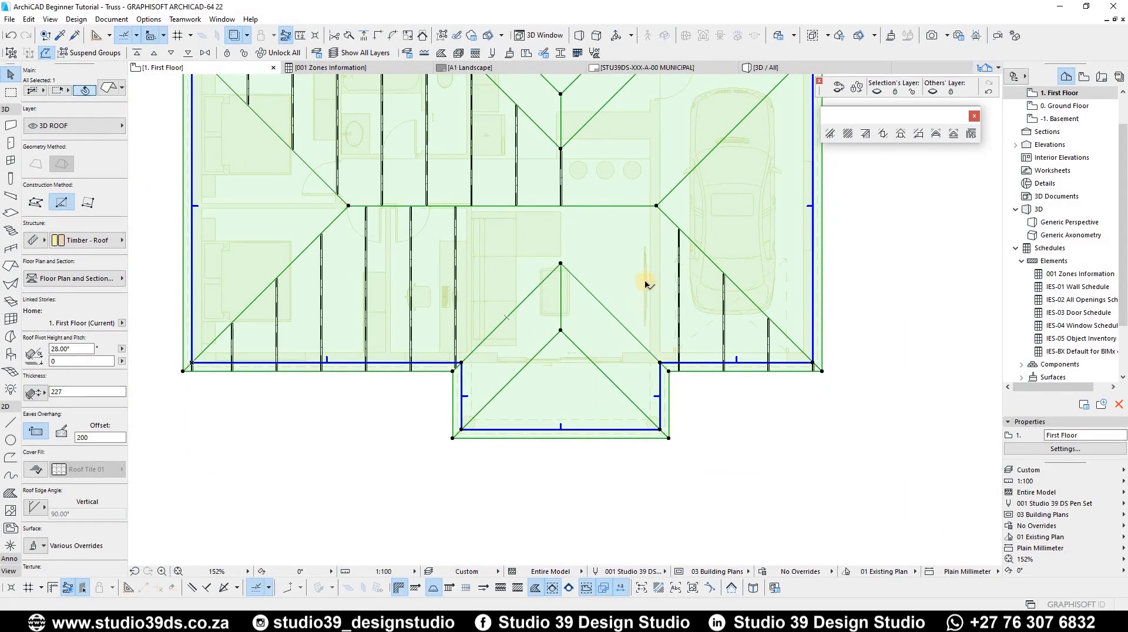
scroll(442, 352, "up", 4)
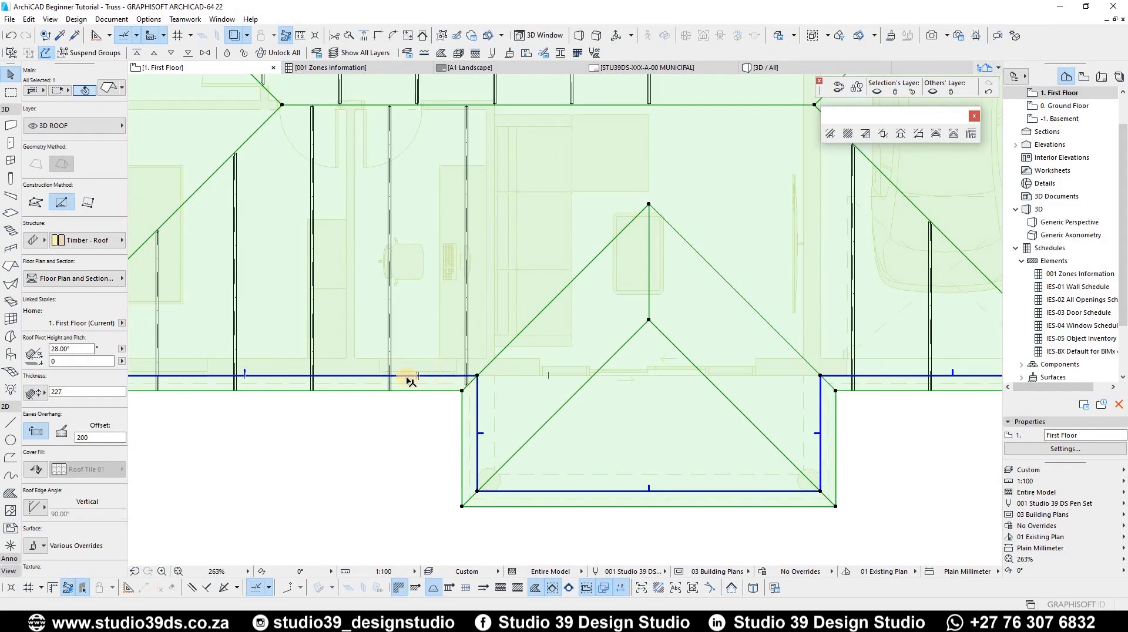
scroll(409, 381, "up", 4)
scroll(464, 362, "down", 2)
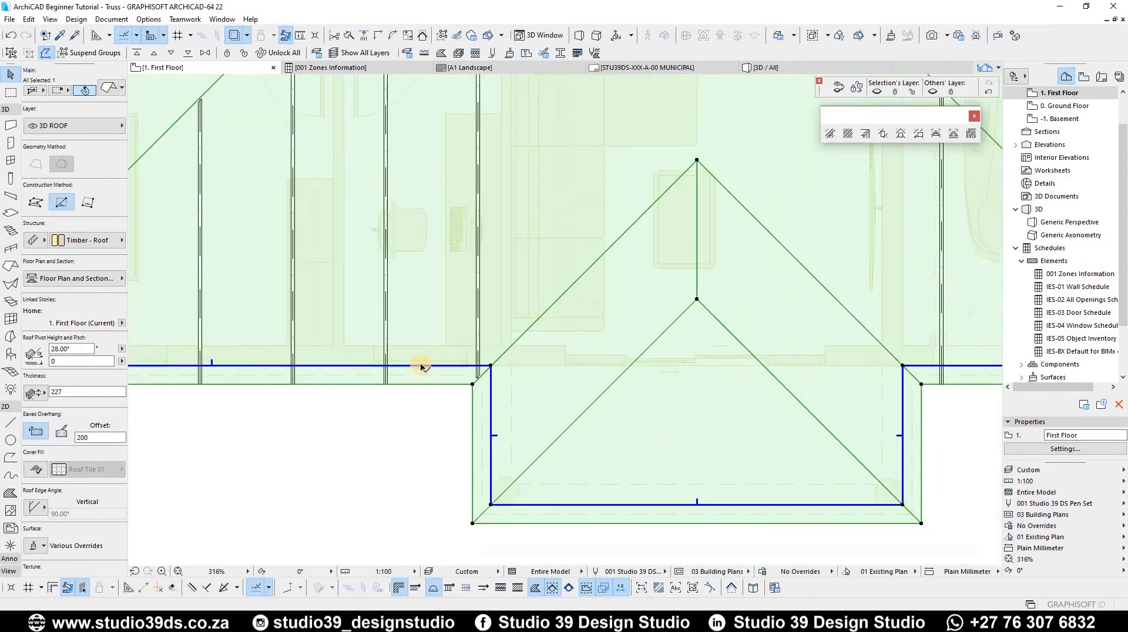
scroll(423, 353, "down", 5)
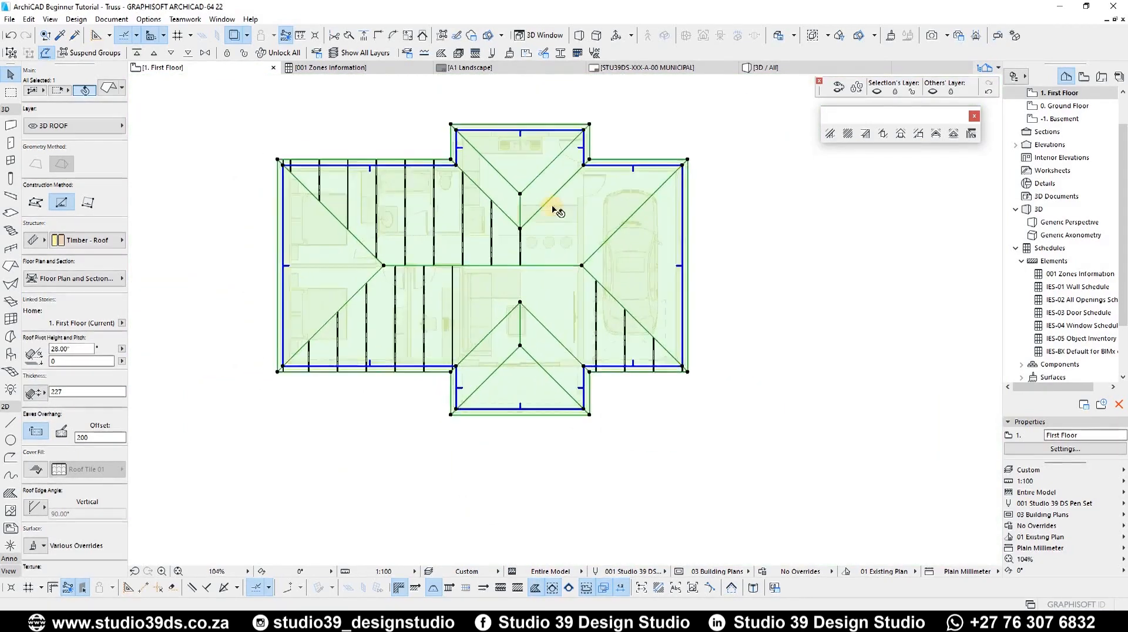
Draw a straight line from the main roof's corner at the lower bedroom to the inner end of the front projection's ridge
scroll(549, 246, "up", 3)
scroll(505, 329, "down", 2)
scroll(194, 465, "up", 3)
scroll(203, 451, "down", 2)
middle_click_drag(270, 432, 394, 397)
left_click(11, 423)
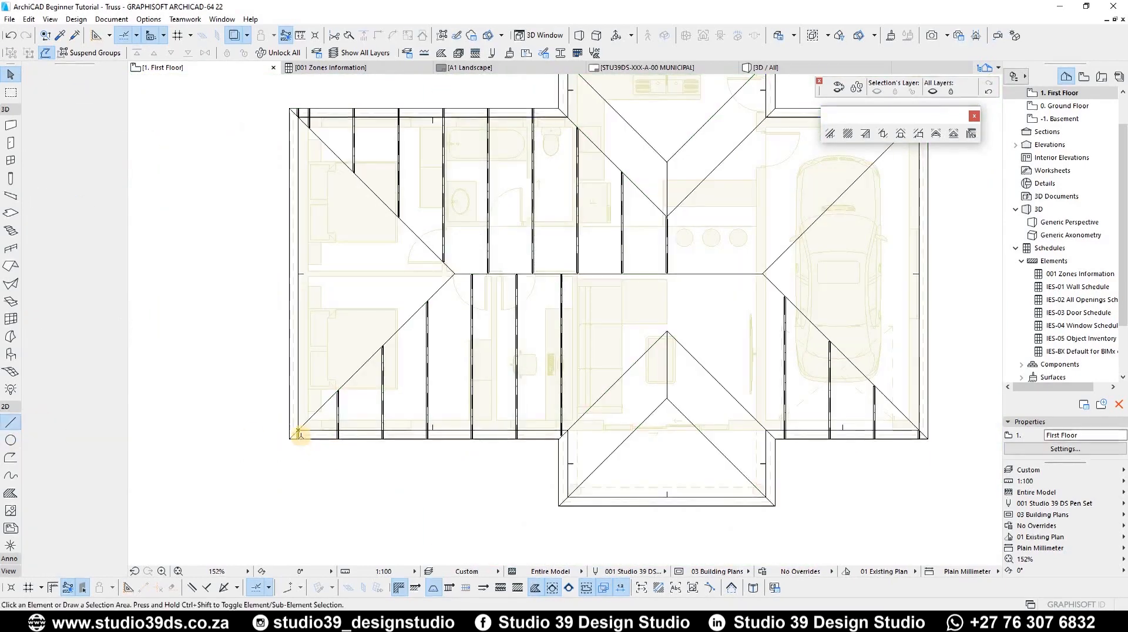
left_click(298, 431)
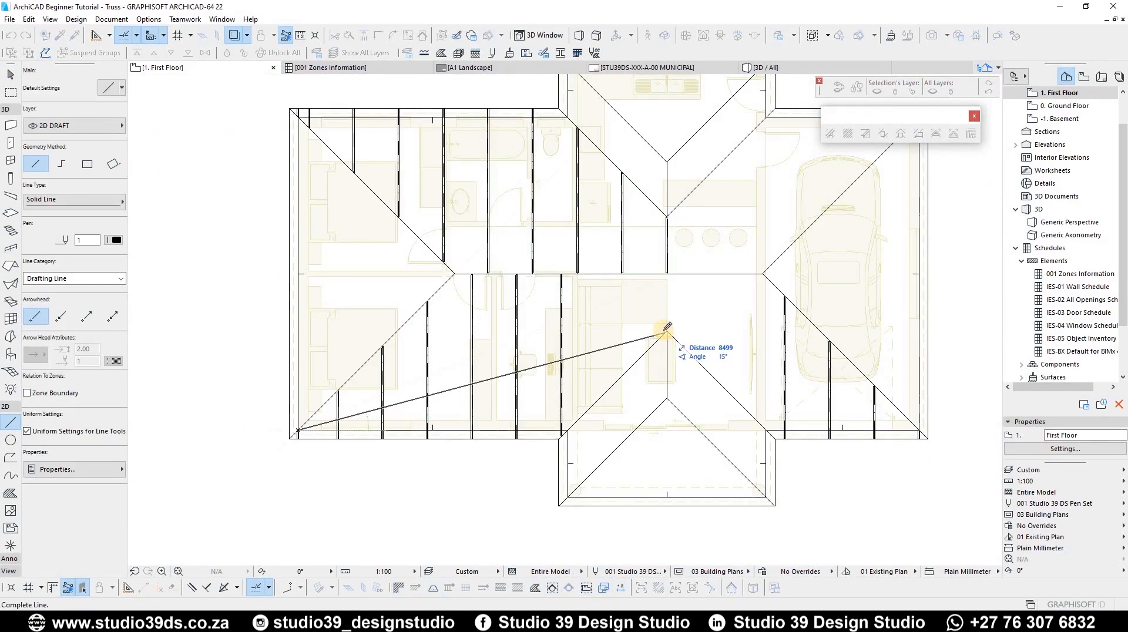
left_click(668, 331)
Undo the diagonal line and the multiple rafters on the main roof plane facing the front projection
scroll(662, 232, "down", 2)
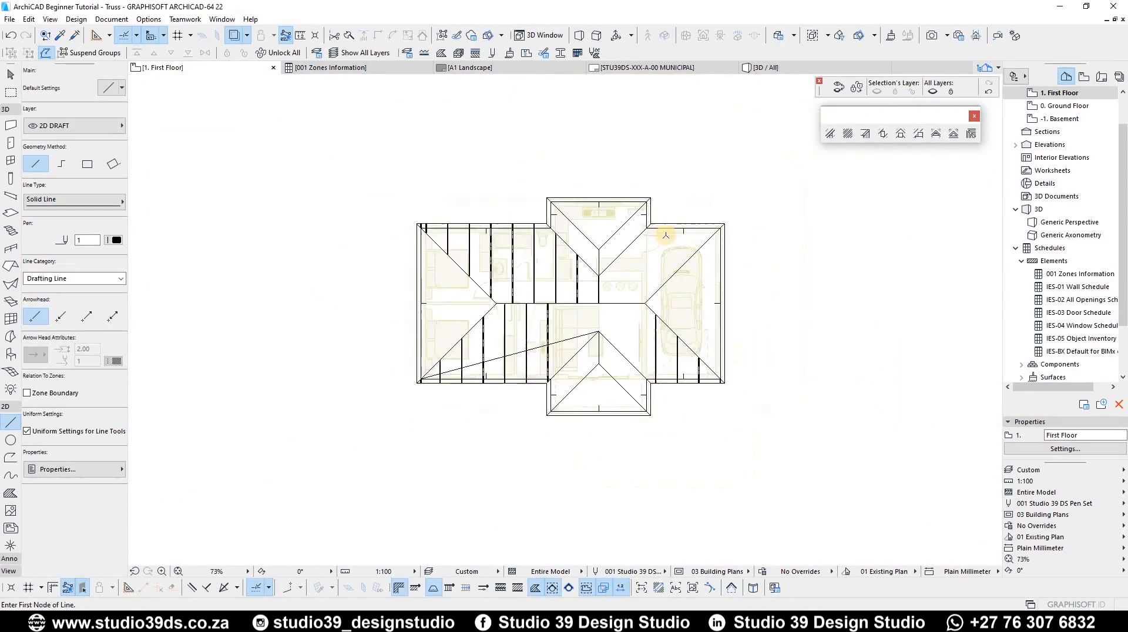
scroll(664, 246, "up", 2)
key("Escape")
key("ctrl+z")
key("ctrl+z")
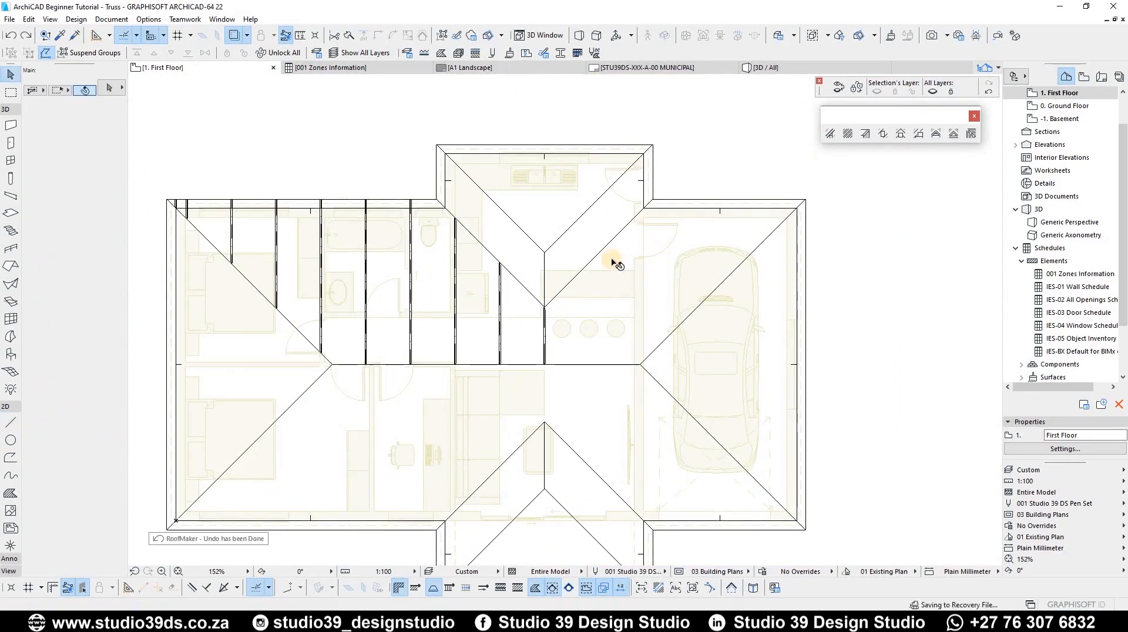
Place multiple 38 x 114 rafters at 1000 mm spacing on the kitchen-side main plane, from the garage hip corner to the valley junction
left_click(544, 254)
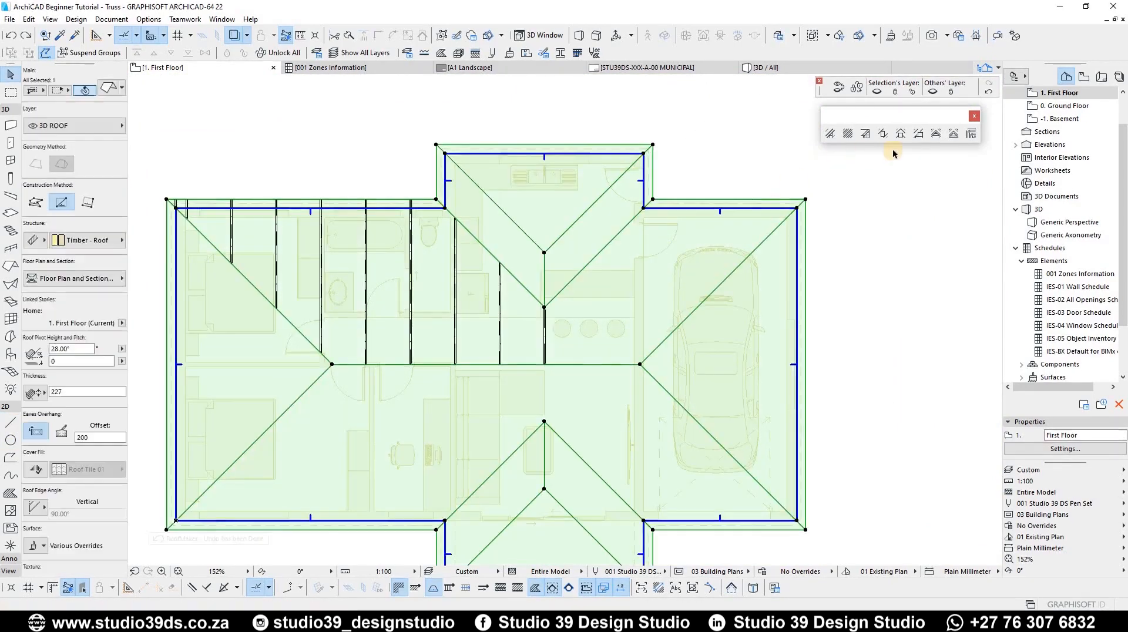
left_click(848, 134)
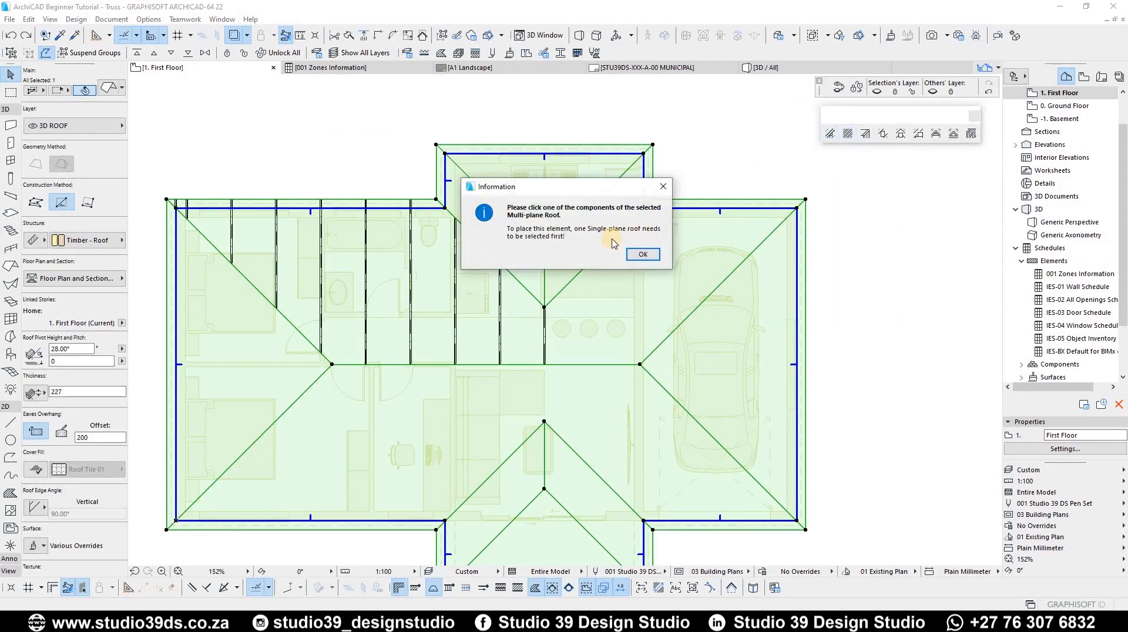
left_click(664, 187)
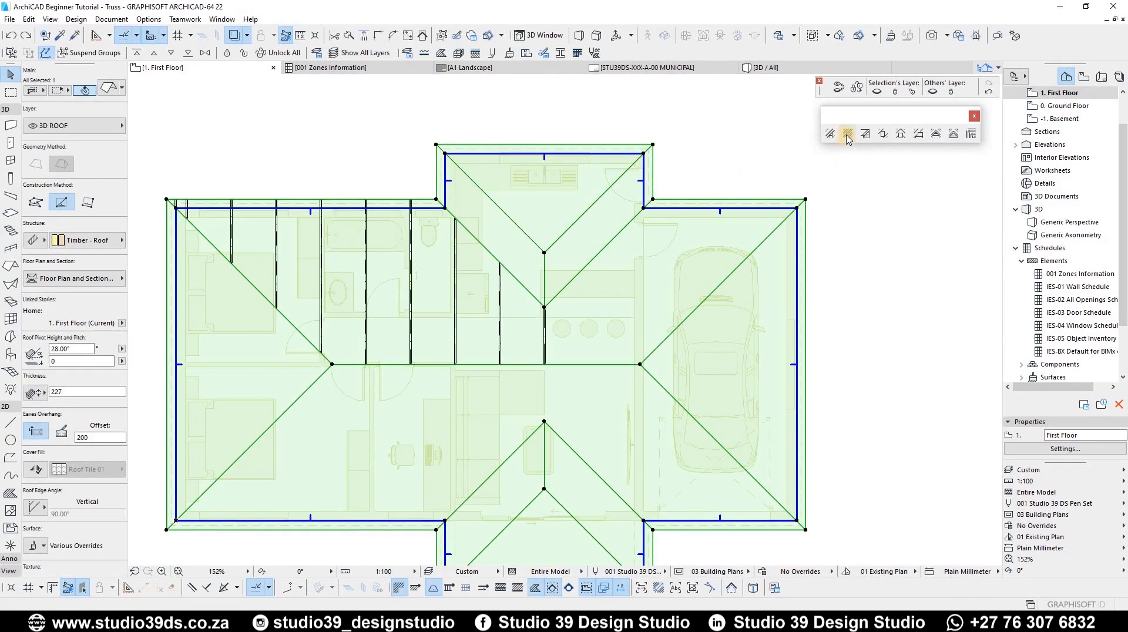
left_click(847, 135)
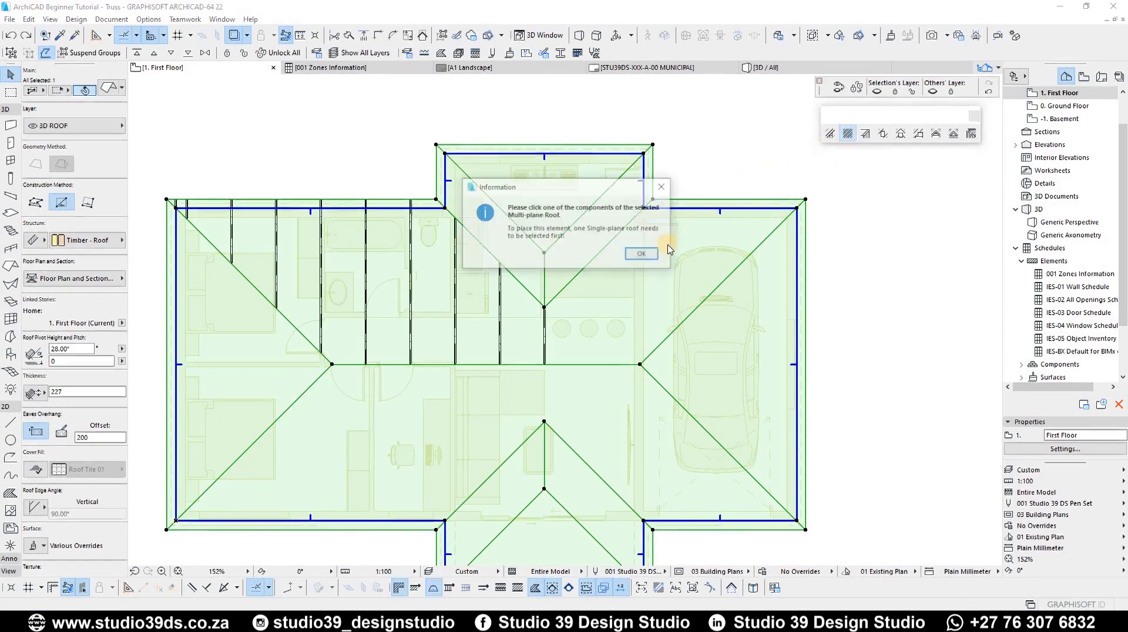
left_click(646, 254)
left_click(692, 209)
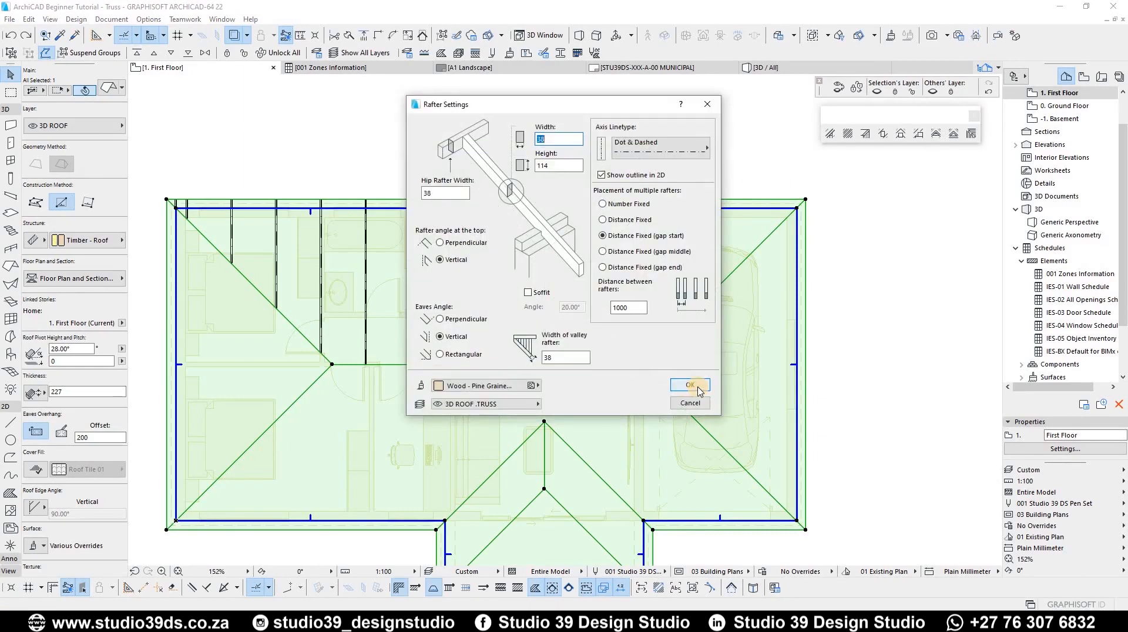
key("Return")
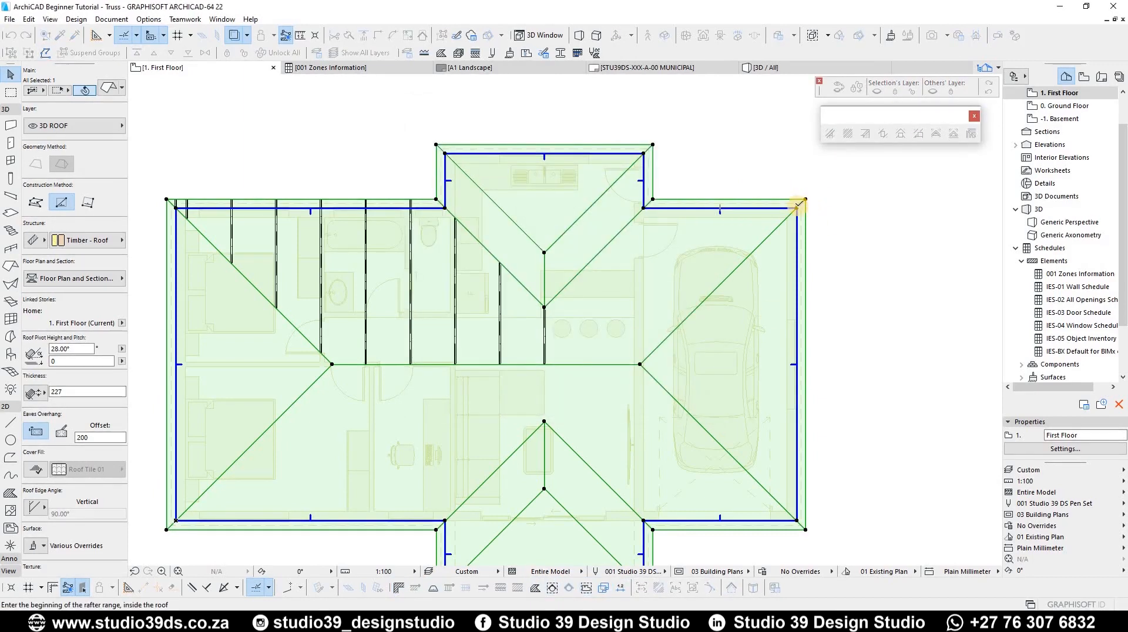
left_click(544, 306)
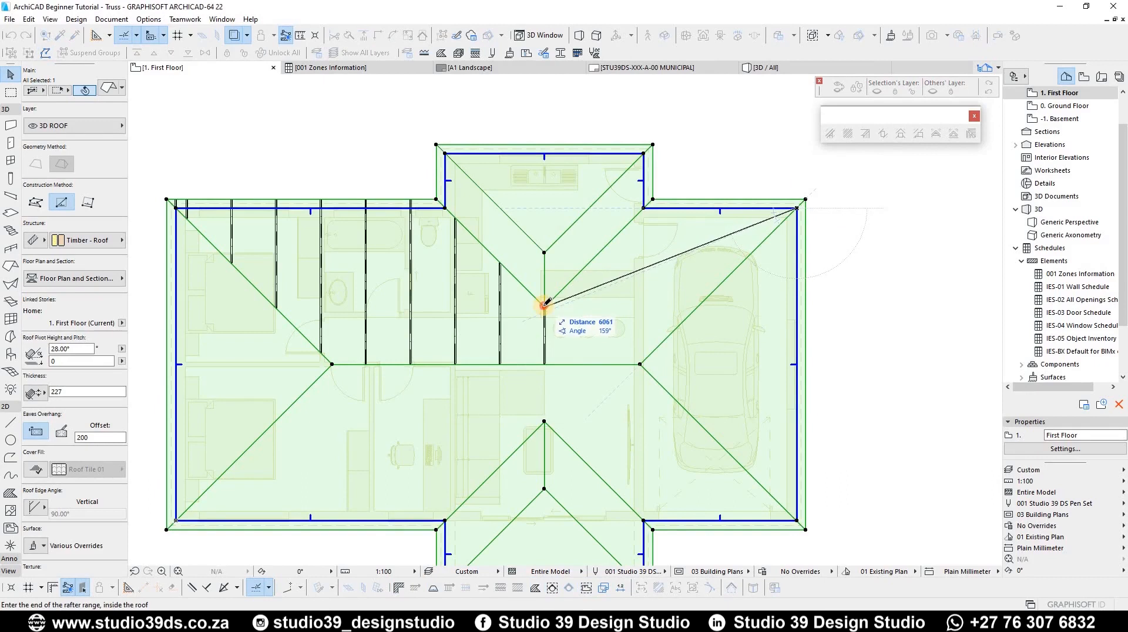
left_click(684, 376)
Examine the rafter layout across the kitchen-side main roof plane, especially around the kitchen projection's valleys and both hip ends
scroll(786, 244, "up", 3)
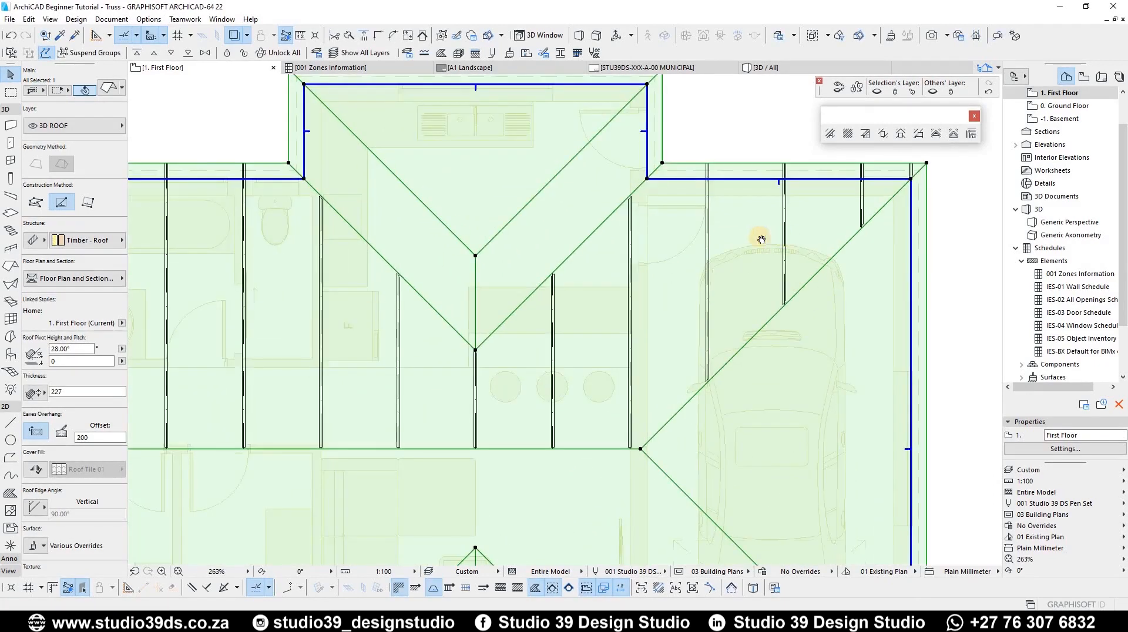
scroll(713, 347, "down", 3)
scroll(460, 347, "up", 5)
scroll(608, 277, "down", 2)
scroll(608, 277, "down", 4)
scroll(508, 339, "up", 4)
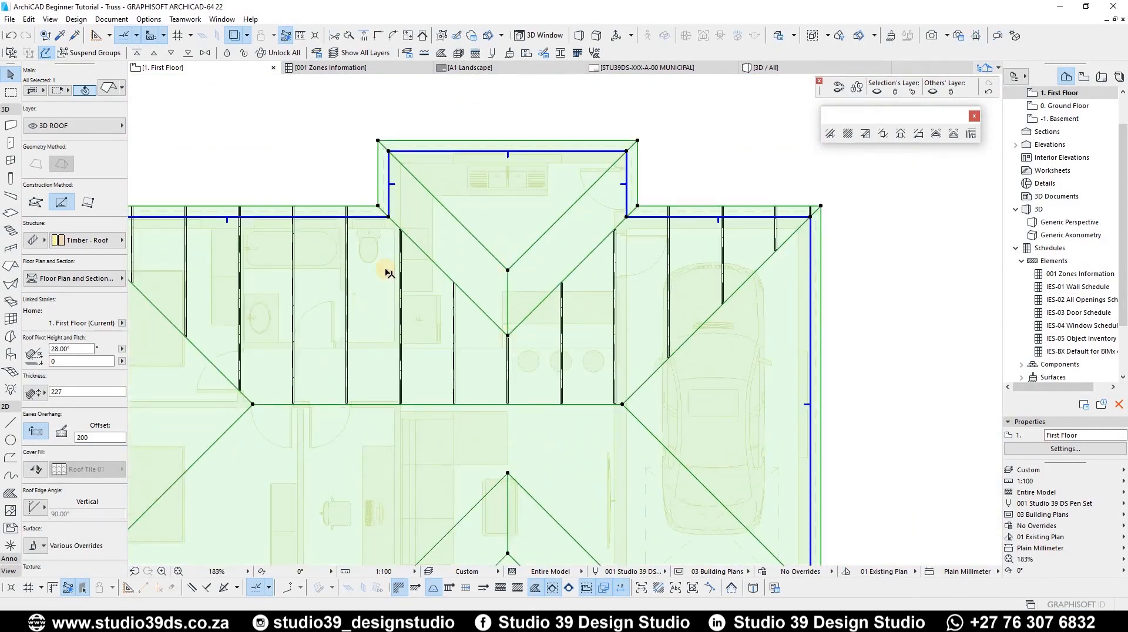
scroll(637, 277, "down", 5)
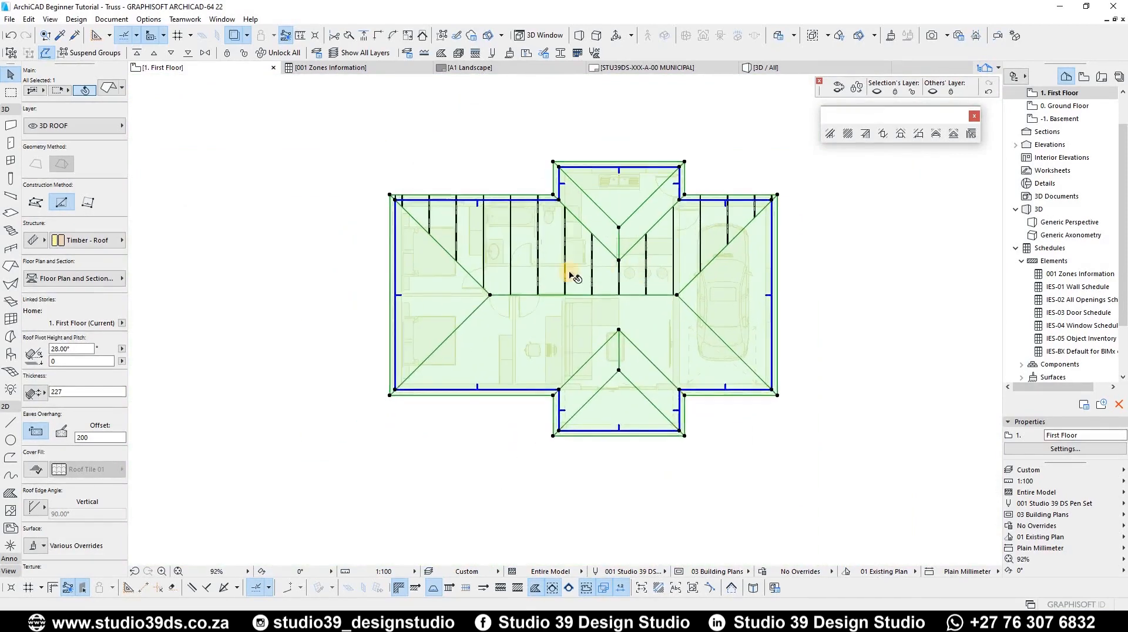
scroll(574, 277, "up", 4)
scroll(703, 277, "down", 3)
scroll(664, 283, "up", 4)
scroll(323, 284, "down", 4)
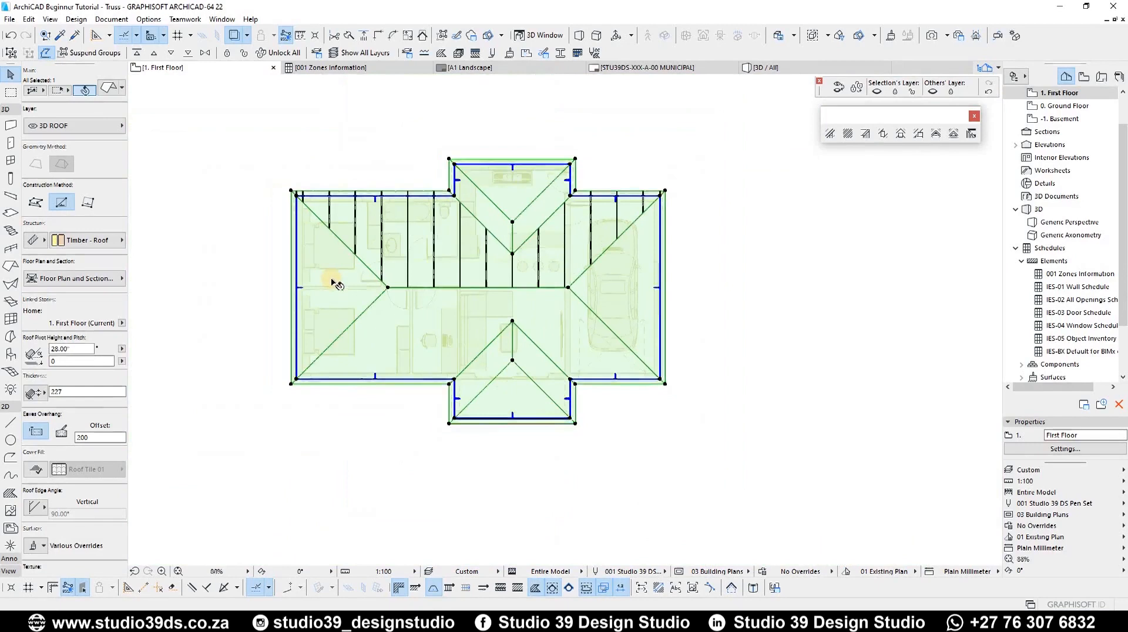
scroll(272, 305, "up", 4)
scroll(304, 270, "down", 3)
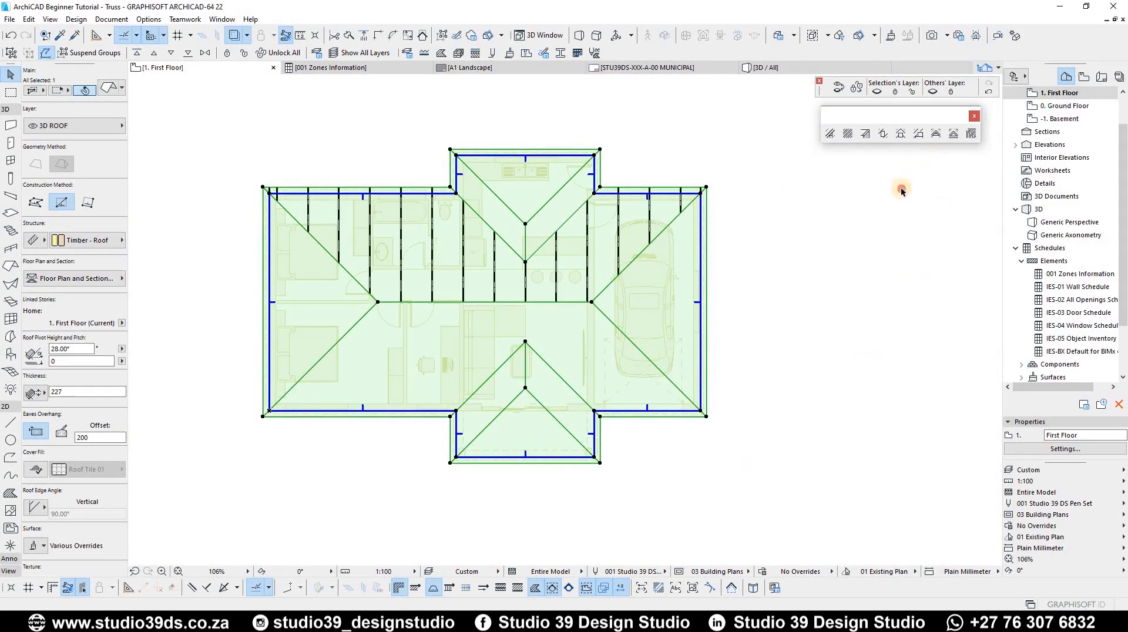
Place multiple 1000 mm spaced rafters on the opposite main plane, between the bedroom hip corner and the living-room projection's valley junction
left_click(848, 134)
left_click(664, 300)
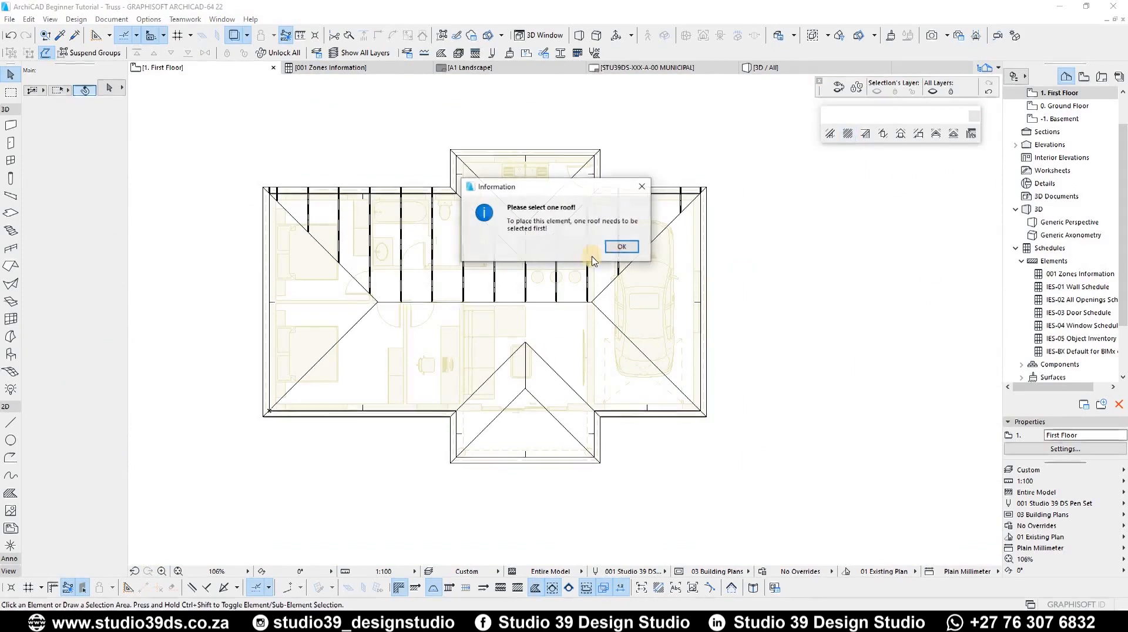
left_click(622, 246)
left_click(606, 317)
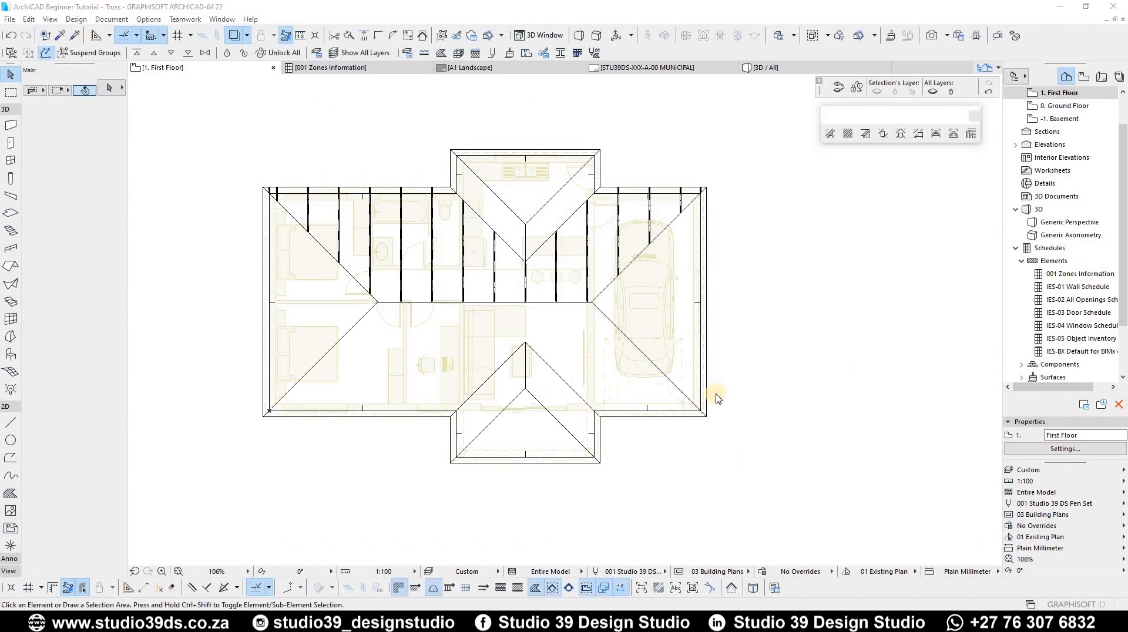
left_click(690, 385)
left_click(640, 252)
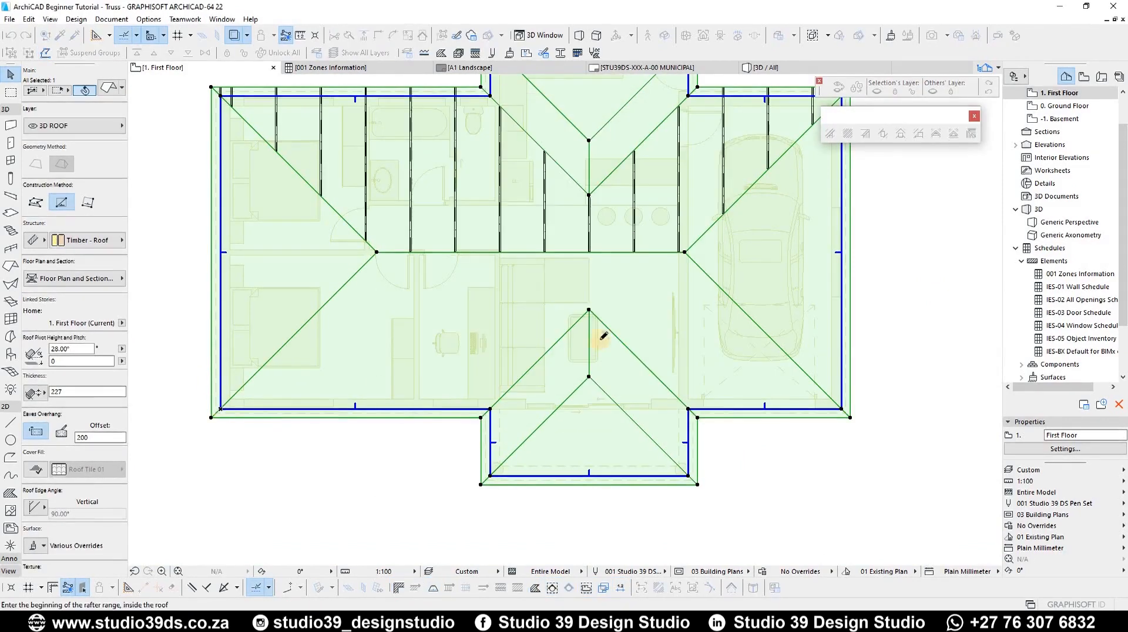
left_click(747, 281)
Place multiple 1000 mm spaced rafters on the same main plane, from the garage hip corner to the living-room projection's valley junction
left_click(847, 134)
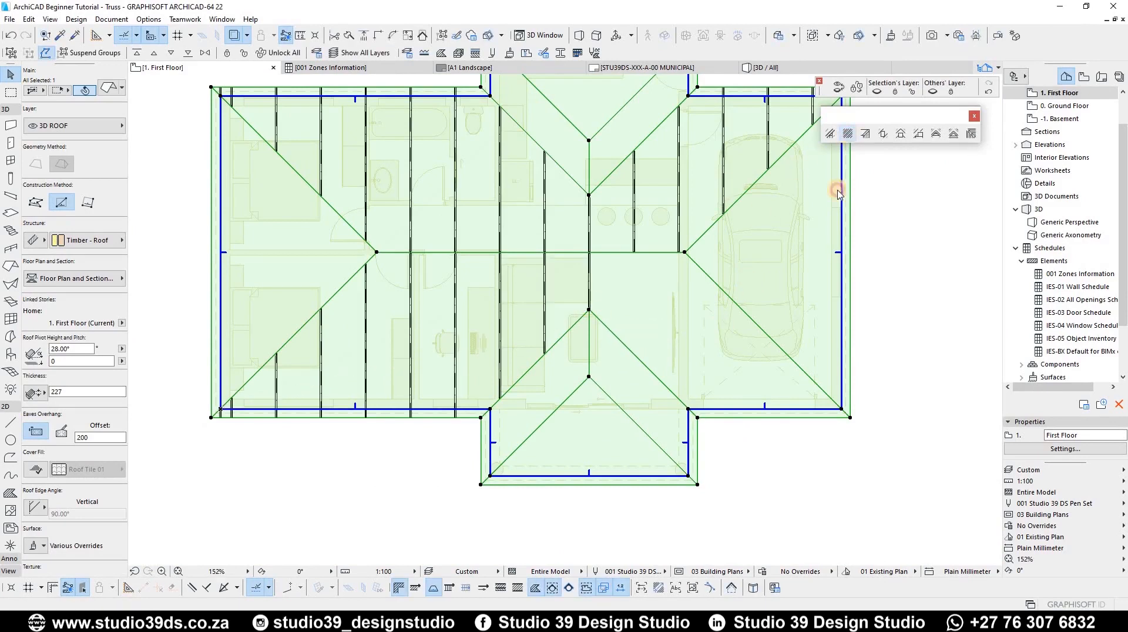
key("Return")
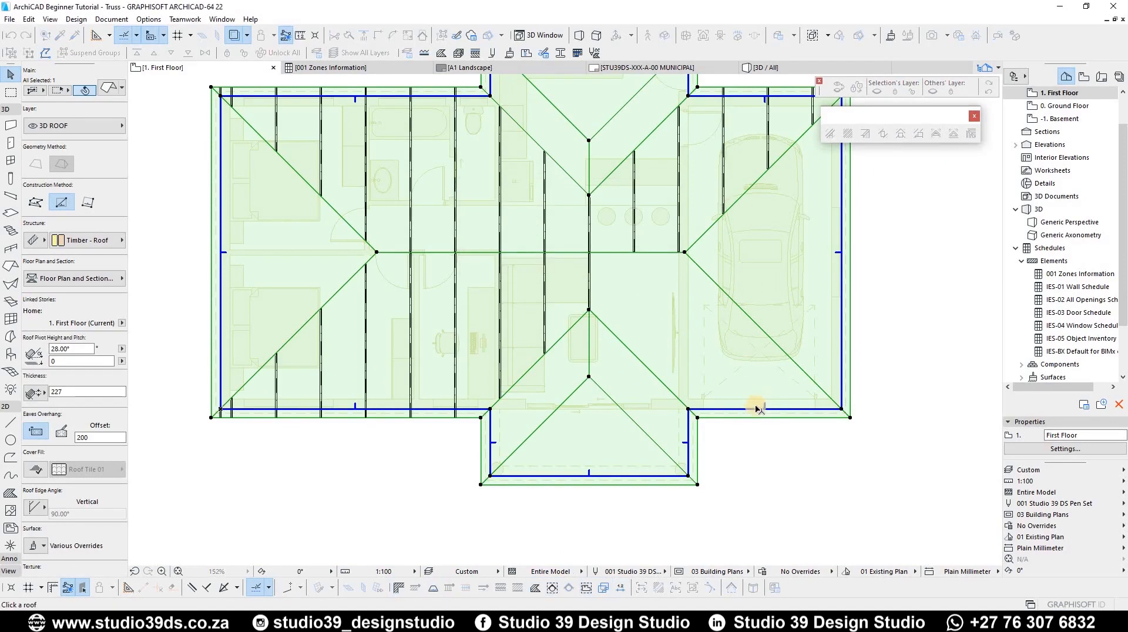
left_click(842, 416)
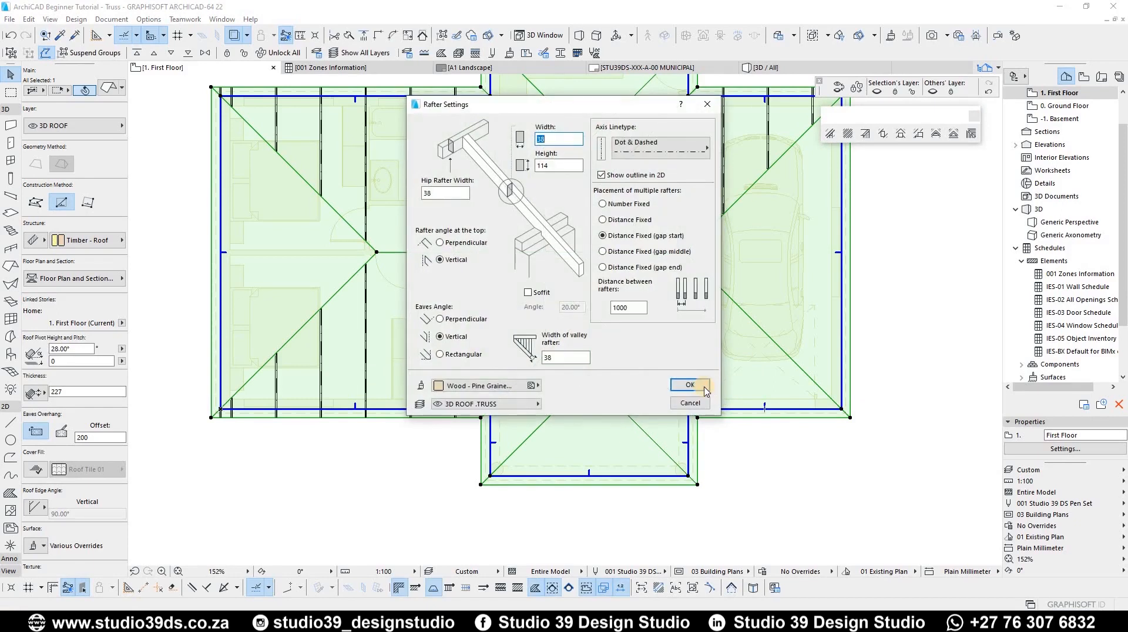
key("Return")
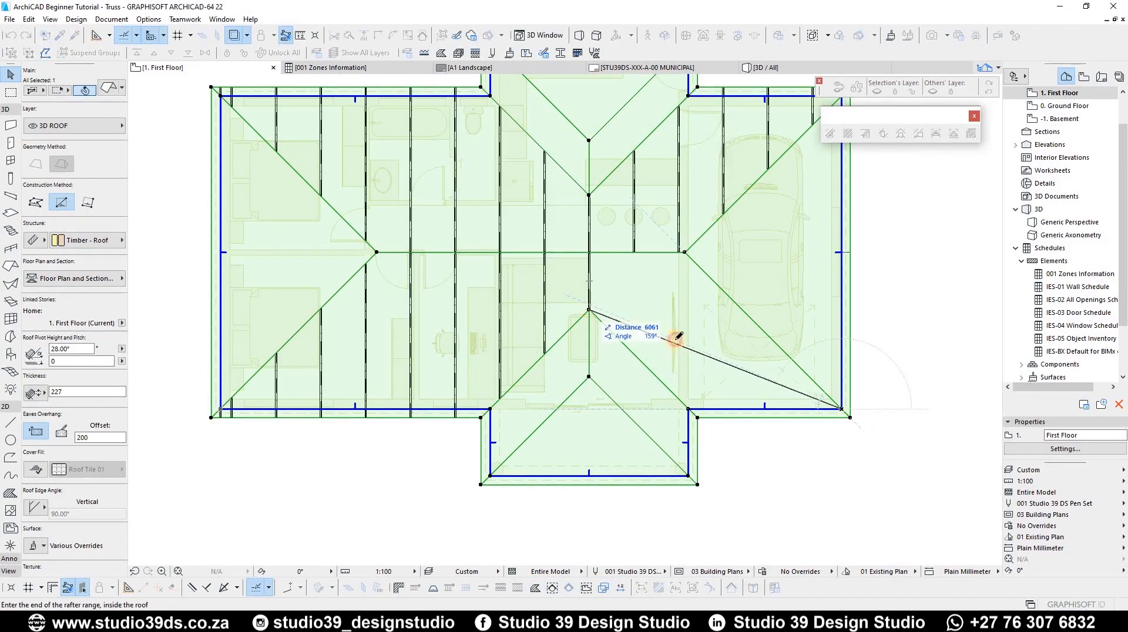
left_click(659, 382)
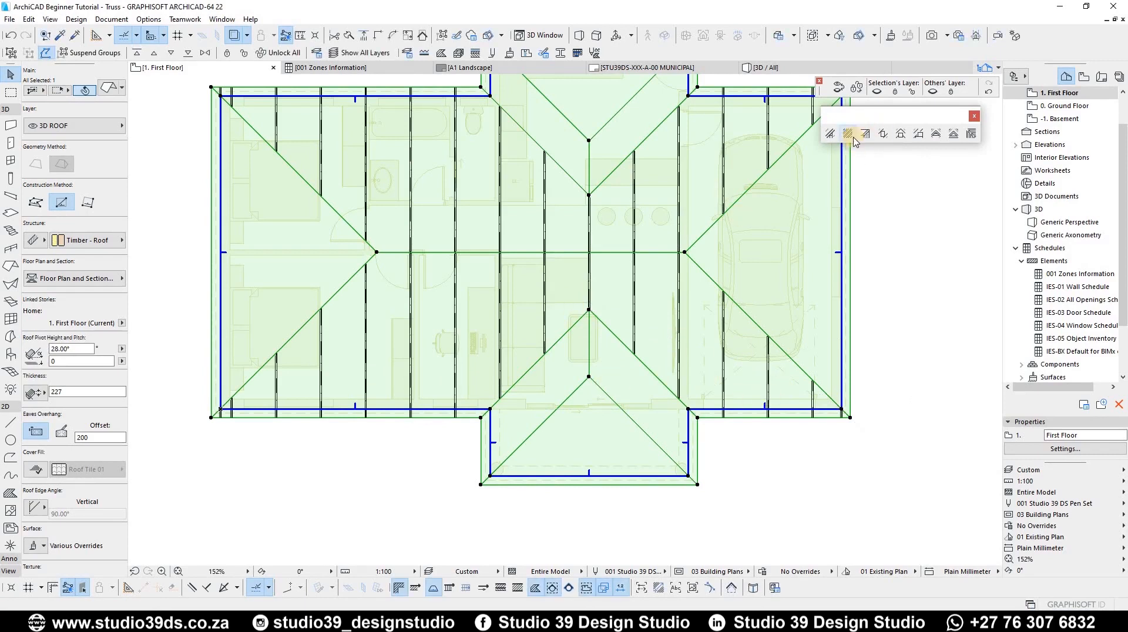
Place multiple rafters at 1000 mm spacing on the garage hip end, ranging between its two wall corners
left_click(644, 254)
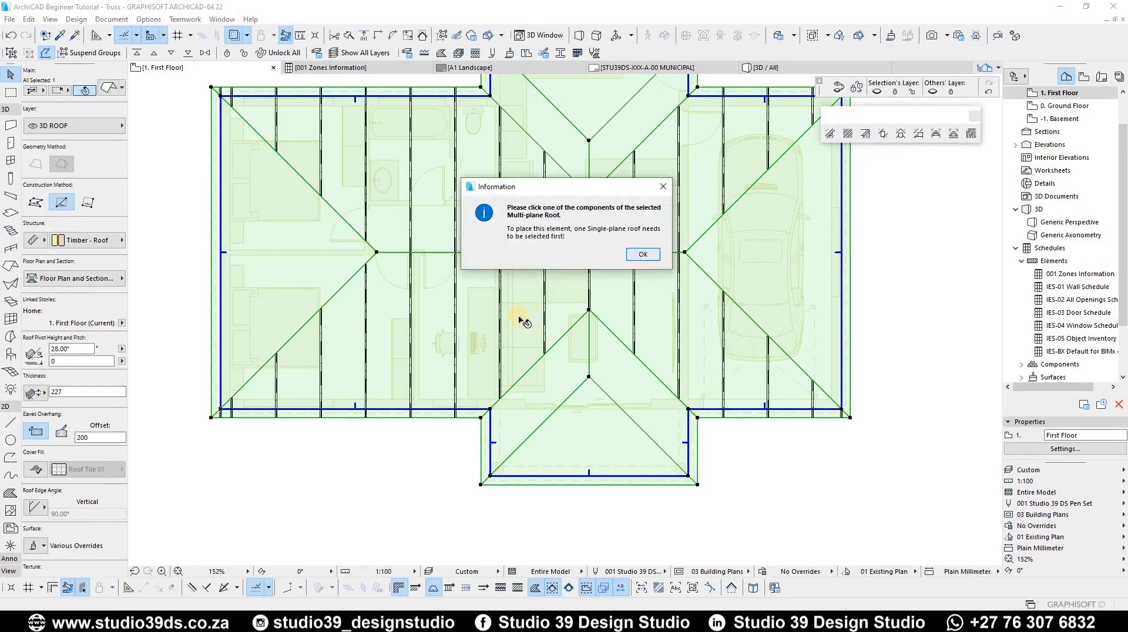
left_click(850, 397)
left_click(703, 385)
left_click(842, 409)
scroll(815, 217, "up", 1)
middle_click_drag(815, 218, 602, 347)
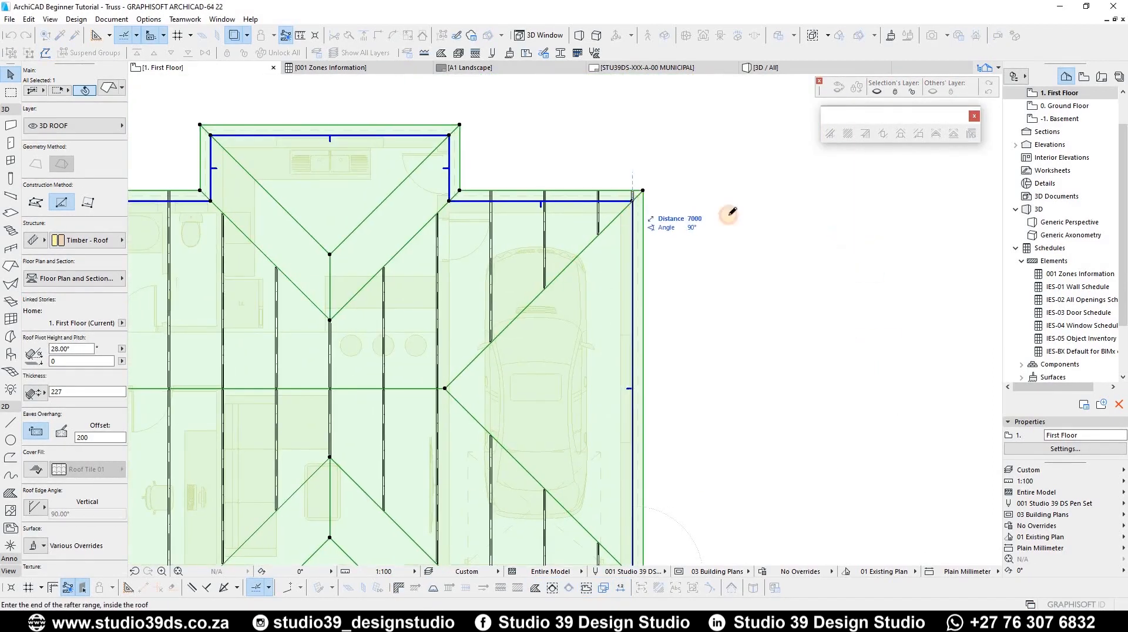
Place multiple rafters at 1000 mm spacing on the bedroom hip end, ranging from the lower bedroom's corner to the upper bedroom's corner
scroll(622, 311, "down", 4)
middle_click_drag(435, 362, 684, 342)
scroll(598, 324, "up", 4)
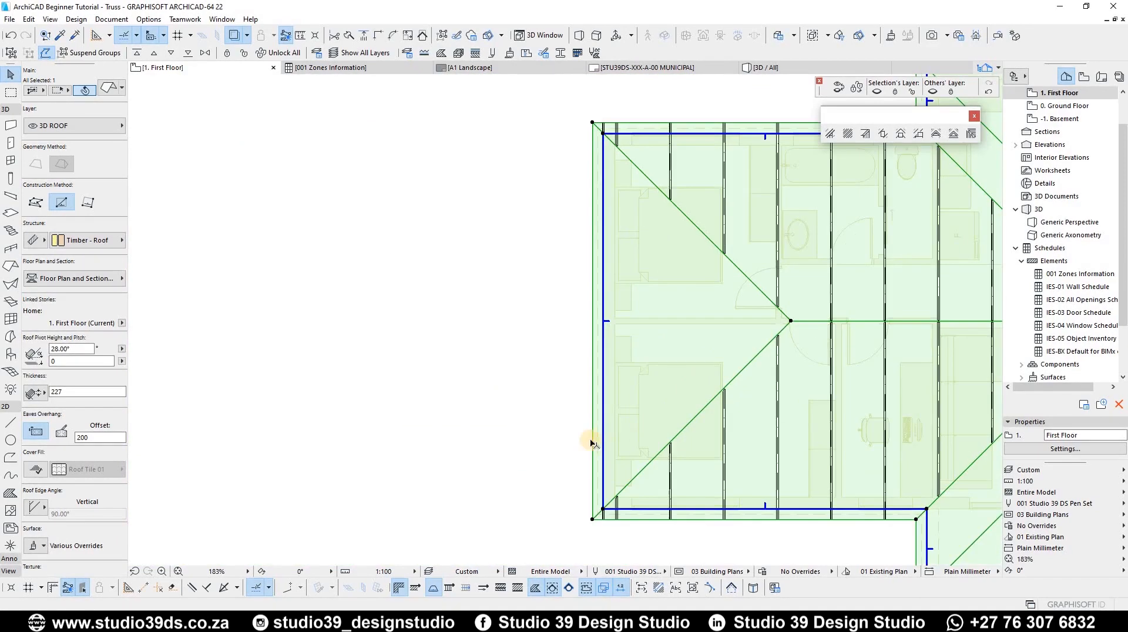
left_click(710, 343)
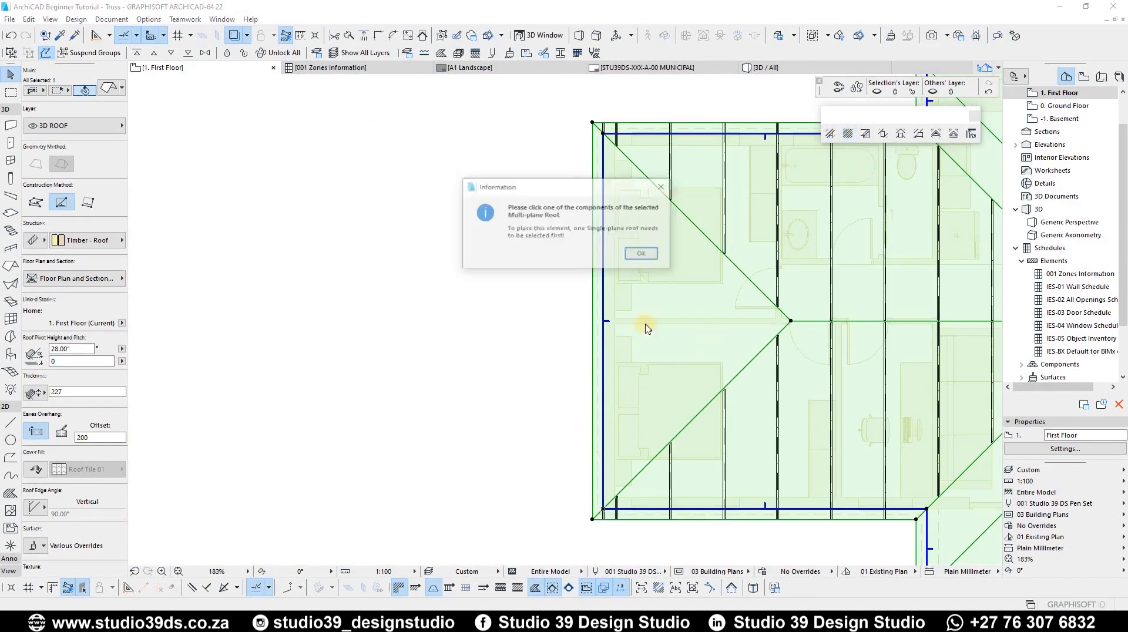
key("Return")
left_click(676, 386)
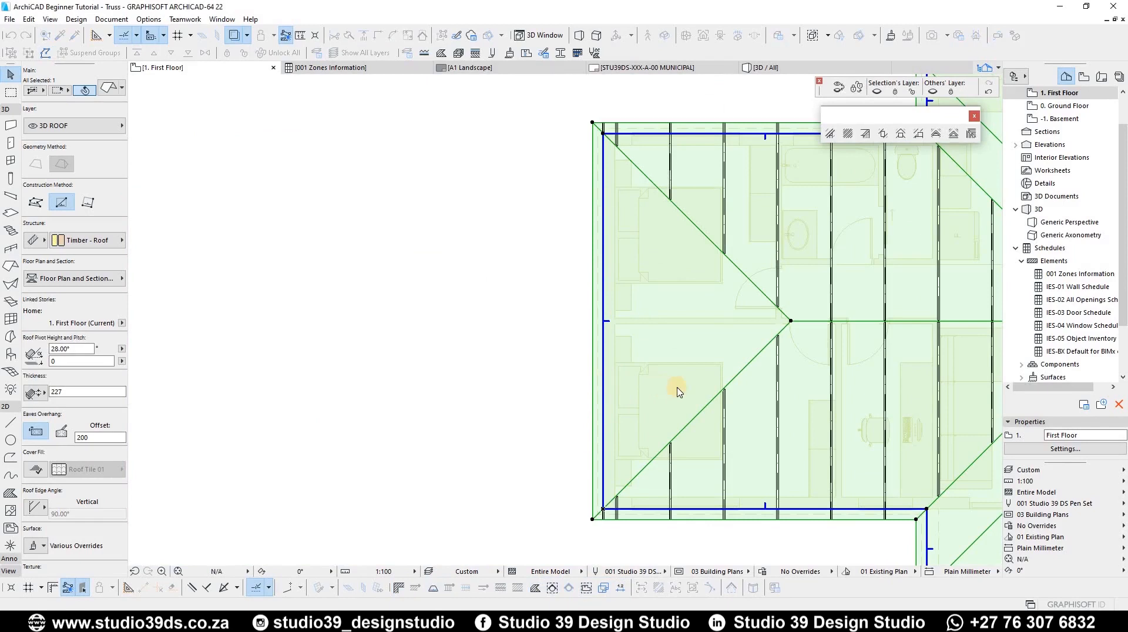
key("Return")
left_click(602, 507)
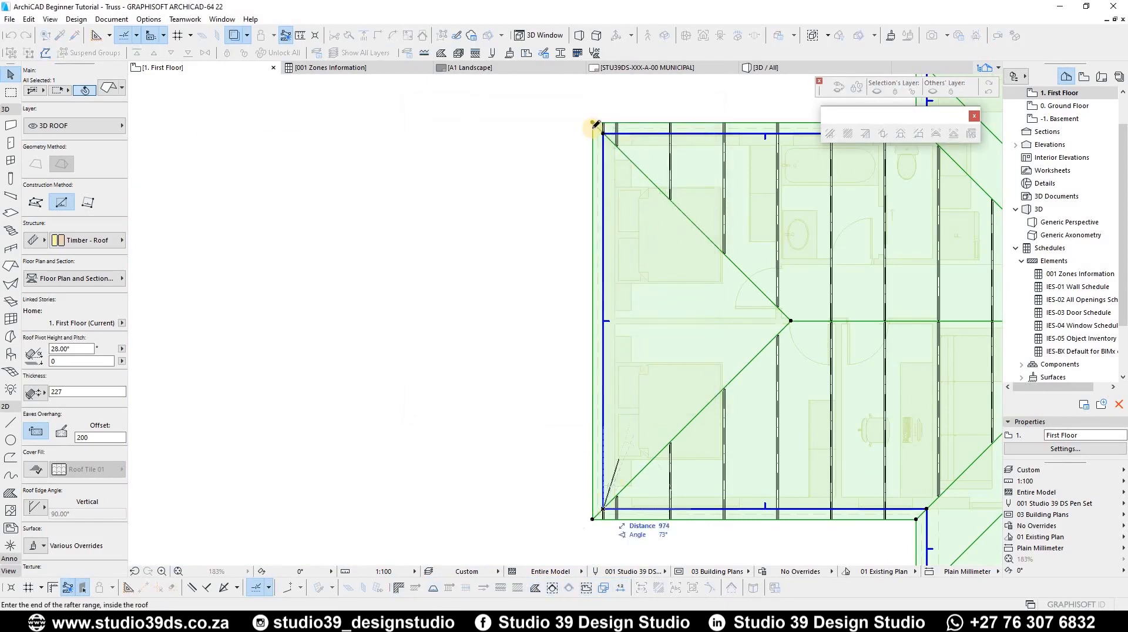
scroll(615, 129, "up", 3)
left_click(612, 138)
Place multiple 38 x 114 rafters at 1000 mm spacing on the kitchen projection's hip end, ranging between its two outer wall corners
middle_click(674, 281)
middle_click(673, 281)
scroll(701, 258, "down", 3)
middle_click_drag(884, 203, 843, 175)
scroll(750, 192, "up", 2)
left_click(846, 136)
key("Return")
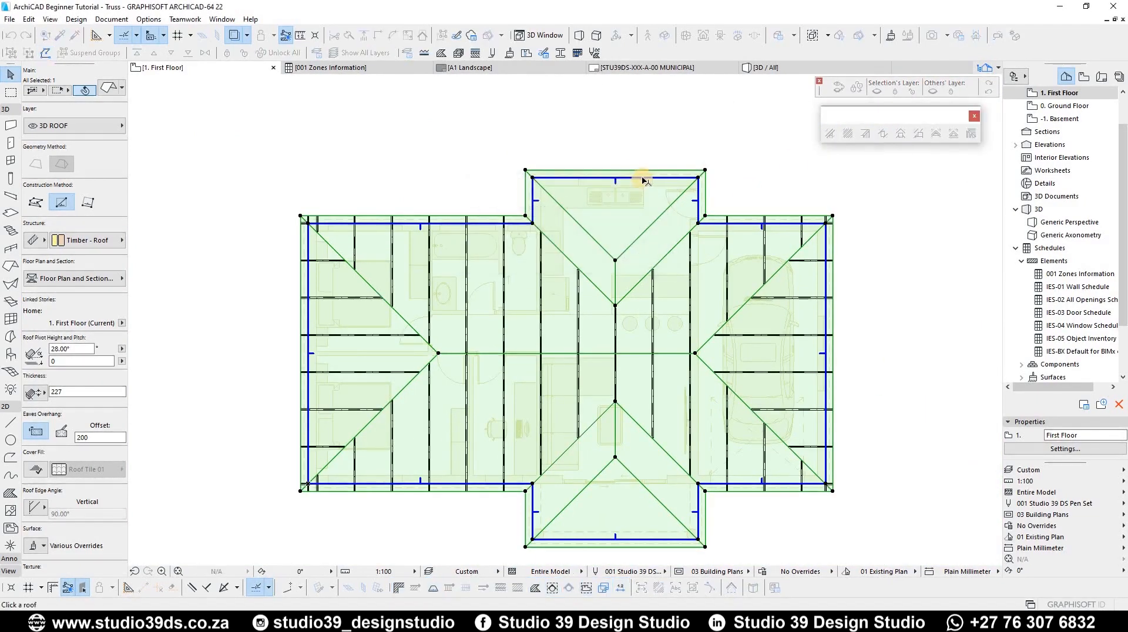
left_click(657, 215)
left_click(690, 385)
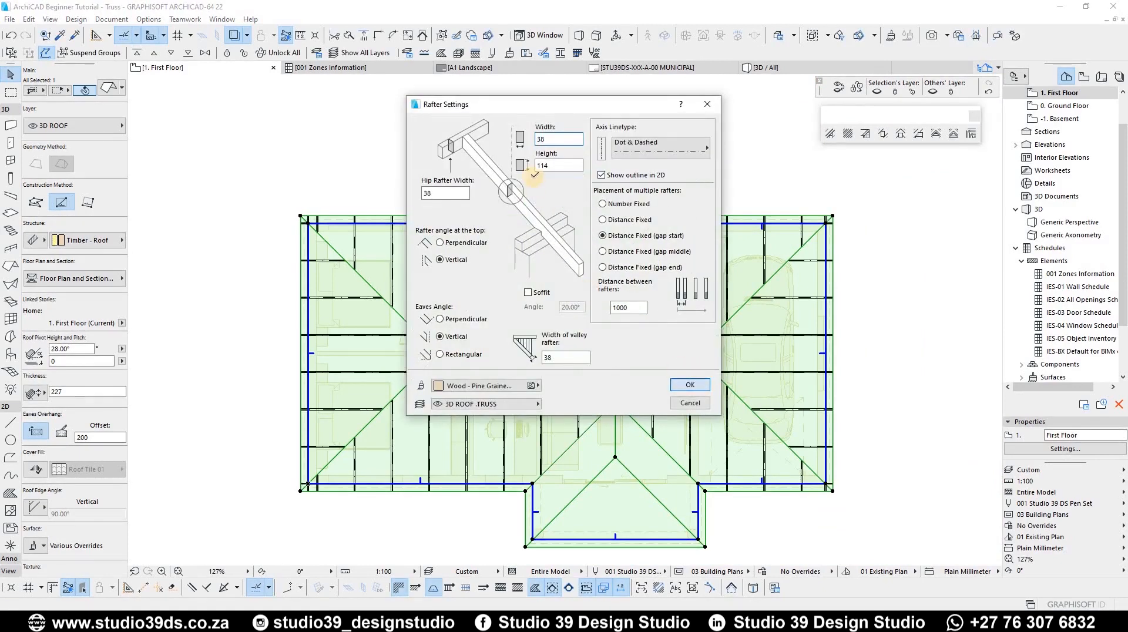
scroll(529, 171, "up", 4)
left_click(531, 178)
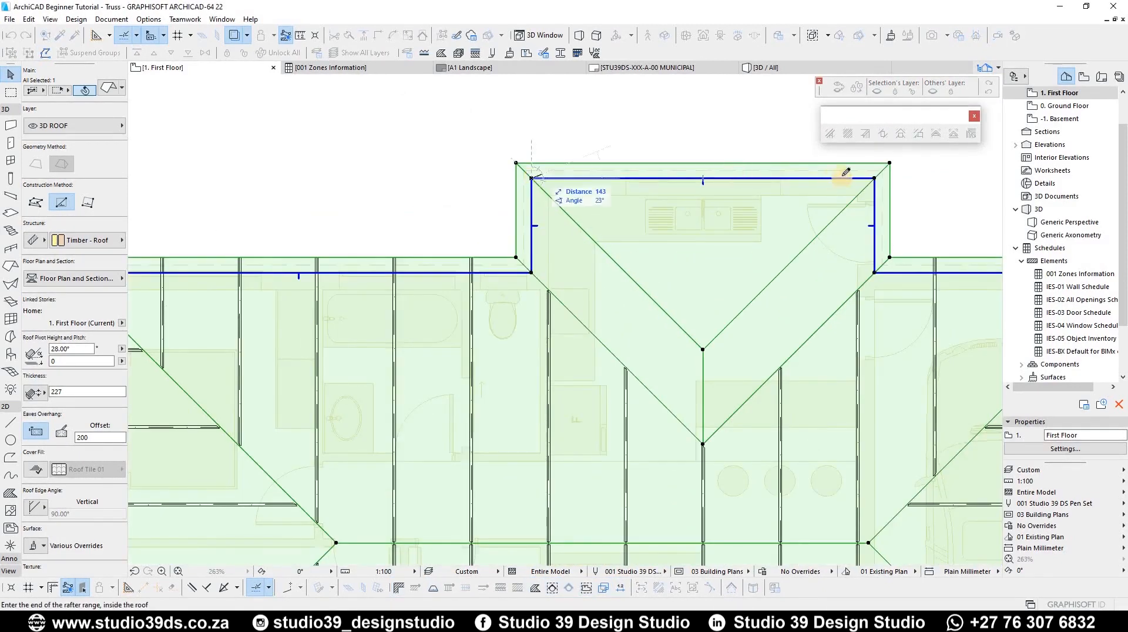
left_click(874, 178)
Place multiple 1000 mm spaced rafters on the kitchen projection's garage-side slope, from its outer hip corner to the valley junction
scroll(632, 196, "down", 3)
left_click(849, 137)
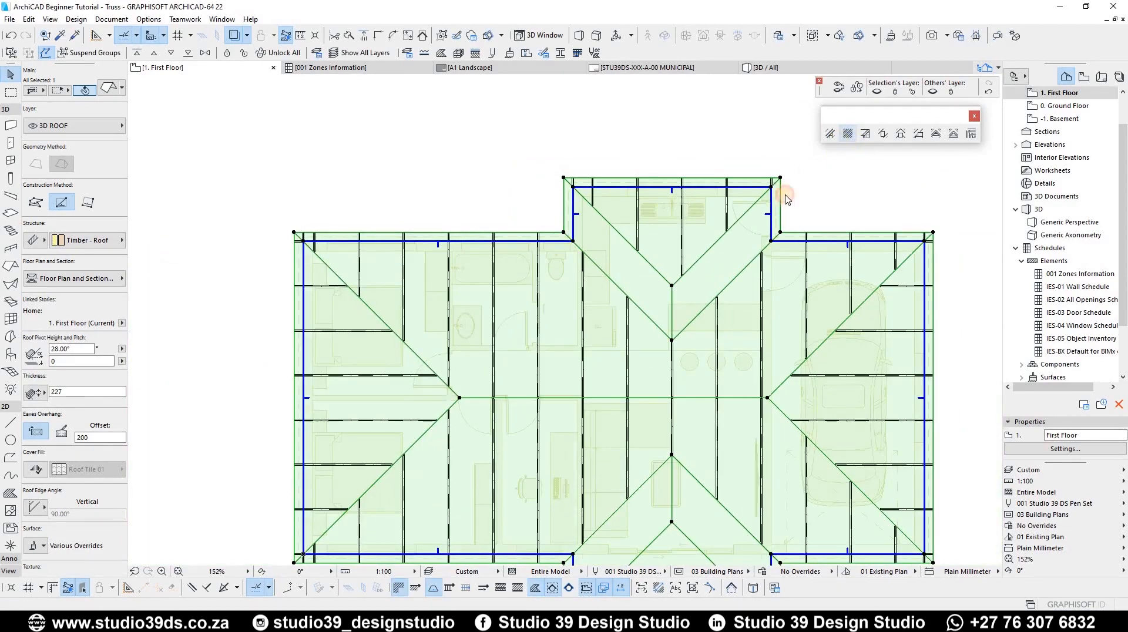
left_click(643, 254)
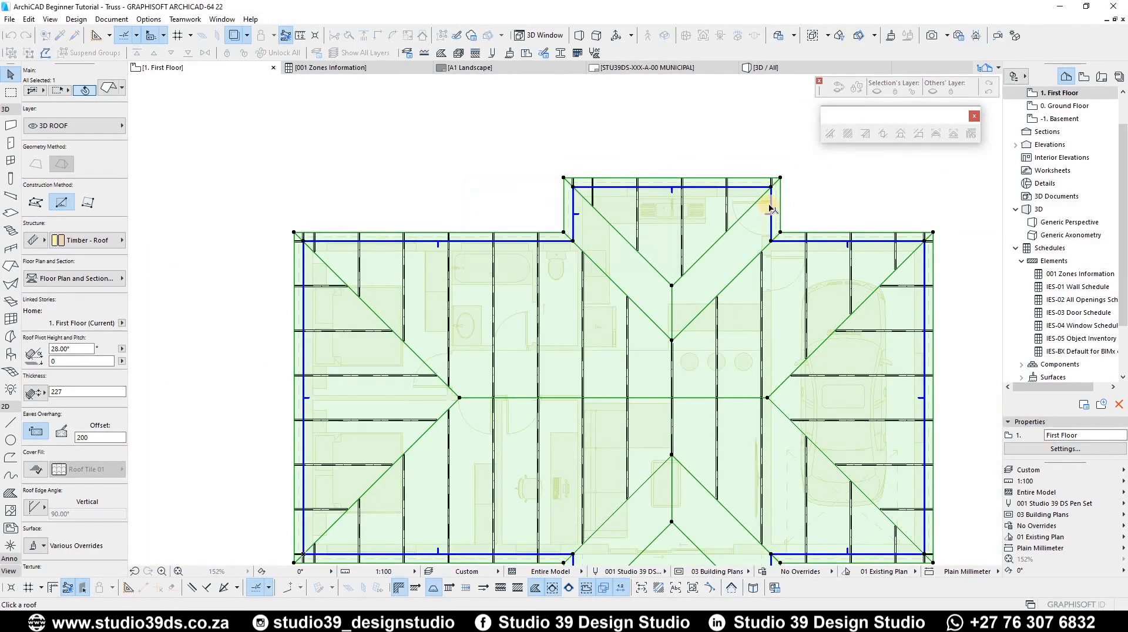
left_click(766, 230)
left_click(691, 385)
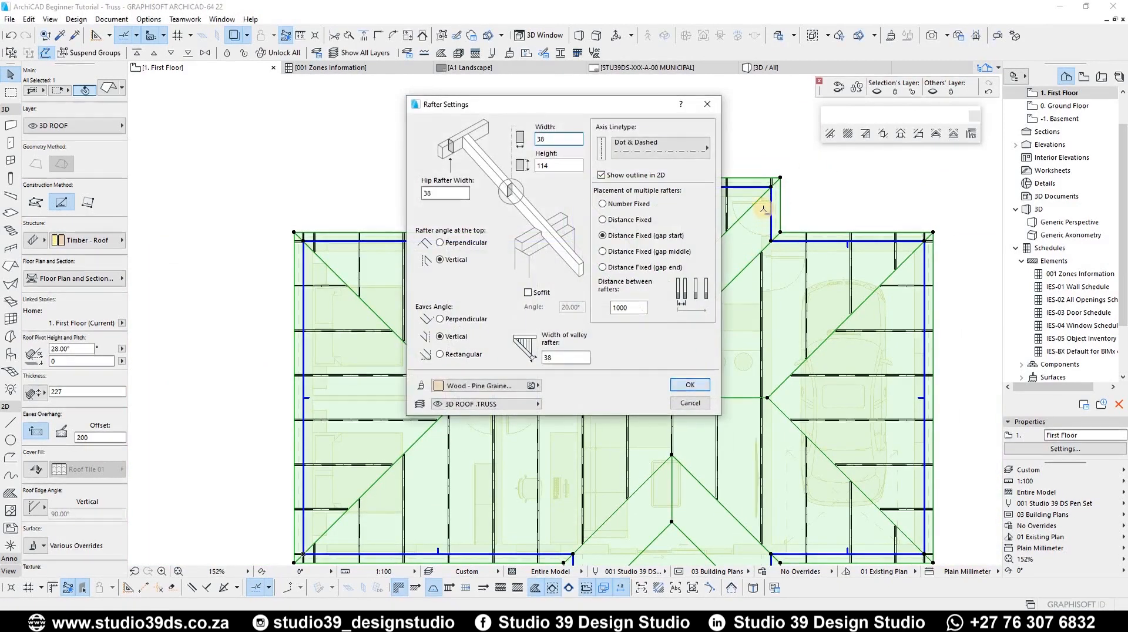
left_click(771, 187)
scroll(672, 340, "up", 4)
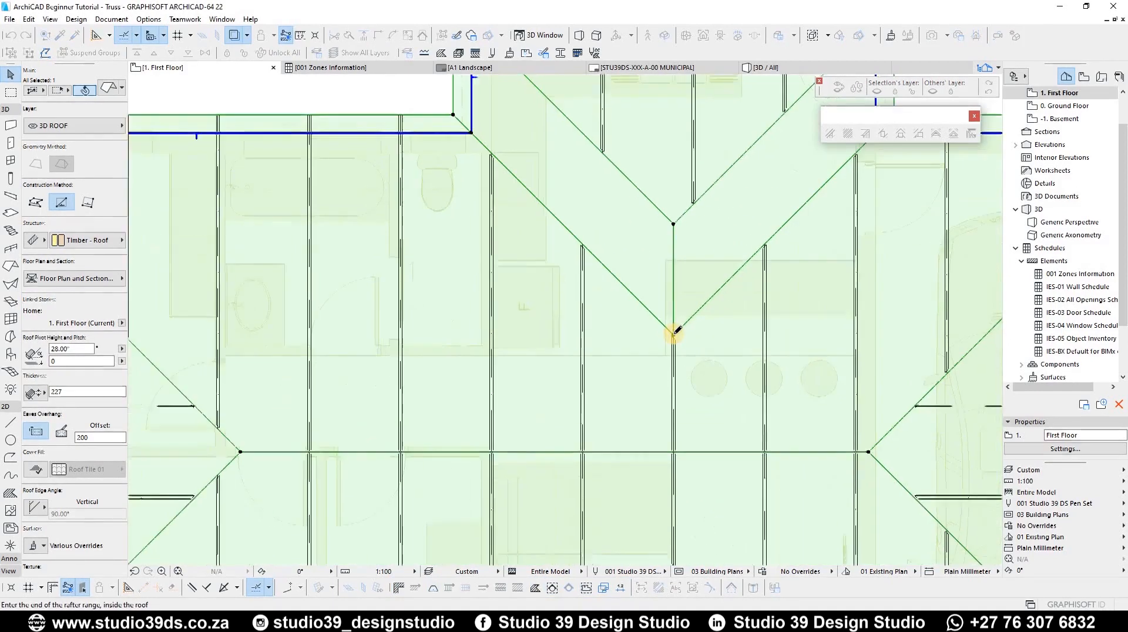
left_click(673, 335)
Place multiple 38 x 114 rafters at 1000 mm spacing on the kitchen projection's bathroom-side slope, from its outer hip corner to the valley junction
scroll(645, 258, "down", 5)
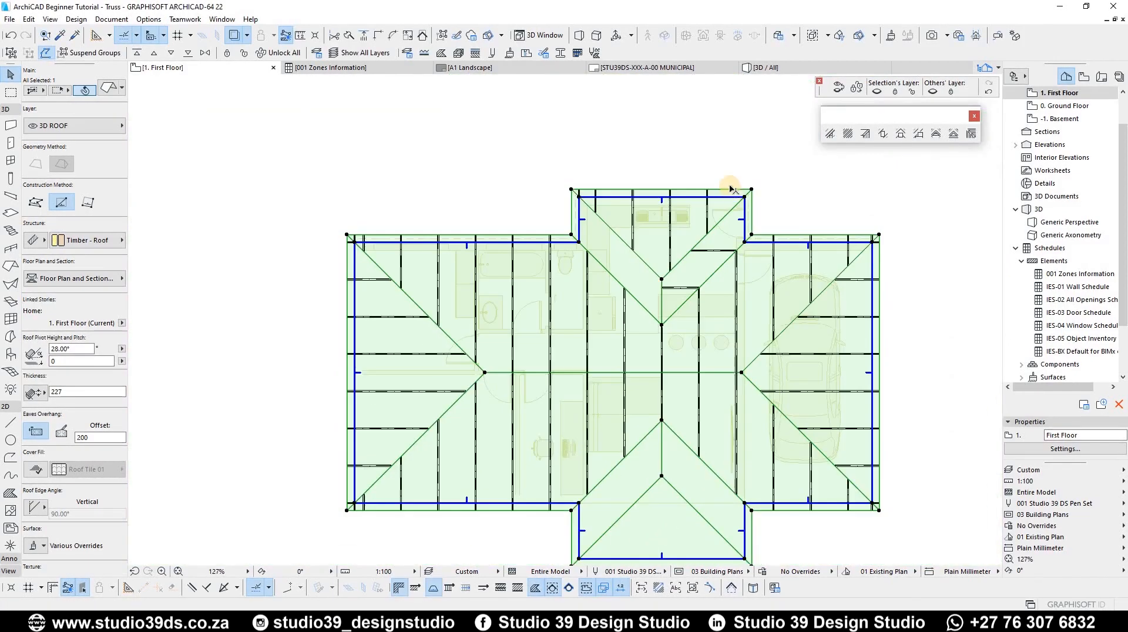
scroll(732, 187, "up", 4)
left_click(847, 138)
left_click(592, 352)
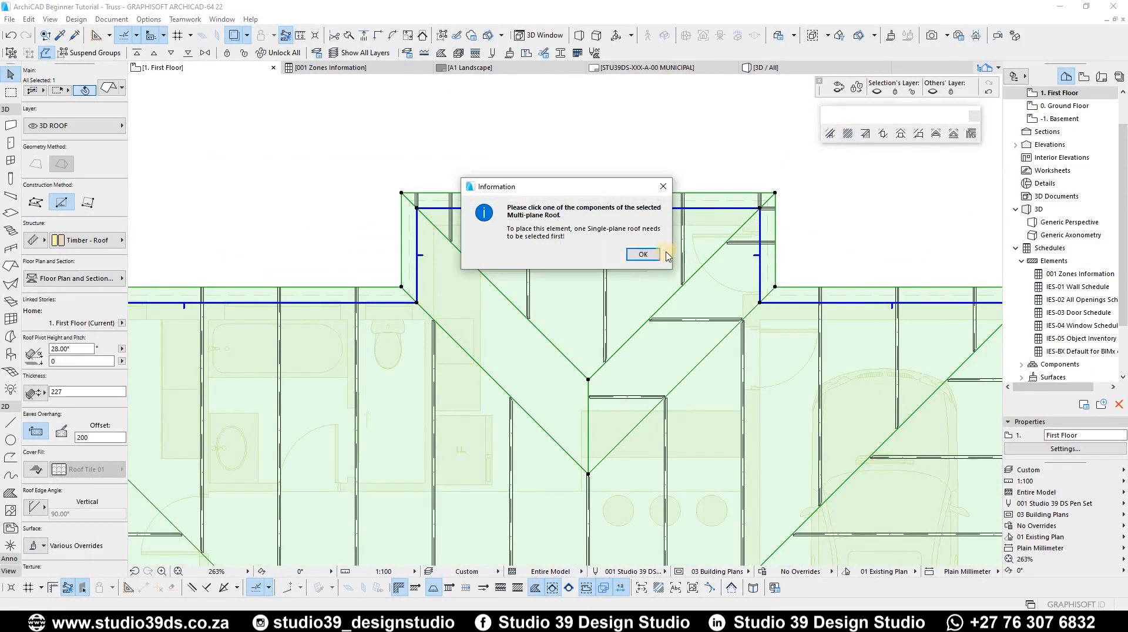
left_click(420, 254)
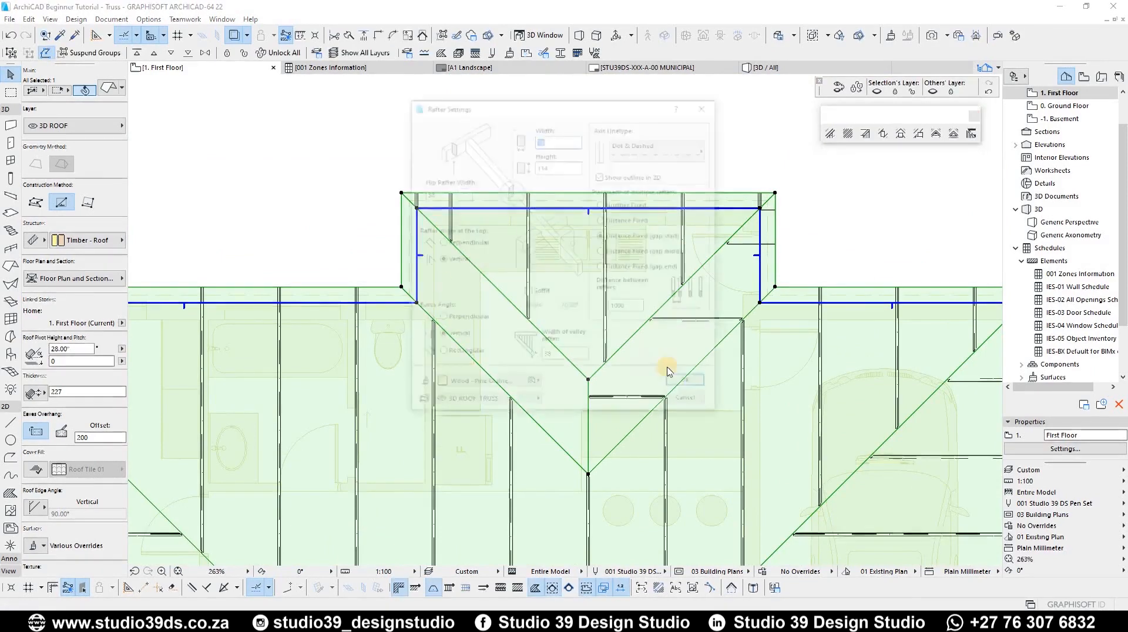
left_click(684, 381)
left_click(588, 380)
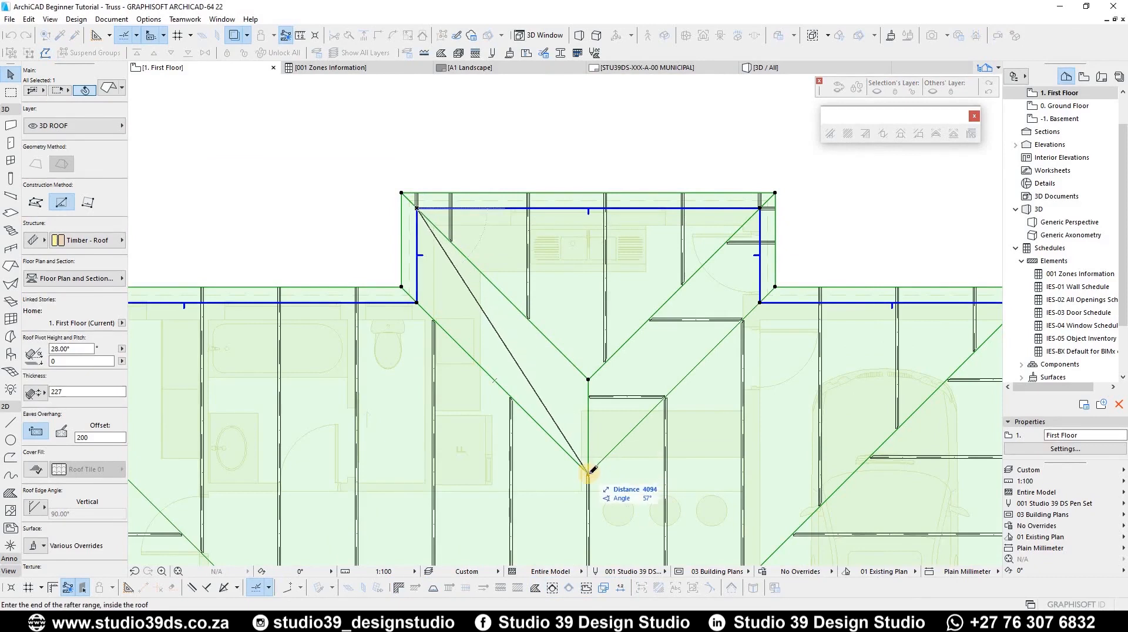
left_click(588, 474)
Examine the rafter layout around the kitchen projection and across the whole roof plan
scroll(558, 291, "down", 5)
middle_click_drag(552, 456, 592, 305)
scroll(547, 389, "up", 3)
middle_click_drag(548, 388, 509, 456)
scroll(510, 456, "down", 1)
middle_click_drag(765, 257, 733, 308)
scroll(576, 255, "down", 2)
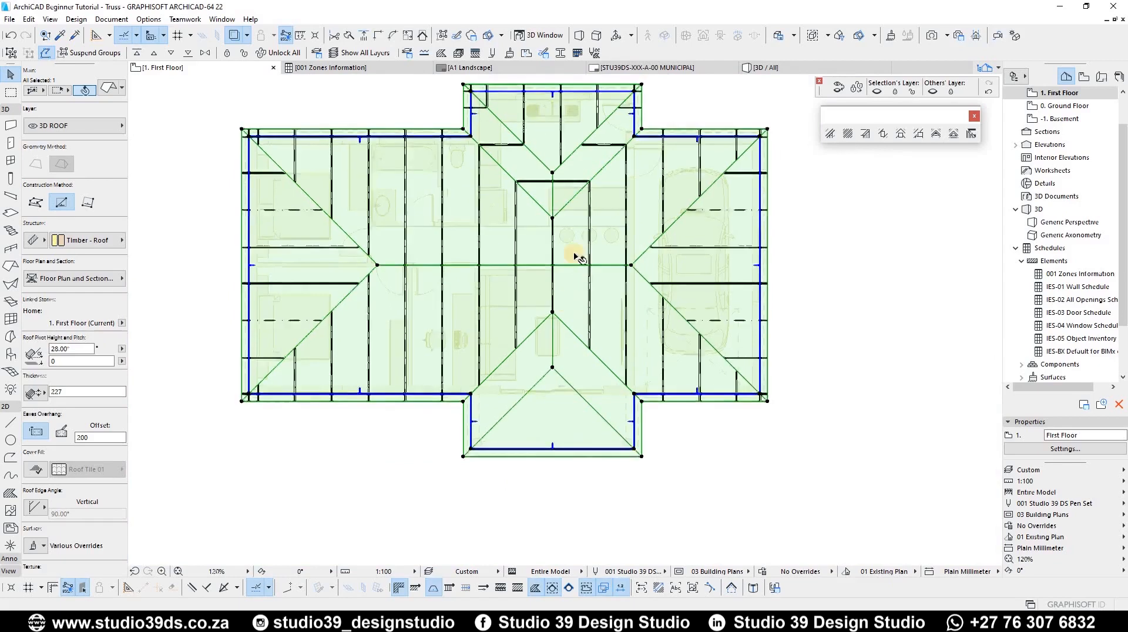
middle_click_drag(576, 254, 568, 285)
scroll(555, 149, "up", 4)
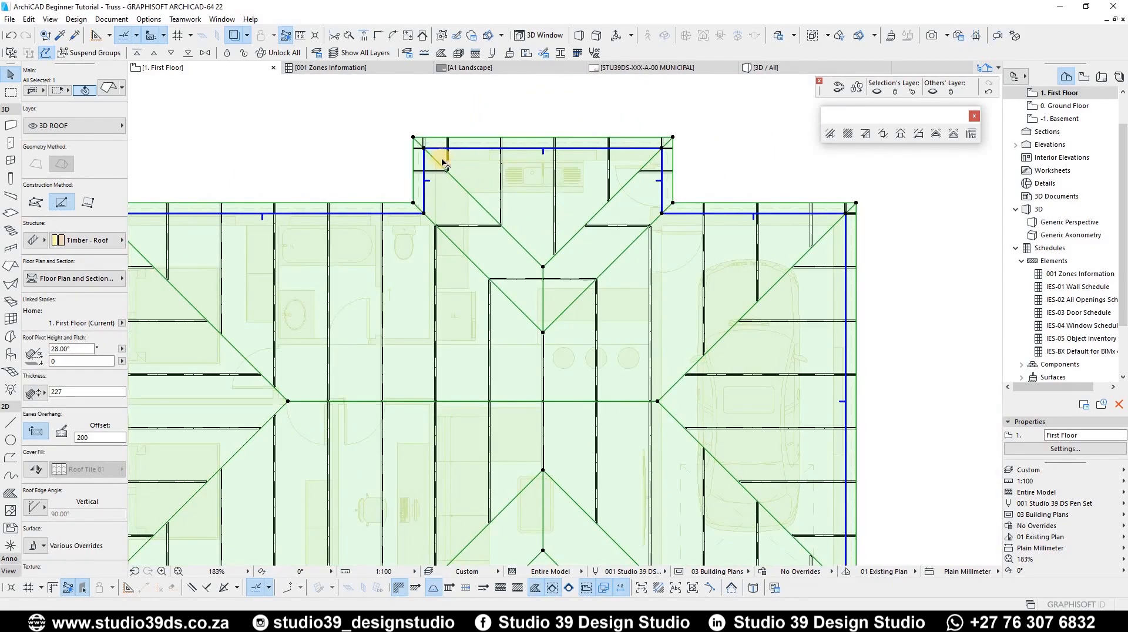
scroll(464, 168, "down", 3)
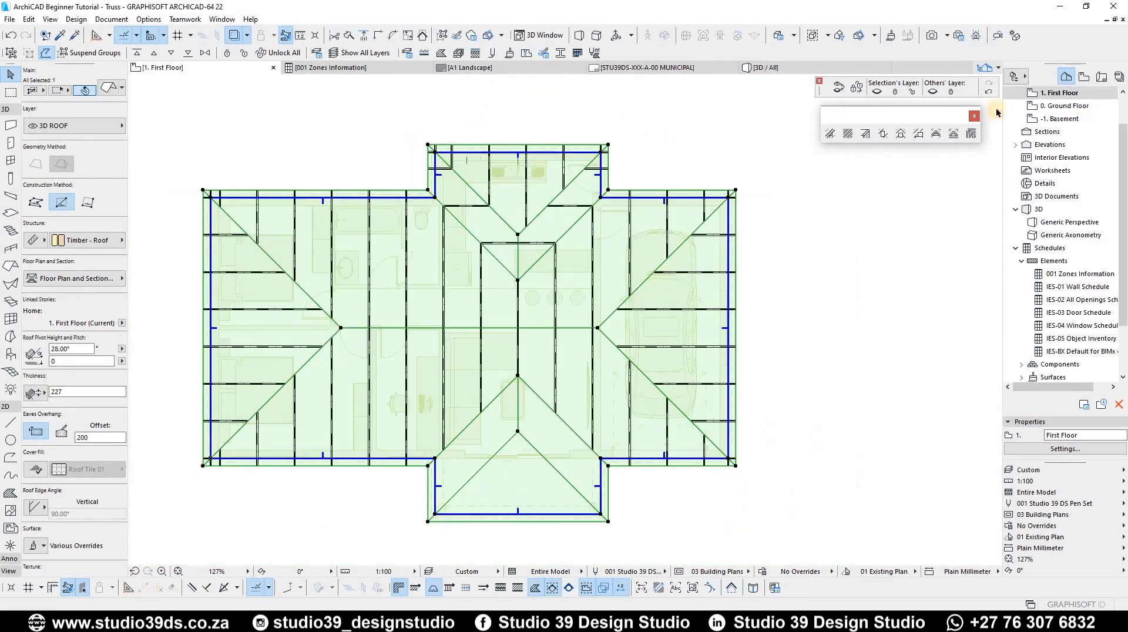
Place multiple rafters at 1000 mm spacing on the porch projection's hip end, ranging between its two outer corners
left_click(772, 208)
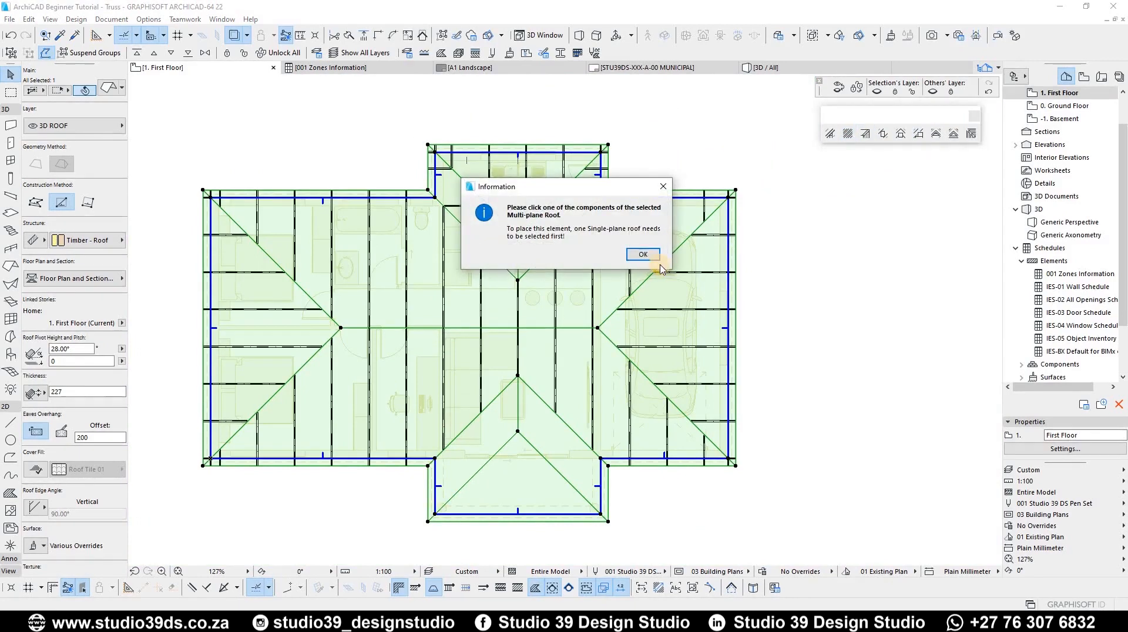
key("Return")
left_click(478, 516)
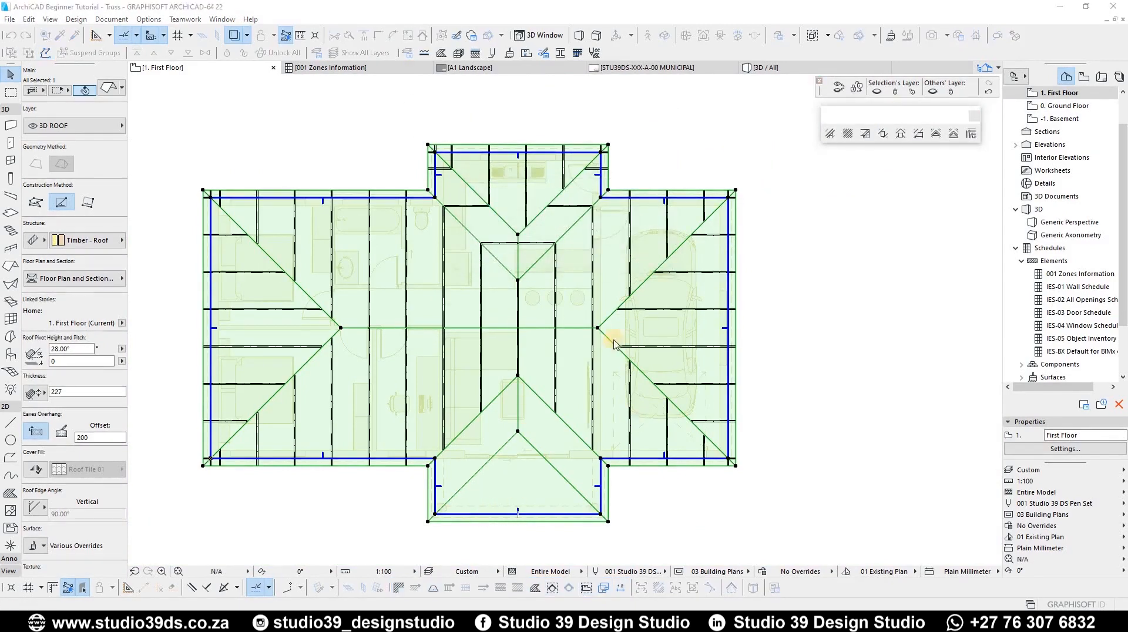
key("Return")
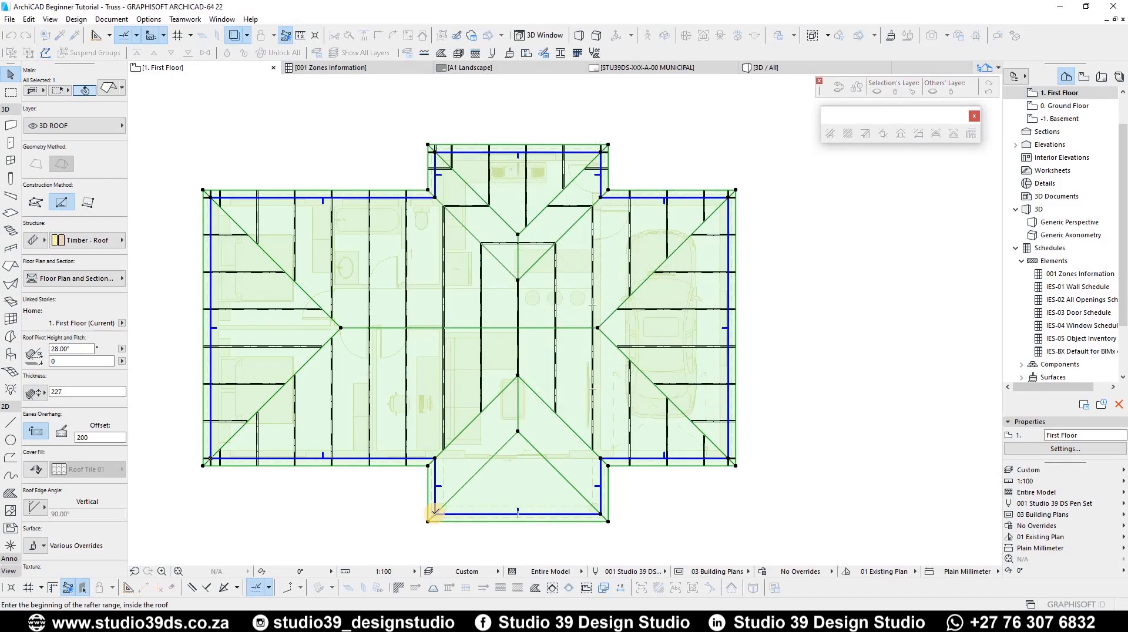
left_click(600, 515)
left_click(540, 403)
Place multiple 38 x 114 rafters at 1000 mm spacing on the porch projection's bedroom-side slope, from its outer hip corner to the valley junction
scroll(540, 402, "up", 3)
scroll(756, 242, "down", 1)
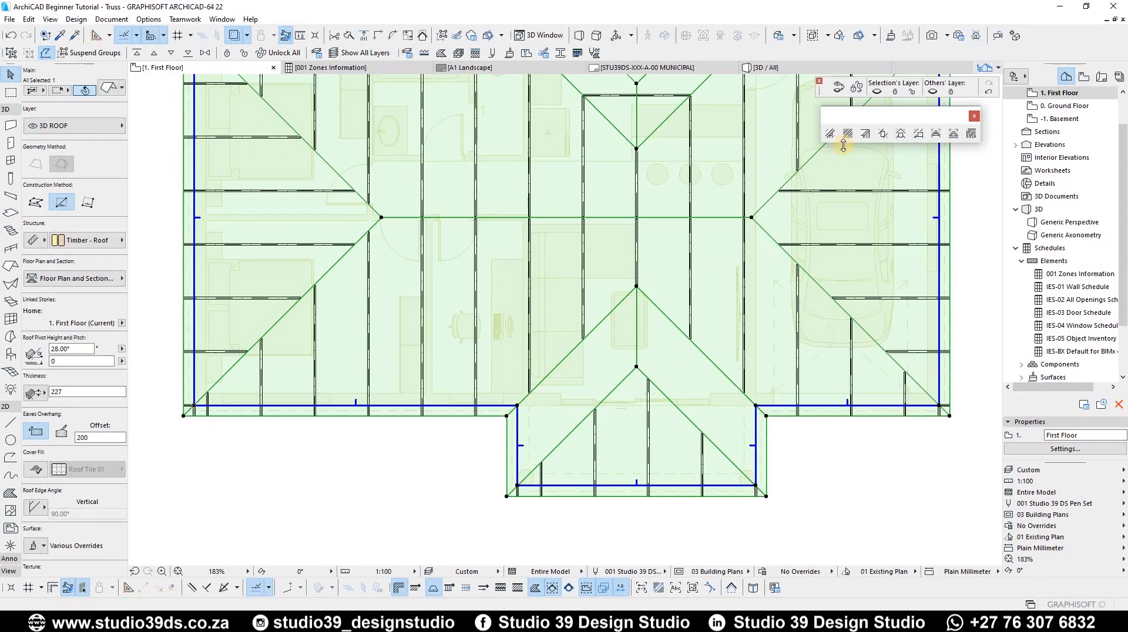
left_click(847, 133)
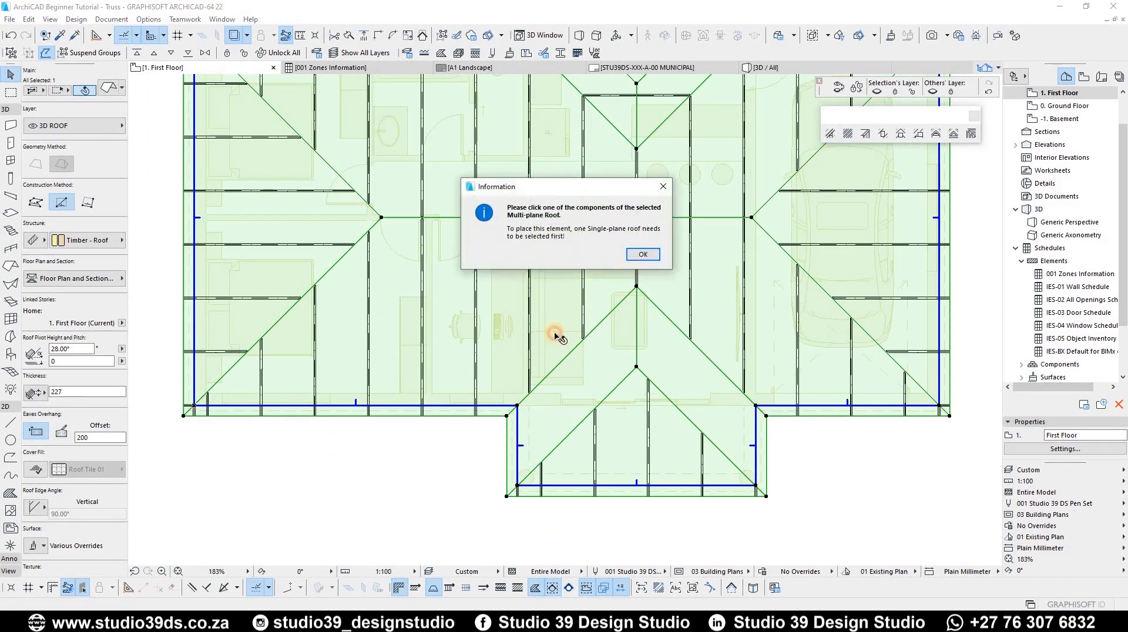
key("Return")
left_click(517, 504)
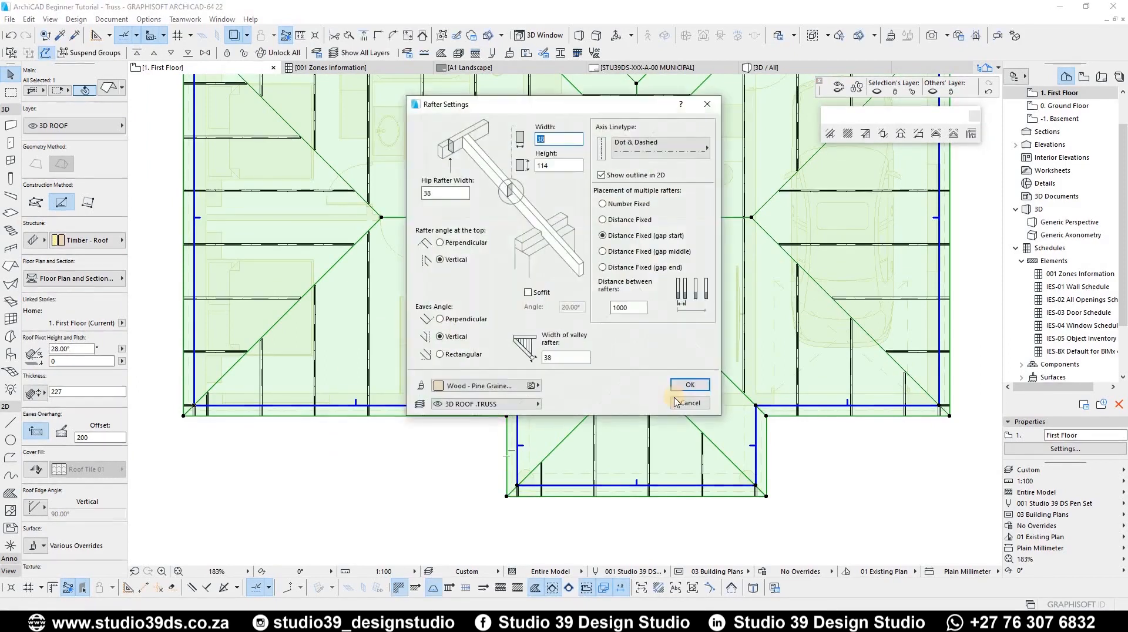
left_click(682, 386)
left_click(517, 483)
scroll(632, 270, "up", 3)
left_click(558, 263)
Place multiple rafters at 1000 mm spacing on the porch projection's garage-side slope up to the valley junction, and deselect the roof
scroll(750, 194, "down", 3)
left_click(840, 152)
left_click(647, 252)
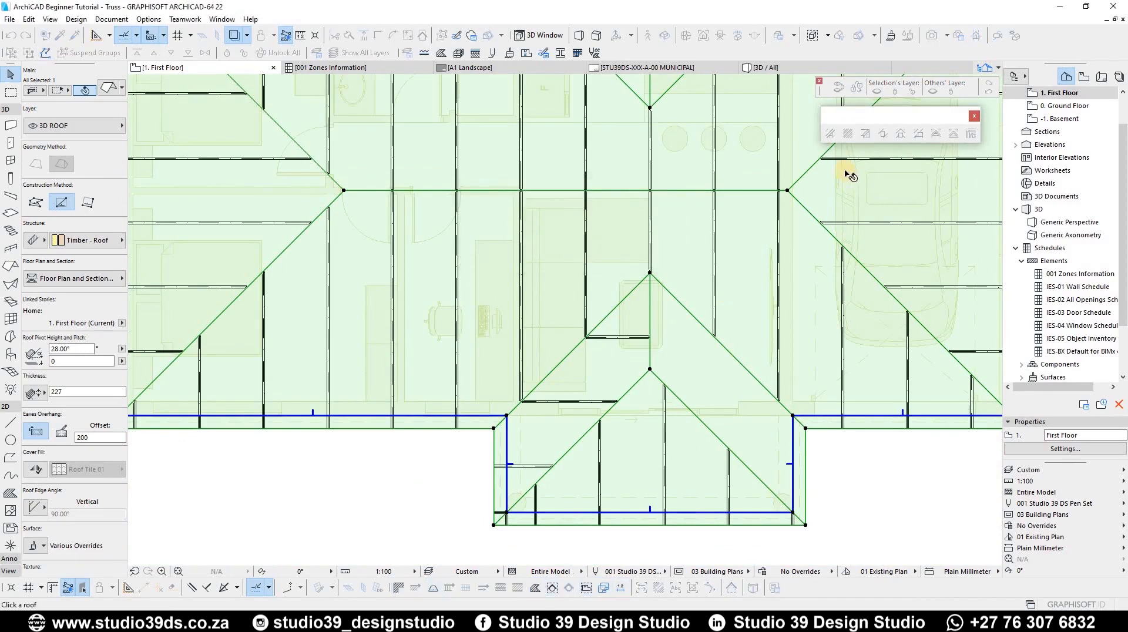
left_click(834, 442)
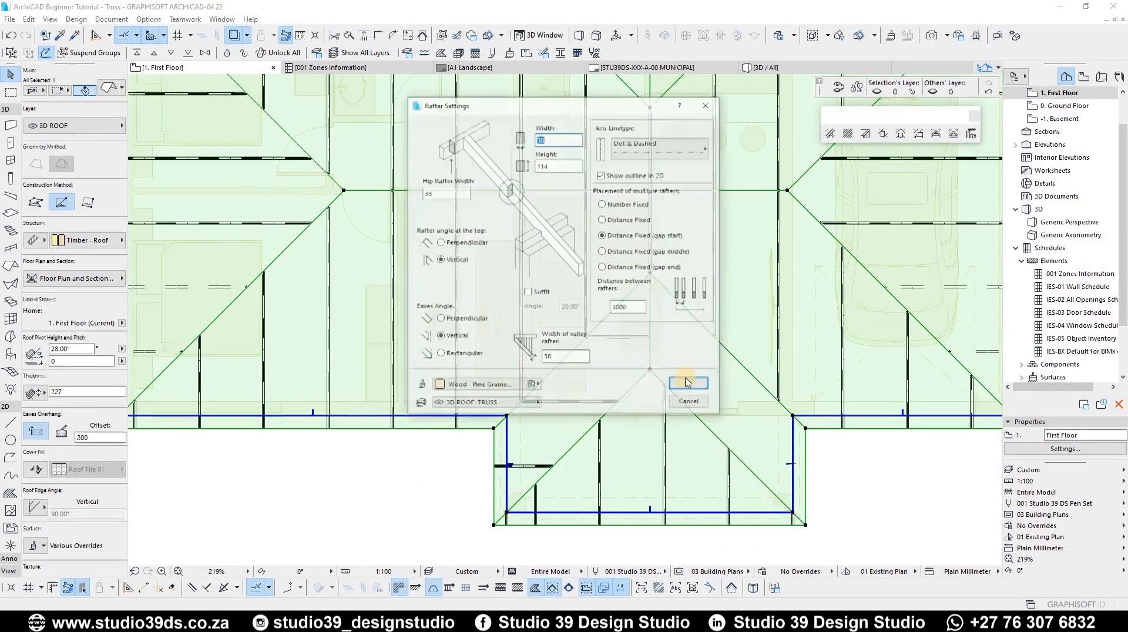
key("Return")
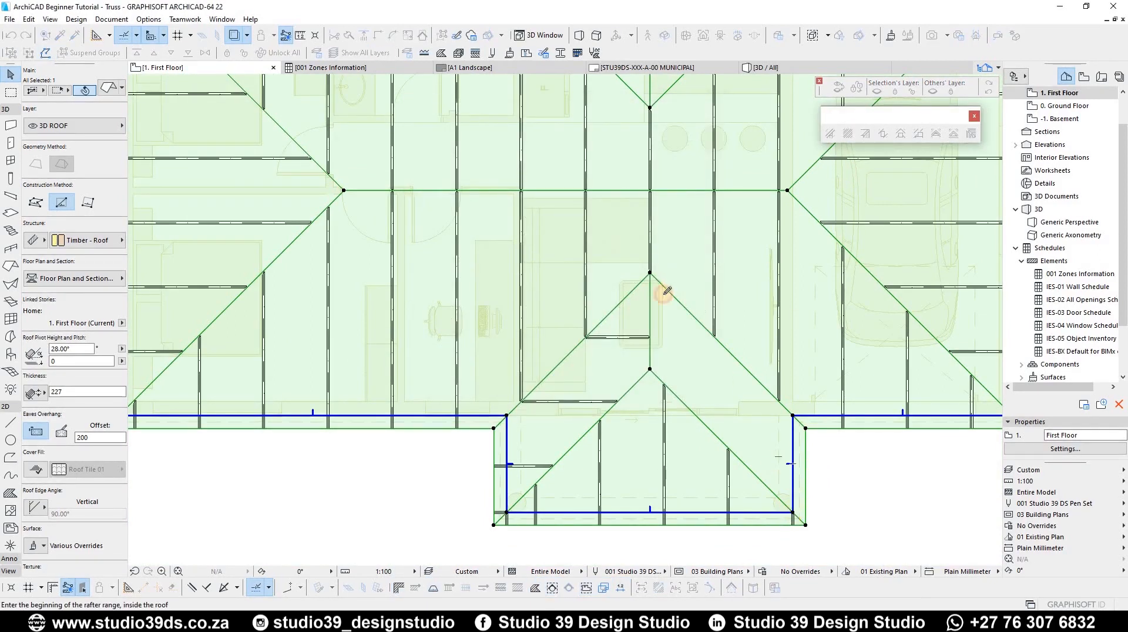
left_click(649, 273)
scroll(443, 310, "down", 1)
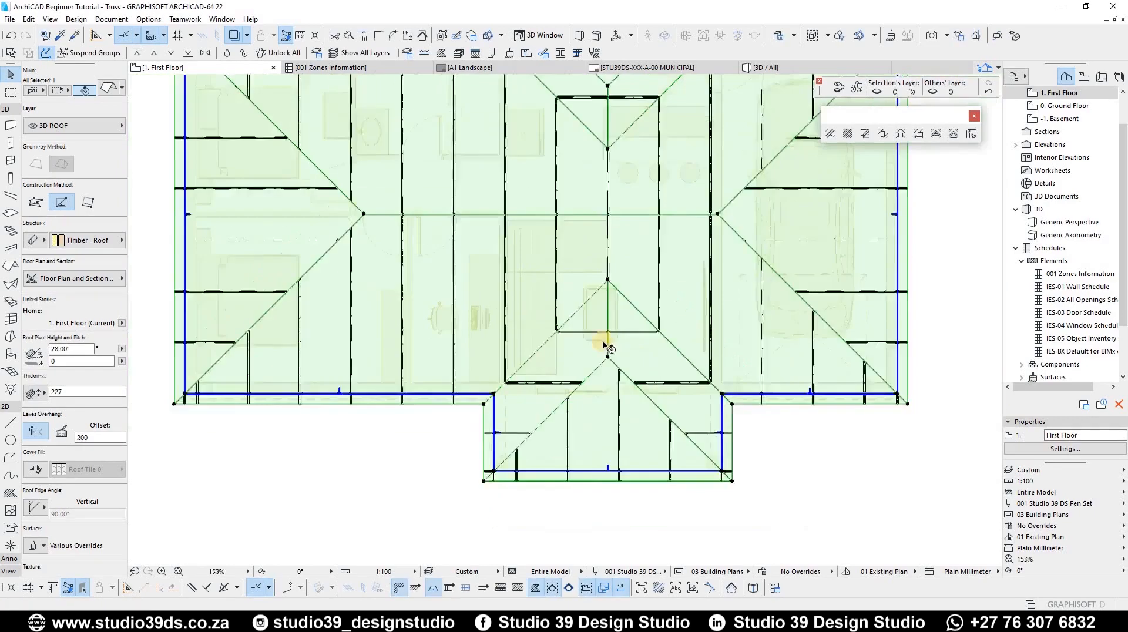
scroll(611, 376, "down", 2)
key("Escape")
Inspect the finished rafters in plan and in the 3D perspective, orbiting to see the roof framing from above
scroll(346, 250, "up", 3)
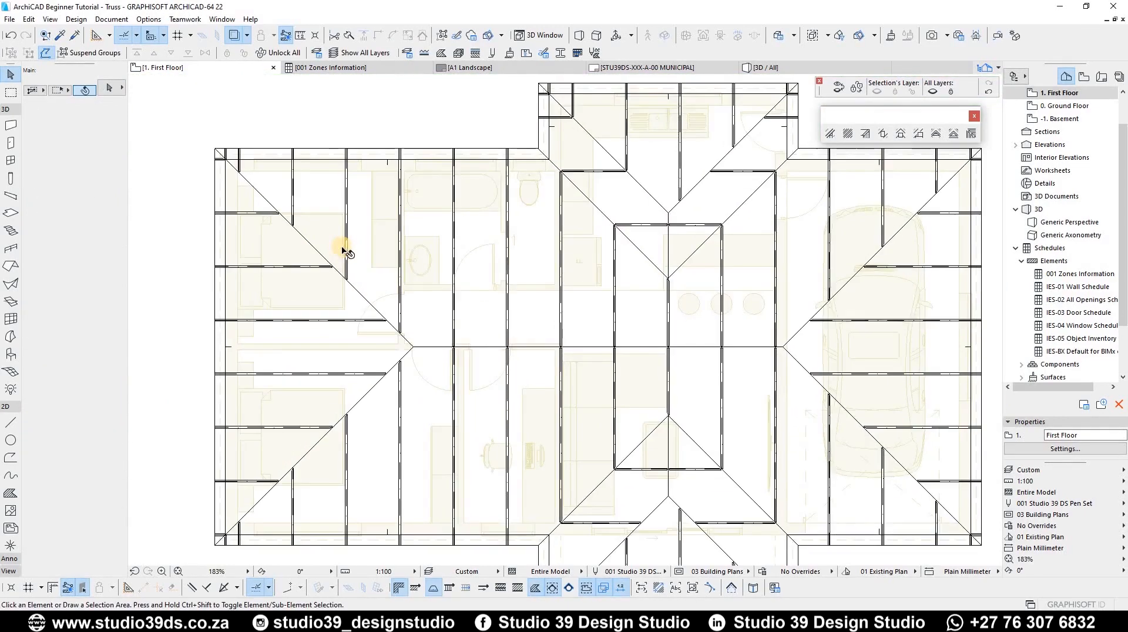
scroll(345, 253, "down", 3)
scroll(547, 250, "up", 2)
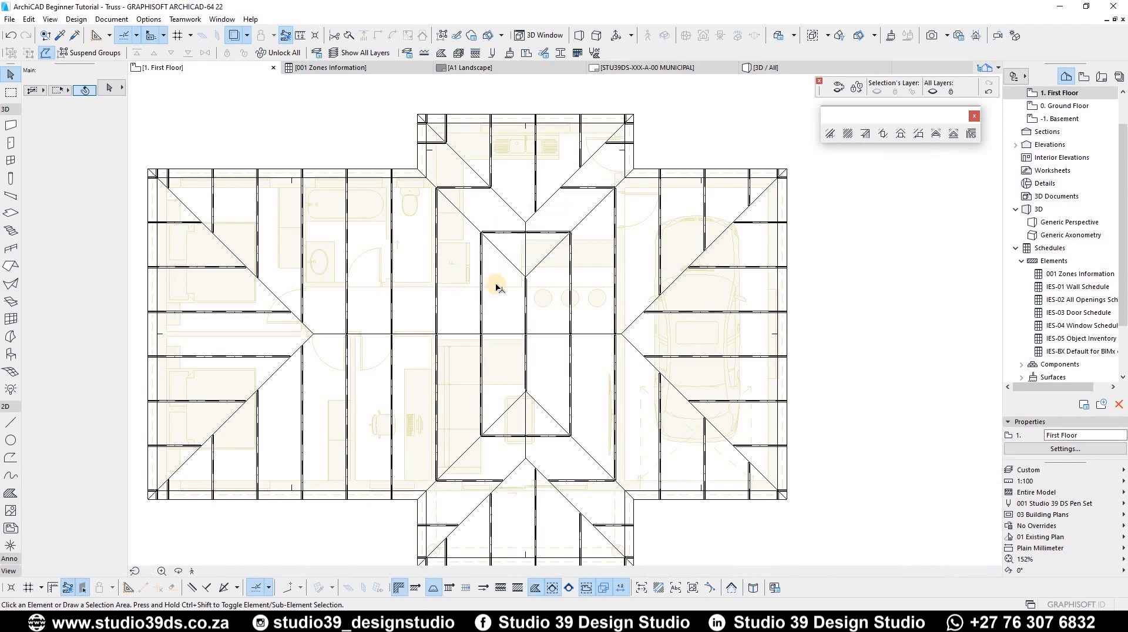
key("F3")
middle_click_drag(501, 256, 643, 244, "shift")
scroll(574, 227, "down", 5)
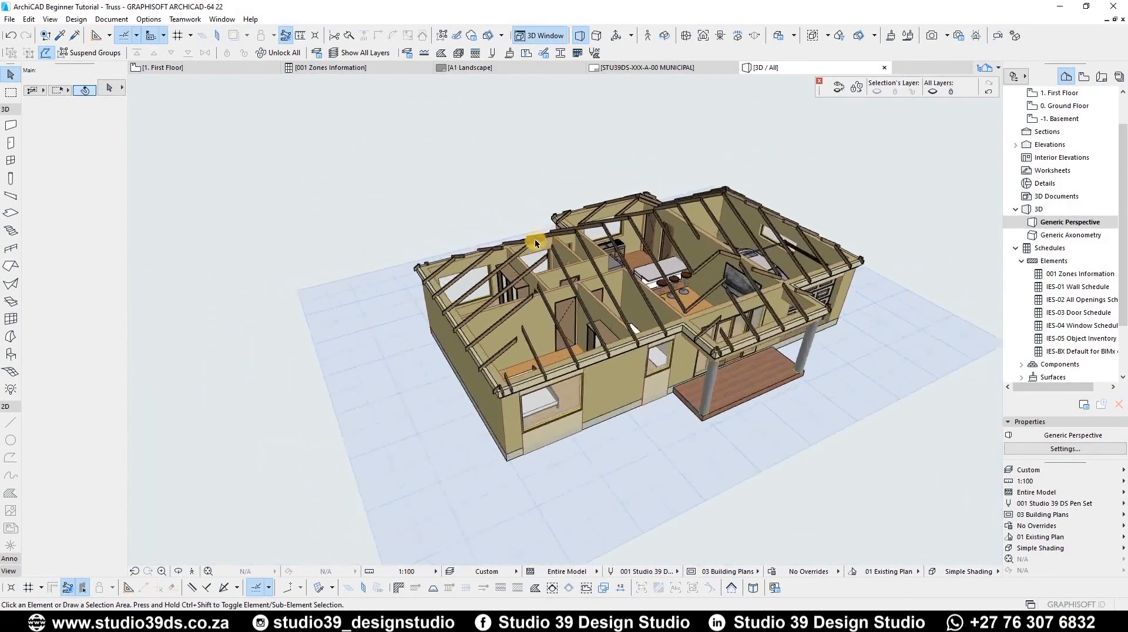
scroll(534, 242, "up", 8)
scroll(506, 261, "down", 5)
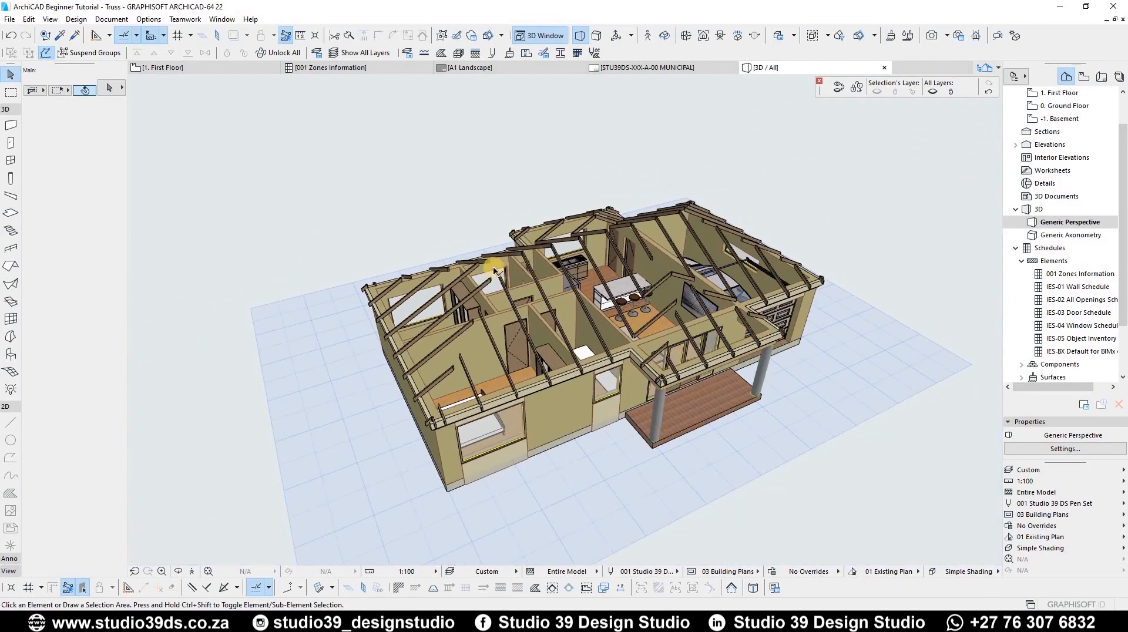
middle_click_drag(454, 342, 370, 263, "shift")
scroll(370, 263, "up", 3)
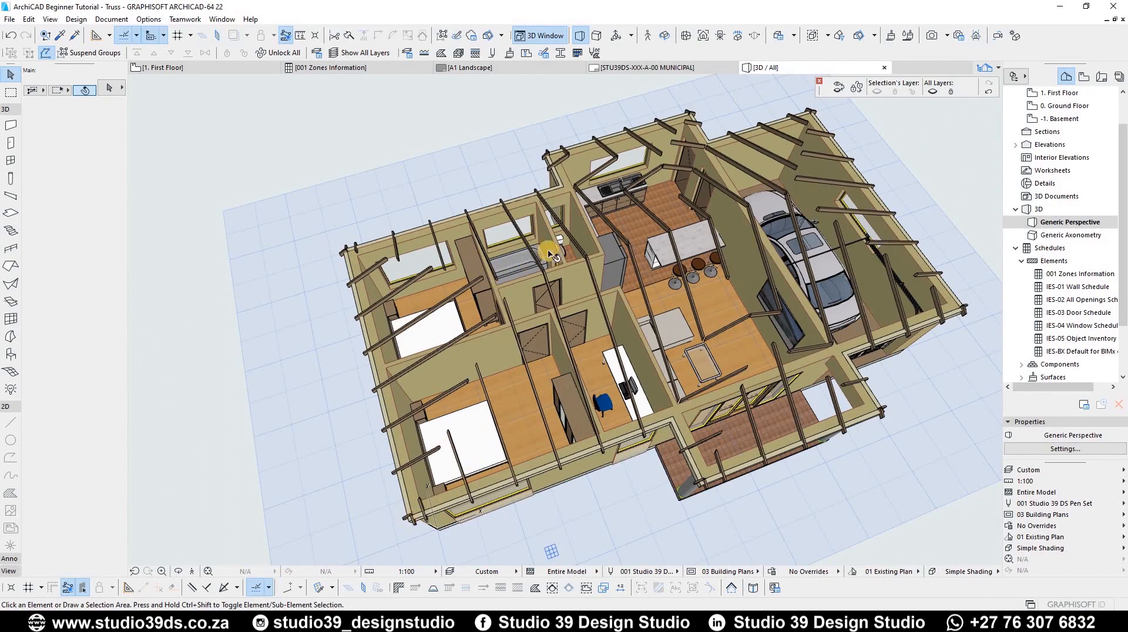
On the First Floor plan, configure hip or valley rafters as 38 x 150, rafter thickness 38, vertical eaves angle, layer 3D ROOF .TRUSS
key("F2")
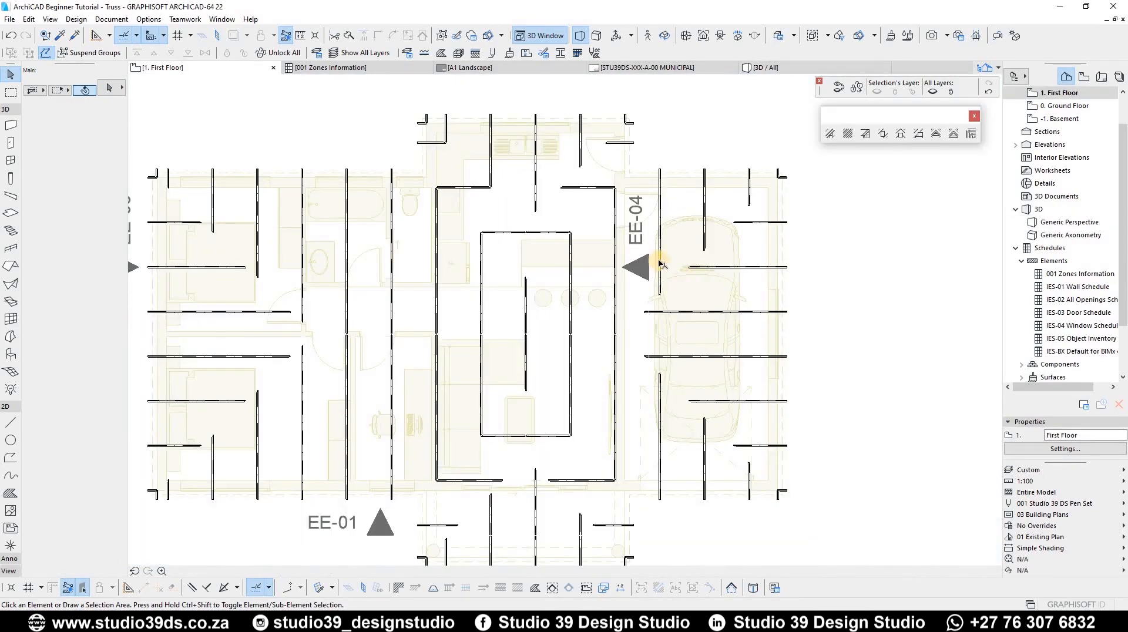
scroll(659, 263, "down", 4)
scroll(739, 192, "up", 2)
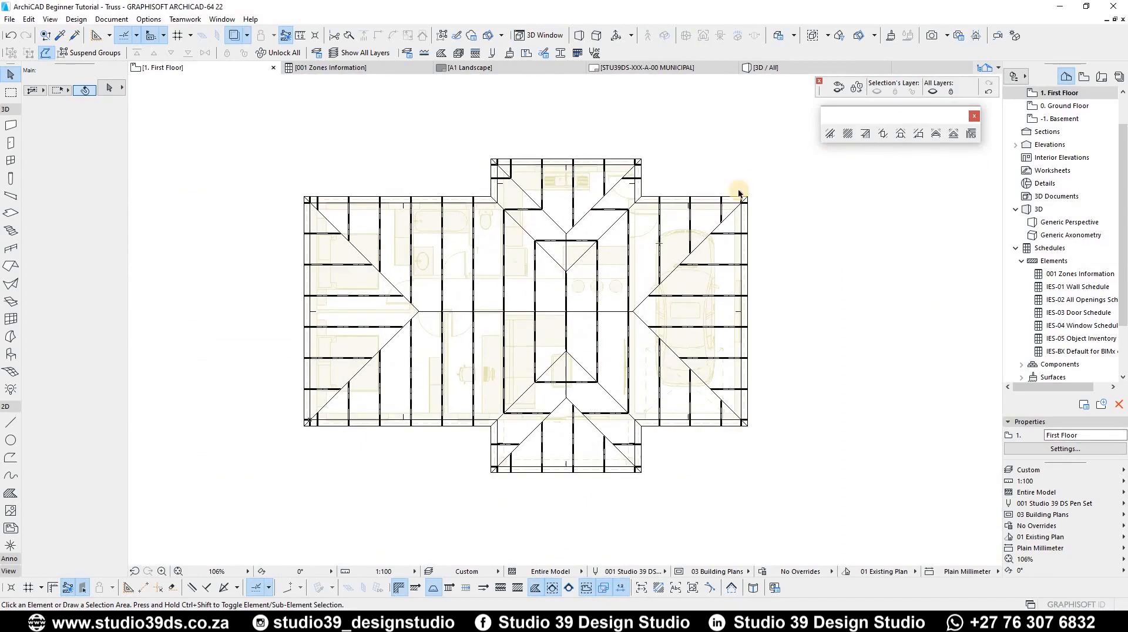
left_click(866, 136)
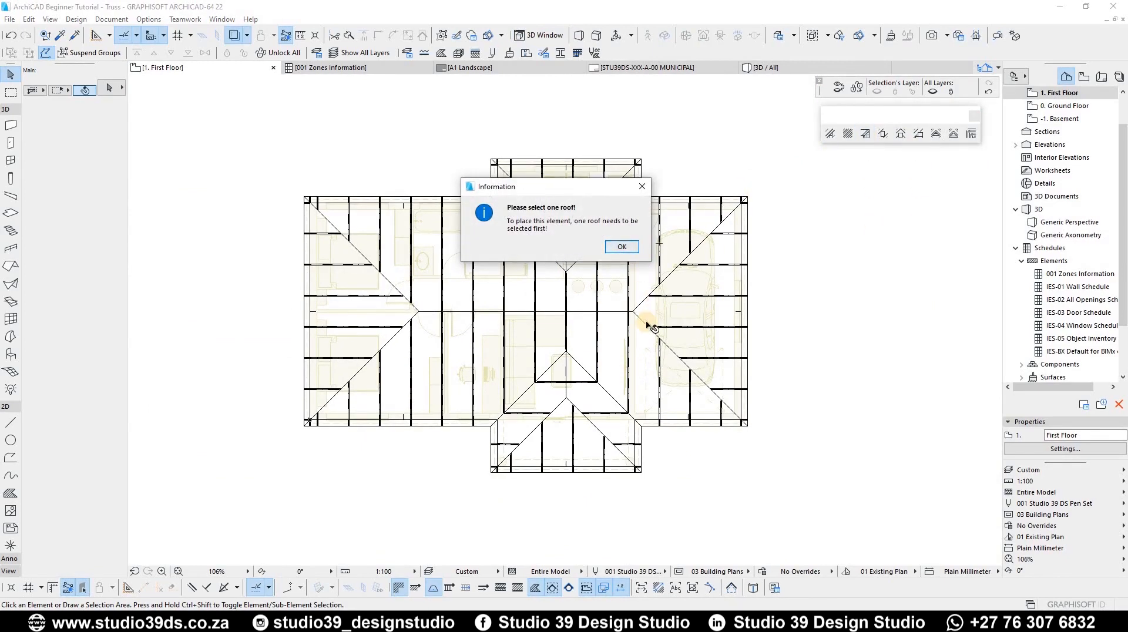
left_click(622, 247)
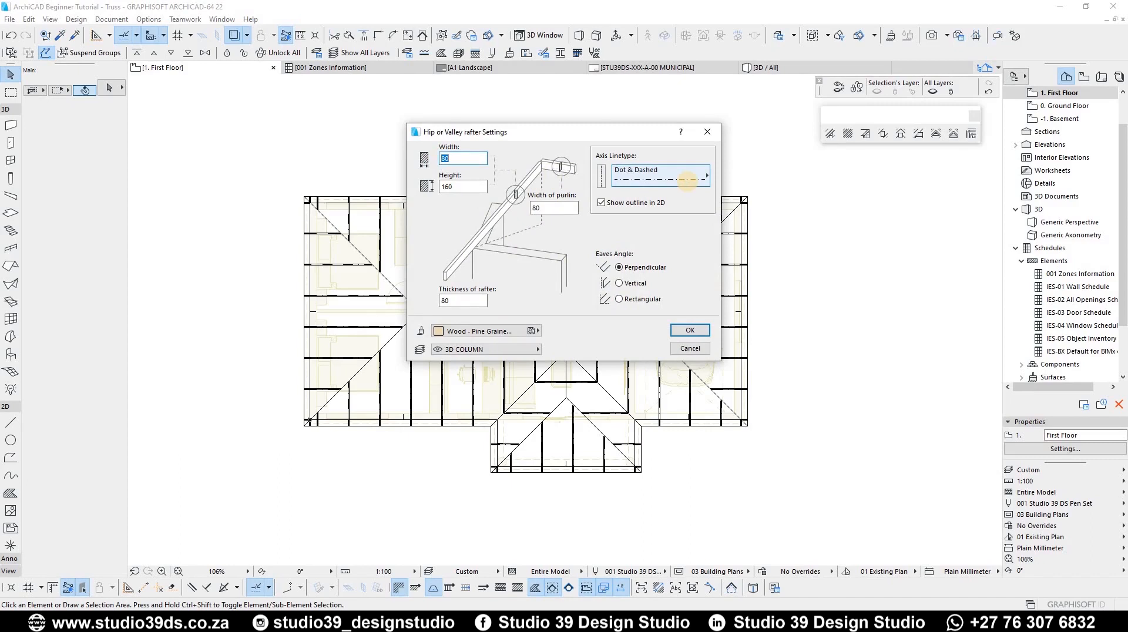
key("Tab")
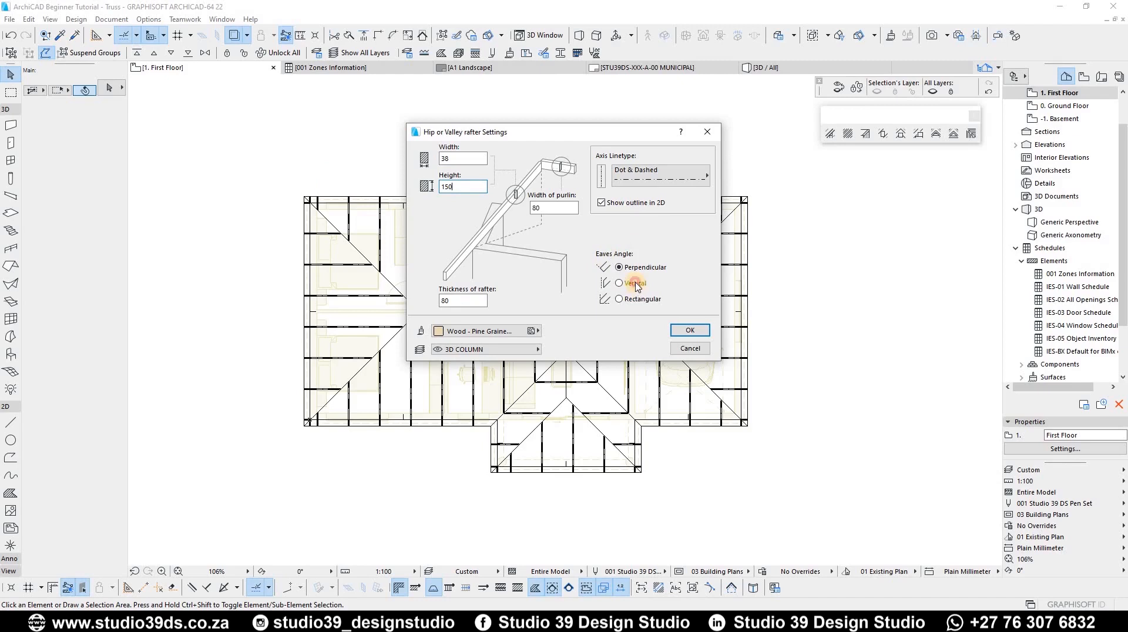
left_click(469, 352)
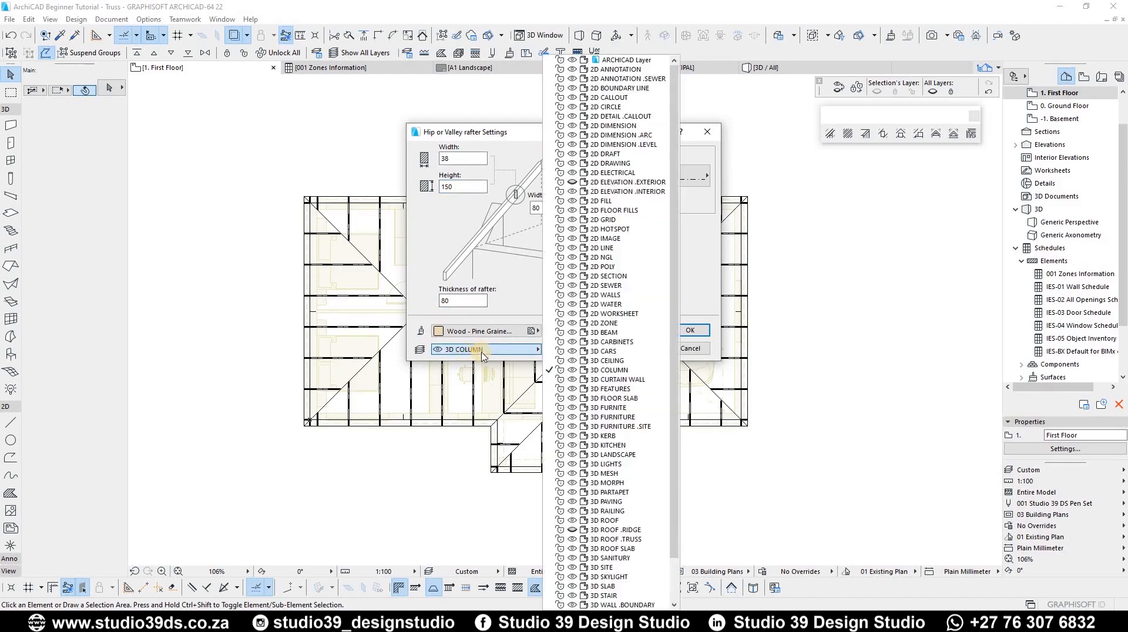
left_click(616, 539)
left_click_drag(463, 302, 397, 303)
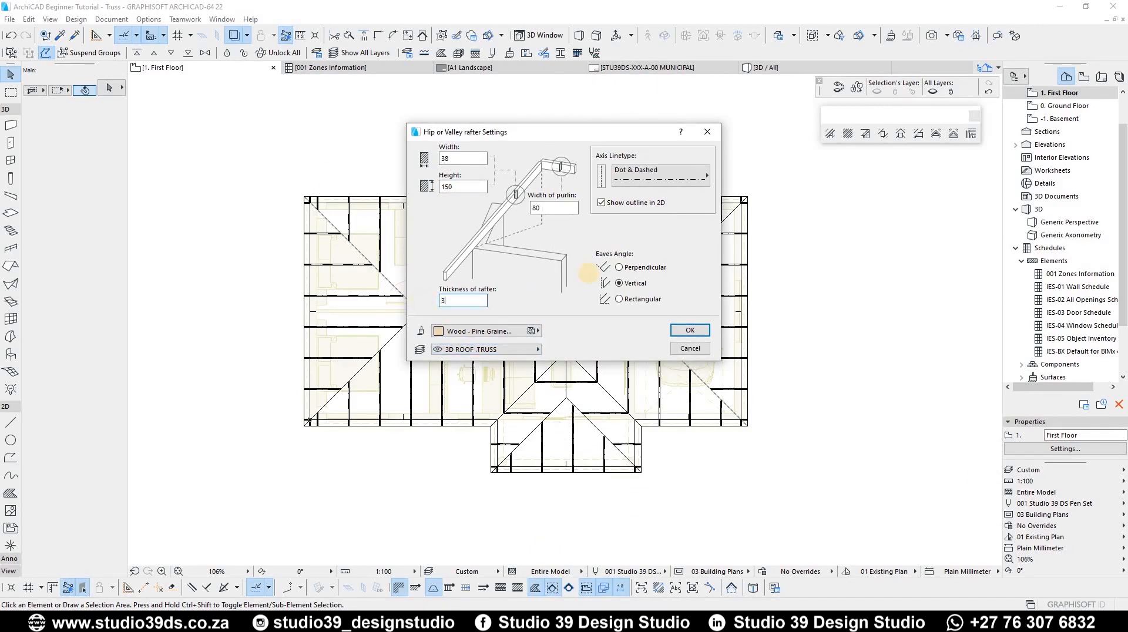
left_click(696, 328)
Try to place a hip rafter by picking a point near the garage roof's lower hip edge
scroll(660, 334, "up", 4)
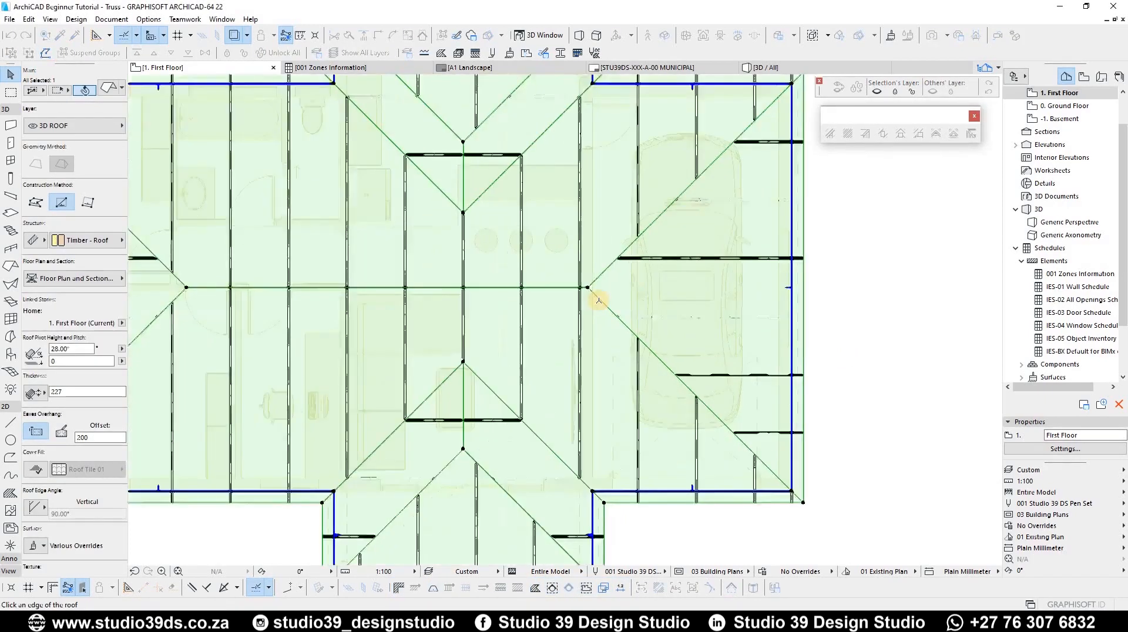
left_click(609, 327)
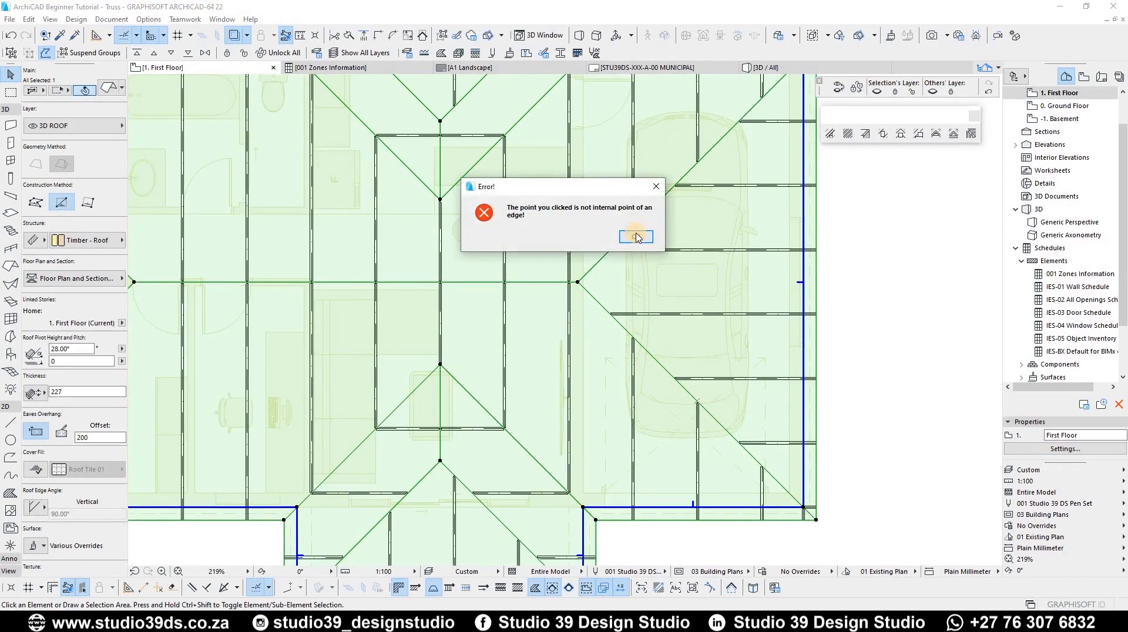
left_click(602, 307)
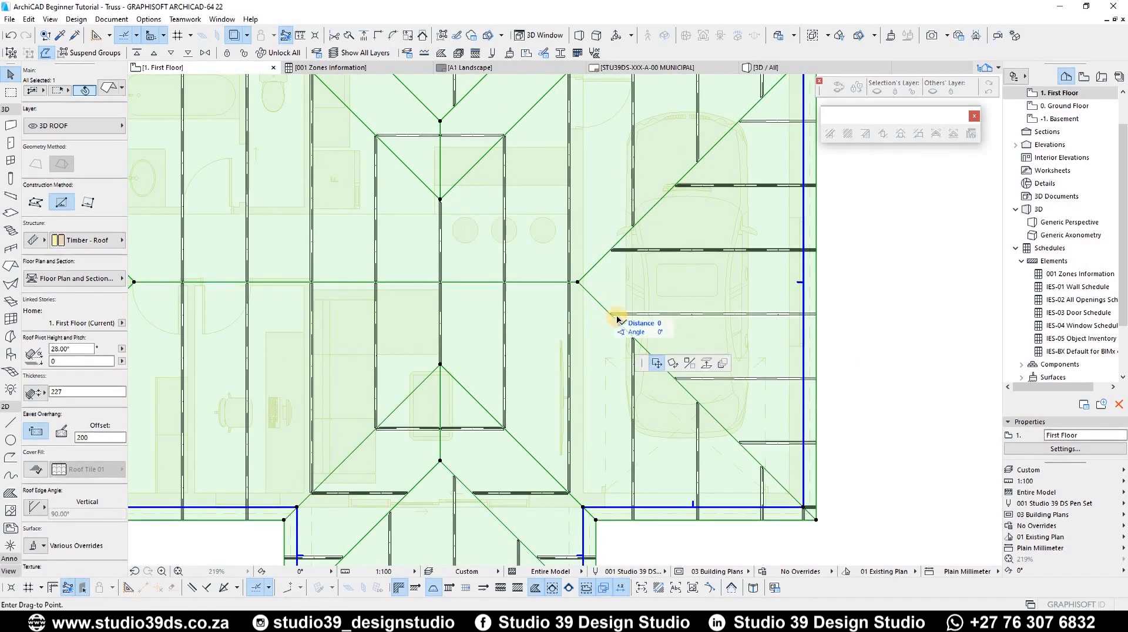
left_click(662, 360)
Place a 38 x 150 hip rafter along the garage roof's lower hip edge
left_click(850, 156)
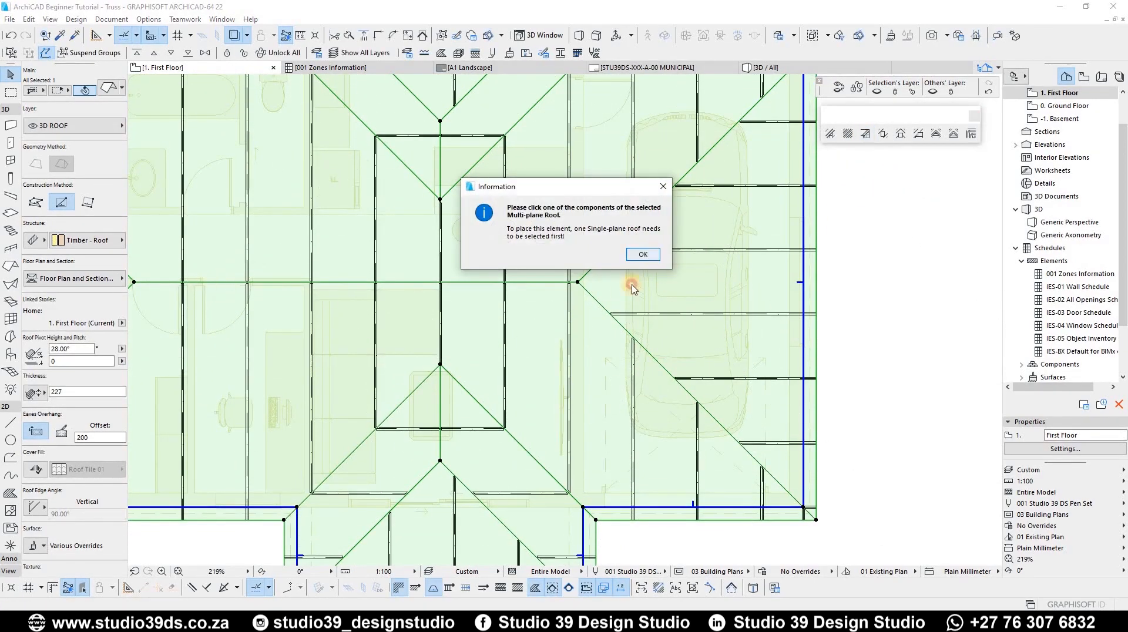
left_click(603, 307)
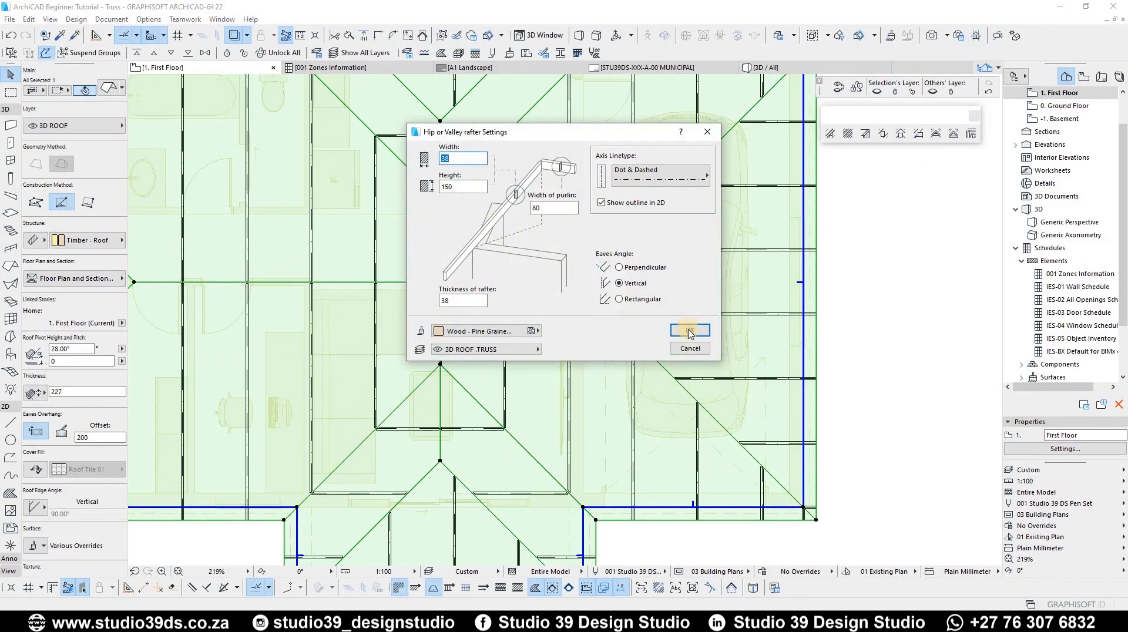
left_click(689, 331)
left_click(621, 342)
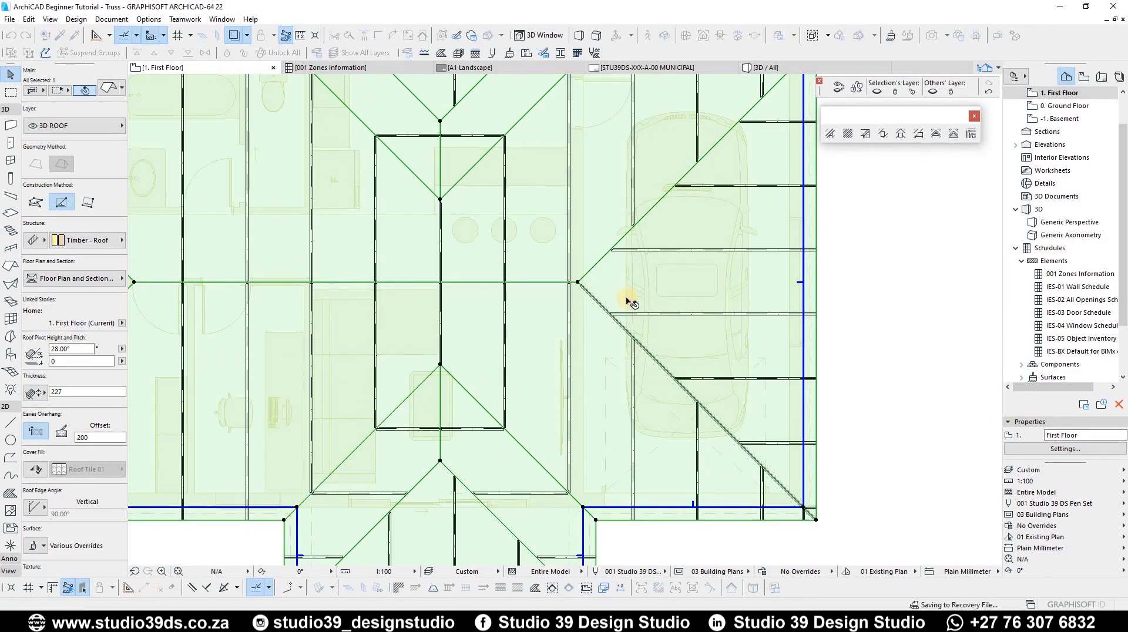
Place a 38 x 150 hip rafter along the garage roof's upper hip edge, keeping the vertical eaves angle
scroll(621, 251, "up", 1)
scroll(597, 255, "up", 3)
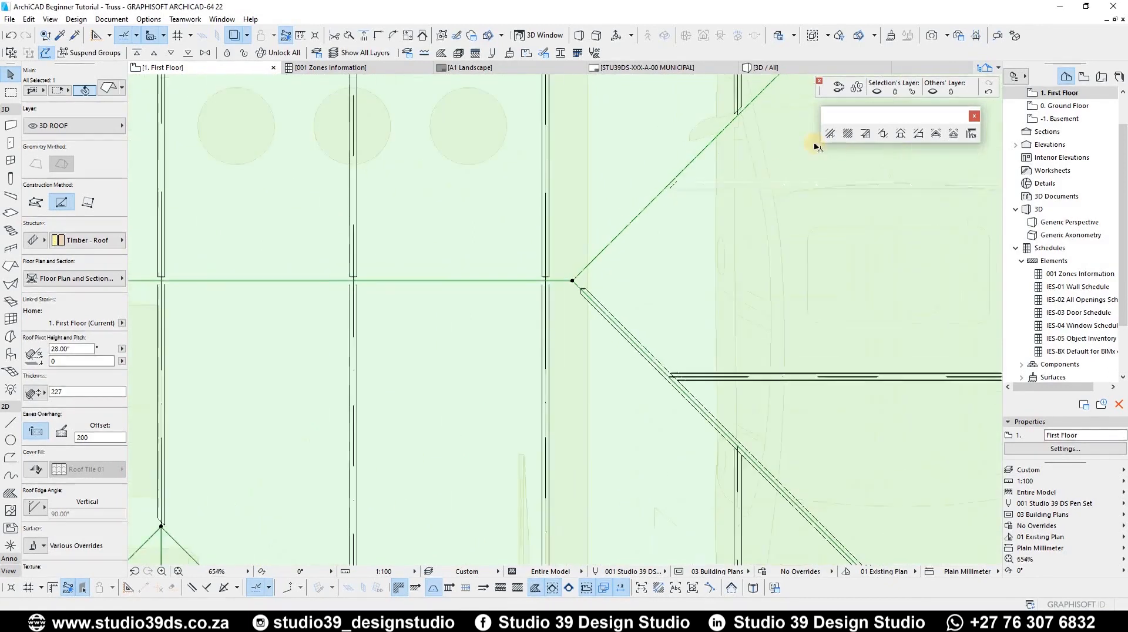
left_click(853, 139)
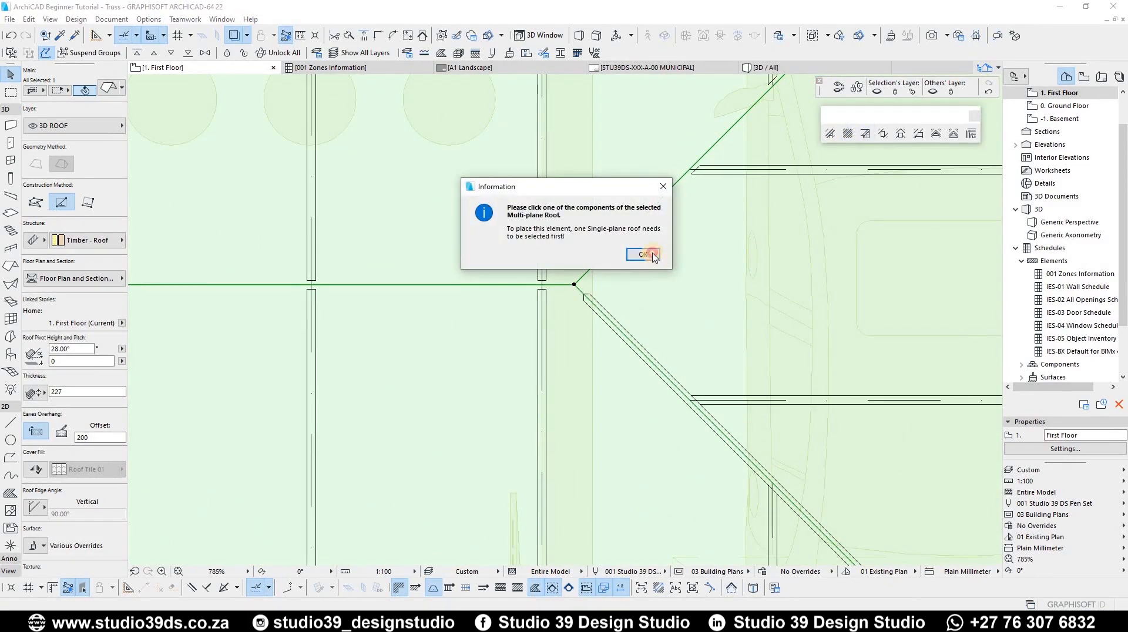
left_click(643, 256)
left_click(625, 239)
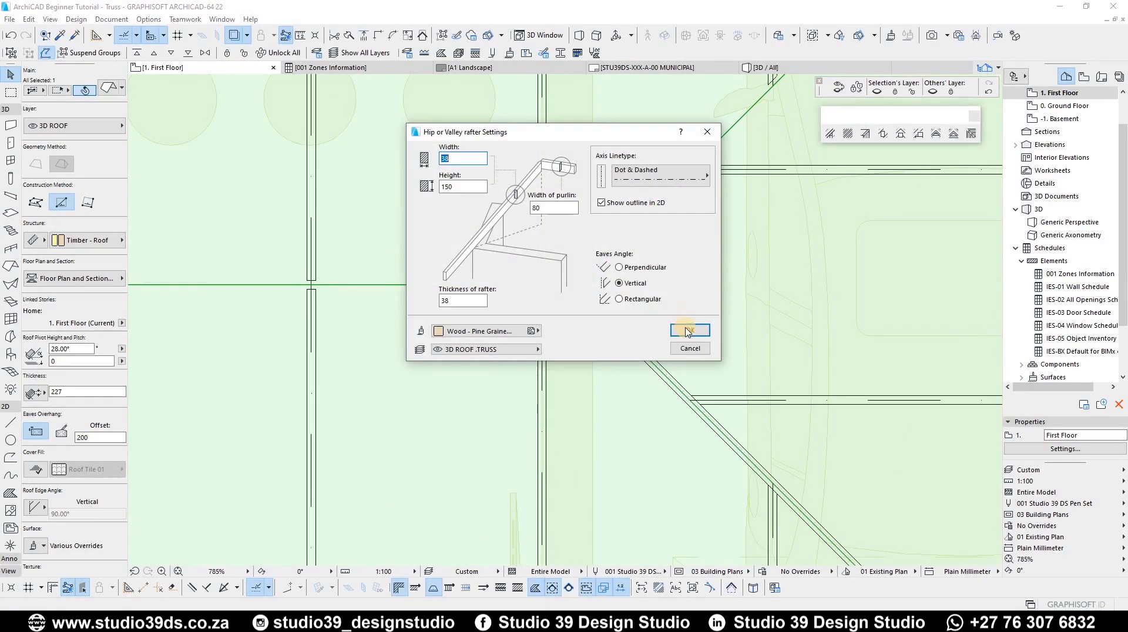
key("Return")
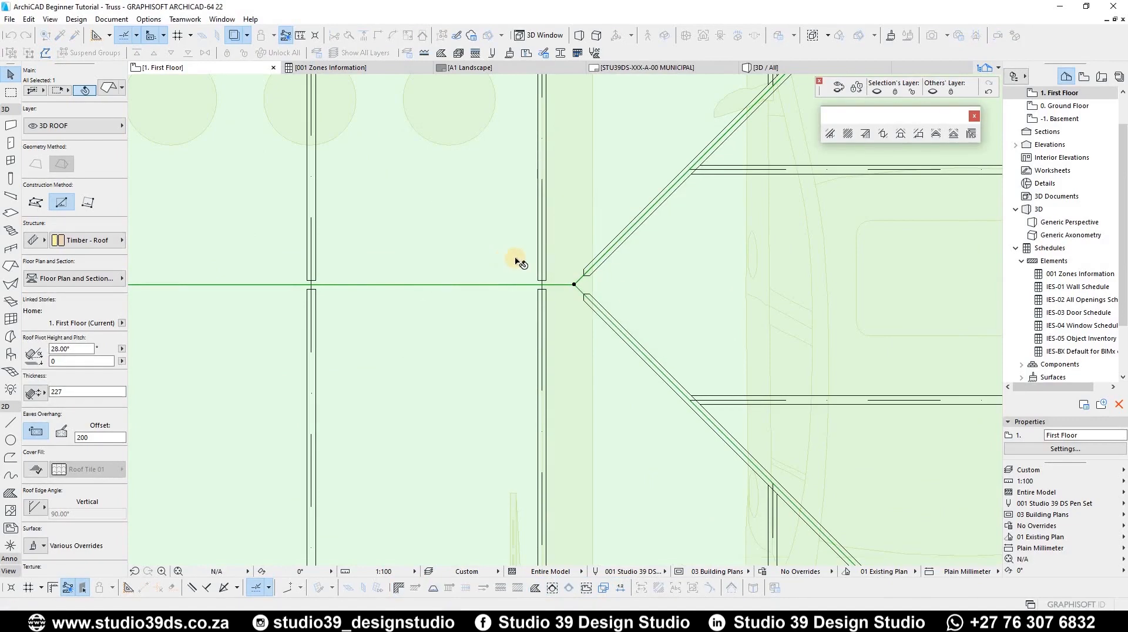
Inspect the two garage hip rafters in the 3D perspective, up close and from above, and return to the First Floor plan
scroll(578, 268, "down", 3)
scroll(581, 264, "down", 2)
key("F3")
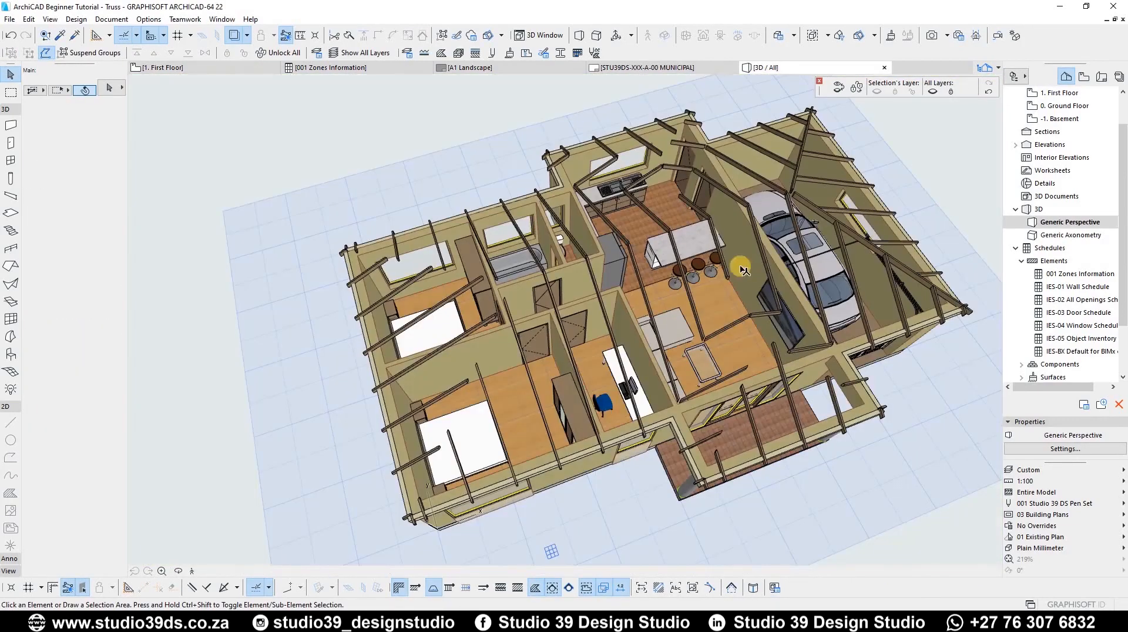
middle_click_drag(615, 287, 548, 252, "shift")
scroll(584, 292, "up", 5)
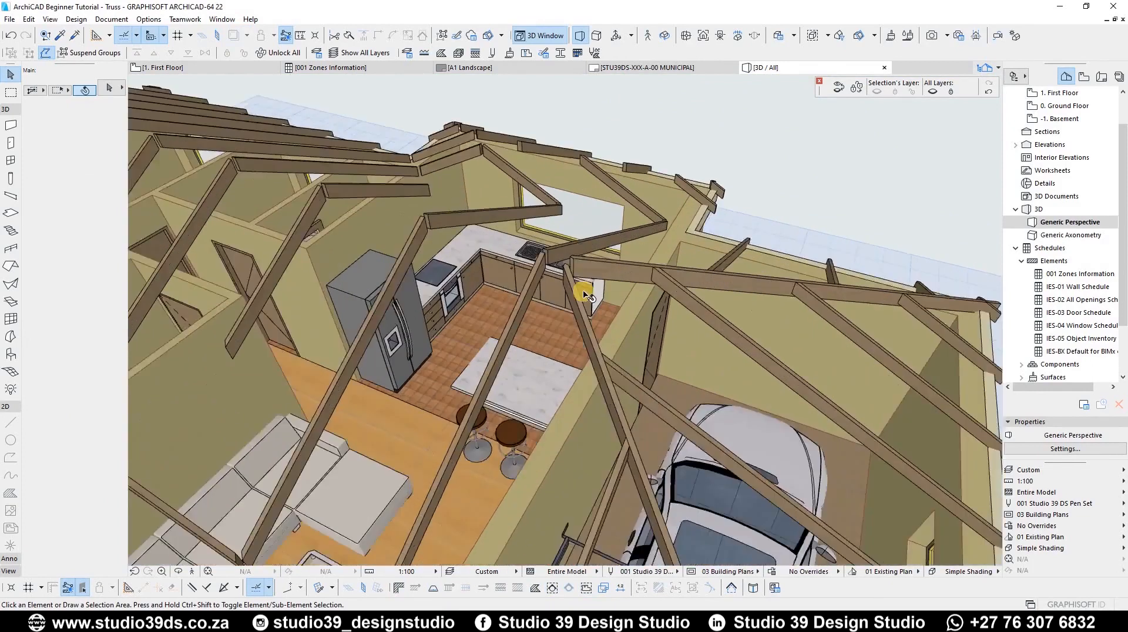
scroll(547, 252, "down", 6)
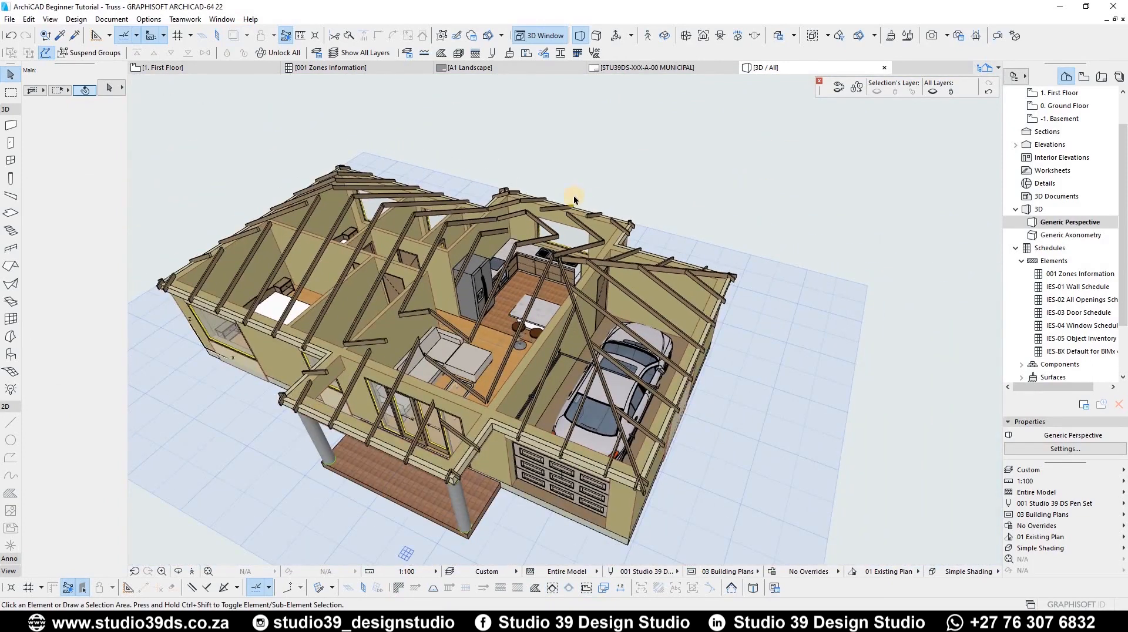
key("F2")
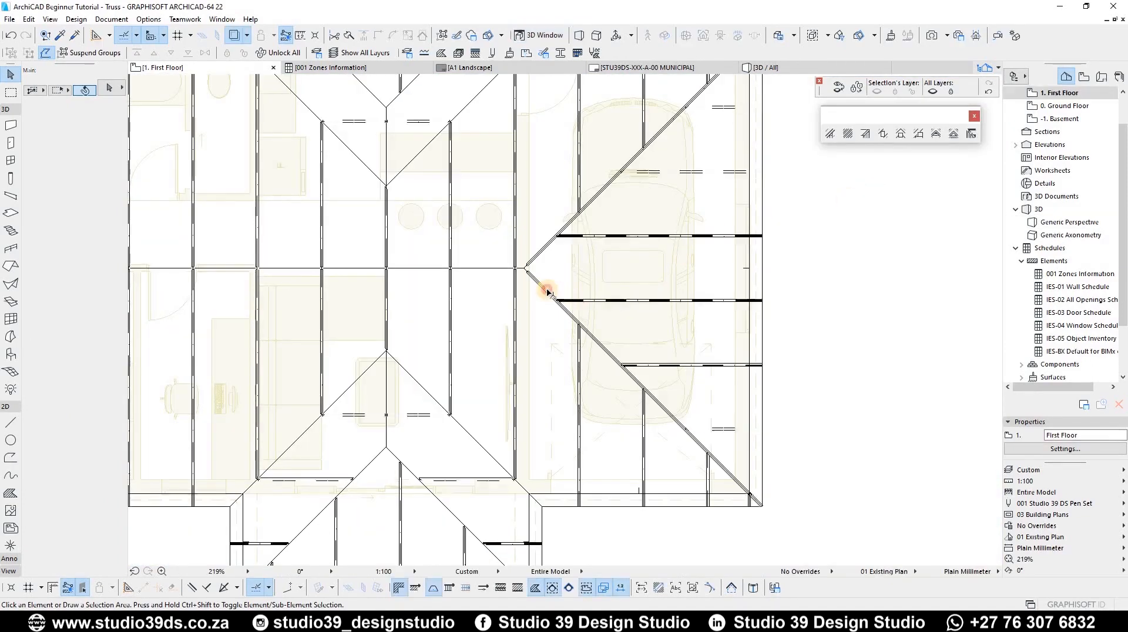
Delete both hip rafters from the garage roof on the First Floor plan
left_click(547, 258)
left_click(537, 254, "shift")
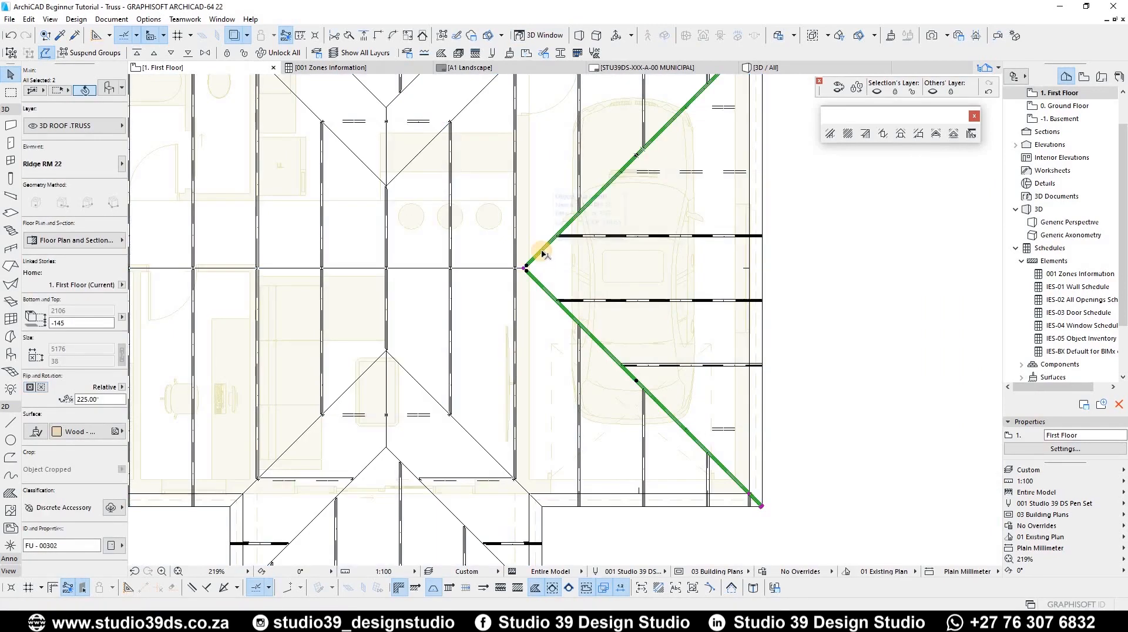
left_click(919, 213)
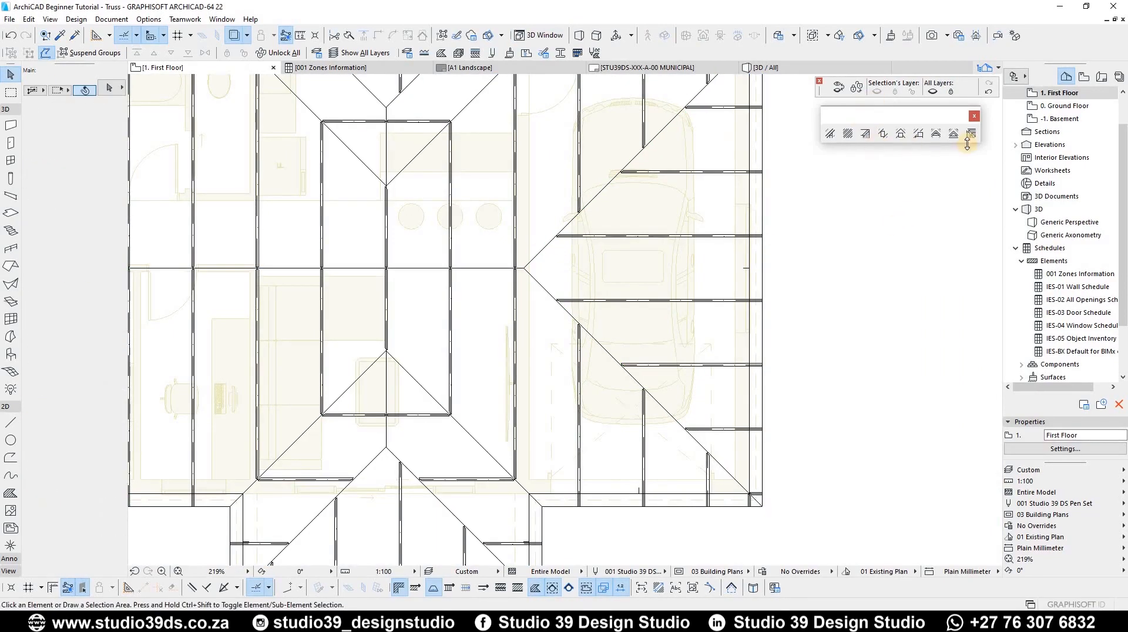
Select the multi-plane roof over the whole house and open the Roof Wizard settings for it
scroll(768, 259, "down", 4)
scroll(735, 205, "up", 2)
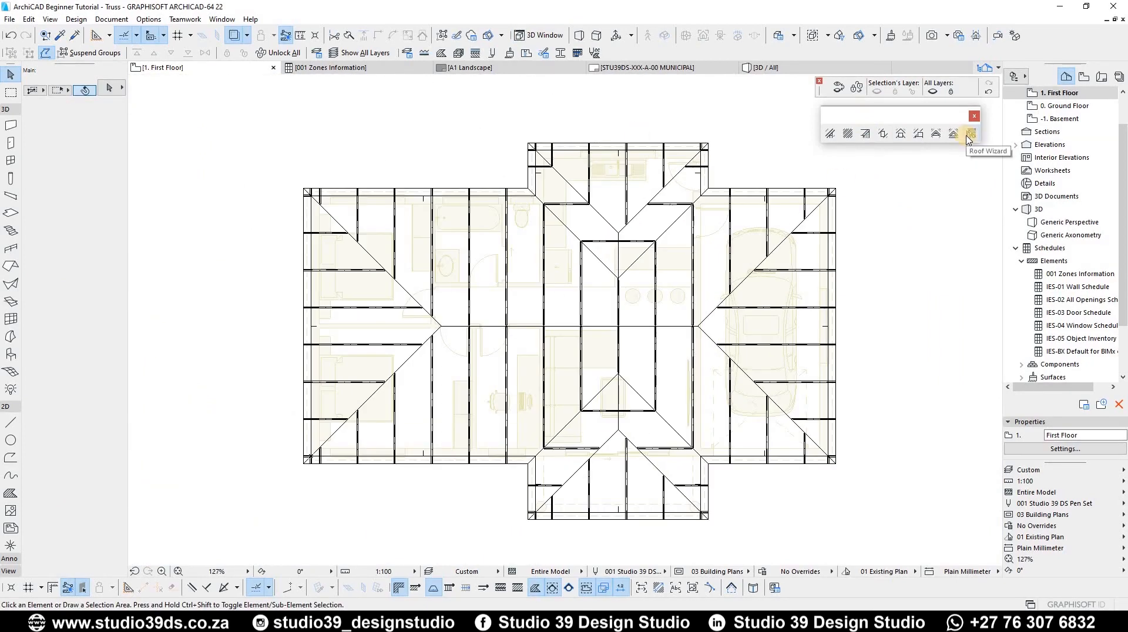
left_click(646, 297)
left_click(621, 246)
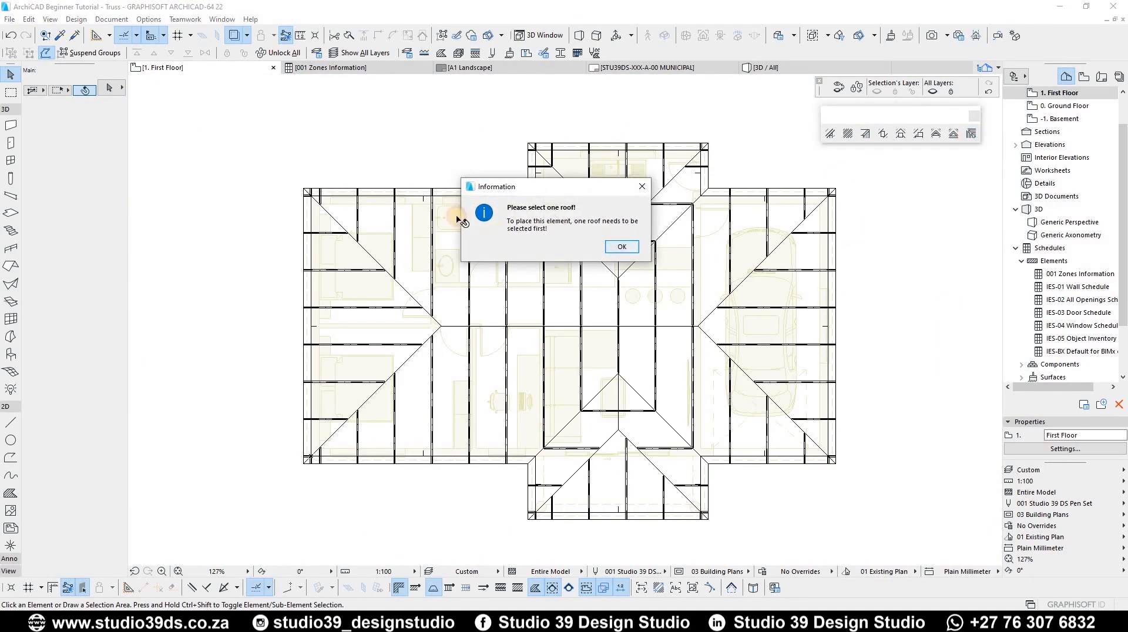
left_click(484, 244)
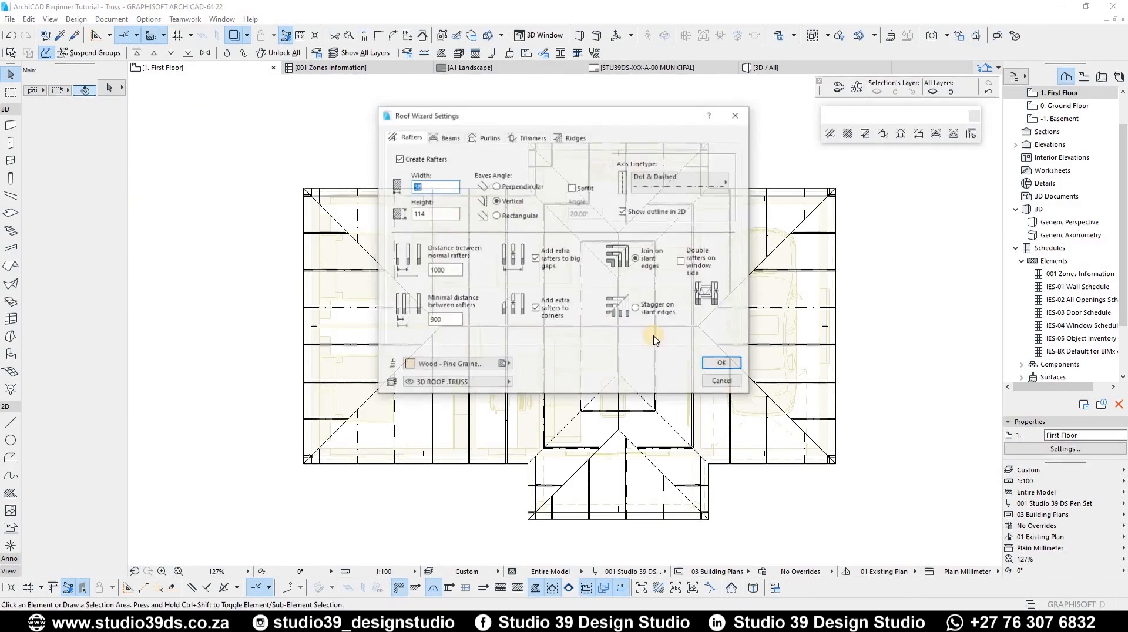
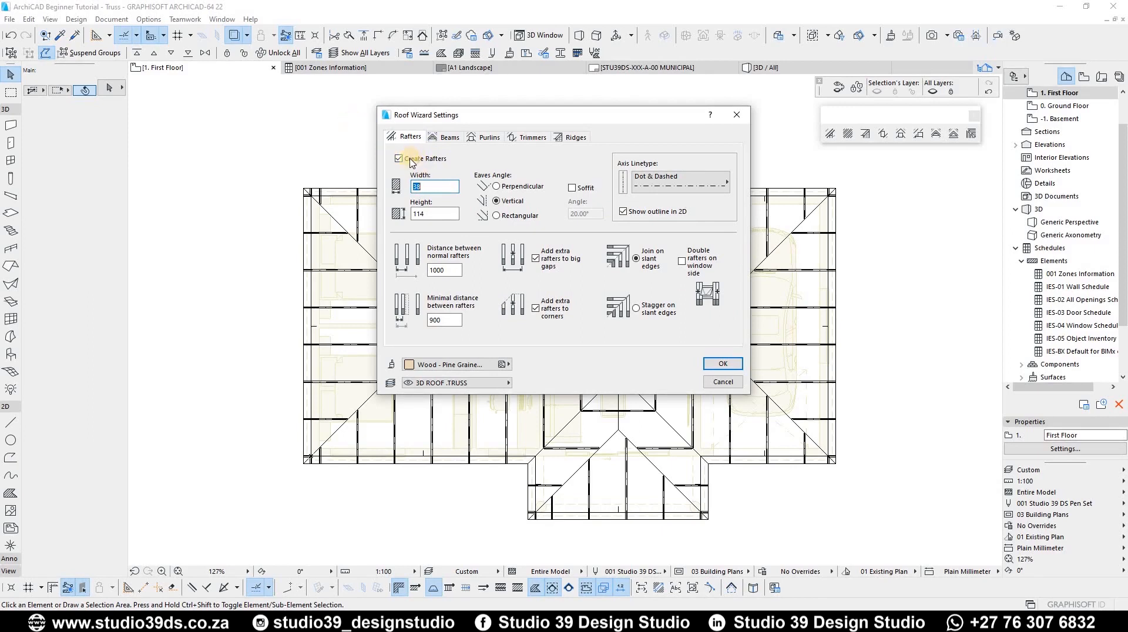
Generate 38 x 150 ridge purlins between rafters plus 38 x 150 hip and valley rafters with vertical eaves on layer 3D ROOF .TRUSS
left_click(447, 137)
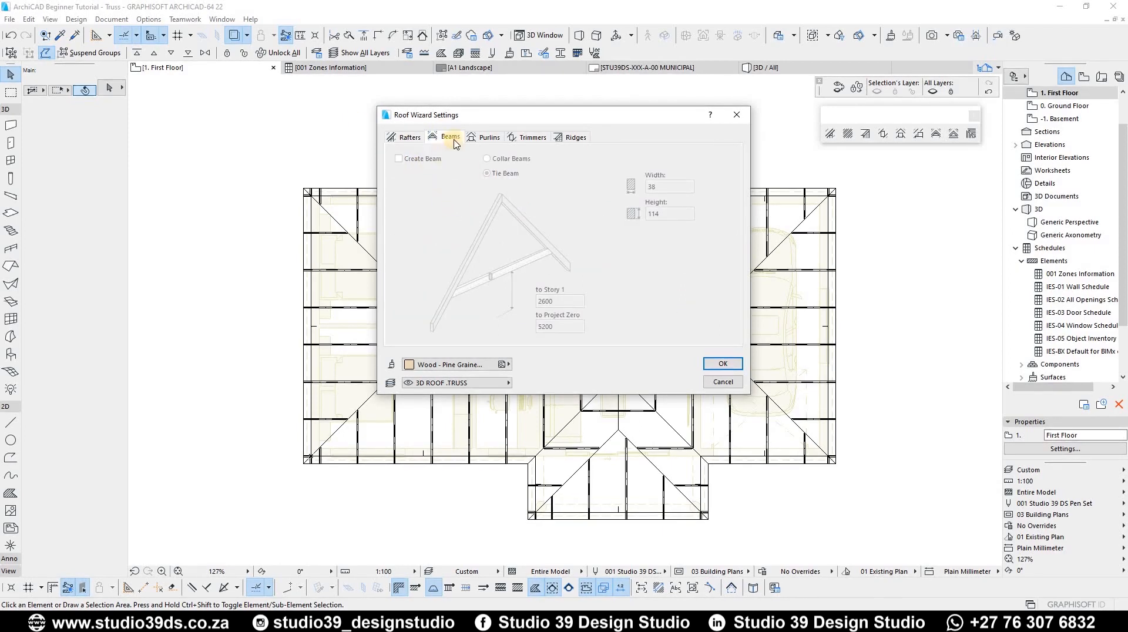
left_click(485, 137)
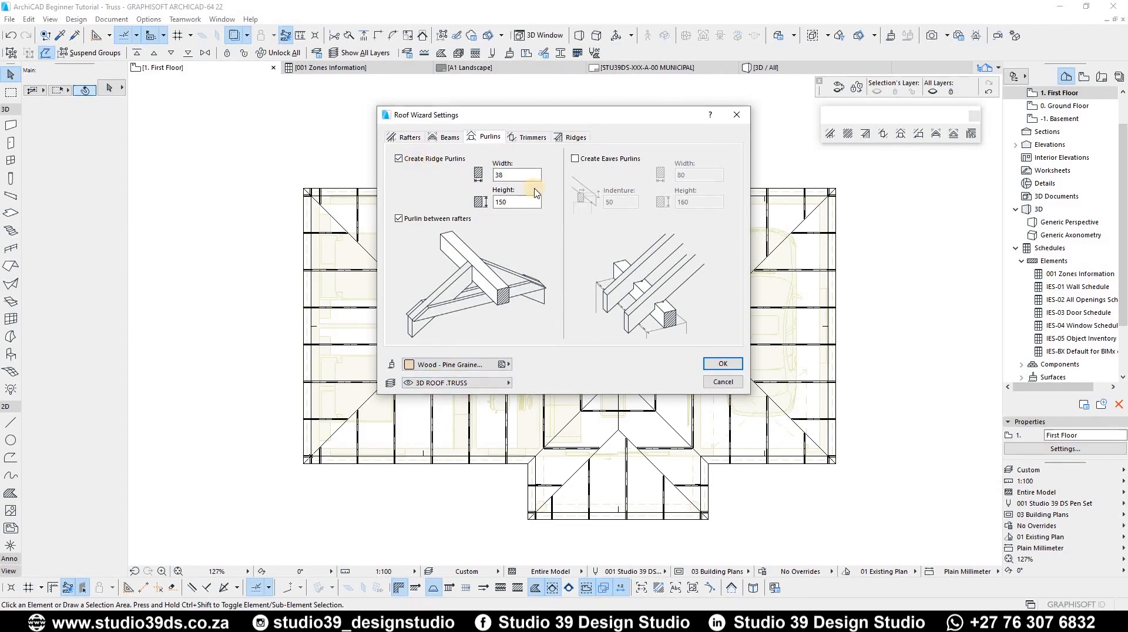
left_click(528, 138)
left_click(572, 137)
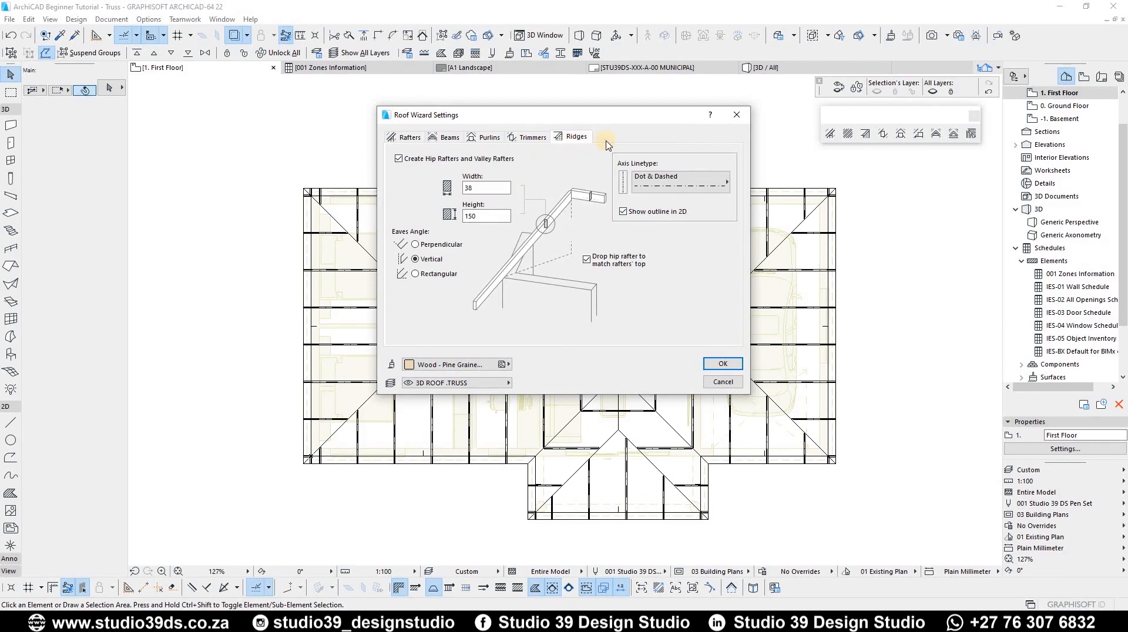
left_click(486, 191)
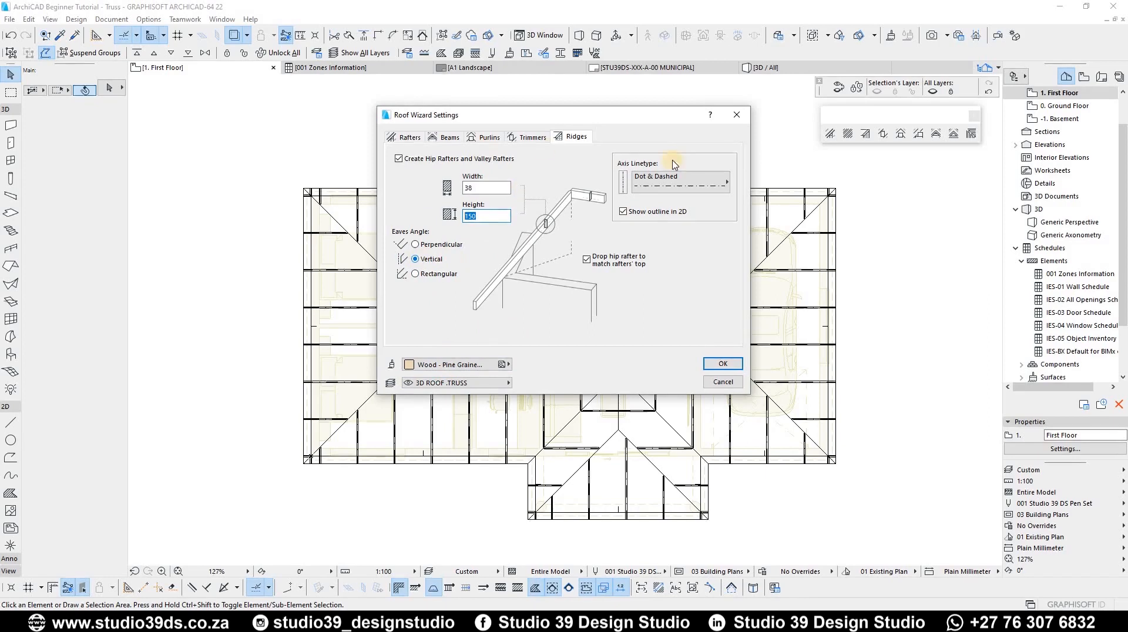
left_click(723, 364)
left_click(625, 357)
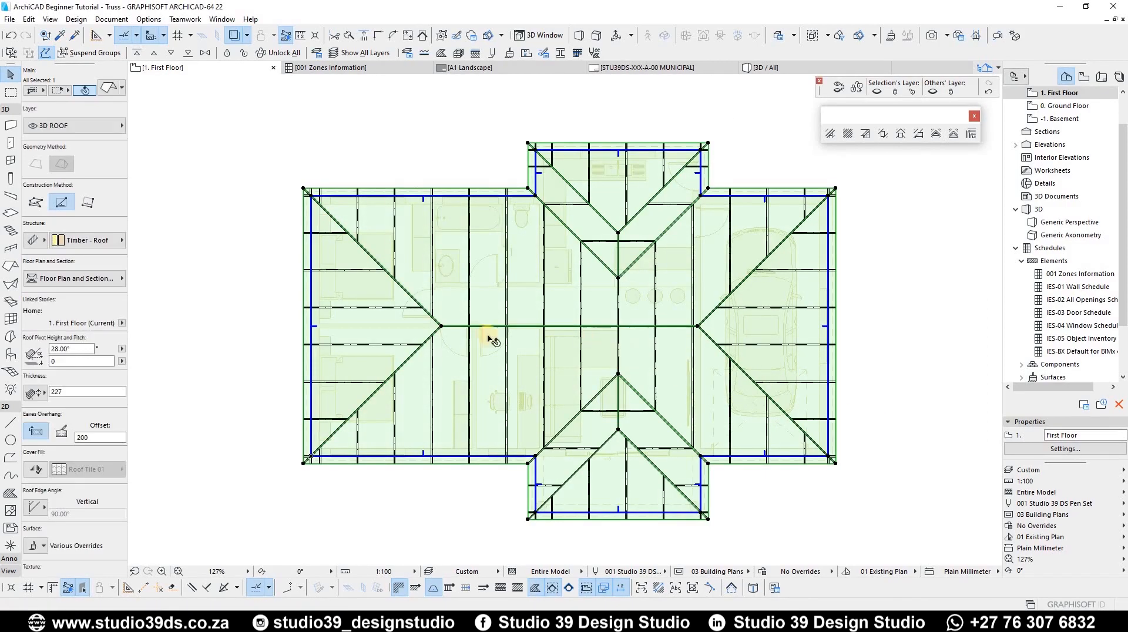
Inspect the generated ridge, hip and valley members in the 3D perspective, up close and from above
scroll(453, 344, "up", 1)
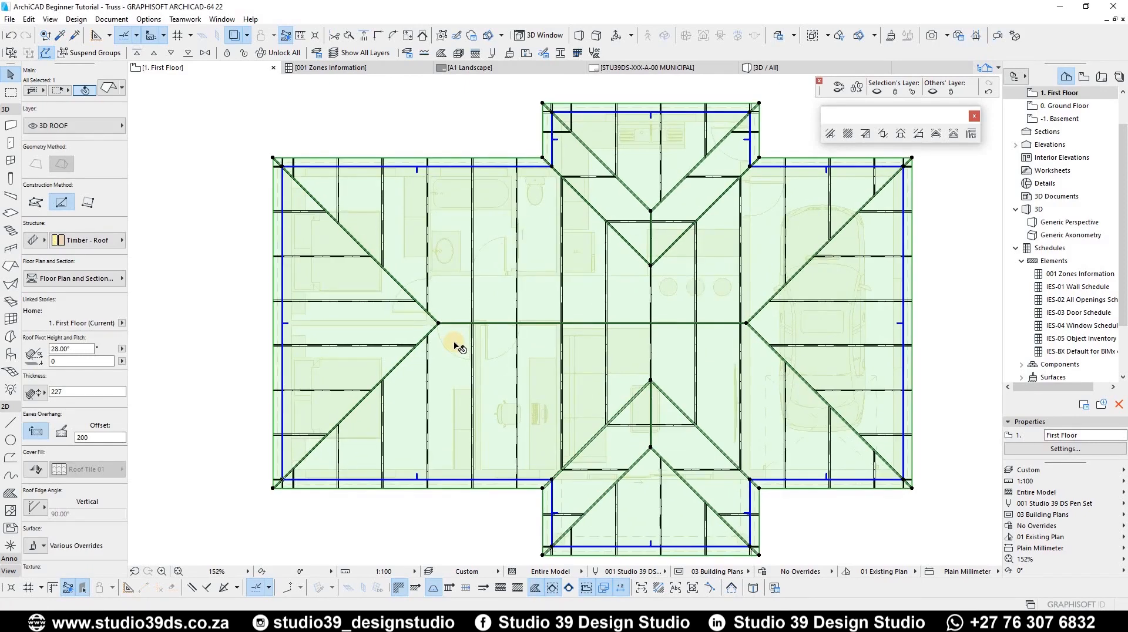
key("Escape")
key("F3")
middle_click_drag(451, 246, 752, 393, "shift")
scroll(757, 374, "up", 2)
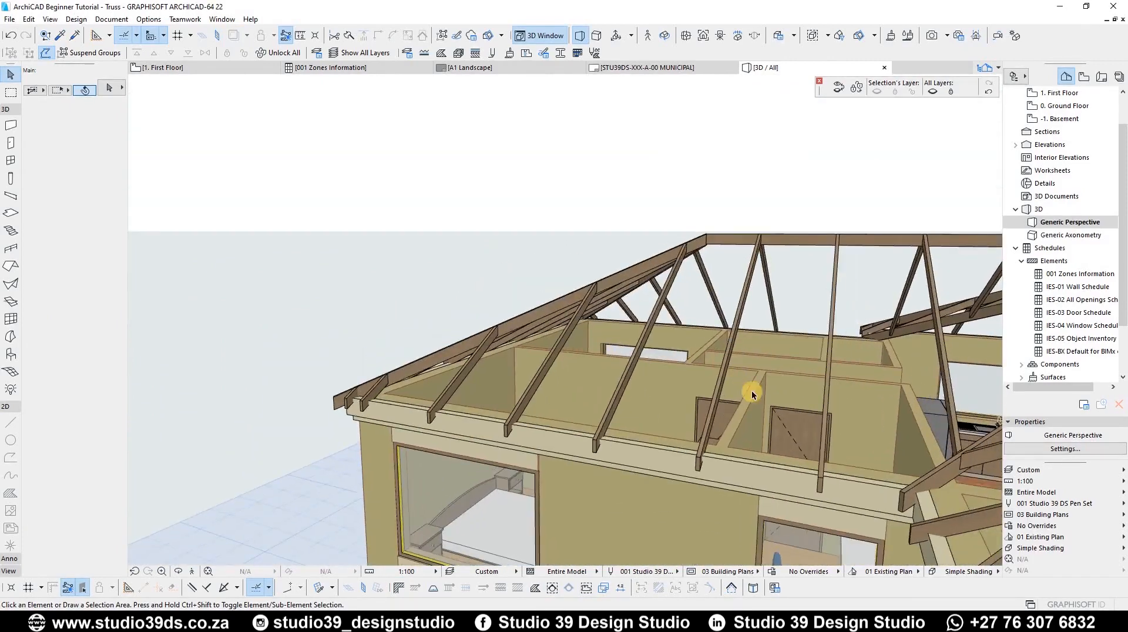
scroll(752, 393, "down", 5)
middle_click_drag(390, 323, 586, 407, "shift")
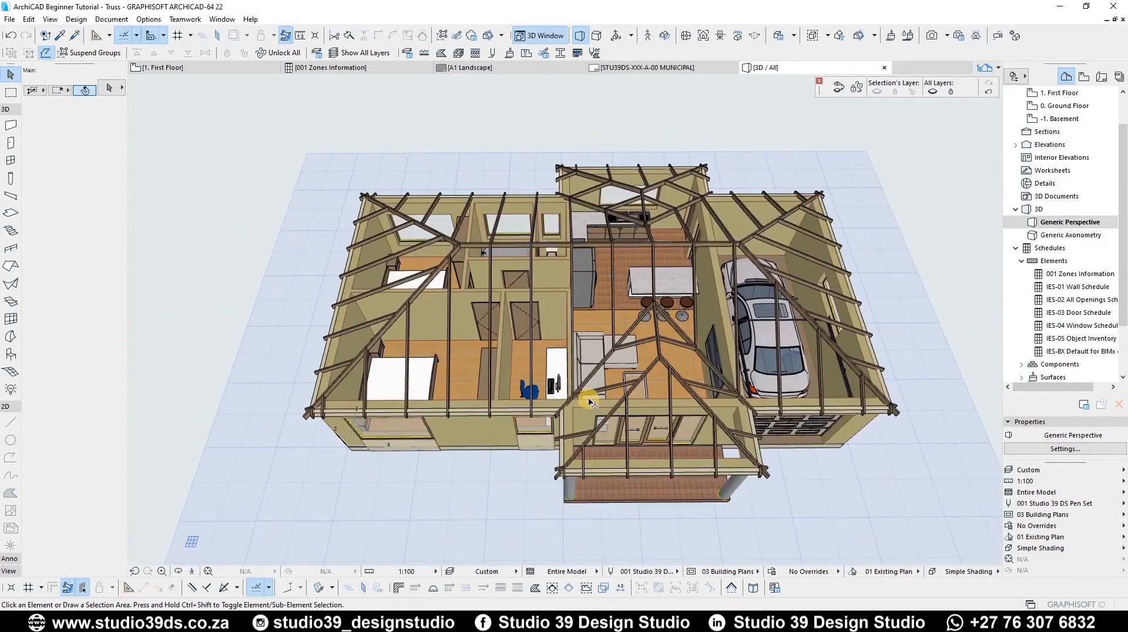
Measure the span between the front and rear walls beneath the rafters in 3D, and view the roof framing from the bedroom end
key("F2")
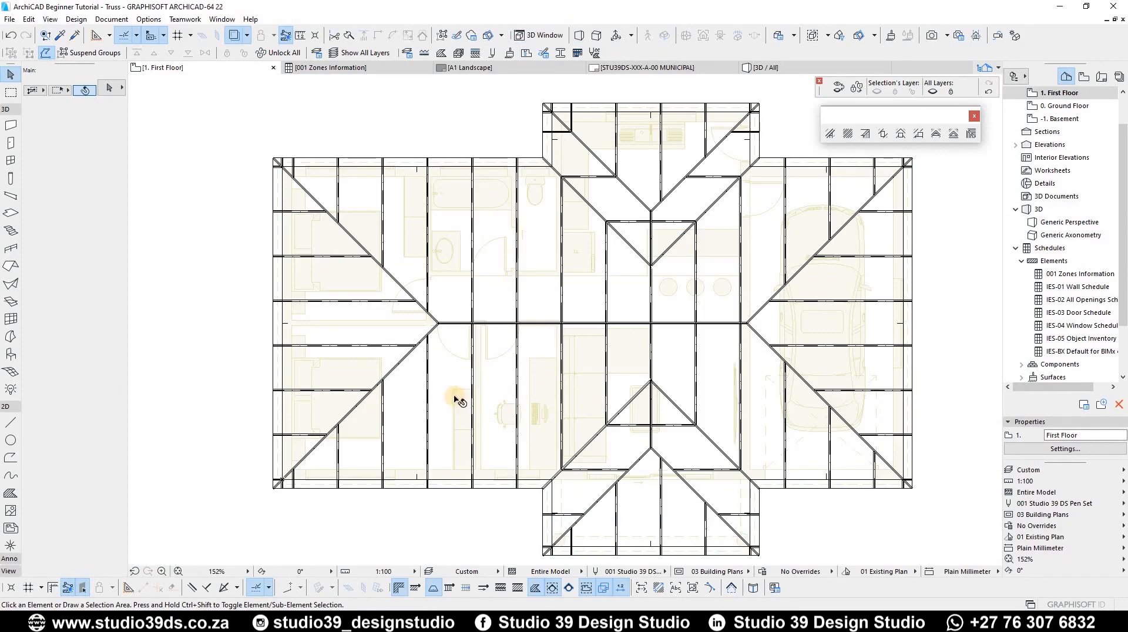
key("F3")
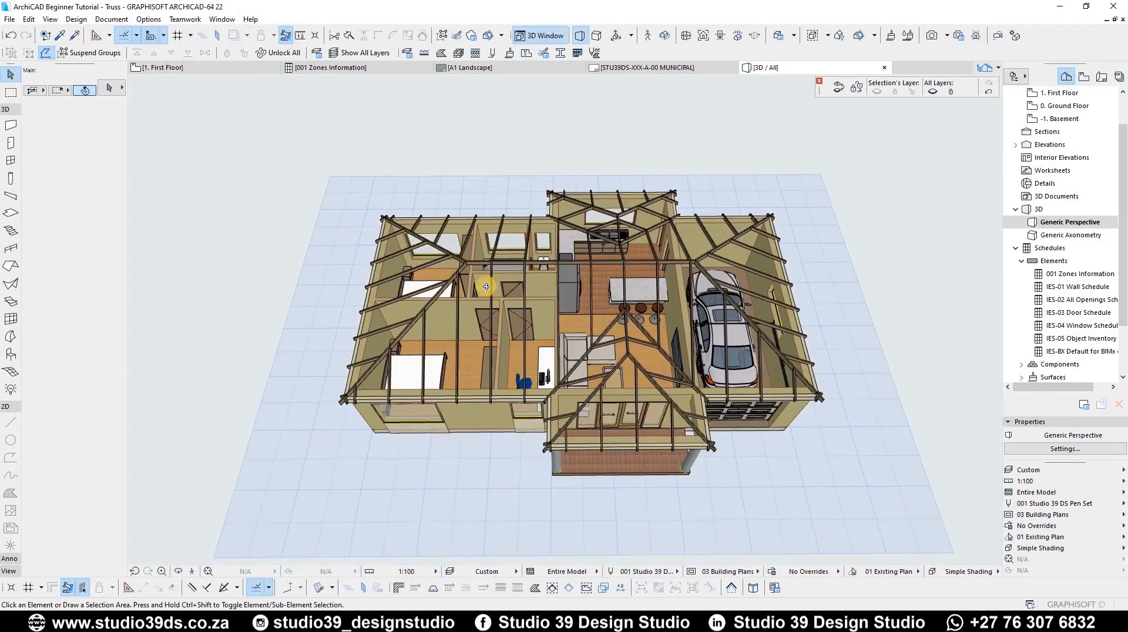
scroll(512, 327, "up", 10)
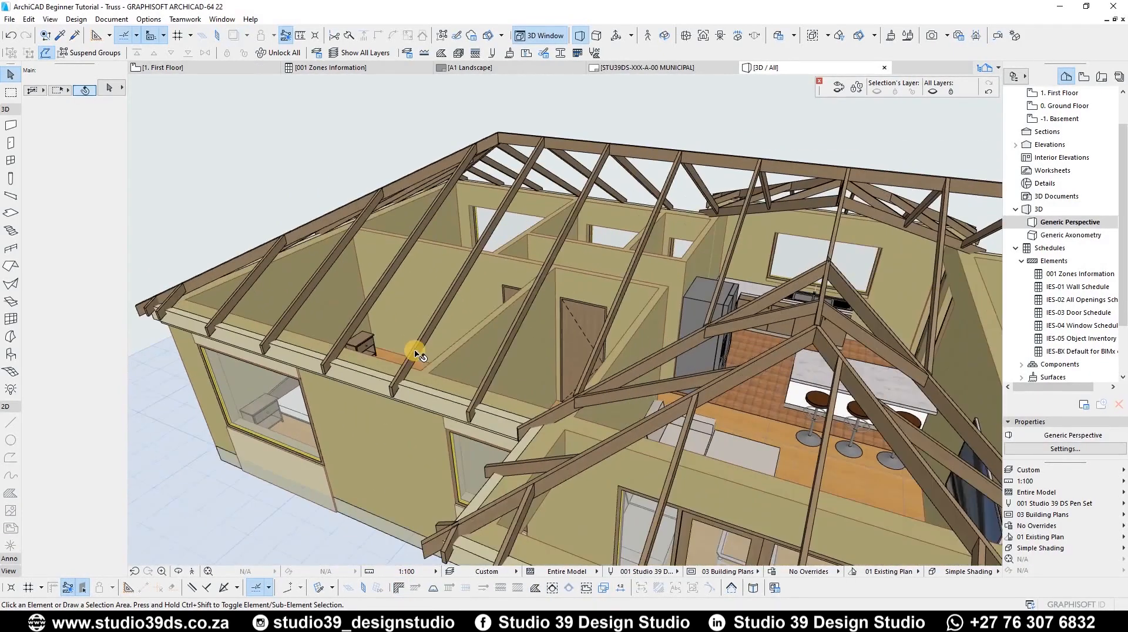
key("m")
left_click(401, 378)
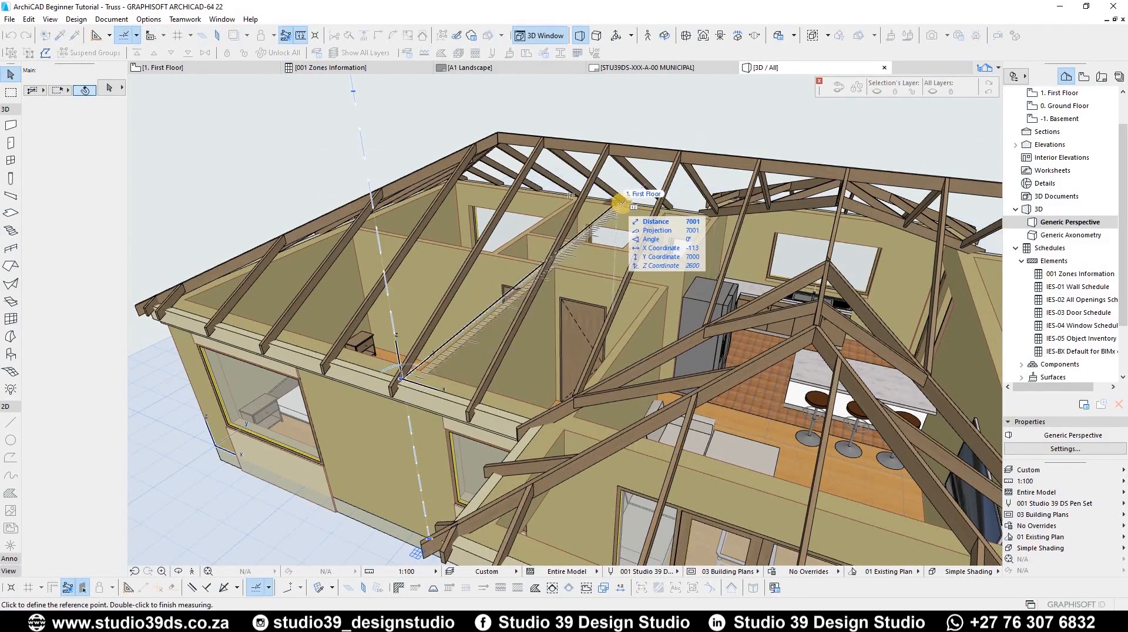
key("Escape")
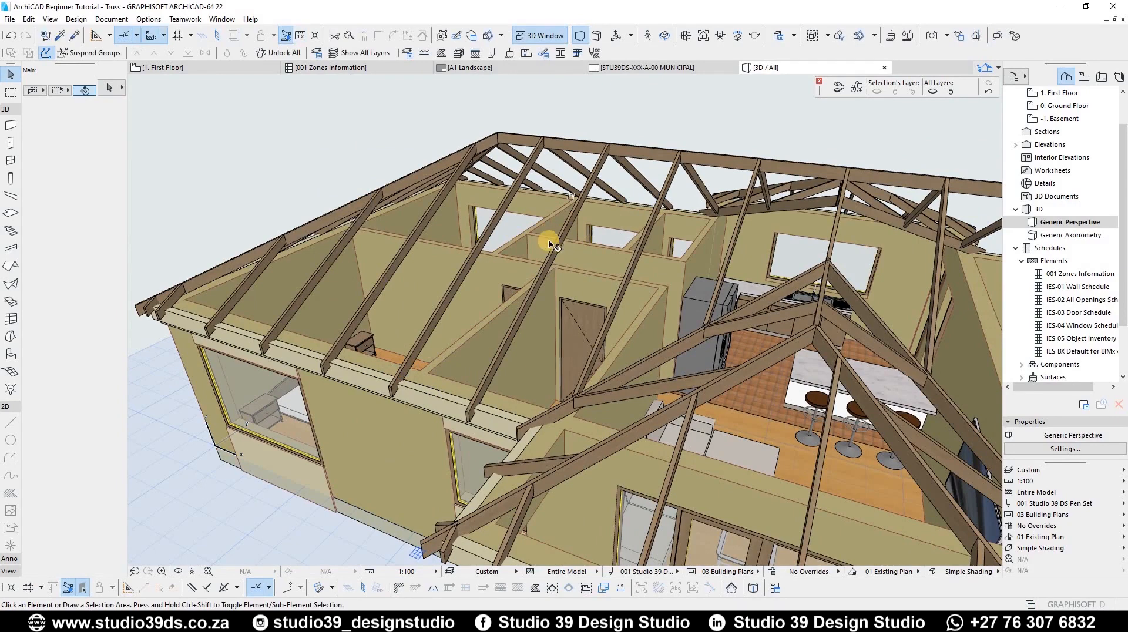
scroll(564, 301, "down", 3)
middle_click_drag(564, 301, 747, 274, "shift")
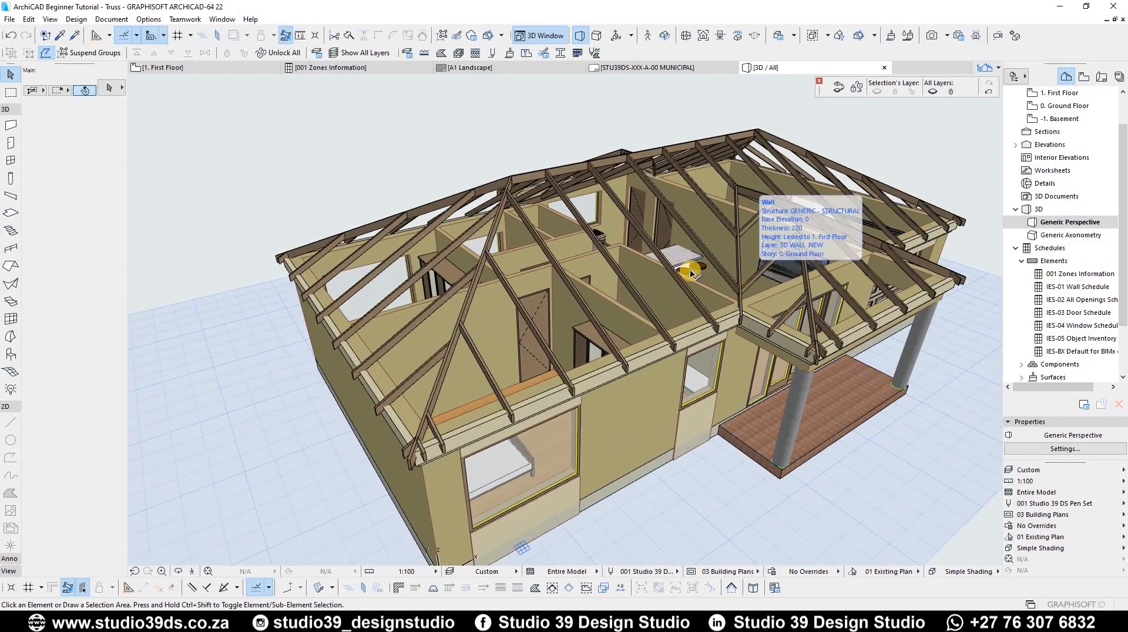
On the First Floor plan, configure a new slab on layer 3D CEILING with a bottom reference plane and a thickness of 12
key("F2")
scroll(211, 265, "down", 1)
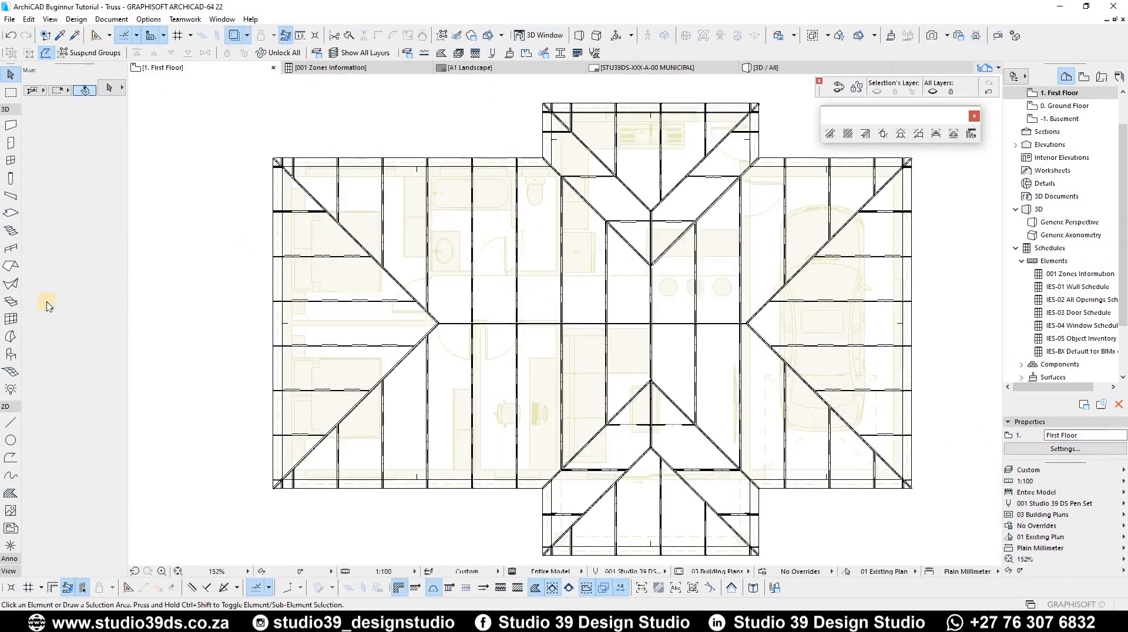
left_click(11, 219)
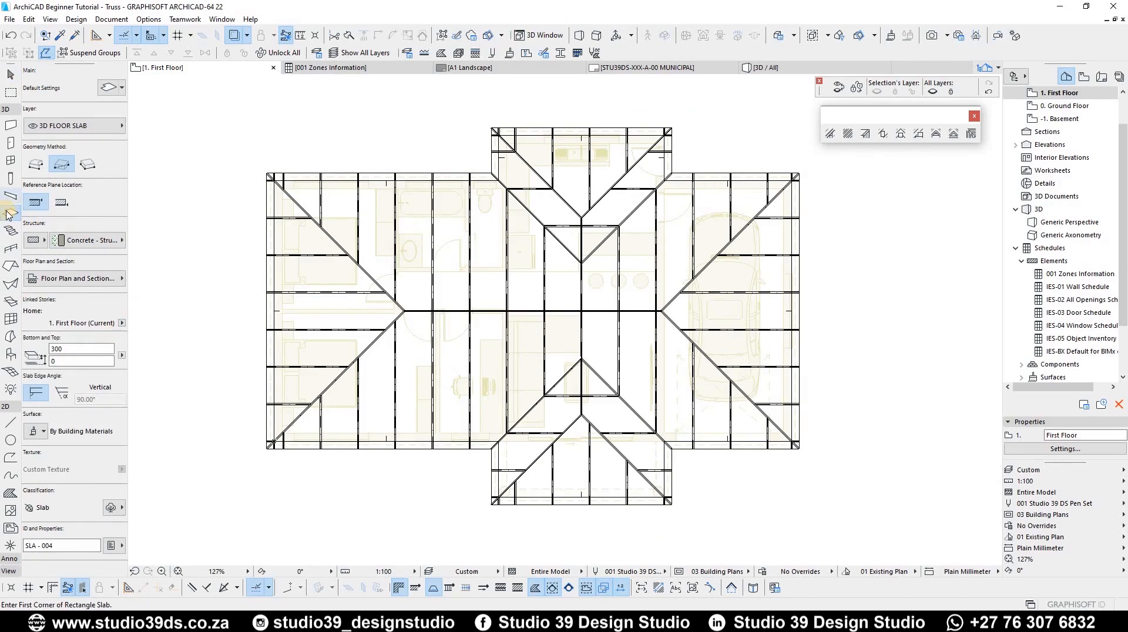
left_click(59, 127)
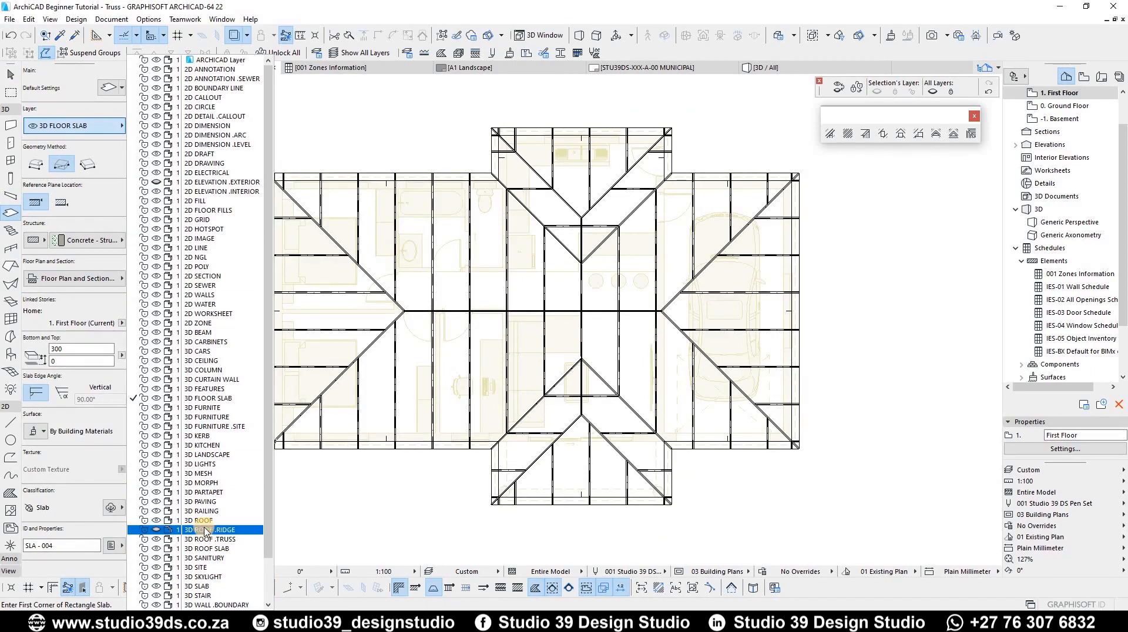
left_click(207, 360)
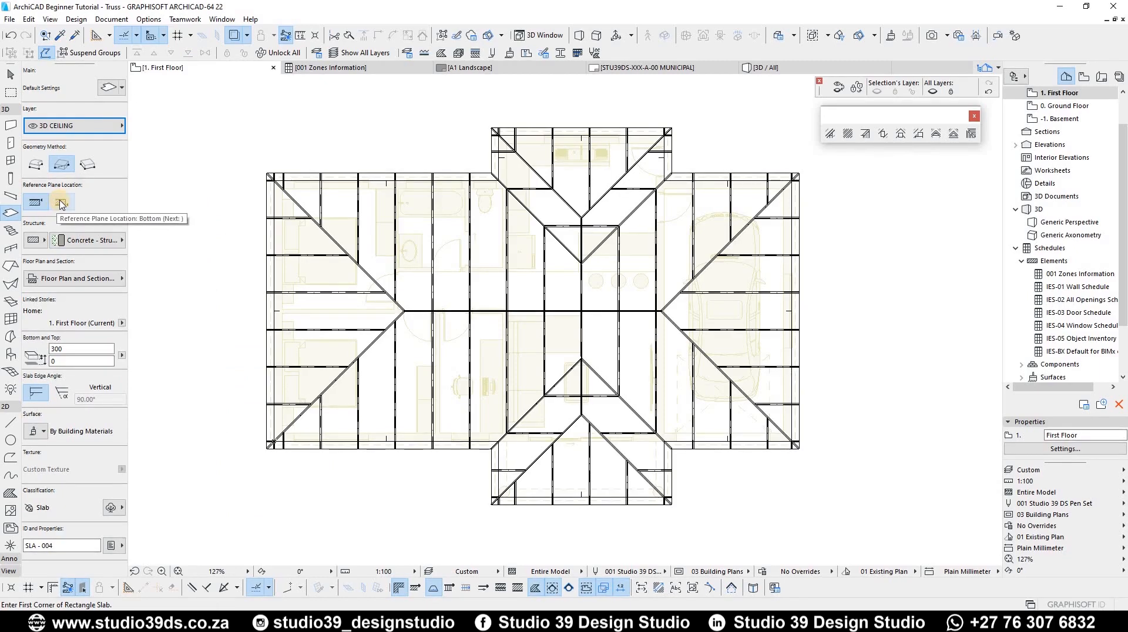
left_click(62, 202)
left_click_drag(2, 343, 8, 332)
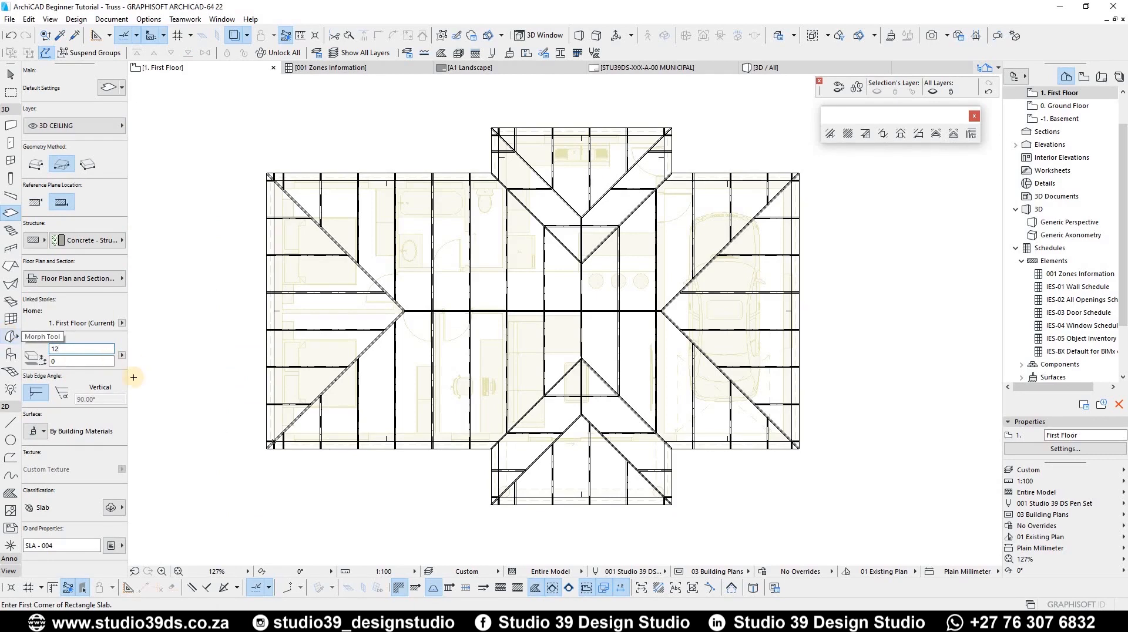
Set the ceiling slab's building material to IF-02 Gypsum Plasterboard
left_click(89, 238)
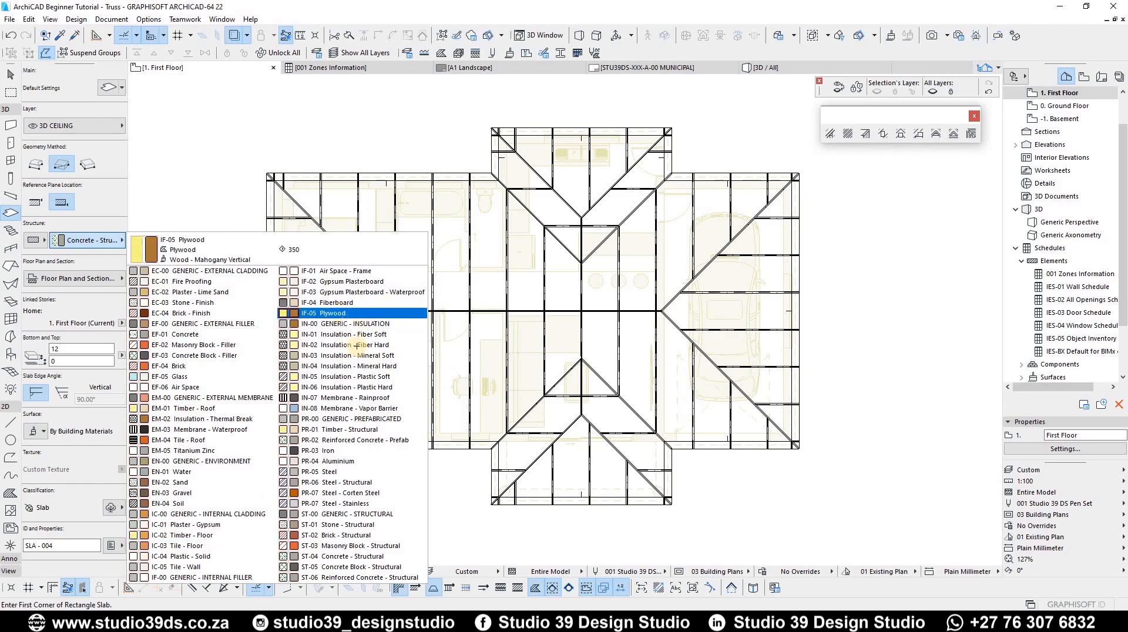
left_click(346, 314)
left_click(105, 243)
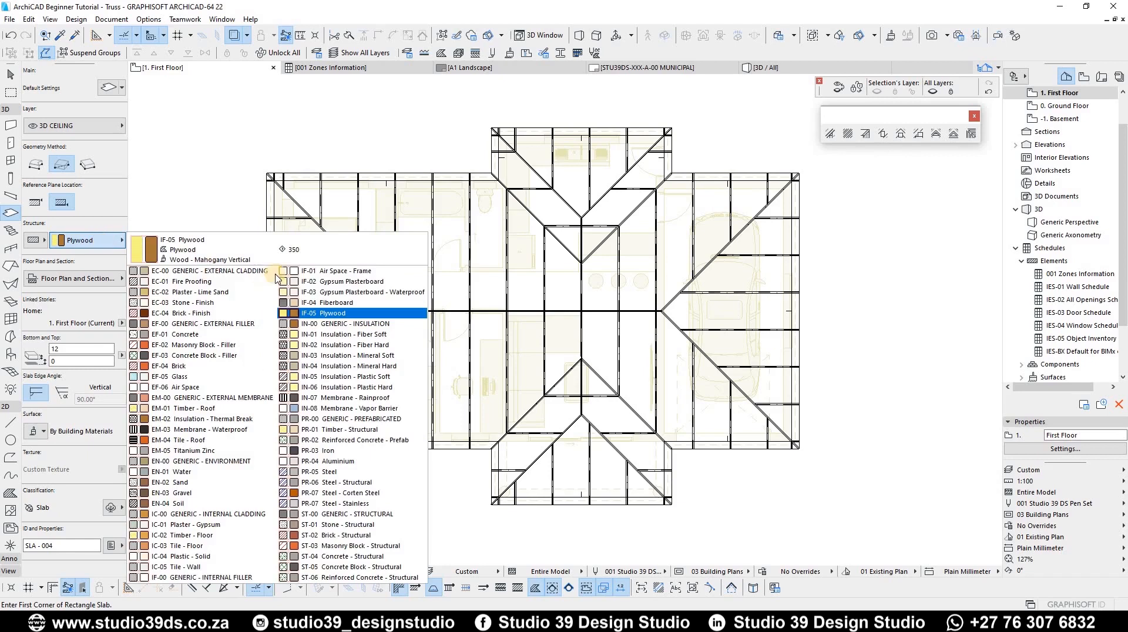
left_click(383, 284)
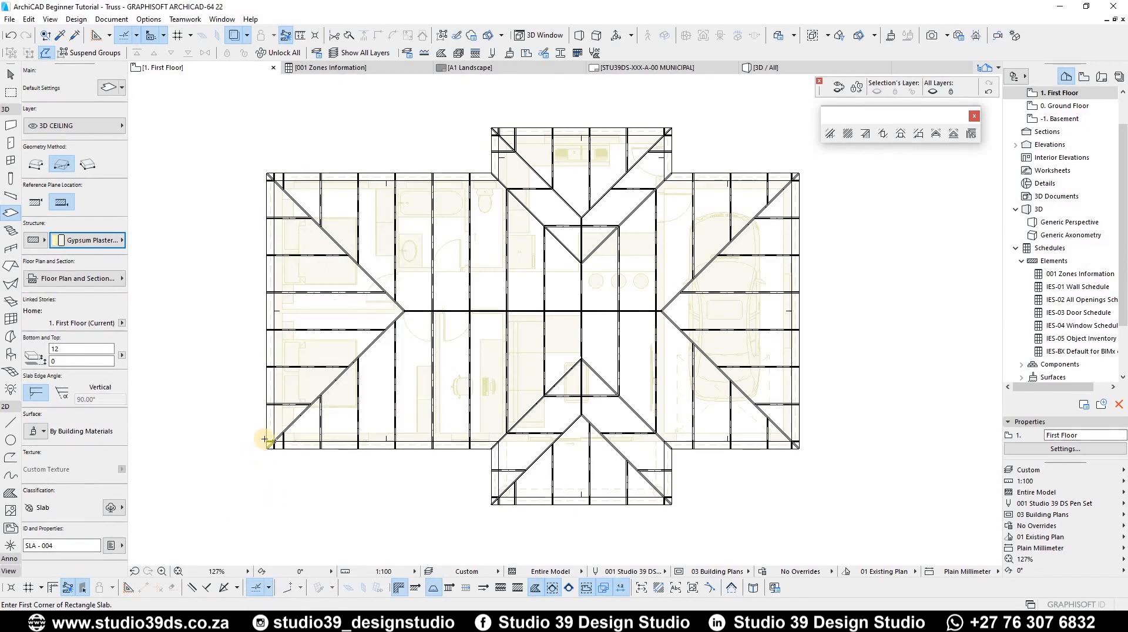
Draw a 13890 x 7000 rectangular ceiling slab between opposite outer wall corners of the main house block
scroll(273, 438, "up", 10)
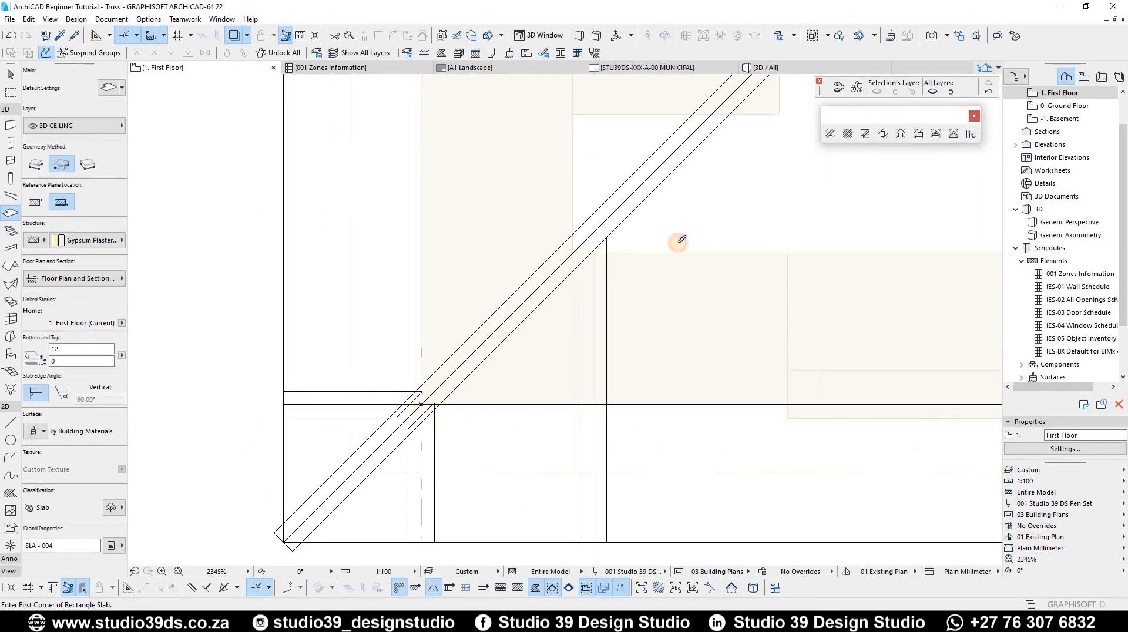
left_click(675, 240)
scroll(339, 307, "down", 2)
scroll(628, 151, "down", 5)
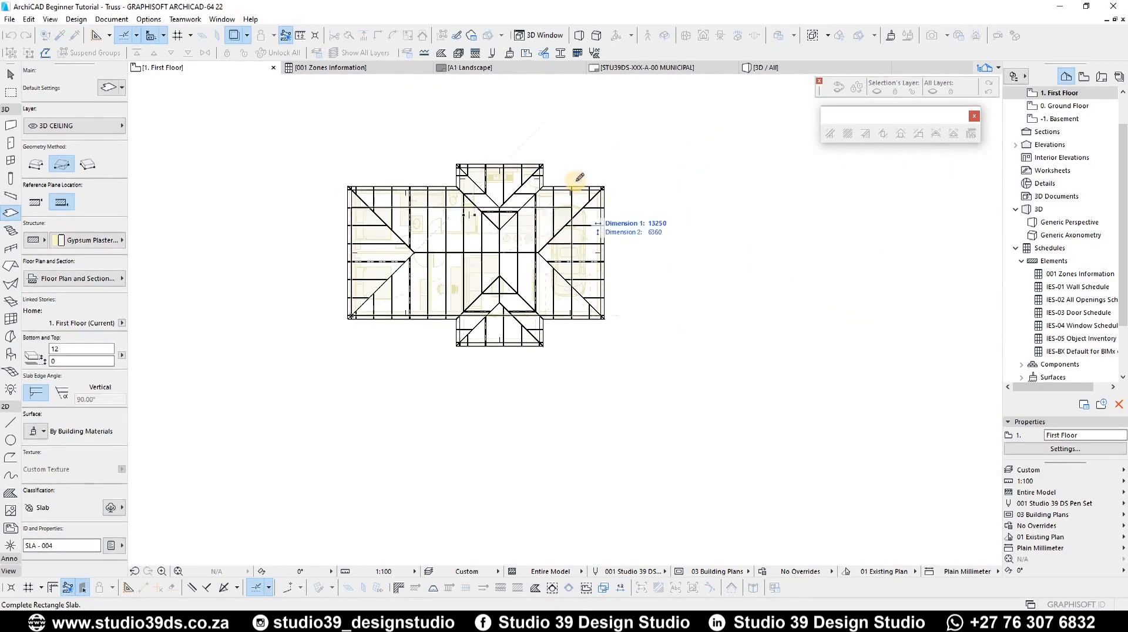
scroll(587, 182, "up", 6)
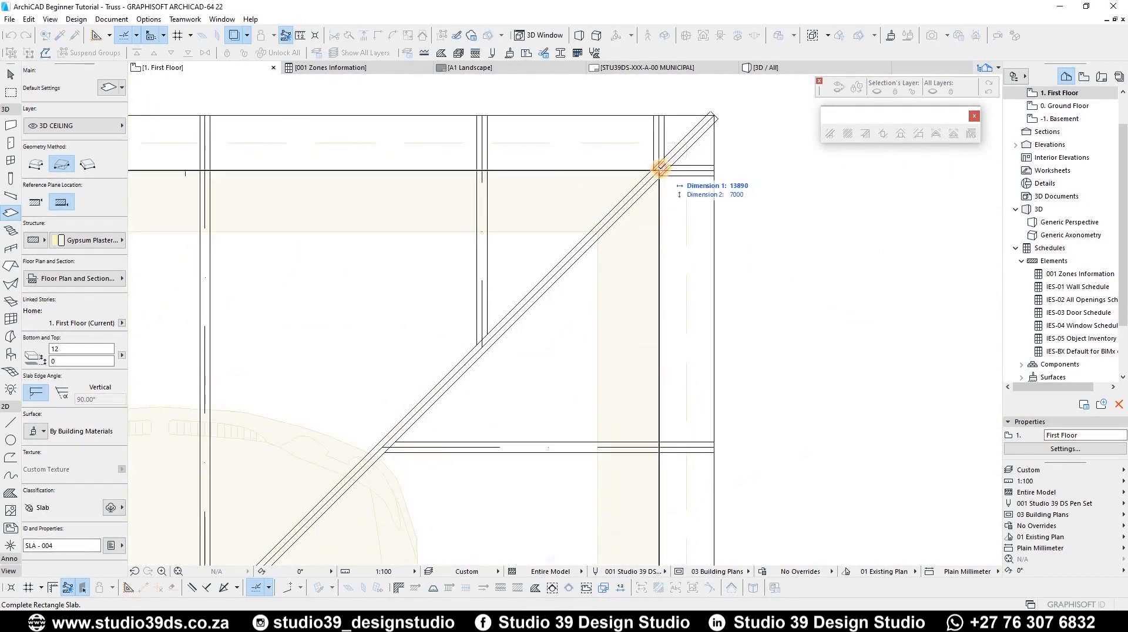
left_click(659, 171)
key("Escape")
Select the ceiling slab and add a rectangle to its polygon covering the front porch projection out to its wall corners
left_click(648, 255)
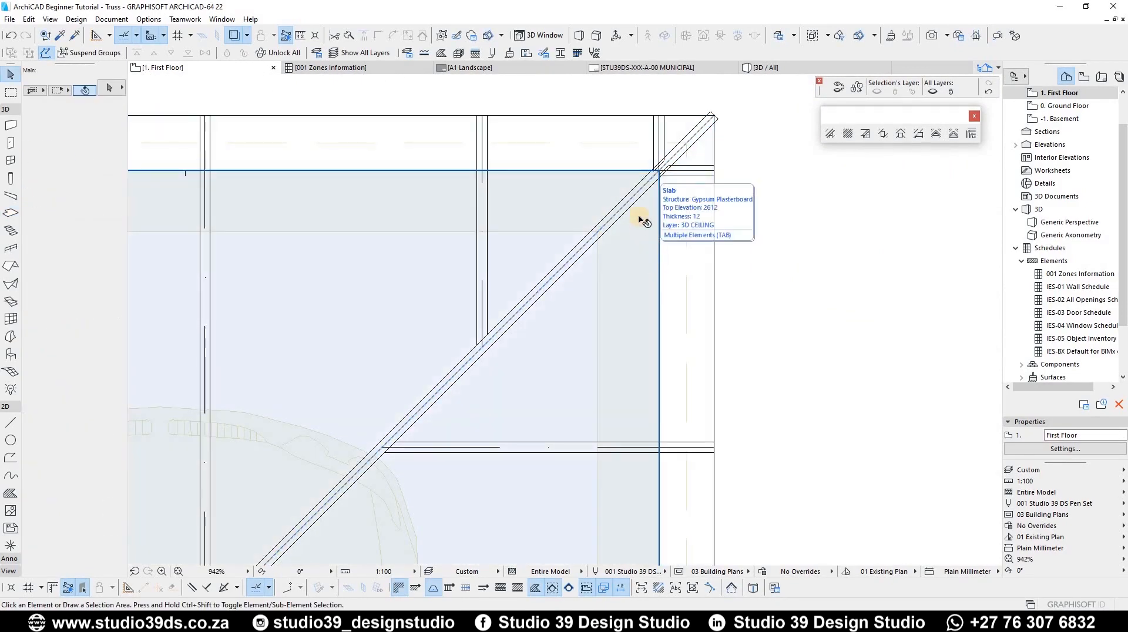
left_click(639, 312)
scroll(637, 320, "down", 8)
scroll(662, 489, "up", 4)
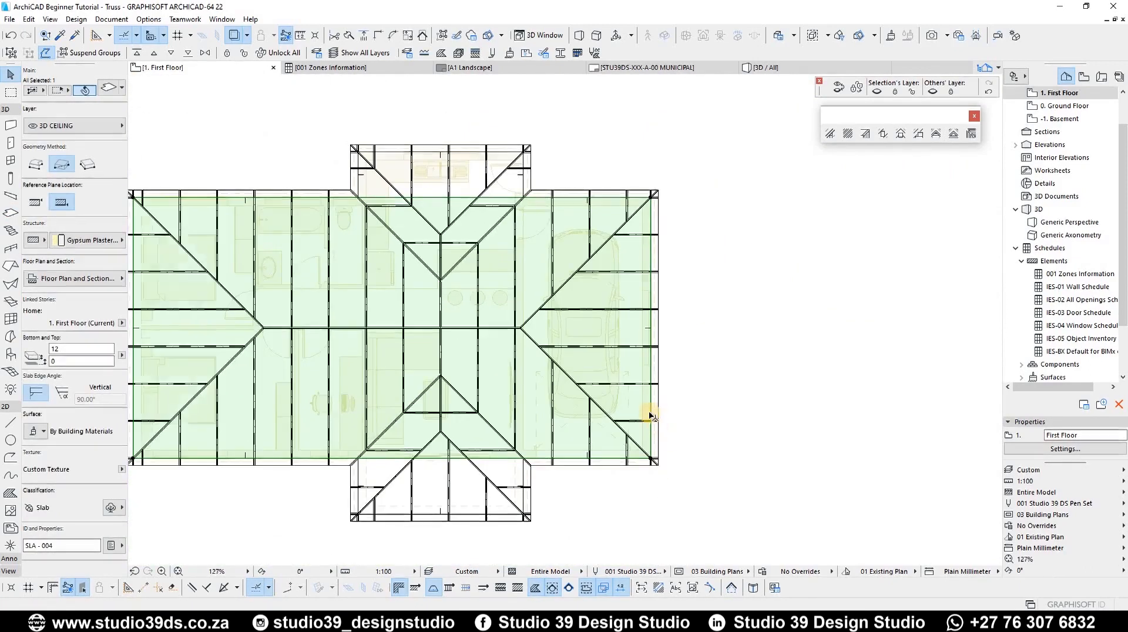
left_click(656, 415)
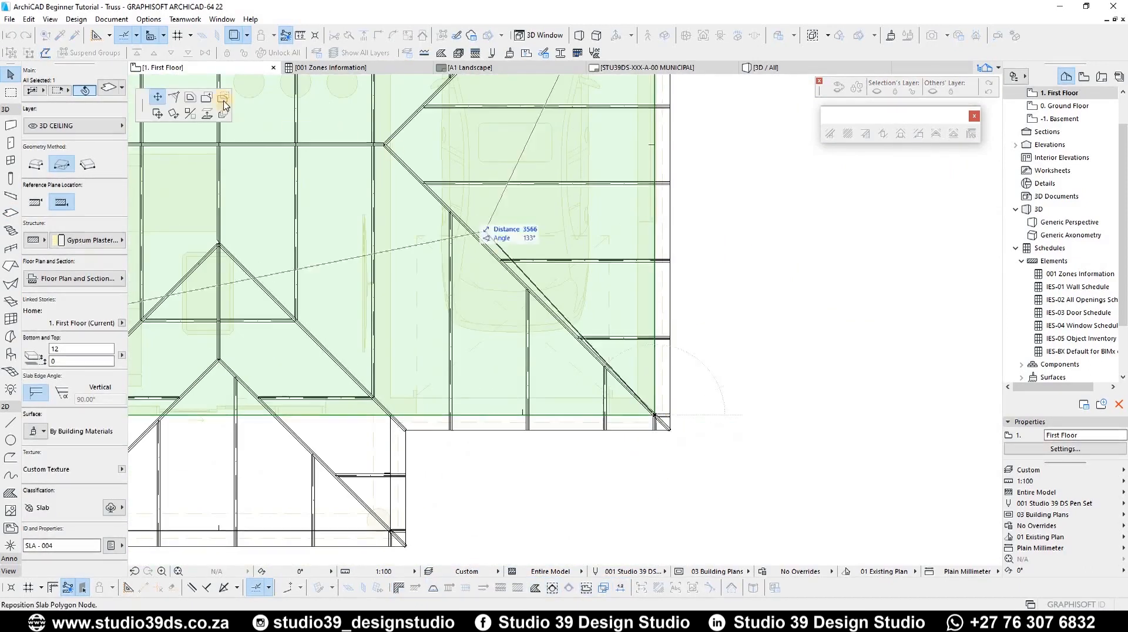
scroll(509, 370, "down", 6)
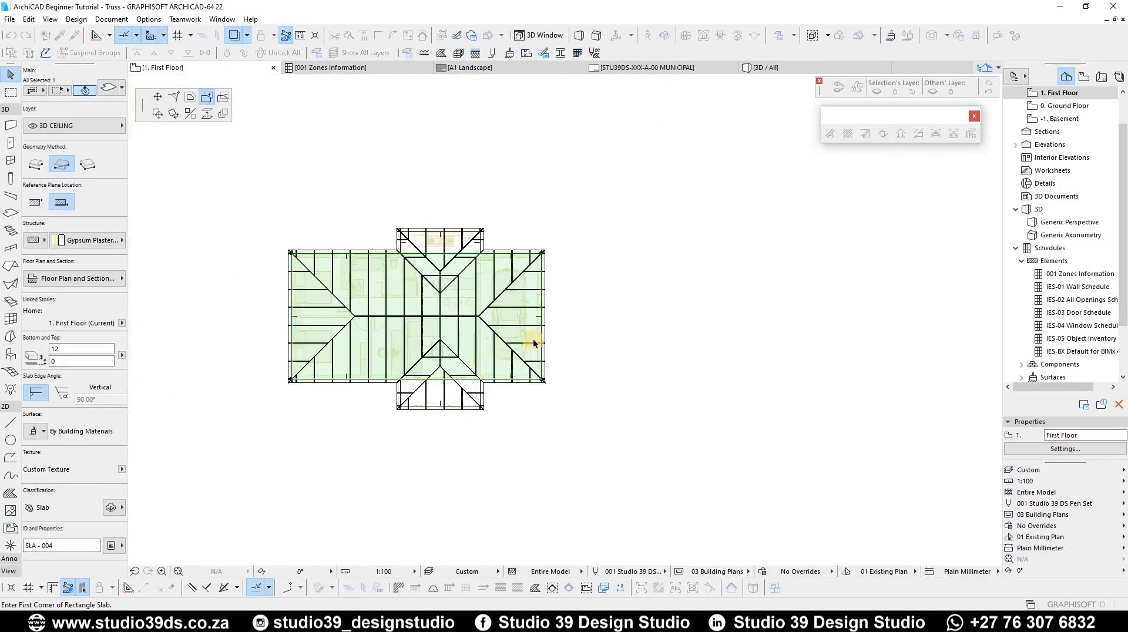
scroll(459, 417, "up", 8)
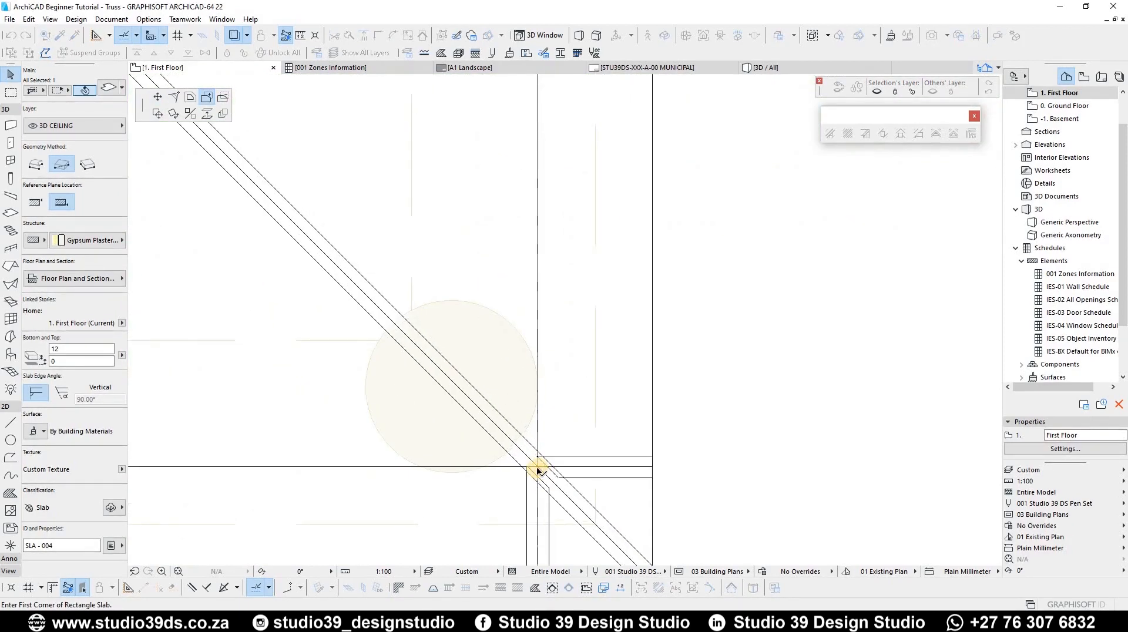
left_click(537, 467)
scroll(614, 364, "down", 6)
scroll(214, 282, "up", 2)
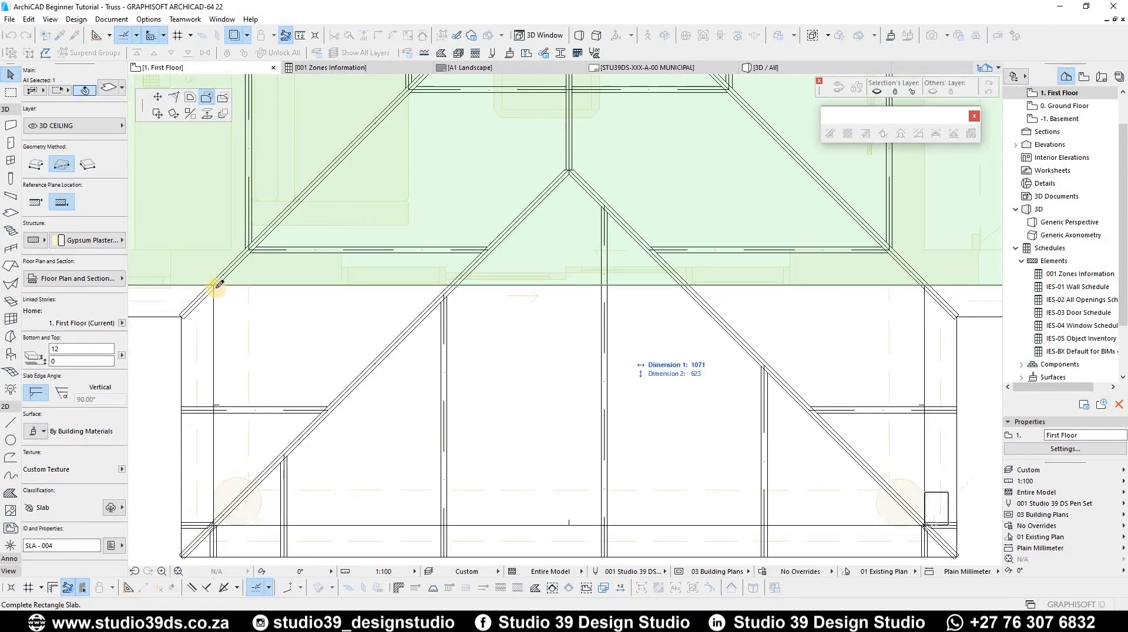
left_click(215, 286)
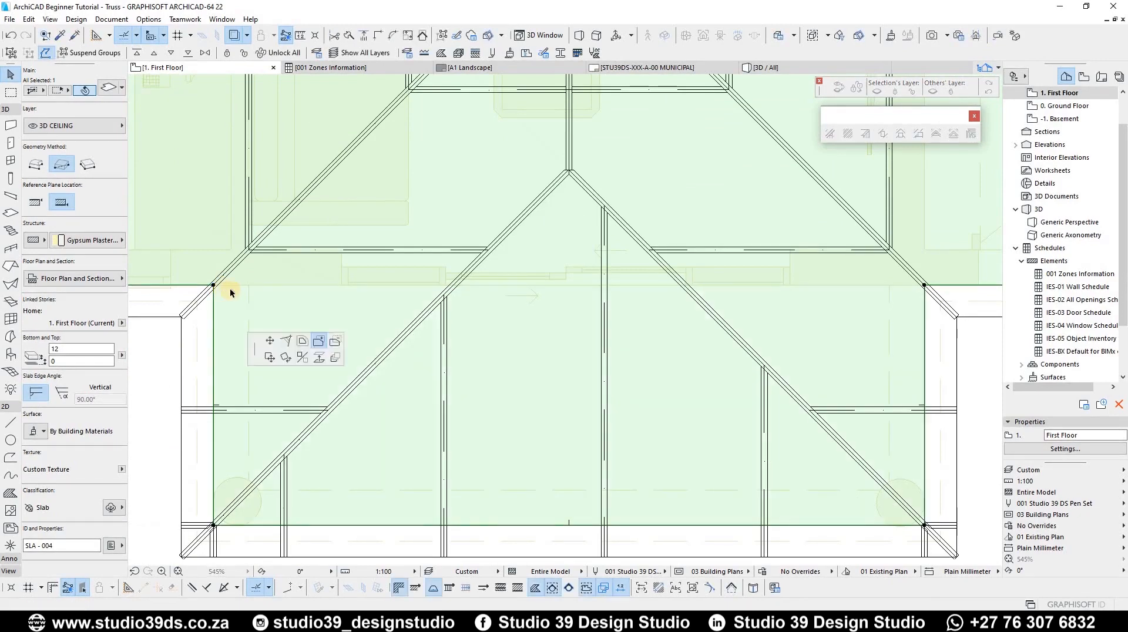
Add a rectangle to the ceiling slab covering the rear kitchen projection and deselect the slab
scroll(393, 314, "down", 6)
middle_click_drag(432, 323, 453, 564)
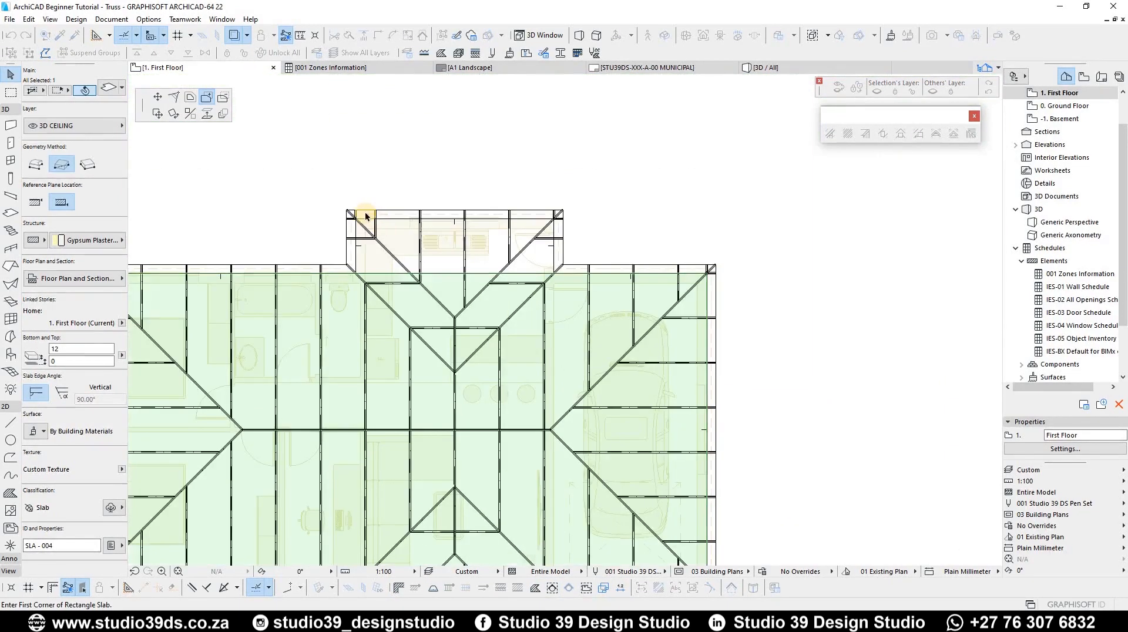
scroll(346, 217, "up", 7)
scroll(351, 243, "up", 3)
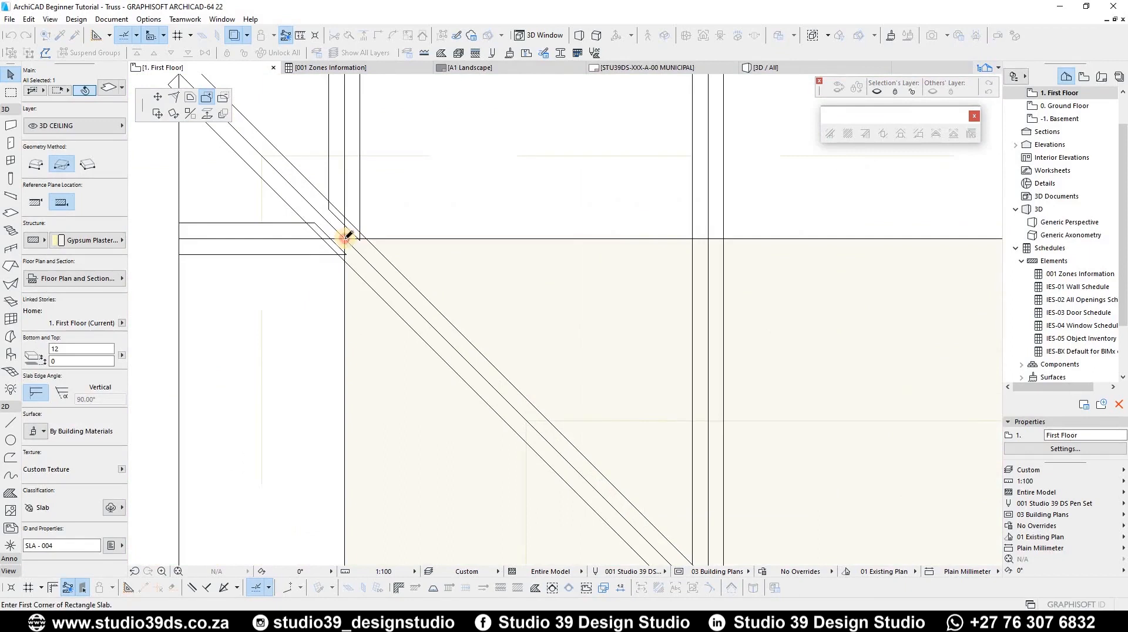
scroll(559, 353, "down", 5)
scroll(939, 501, "up", 6)
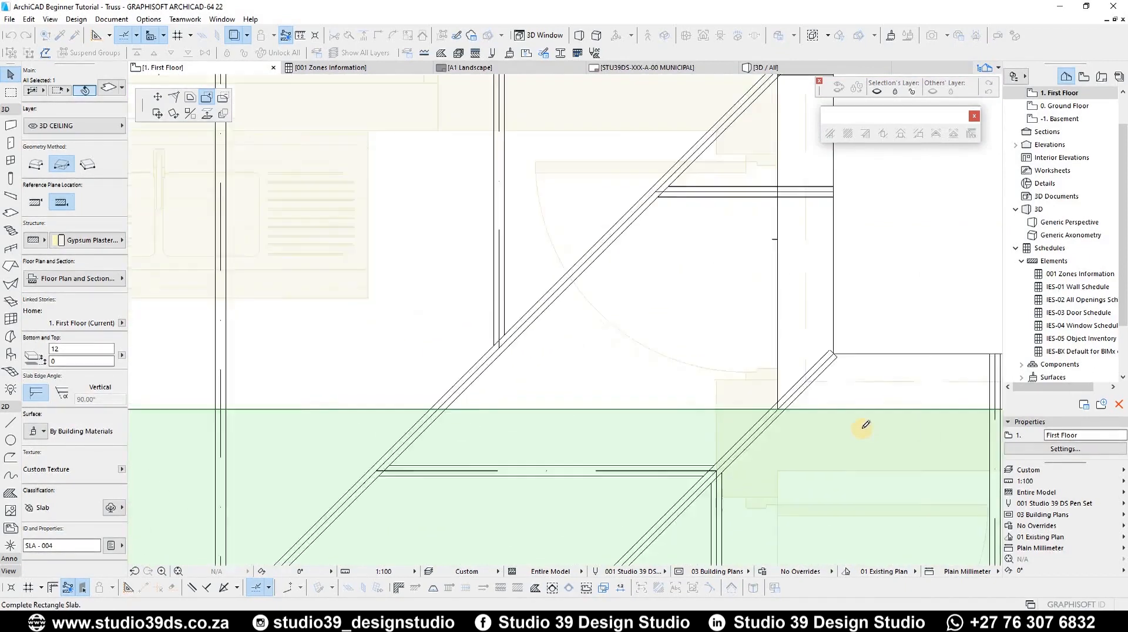
left_click(840, 422)
key("Escape")
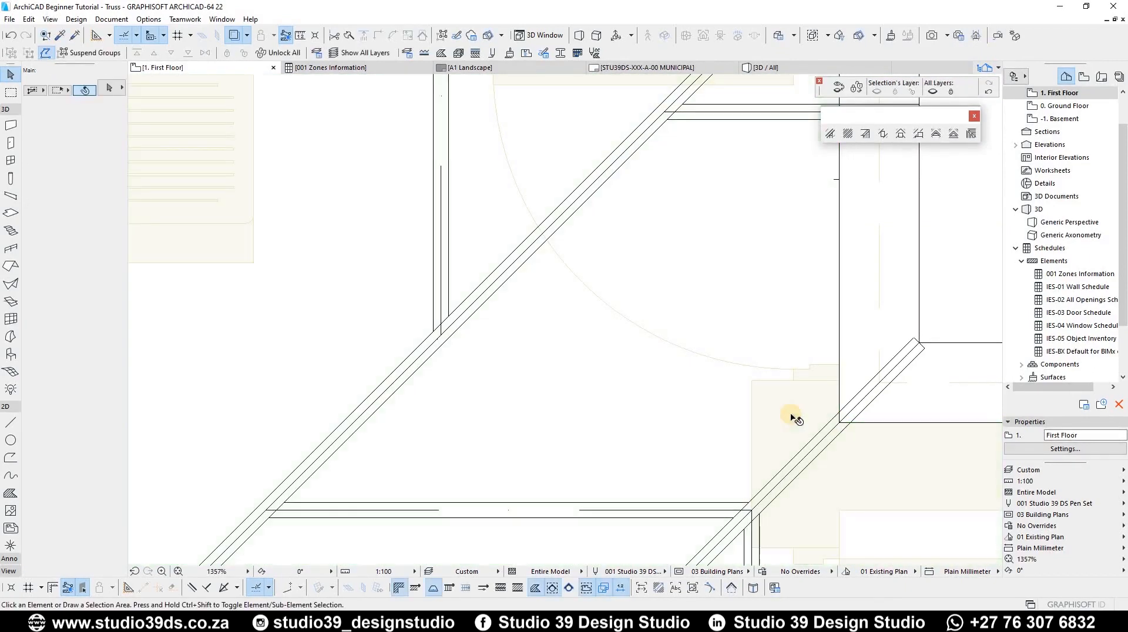
Examine the ceiling slab beneath the roof trusses in the 3D view from above and around the house
key("F3")
scroll(624, 325, "down", 1)
middle_click_drag(526, 350, 408, 333, "shift")
middle_click_drag(763, 352, 513, 283)
scroll(570, 337, "up", 1)
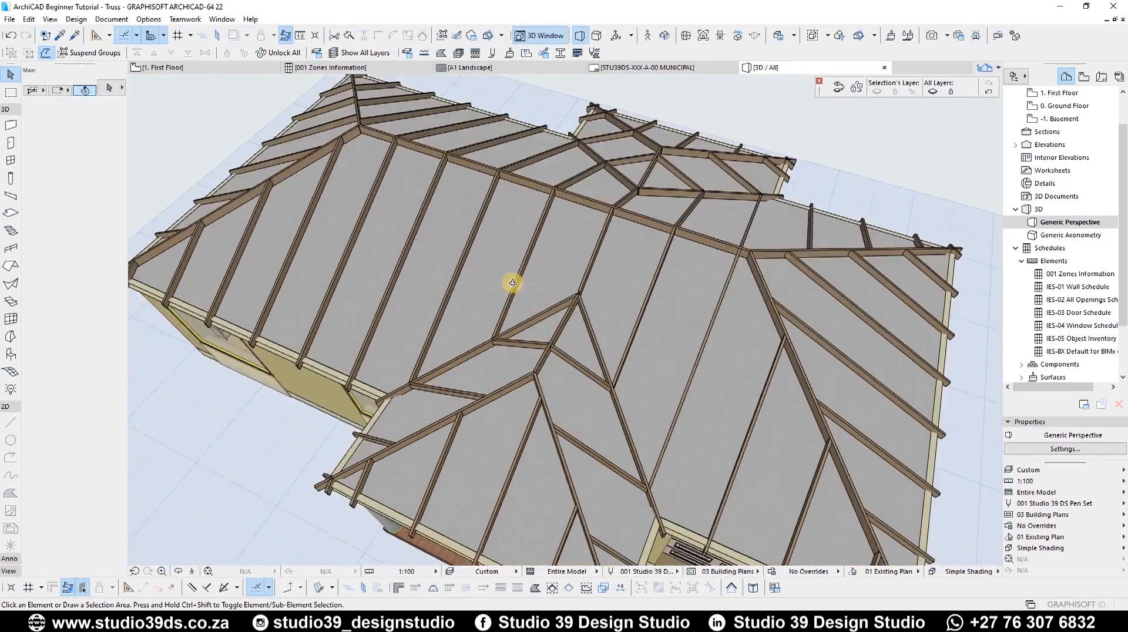
scroll(446, 244, "down", 2)
middle_click_drag(446, 245, 581, 93, "shift")
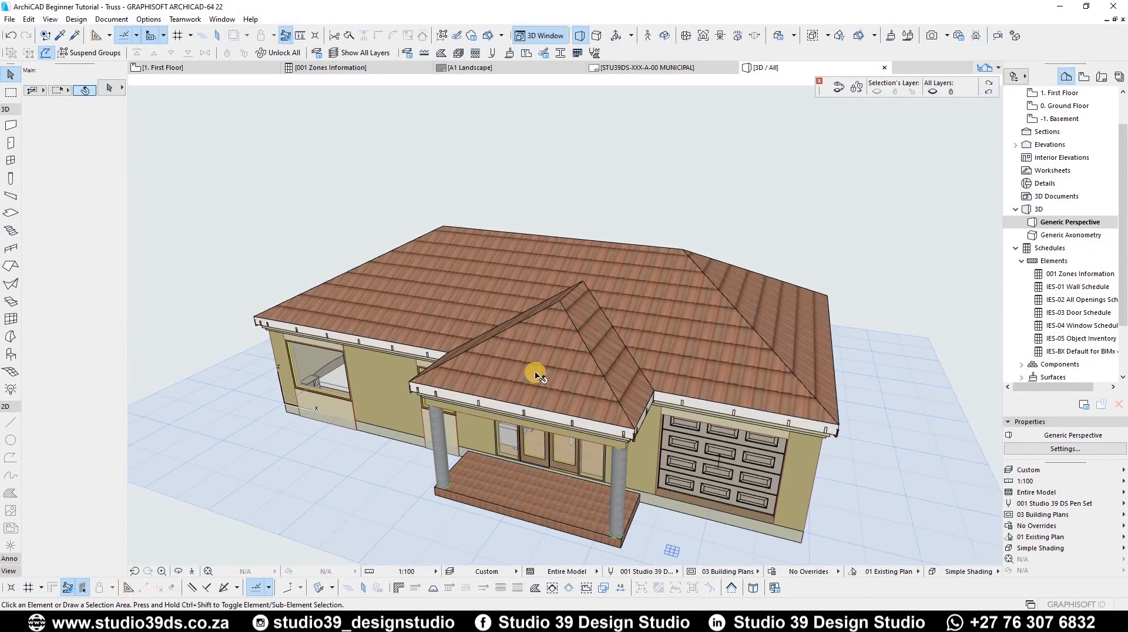
Set the thickness of the tiled multi-plane roof on layer 3D ROOF to 57
middle_click_drag(536, 372, 652, 398, "shift")
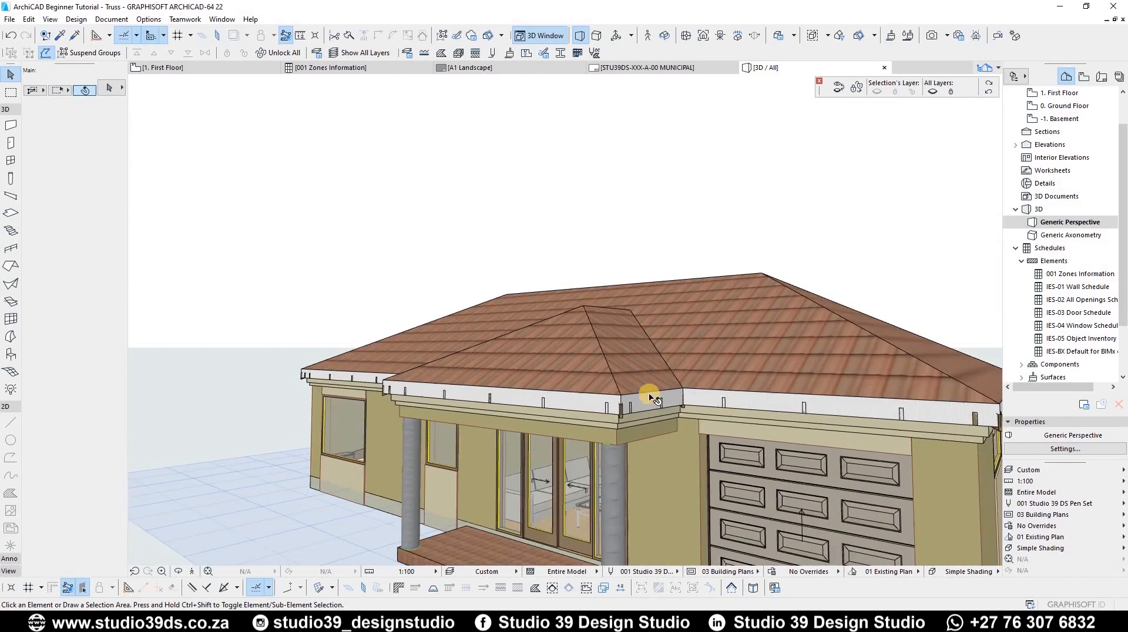
scroll(649, 397, "up", 4)
scroll(398, 435, "down", 2)
middle_click_drag(470, 430, 522, 432, "shift")
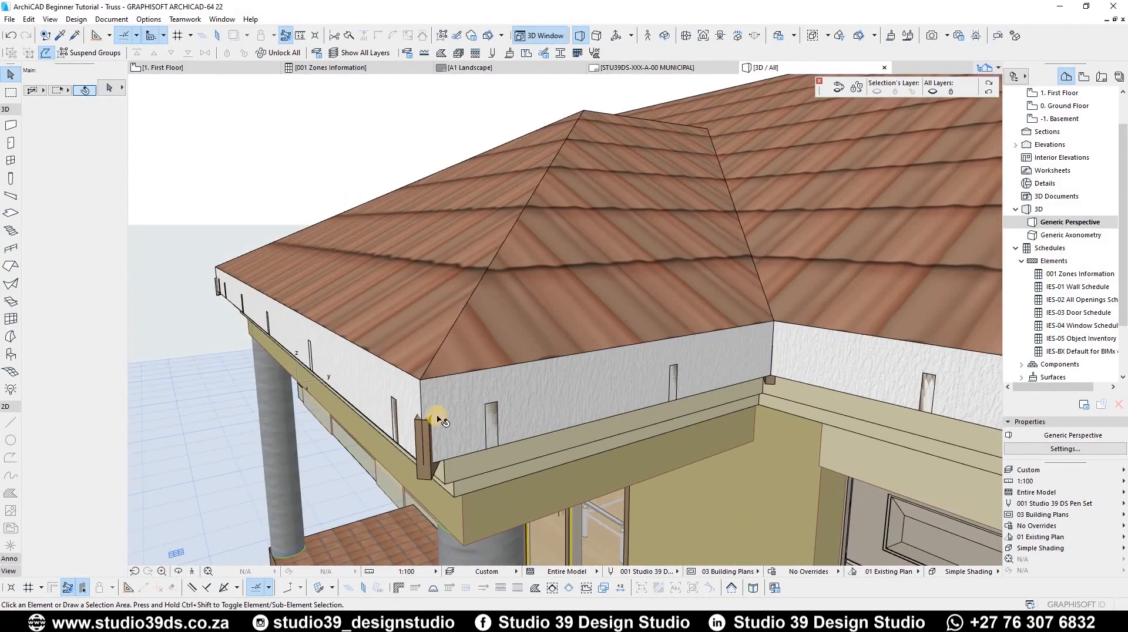
scroll(570, 435, "down", 3)
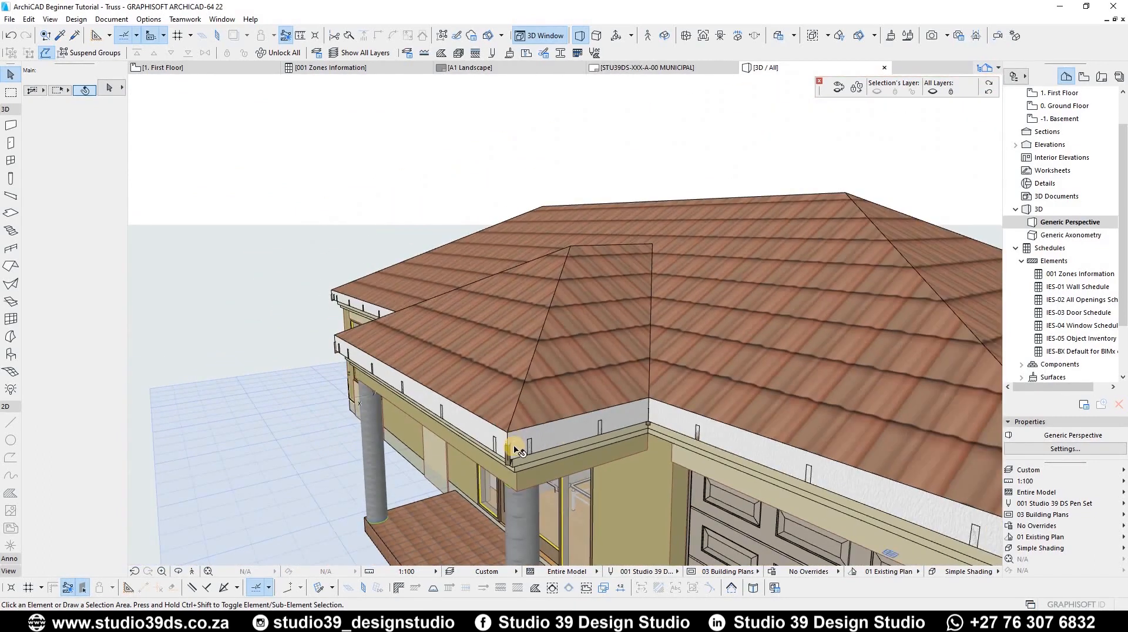
scroll(503, 452, "up", 3)
left_click(457, 462)
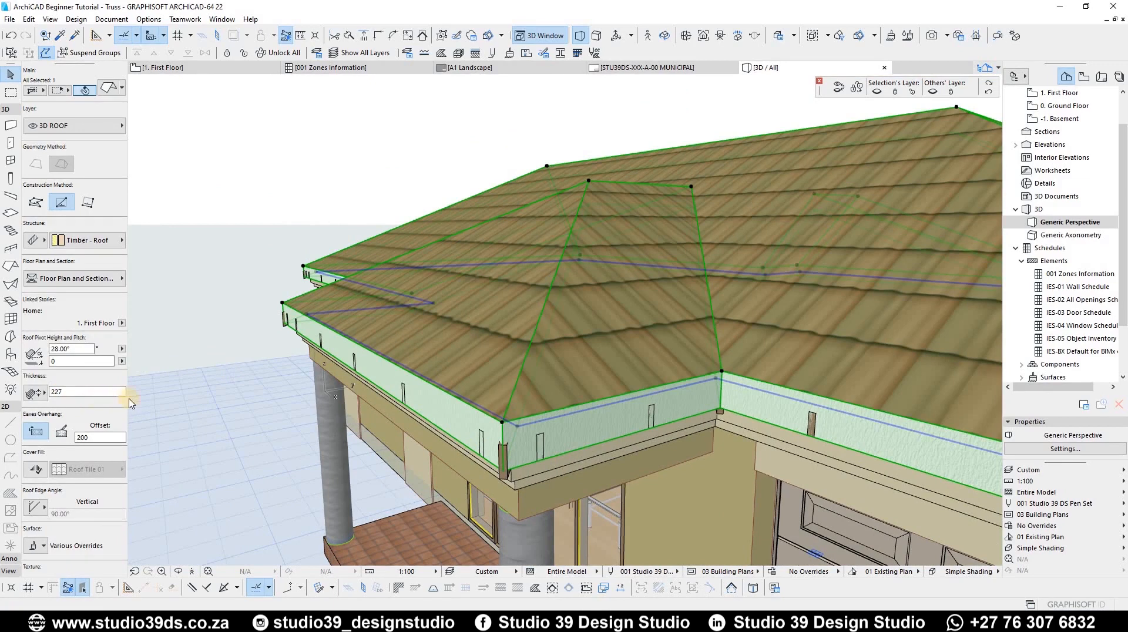
key("ctrl+t")
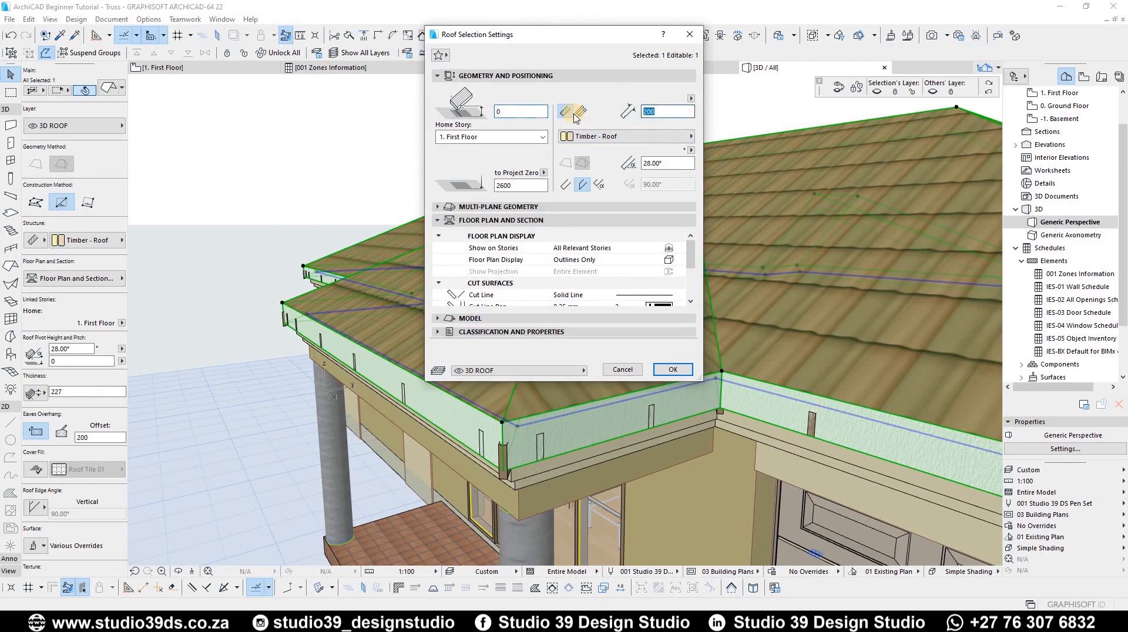
key("Return")
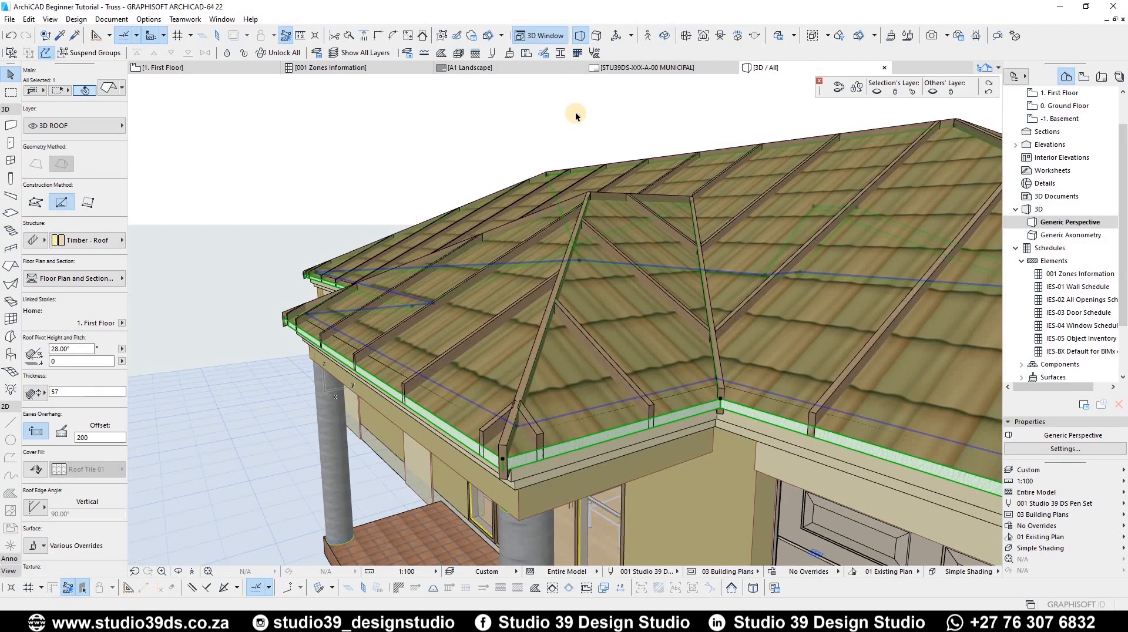
Raise the tiled roof vertically by 129 so that it sits on top of the rafters
scroll(549, 468, "up", 3)
scroll(568, 447, "up", 3)
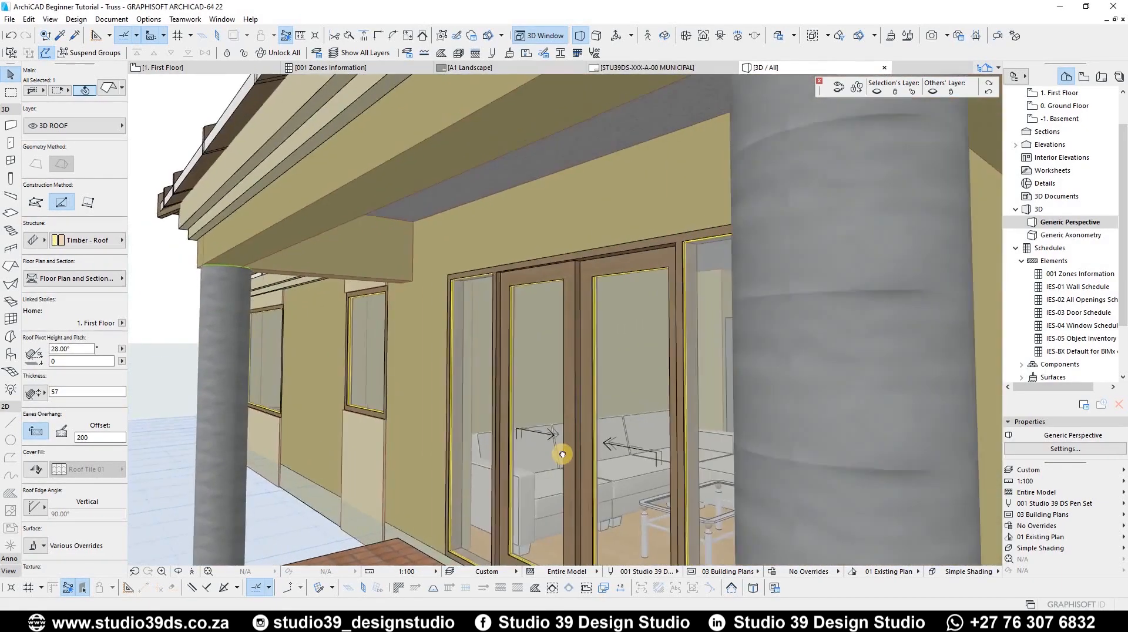
scroll(575, 479, "down", 3)
left_click(633, 498)
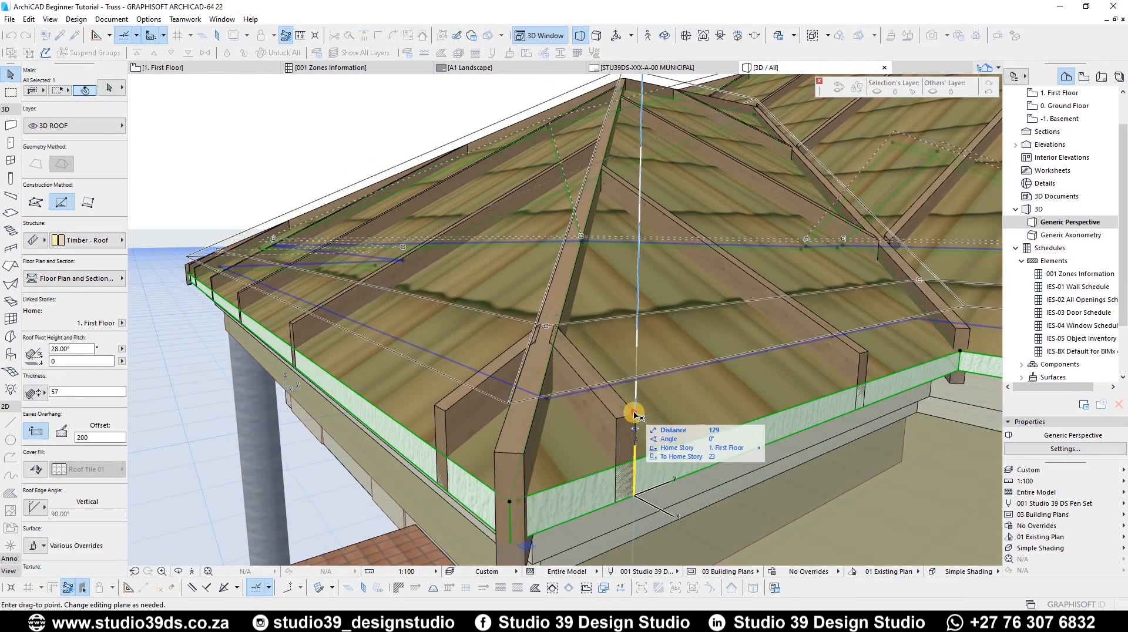
left_click(657, 489)
Inspect the rafter ends beneath the raised roof along the eaves and the bedroom-end corner in 3D
scroll(585, 442, "down", 5)
middle_click_drag(604, 357, 468, 327, "shift")
middle_click_drag(648, 304, 523, 350, "shift")
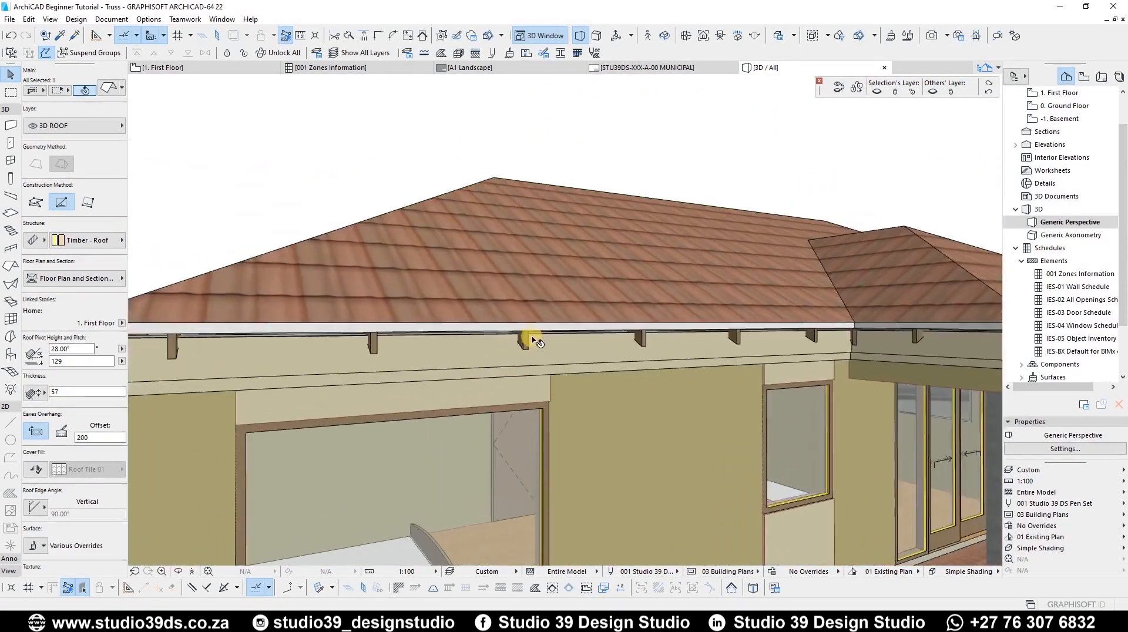
scroll(546, 400, "up", 5)
left_click(546, 405)
scroll(466, 421, "down", 5)
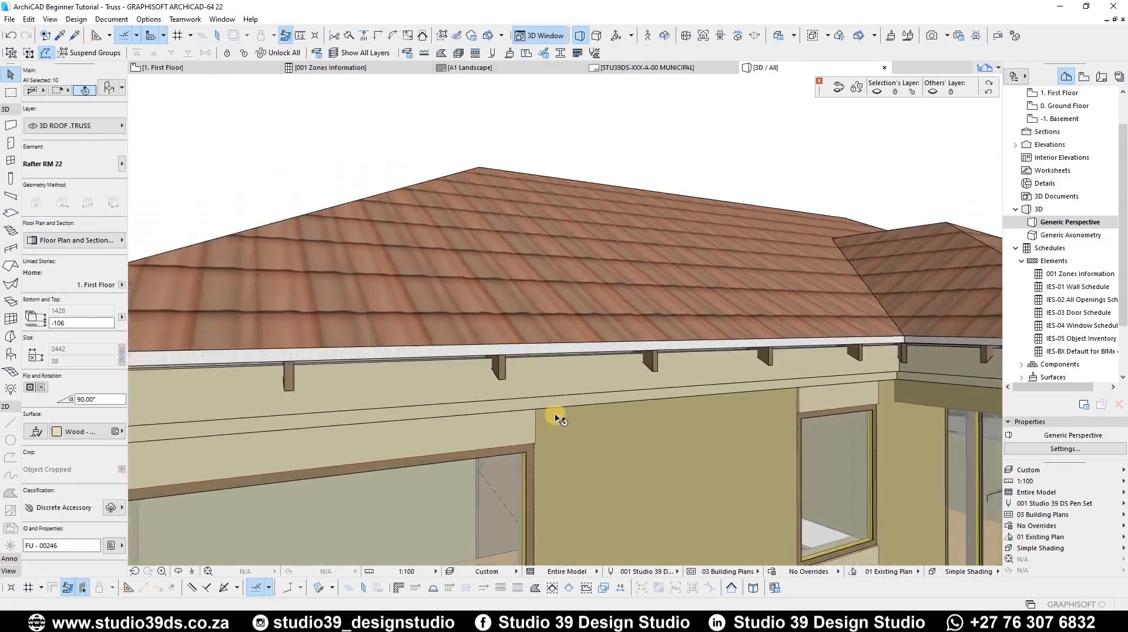
scroll(383, 423, "down", 2)
scroll(378, 428, "up", 5)
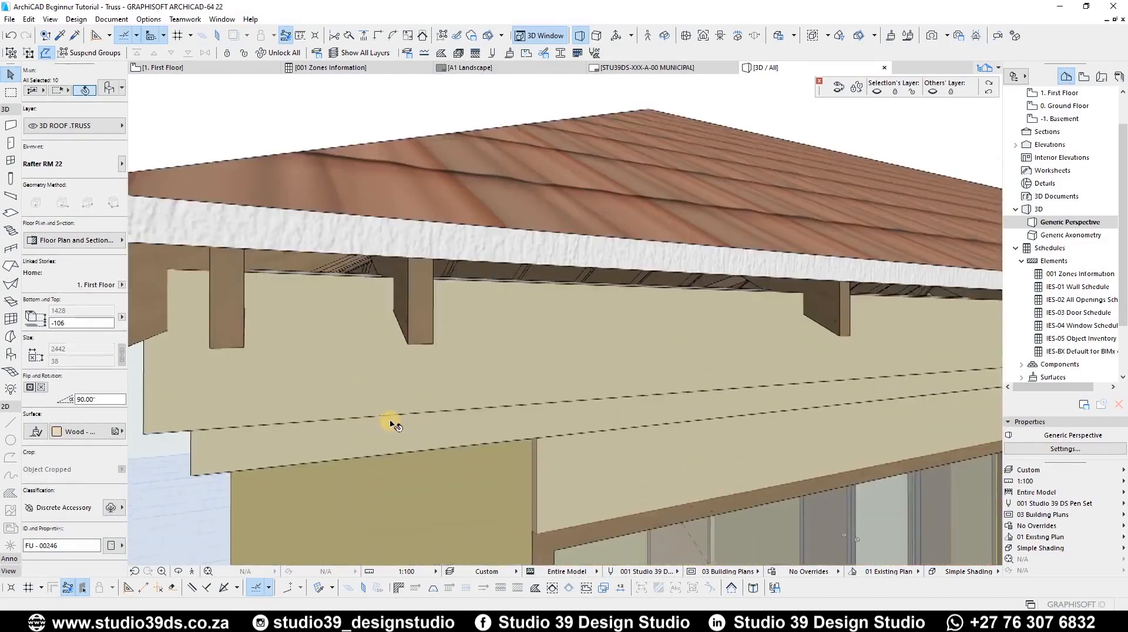
scroll(371, 415, "down", 3)
scroll(346, 418, "up", 5)
scroll(284, 416, "down", 5)
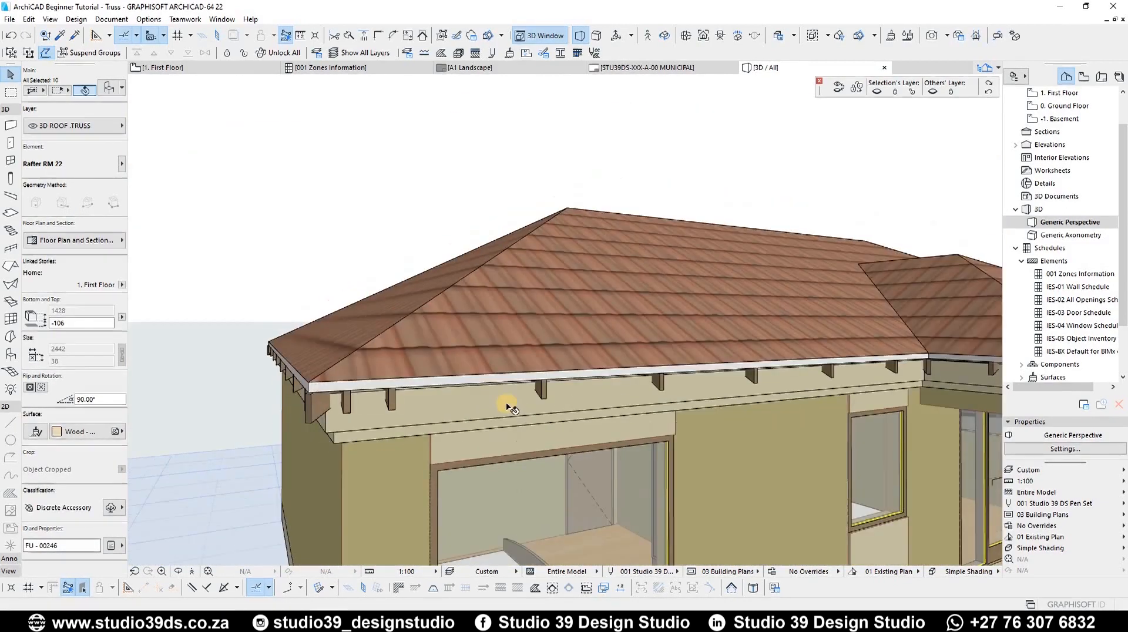
middle_click_drag(384, 358, 364, 348, "shift")
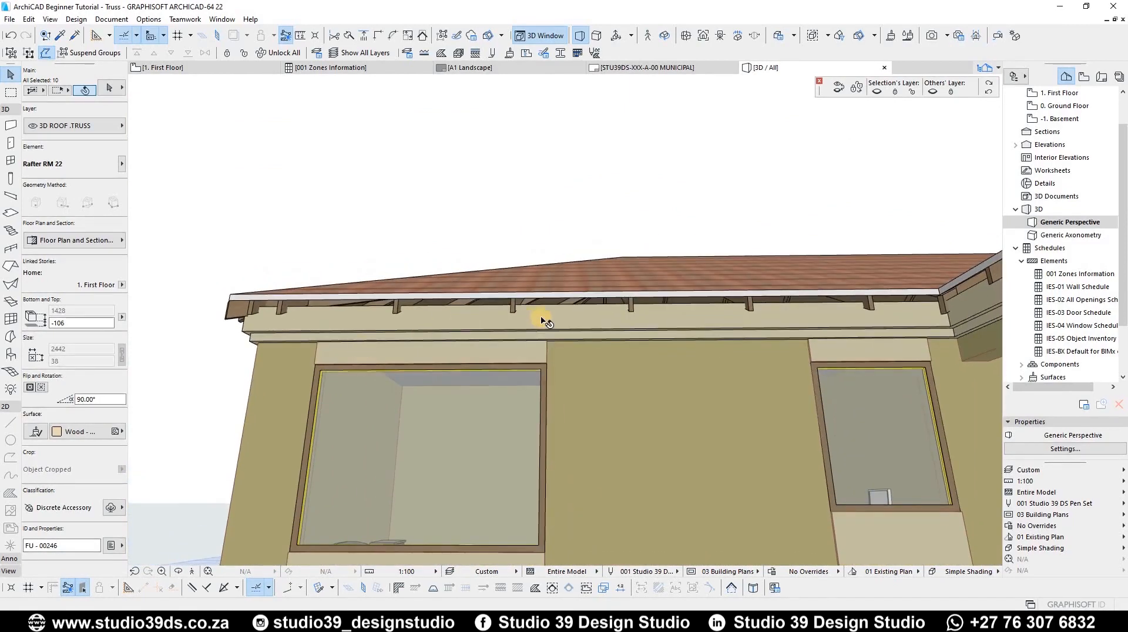
Open the Roof Crown profile of the perimeter beams for editing in the Profile Manager
scroll(545, 322, "up", 4)
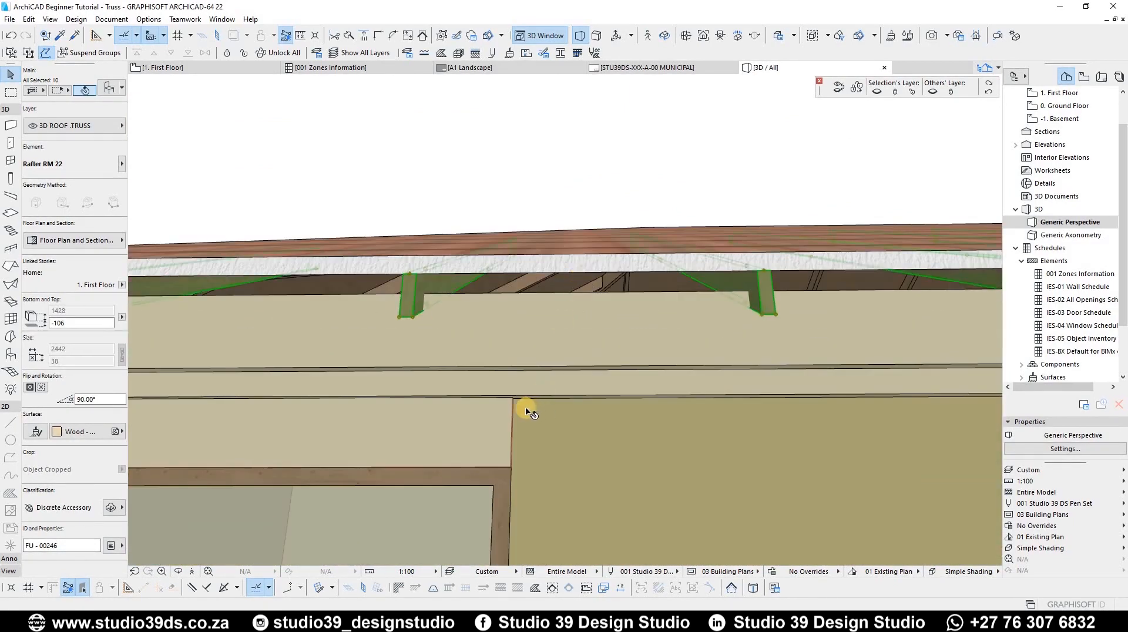
scroll(530, 412, "down", 5)
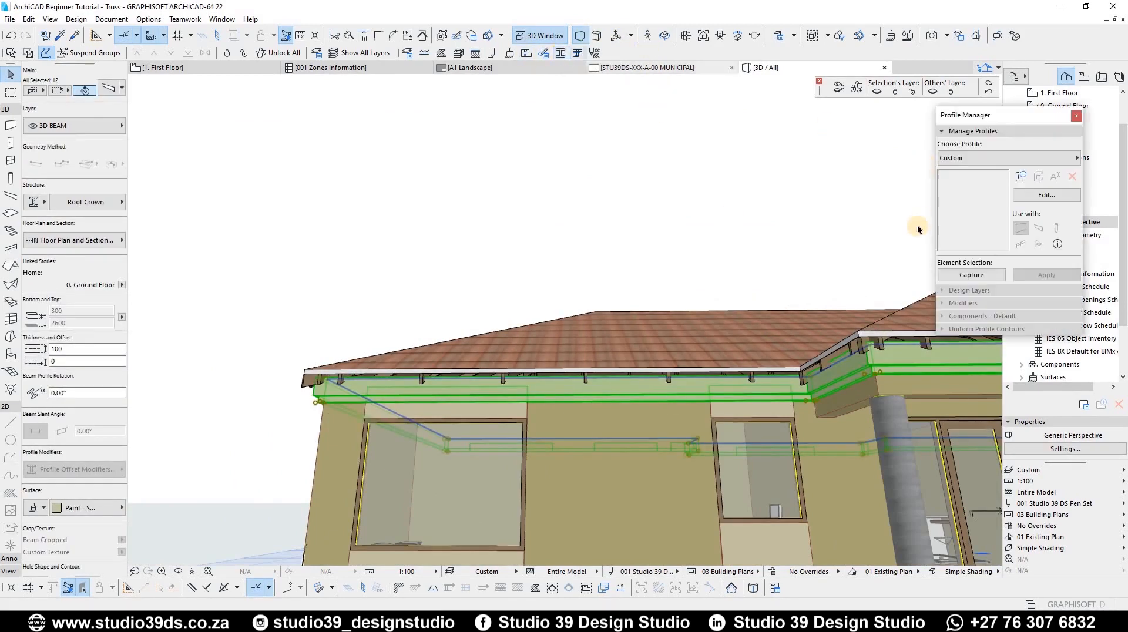
left_click(998, 157)
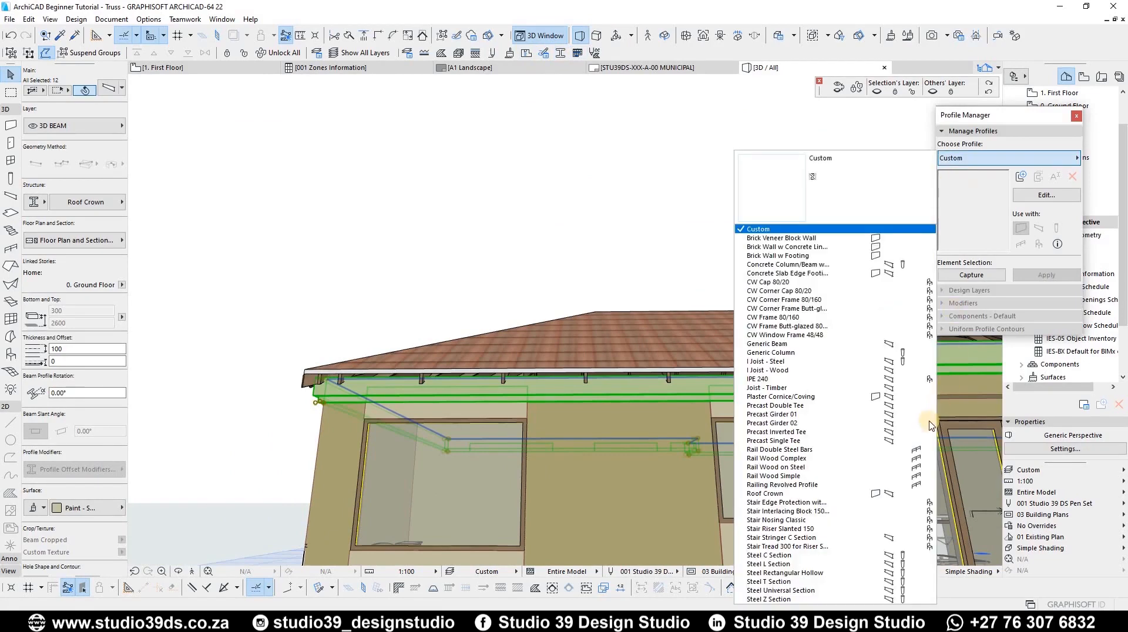
left_click(798, 494)
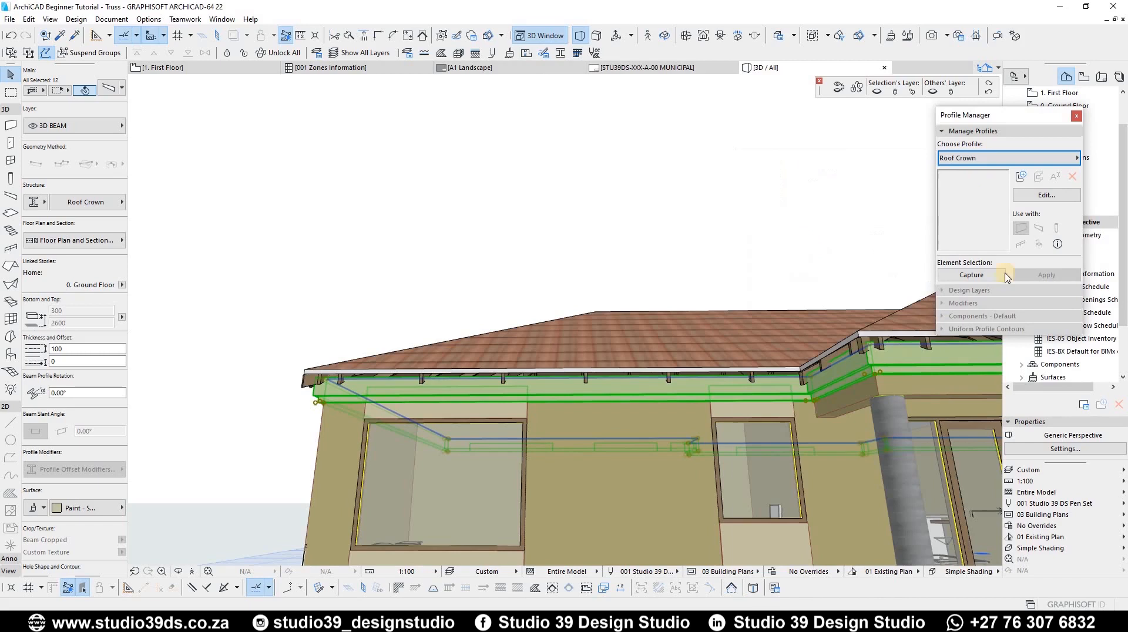
left_click(1046, 196)
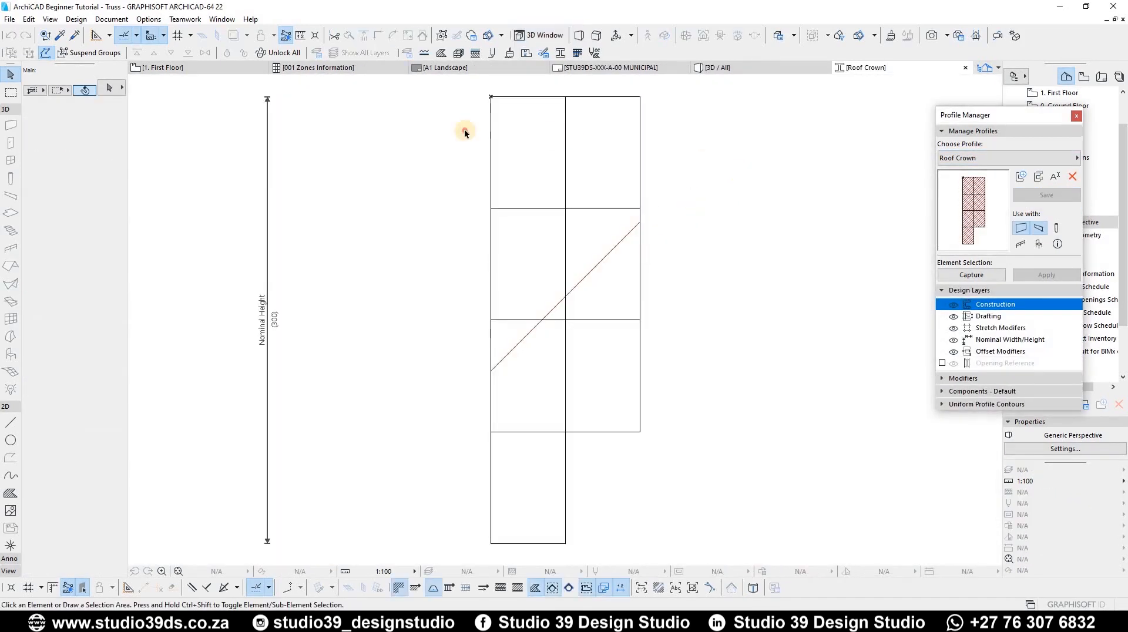
Copy the two uppermost brick fills of the Roof Crown profile 75 straight up and save the profile
left_click_drag(464, 133, 623, 209)
key("ctrl+d")
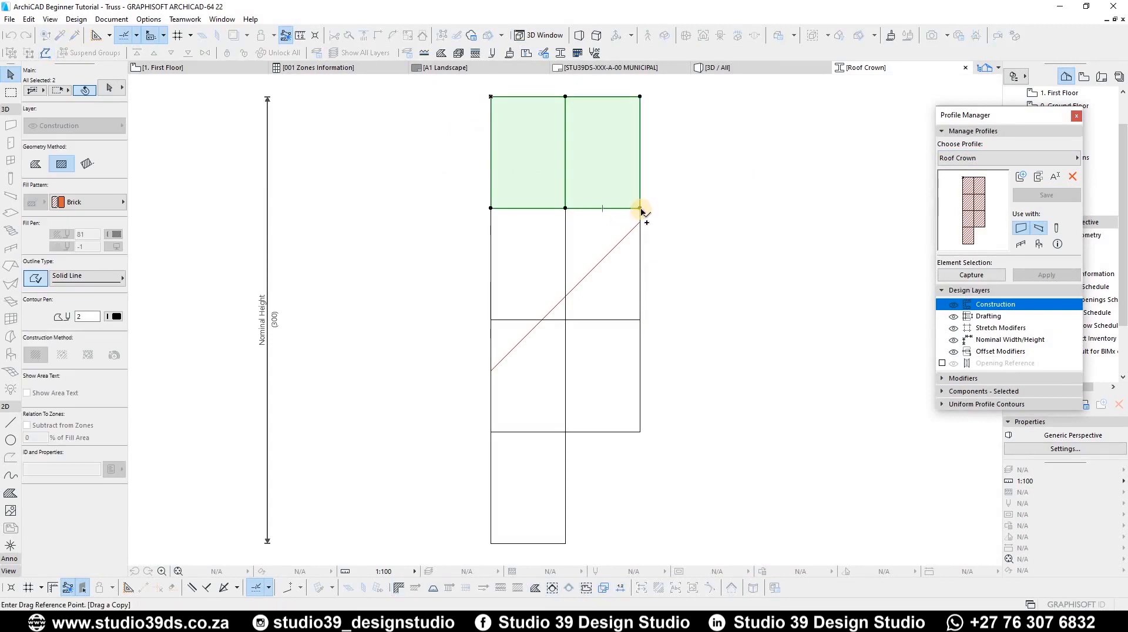
left_click(640, 207)
scroll(646, 287, "up", 3)
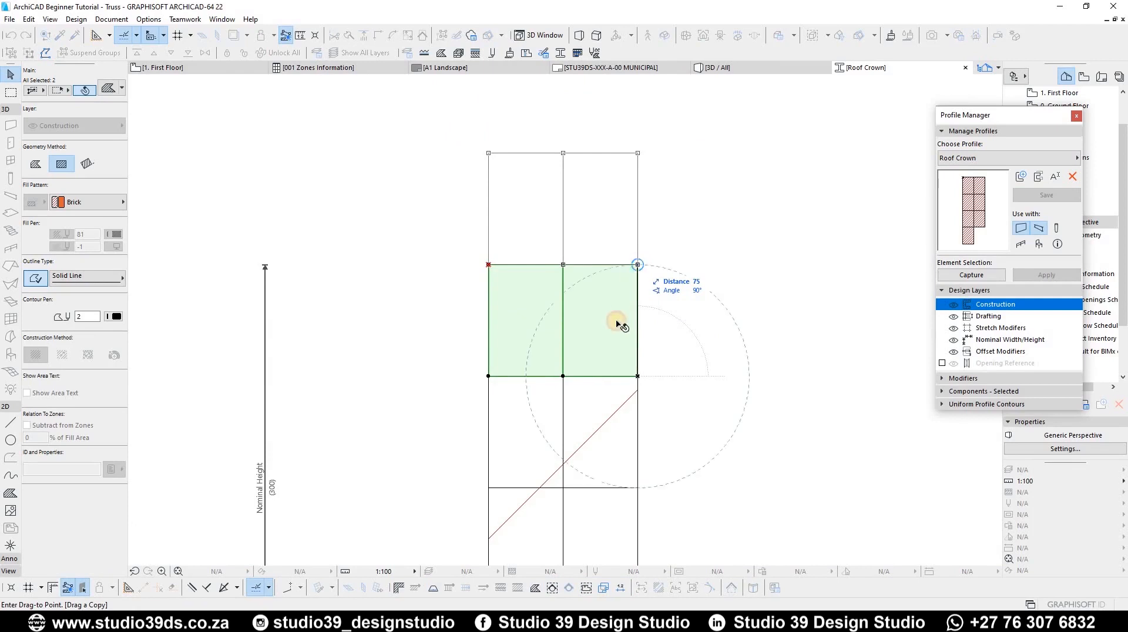
left_click(637, 264)
scroll(607, 317, "down", 4)
scroll(516, 298, "up", 5)
left_click(512, 295)
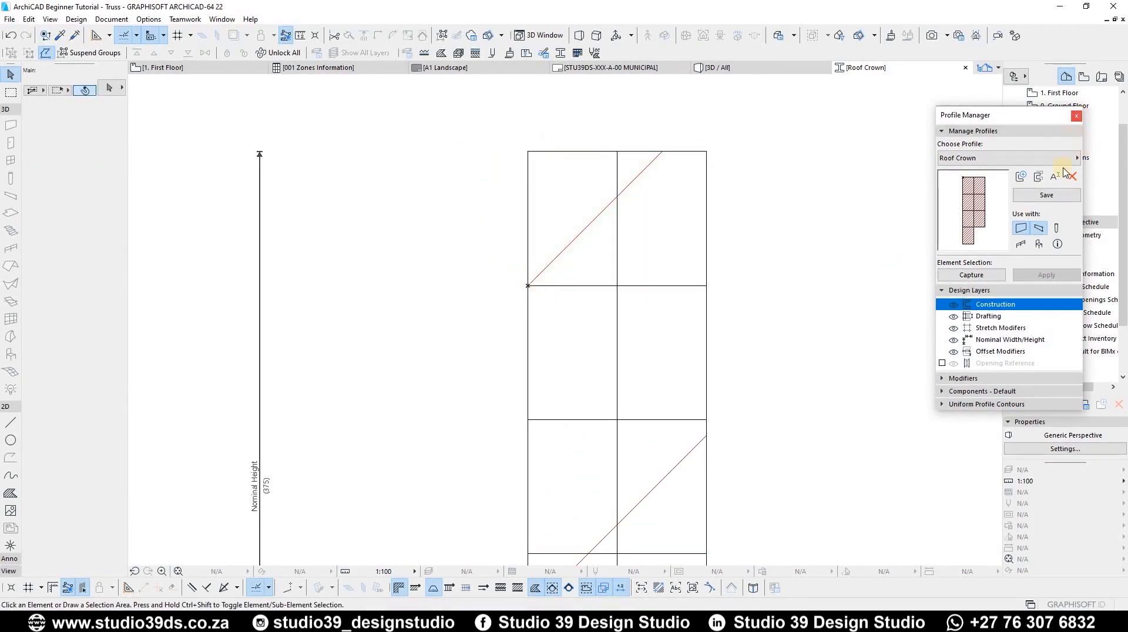
left_click(1048, 199)
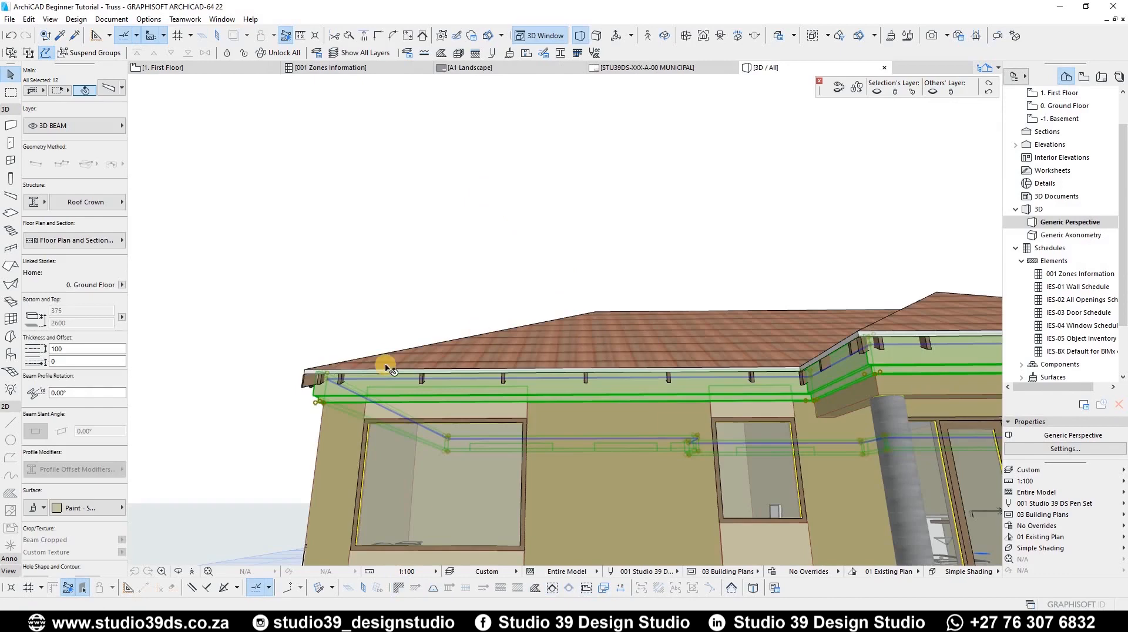
Hide the layer of the tiled multi-plane roof, 3D ROOF, in the 3D view
key("Escape")
scroll(400, 392, "up", 2)
middle_click_drag(448, 355, 347, 337, "shift")
scroll(346, 337, "down", 2)
scroll(468, 342, "down", 3)
middle_click_drag(763, 381, 536, 305, "shift")
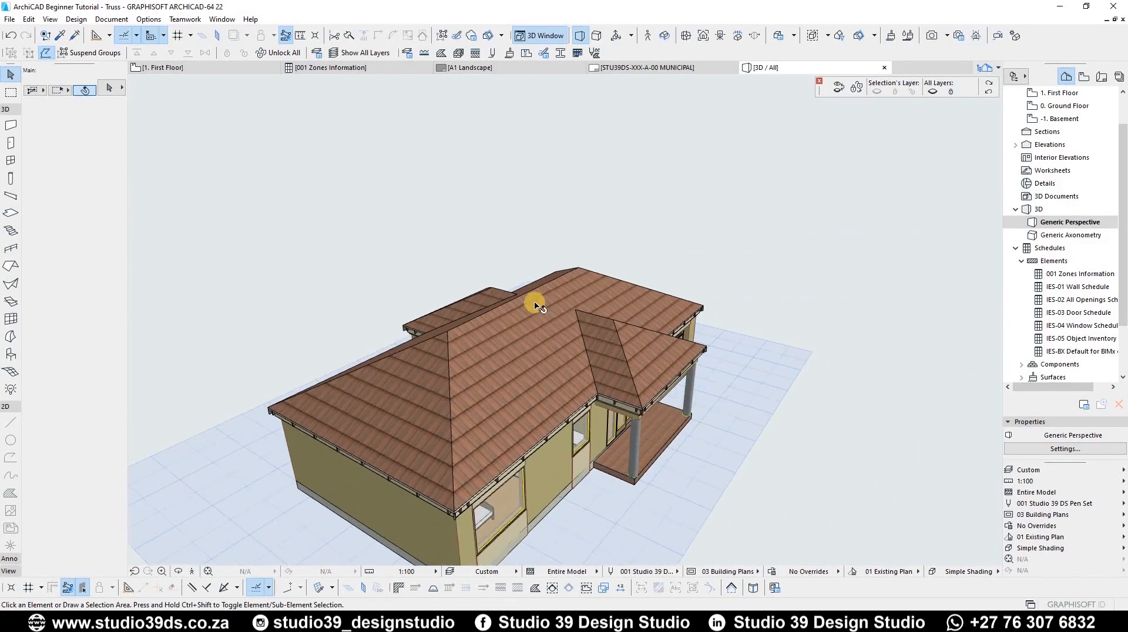
middle_click_drag(482, 356, 535, 309)
left_click(535, 308)
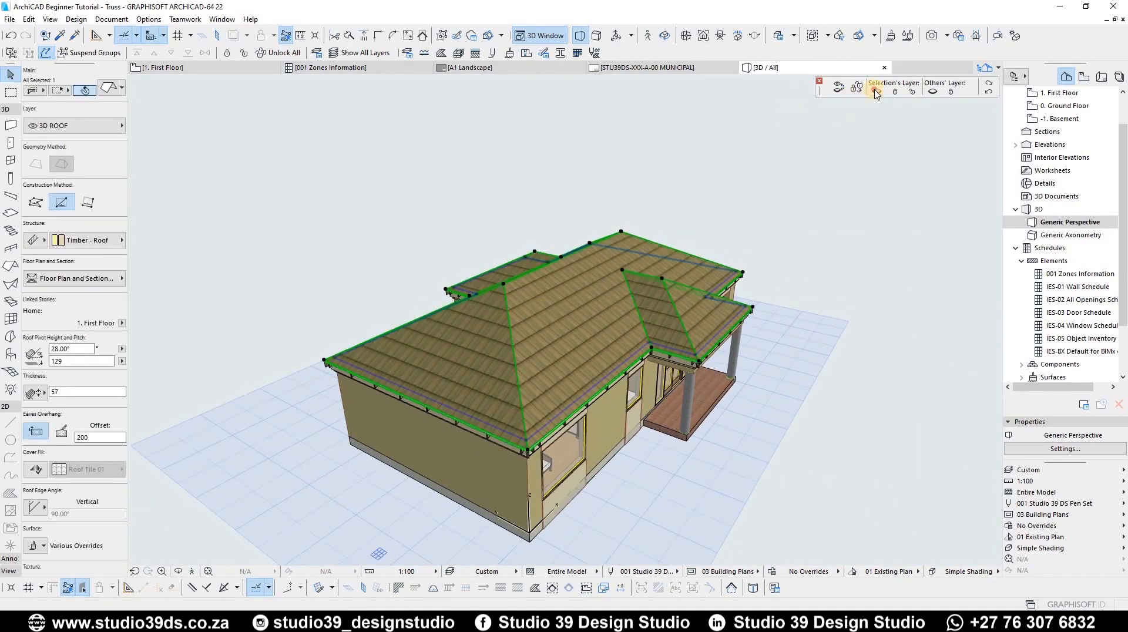
key("ctrl+shift+h")
Examine the exposed rafters, the ceiling and the heightened crown beams around the house and porch in 3D
middle_click_drag(461, 289, 442, 323, "shift")
scroll(443, 323, "up", 2)
scroll(564, 367, "up", 3)
middle_click_drag(564, 367, 583, 294, "shift")
scroll(531, 277, "down", 4)
scroll(573, 211, "up", 3)
scroll(579, 238, "down", 1)
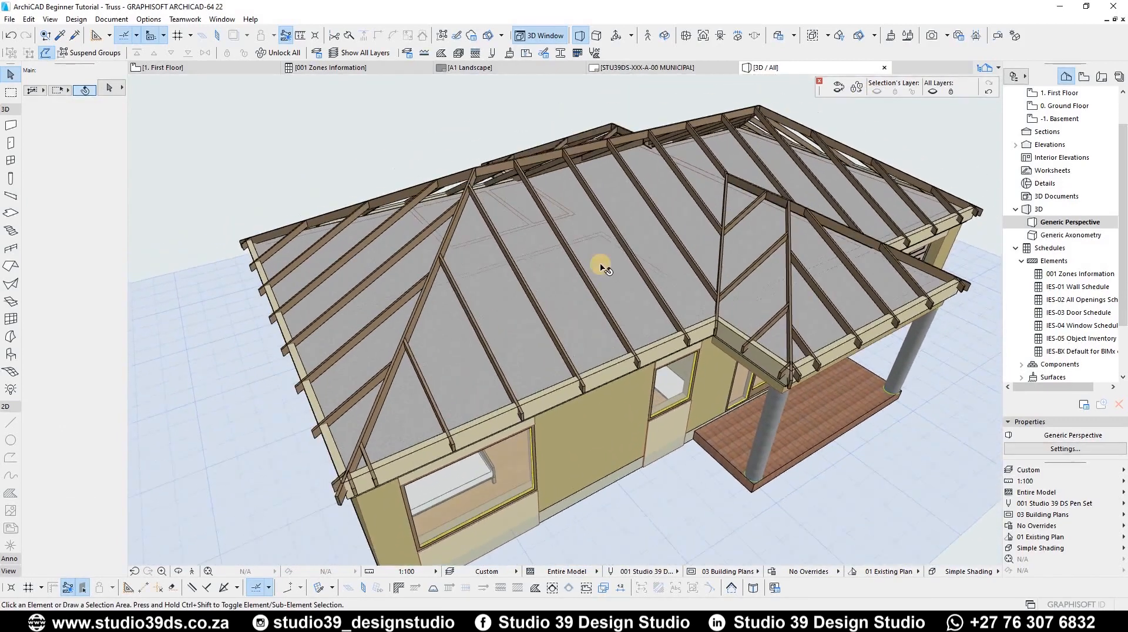
middle_click_drag(528, 220, 793, 306, "shift")
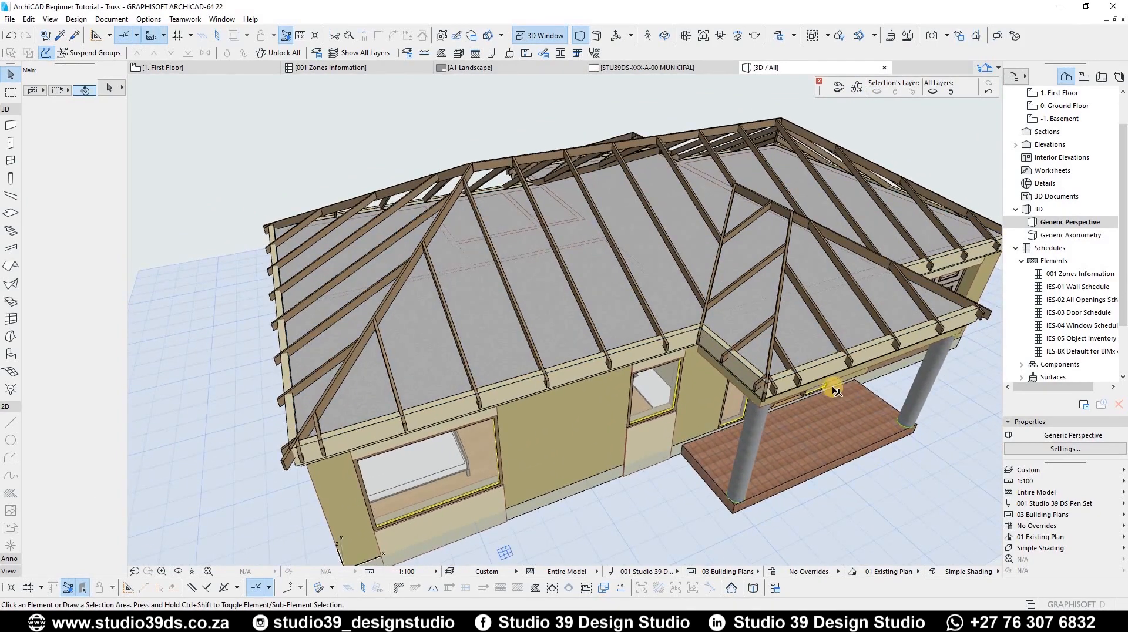
middle_click_drag(777, 384, 682, 334, "shift")
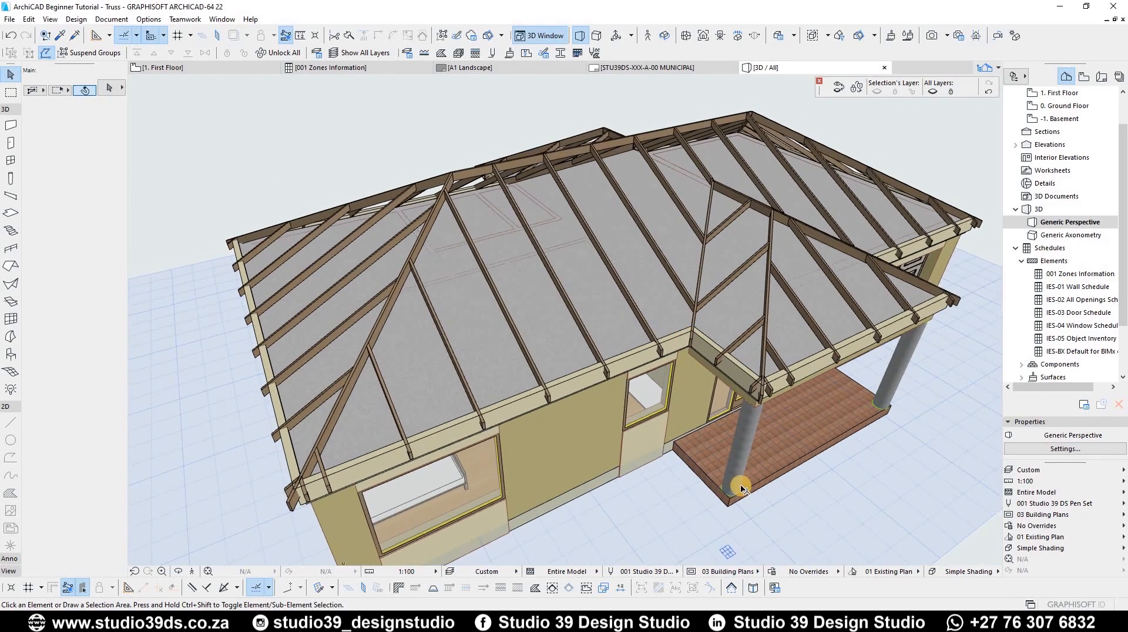